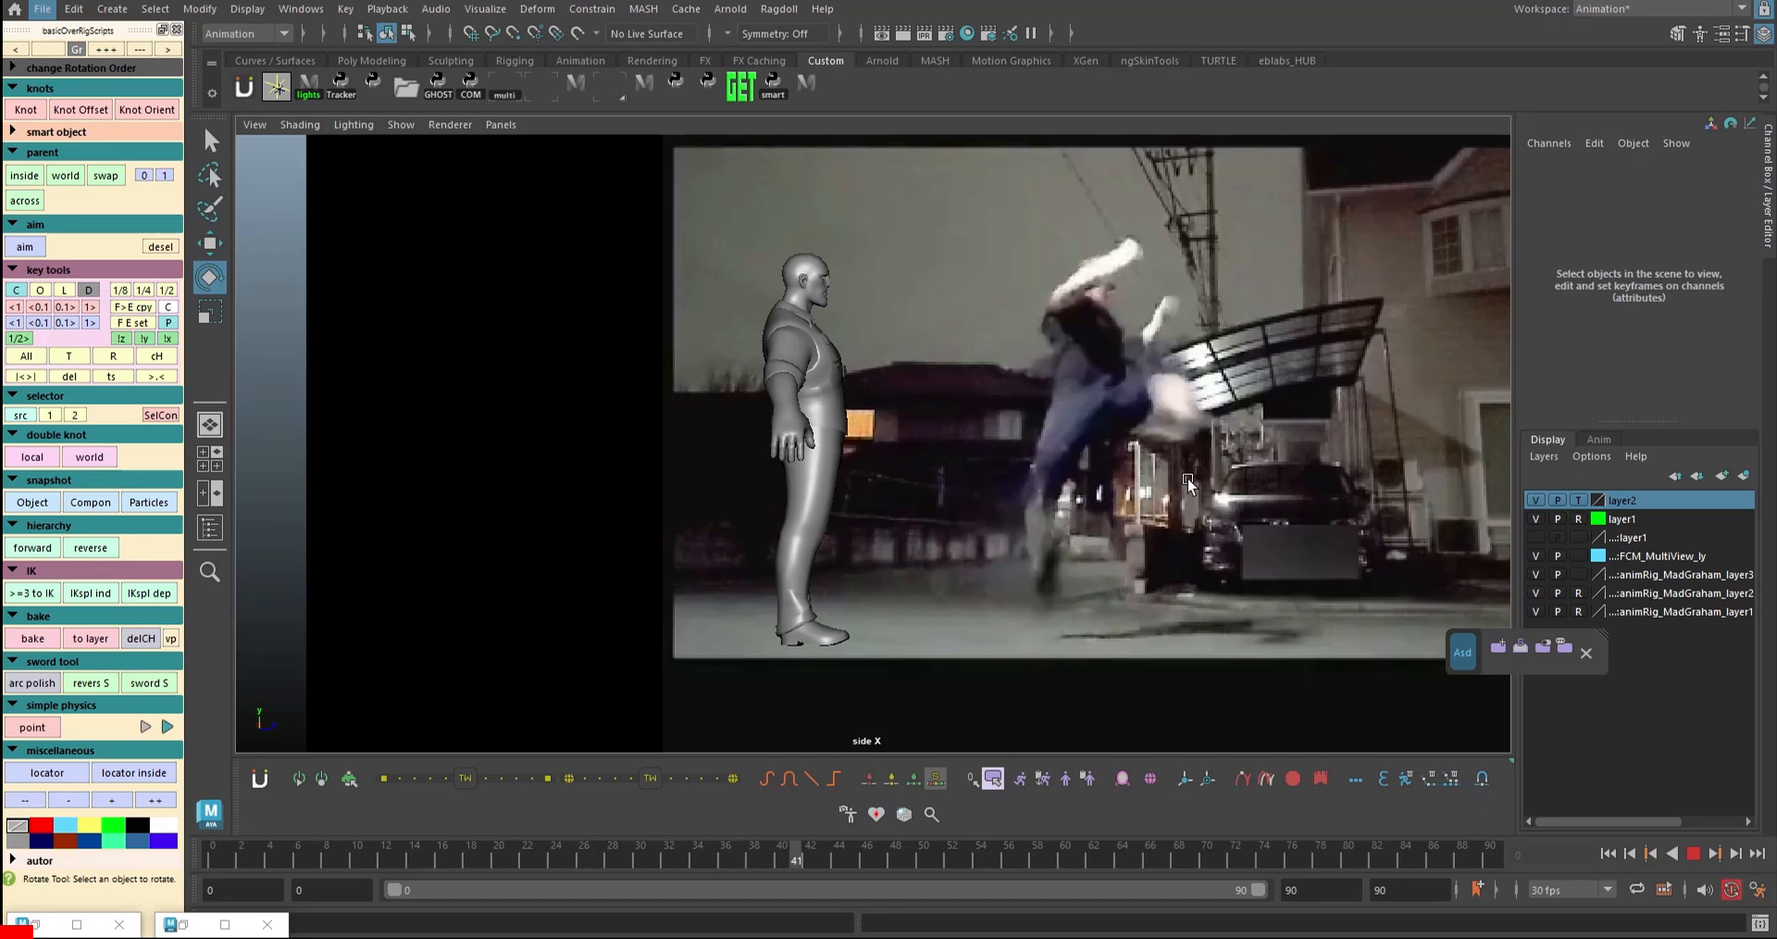
- Place the locator on the performer's hips at frame 0 and key its X, Y and Z translation
middle_click_drag(959, 377, 901, 333, "alt")
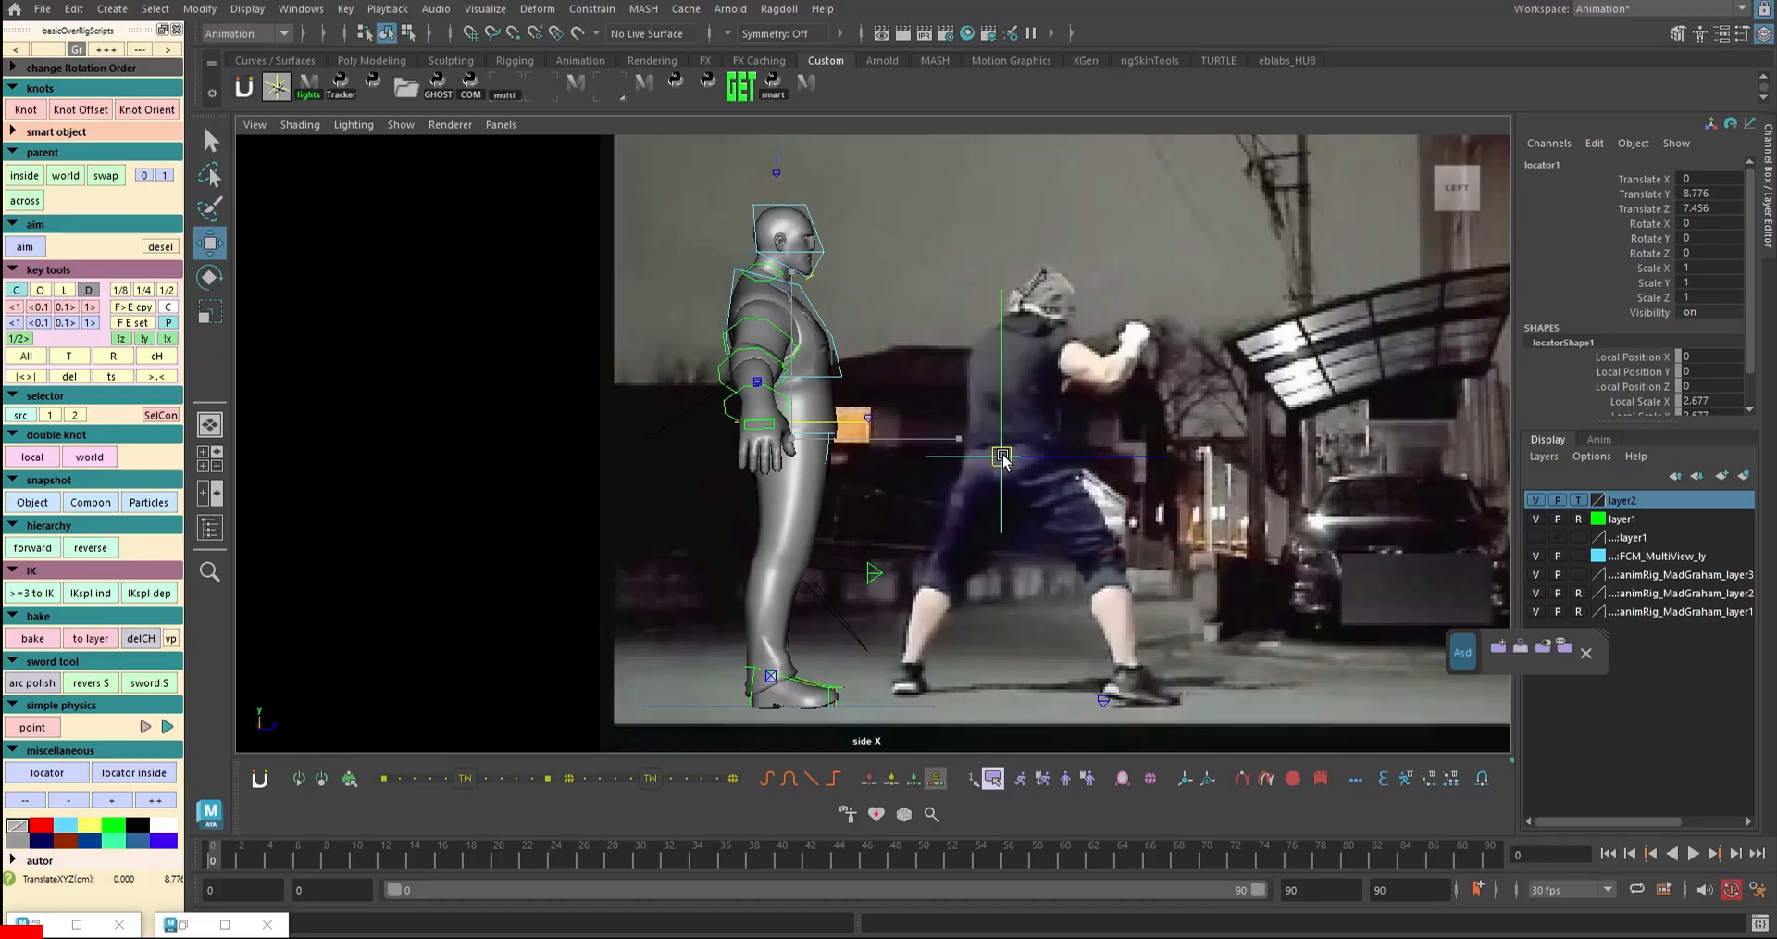
left_click_drag(1004, 457, 1004, 459)
right_click_drag(1004, 459, 1209, 475, "alt")
middle_click_drag(1209, 475, 1174, 432, "alt")
right_click_drag(1078, 443, 1079, 397, "alt")
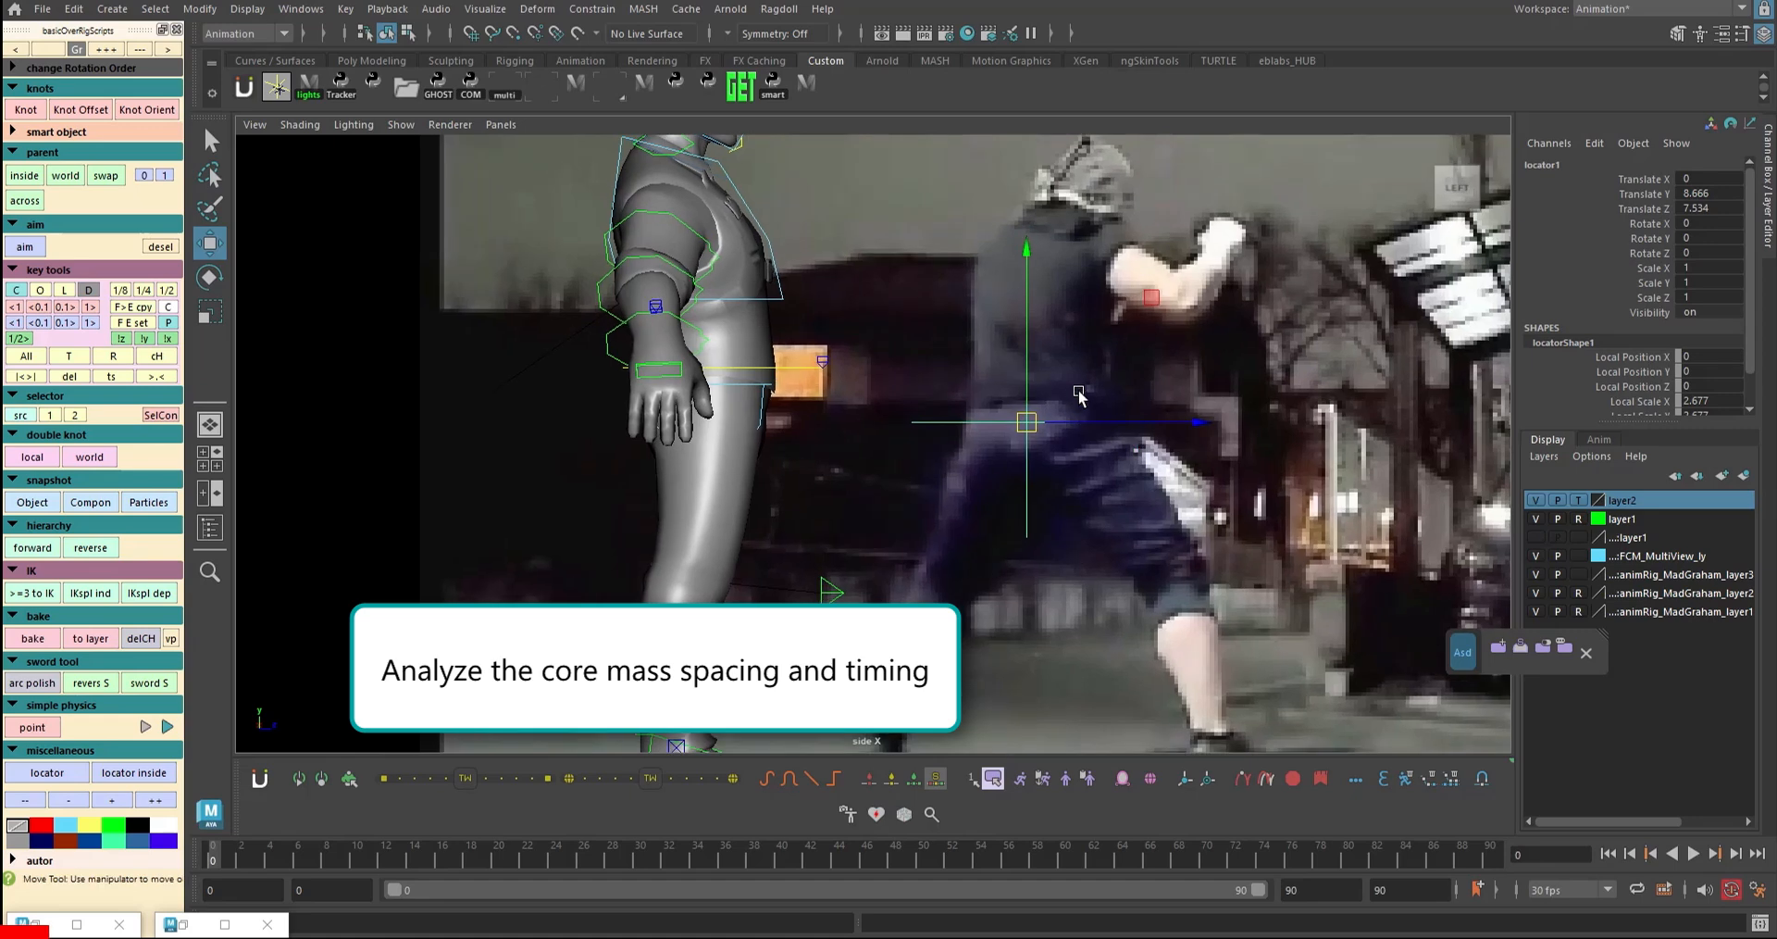
left_click_drag(1642, 179, 1645, 208)
key("s")
left_click_drag(220, 846, 139, 768)
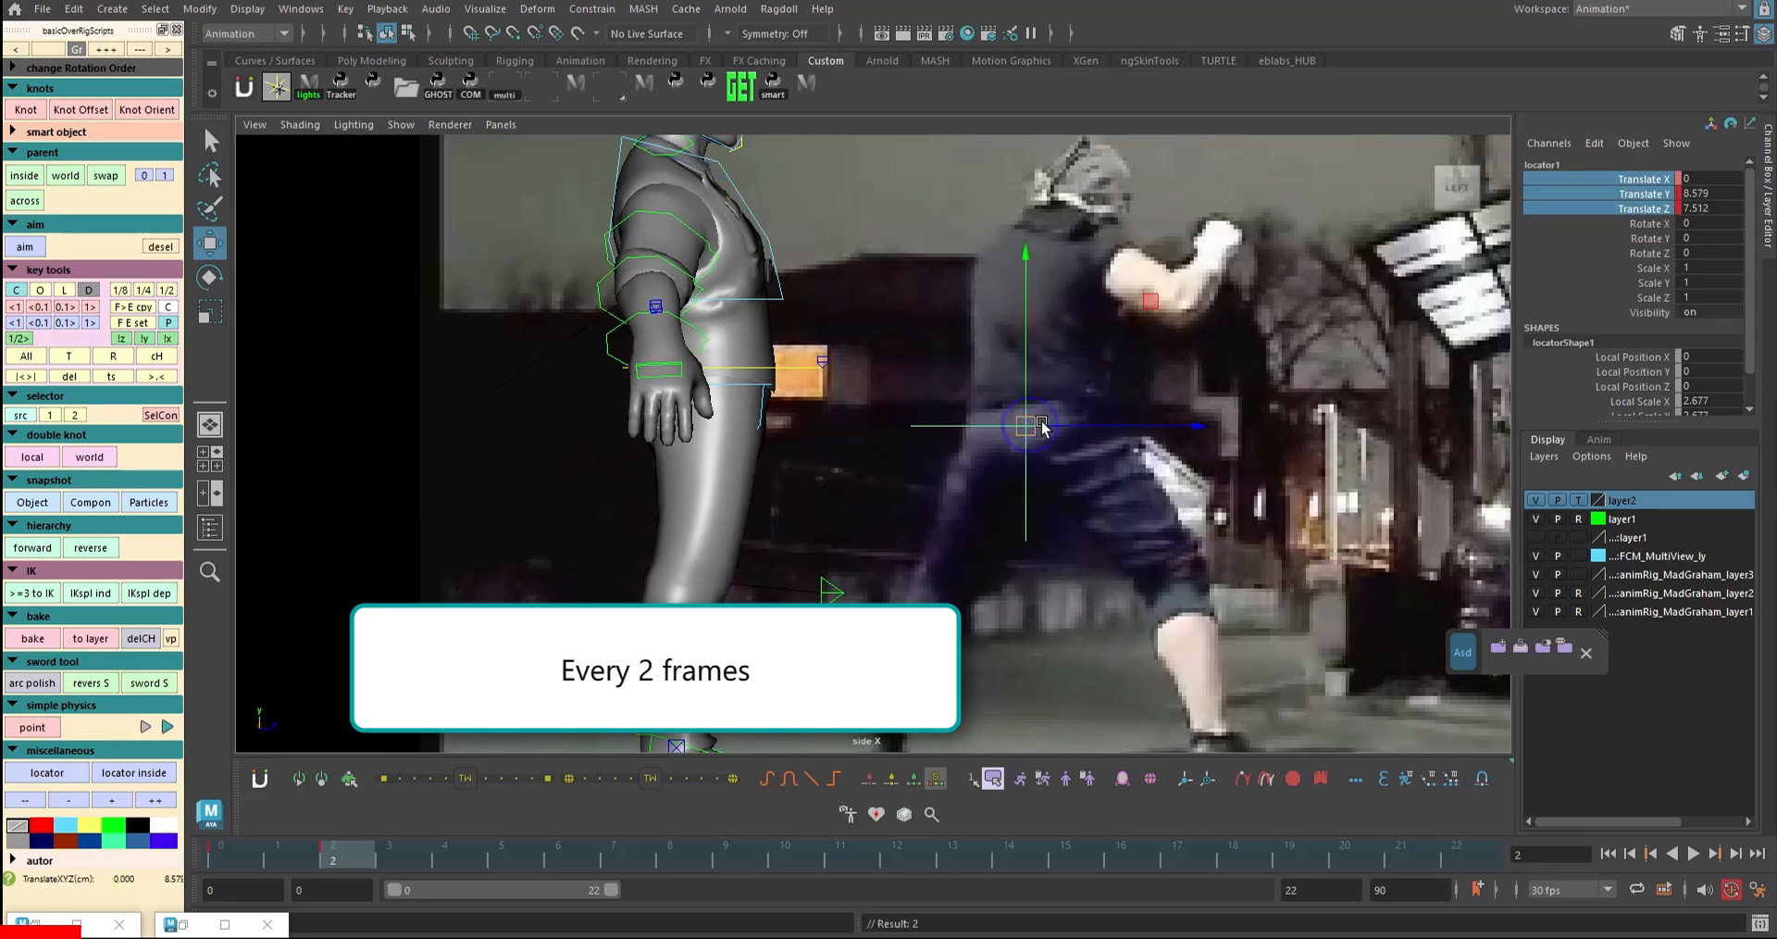
- Step forward through the shot and reposition the locator on the hips every 2 frames during the opening movement
key("alt+period")
key("alt+period")
left_click_drag(1028, 425, 1036, 438)
key("alt+period")
key("alt+period")
key("alt+period")
key("alt+period")
key("alt+period")
left_click_drag(1035, 436, 1143, 457)
- Continue tracking the hips with the locator through the lunge up to frame 22
key("alt+period")
key("alt+period")
key("alt+period")
key("alt+period")
key("alt+period")
key("alt+period")
key("alt+period")
key("alt+period")
key("alt+period")
key("alt+period")
left_click_drag(1143, 456, 1163, 462)
key("alt+period")
key("alt+period")
key("alt+period")
key("alt+period")
key("alt+period")
key("alt+period")
- Turn on the hip locator's motion trail and play back the shot to review its arc and spacing
key("alt+v")
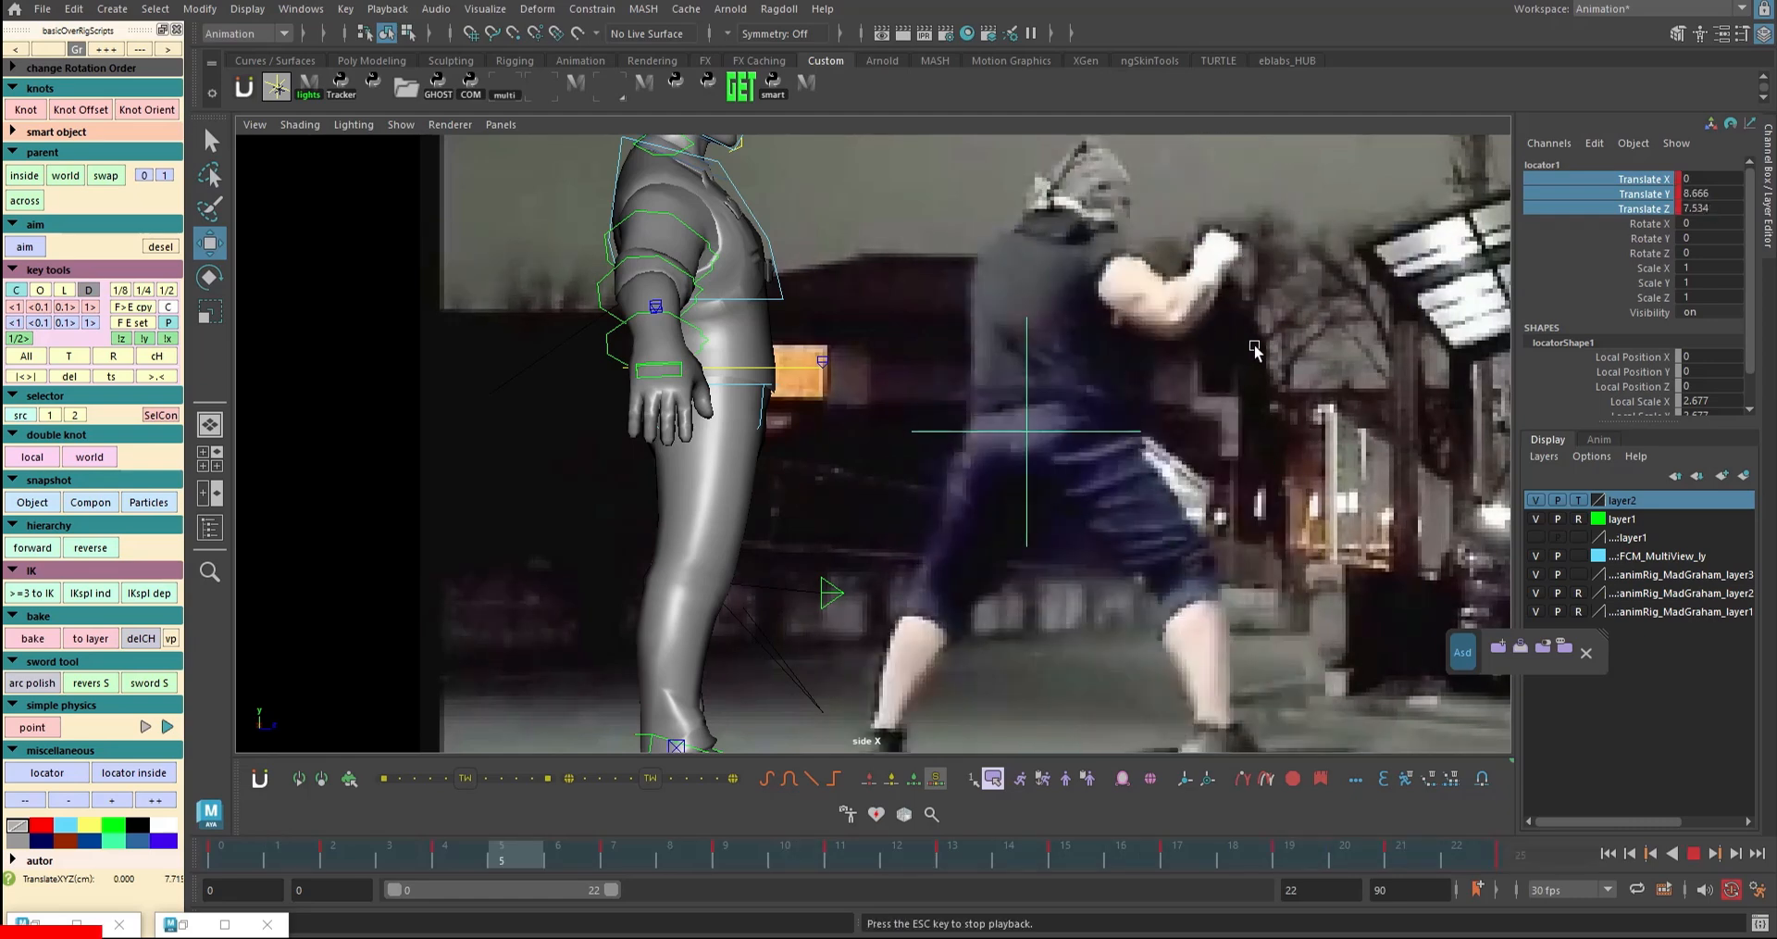
key("alt+v")
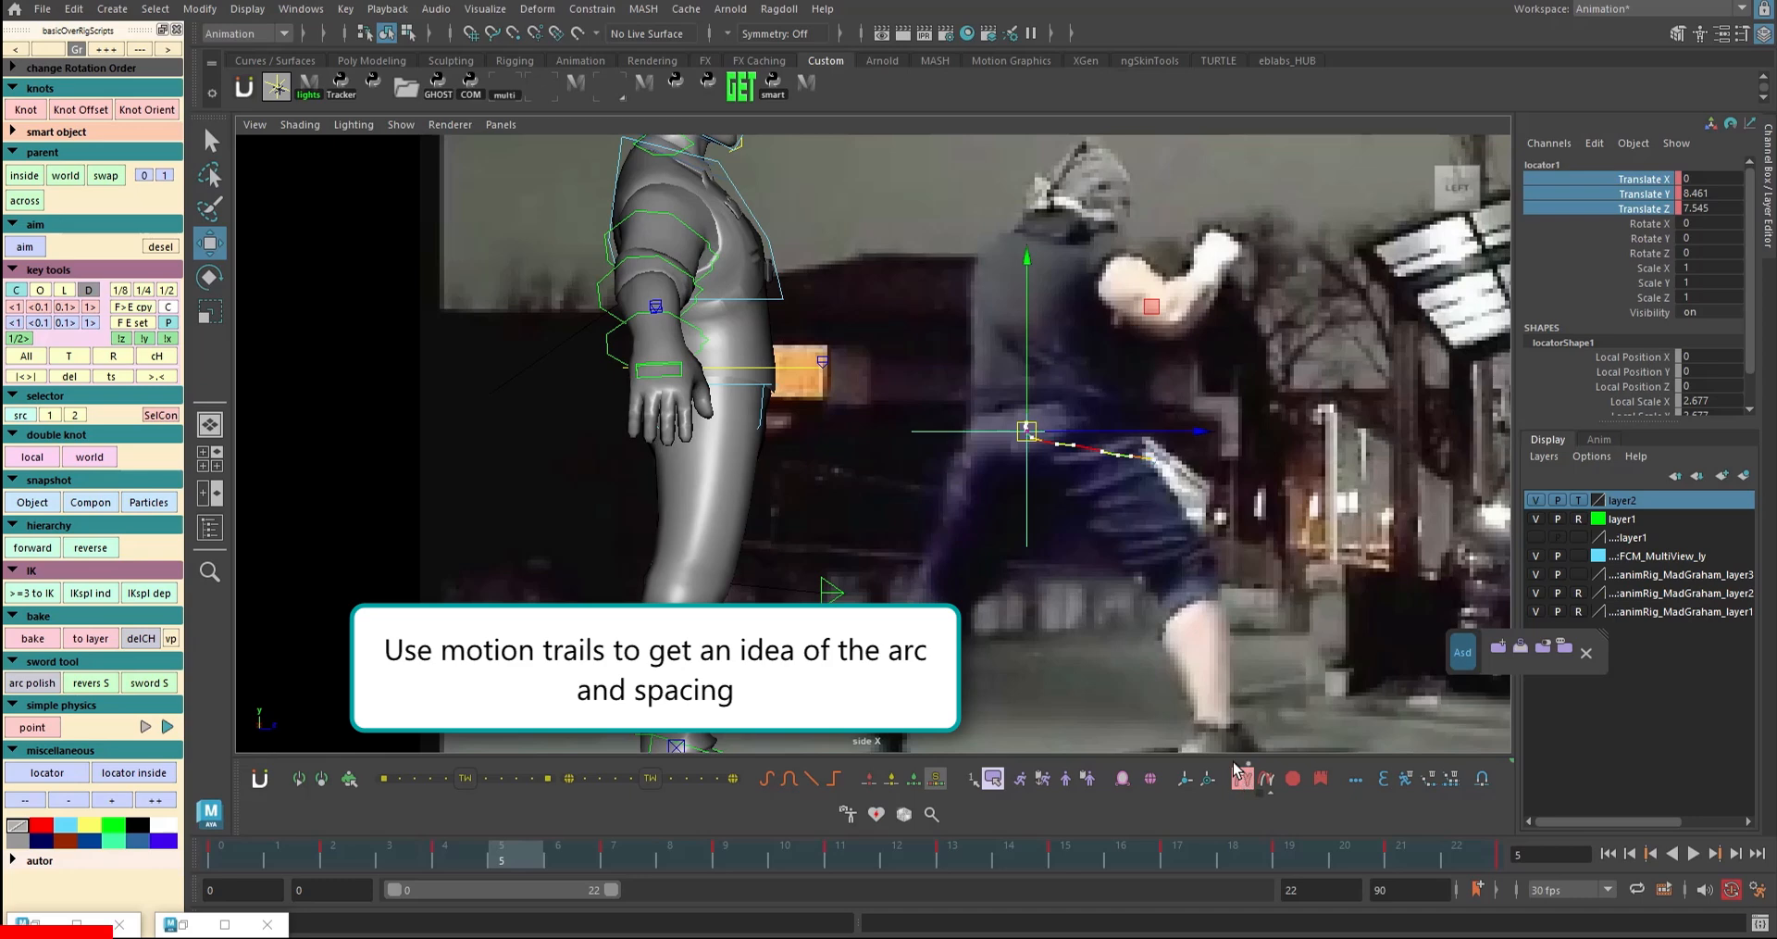
left_click_drag(935, 852, 1601, 509)
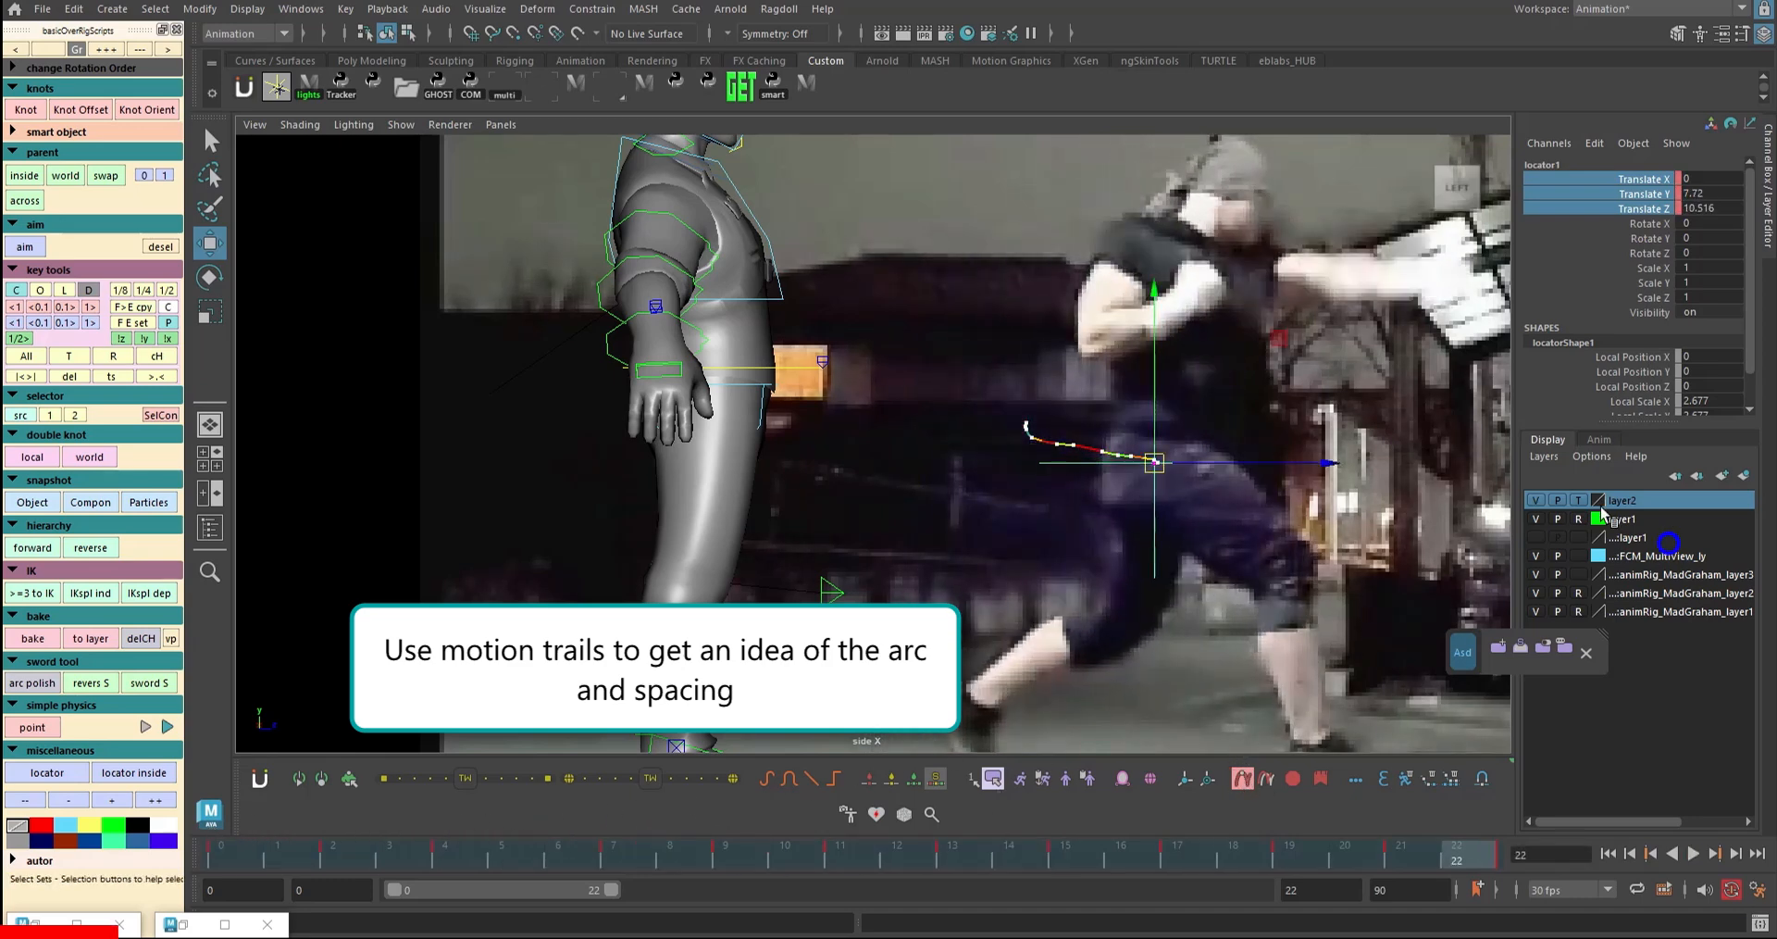
key("alt+v")
scroll(1214, 465, "up", 2)
- Mark the fast section from frame 9 to 16 with a light-blue timeline bookmark and play it back
left_click_drag(740, 855, 1106, 854, "shift")
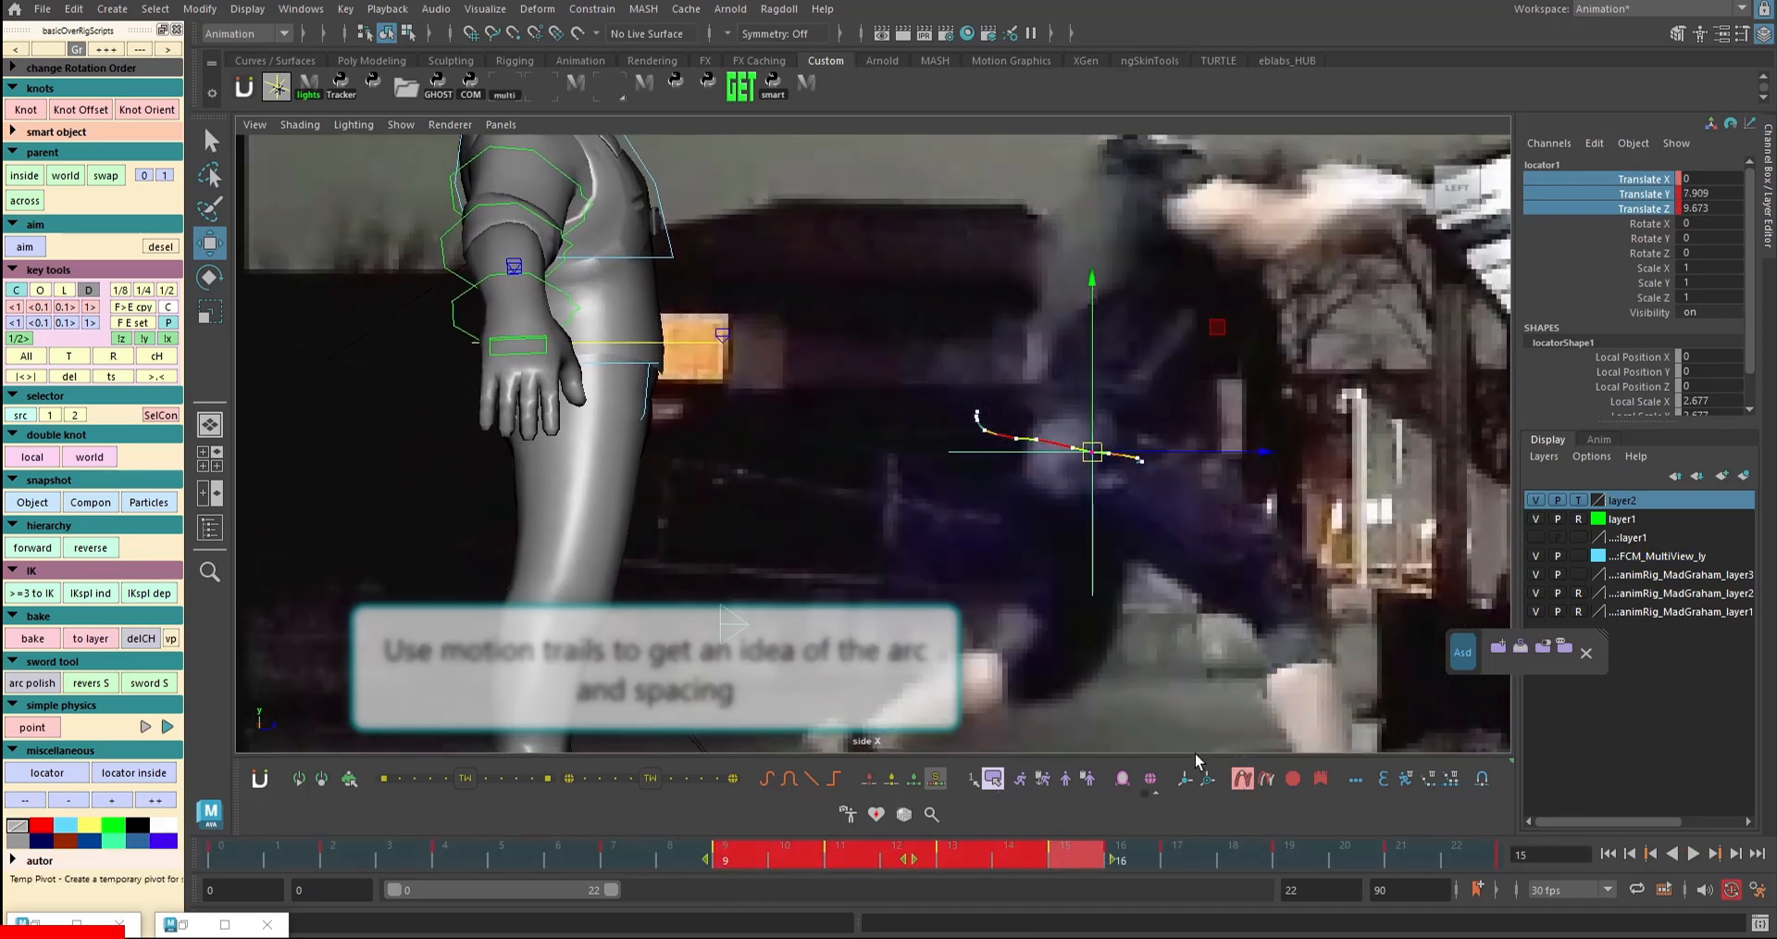
left_click(1324, 782)
left_click(1365, 735)
key("alt+v")
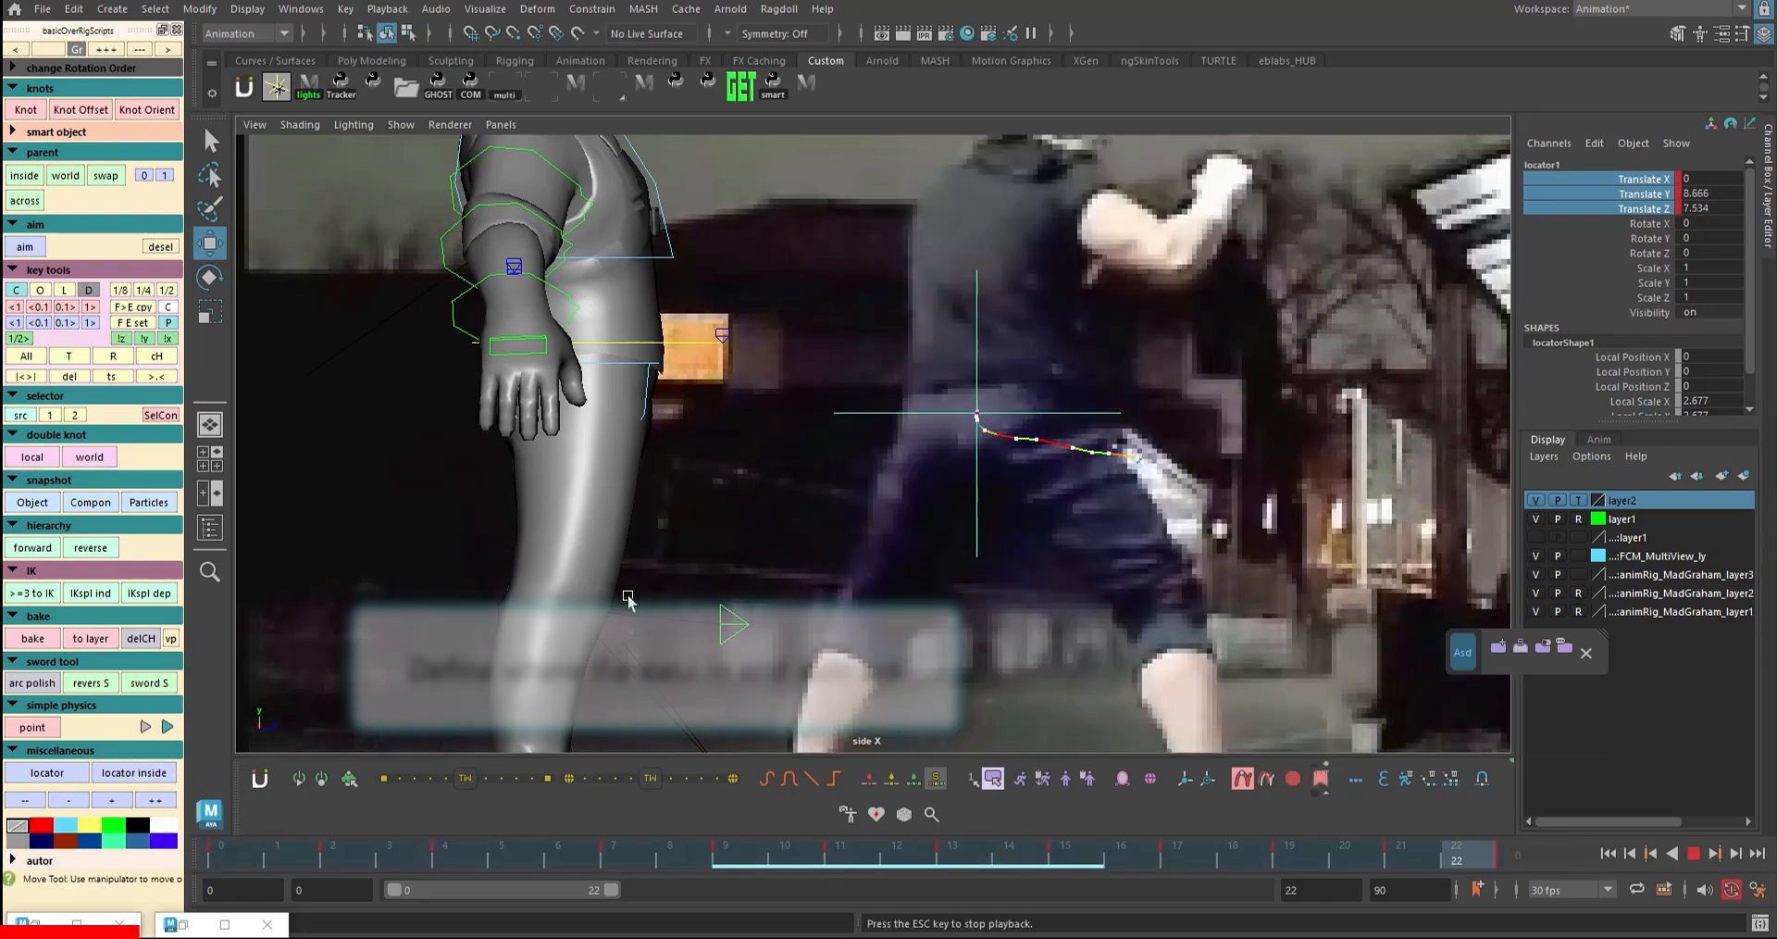
- Mark the ease sections from frame 0 to 9 and from frame 16 to 22 with green timeline bookmarks
left_click_drag(684, 864, 220, 860, "shift")
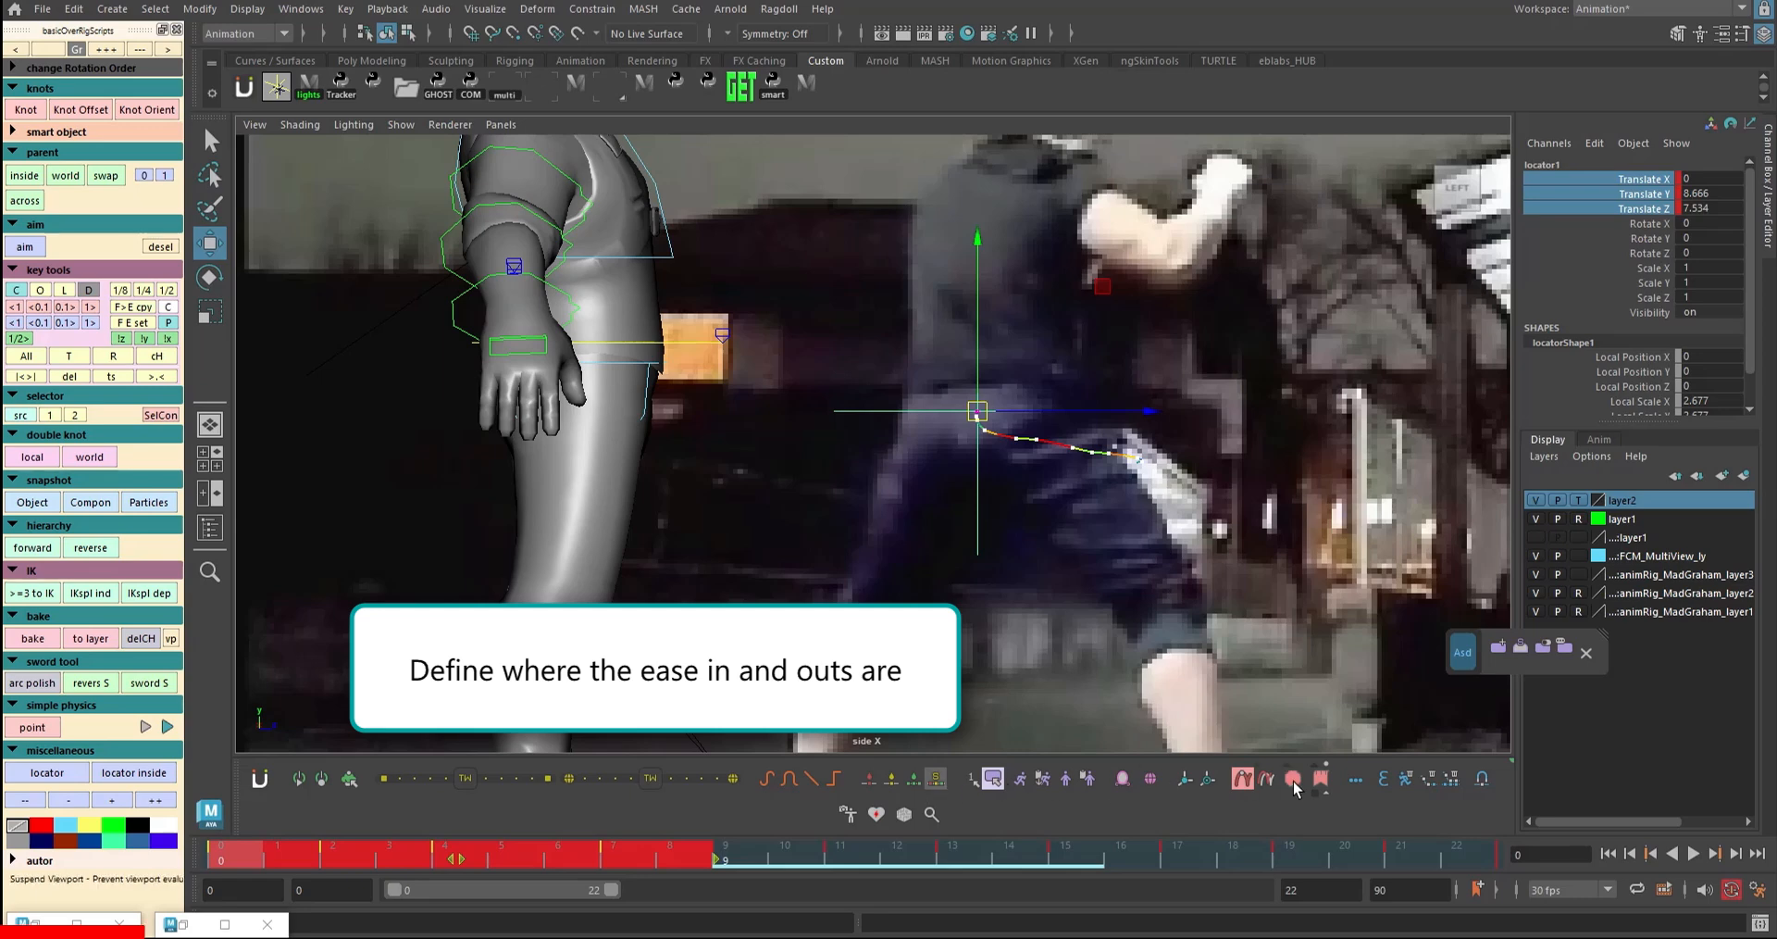
left_click(1321, 779)
left_click(1334, 736)
key("alt+v")
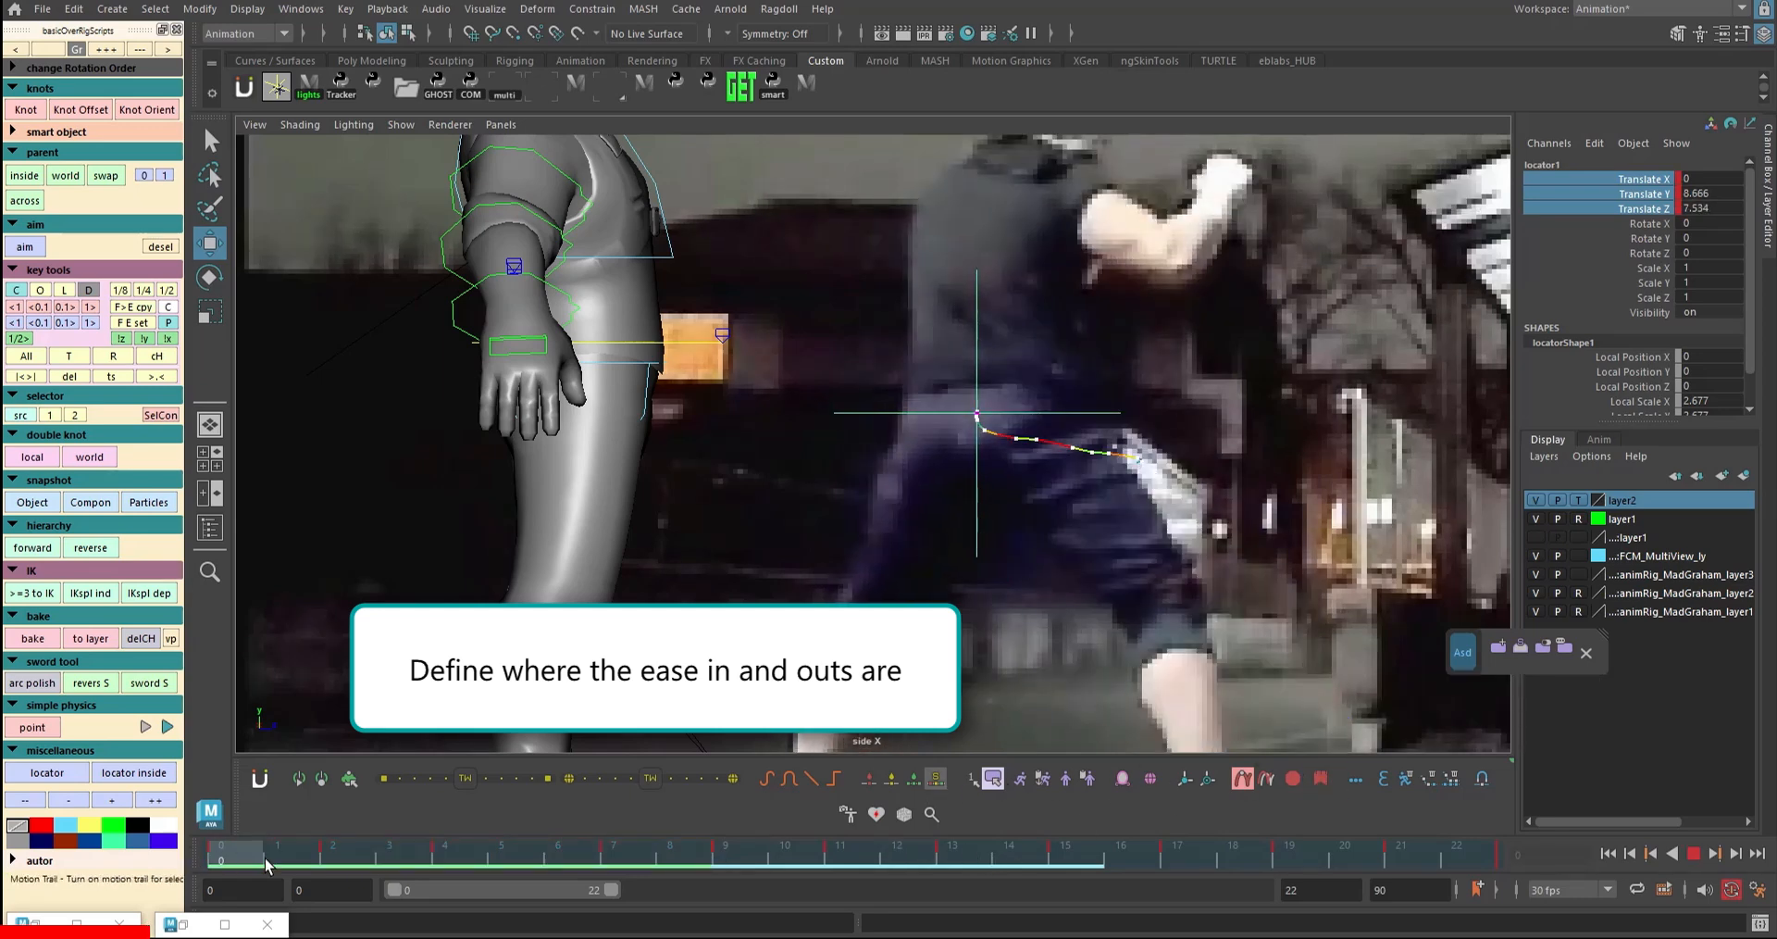
key("alt+v")
left_click_drag(1142, 859, 1573, 847, "shift")
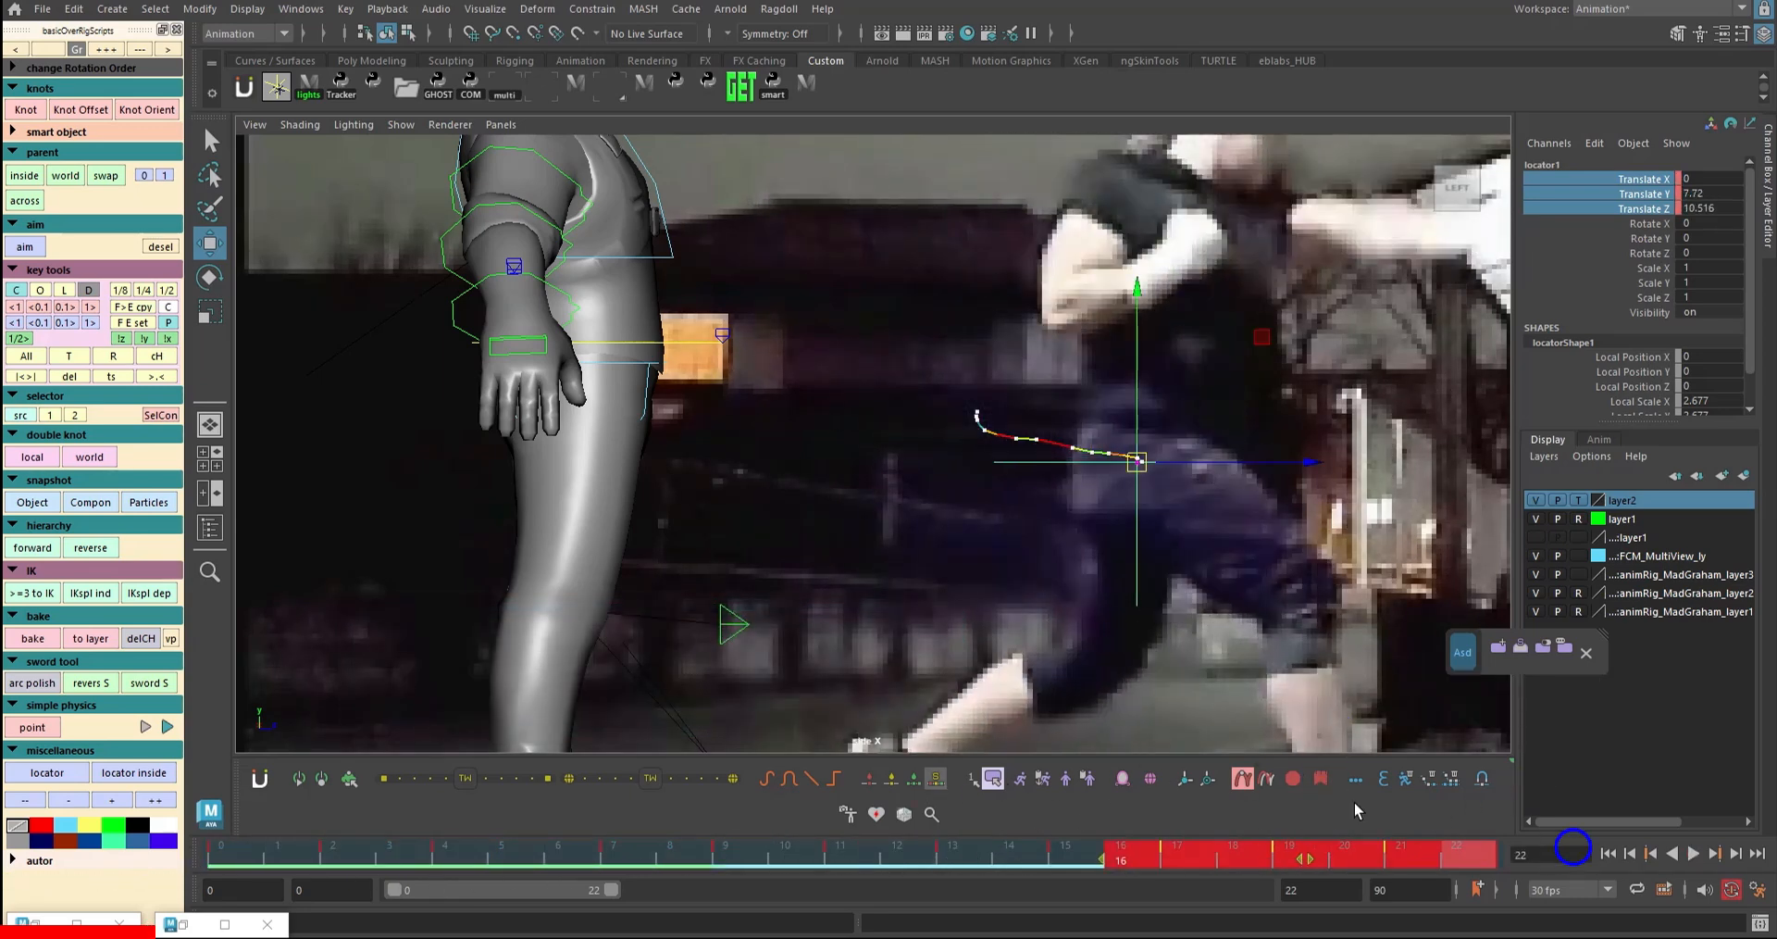
left_click(1321, 780)
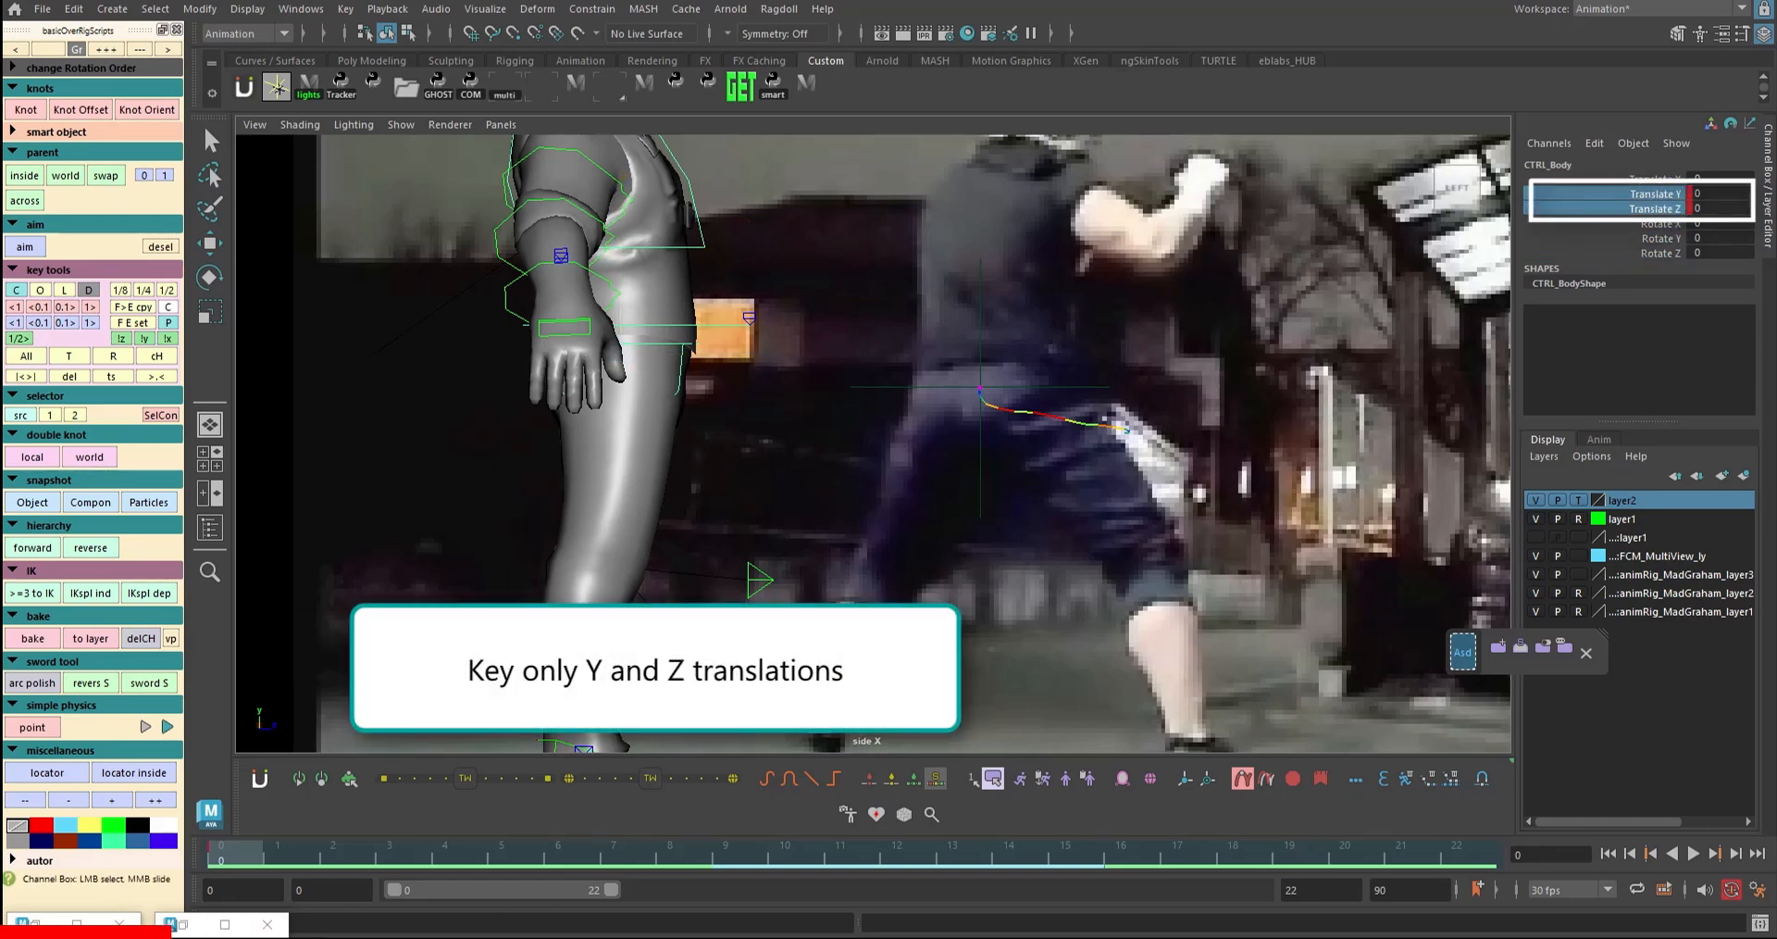
- Open the Graph Editor for the body control, go to frame 7 and isolate the Translate Z curve
left_click(663, 90)
left_click_drag(804, 143, 1755, 148)
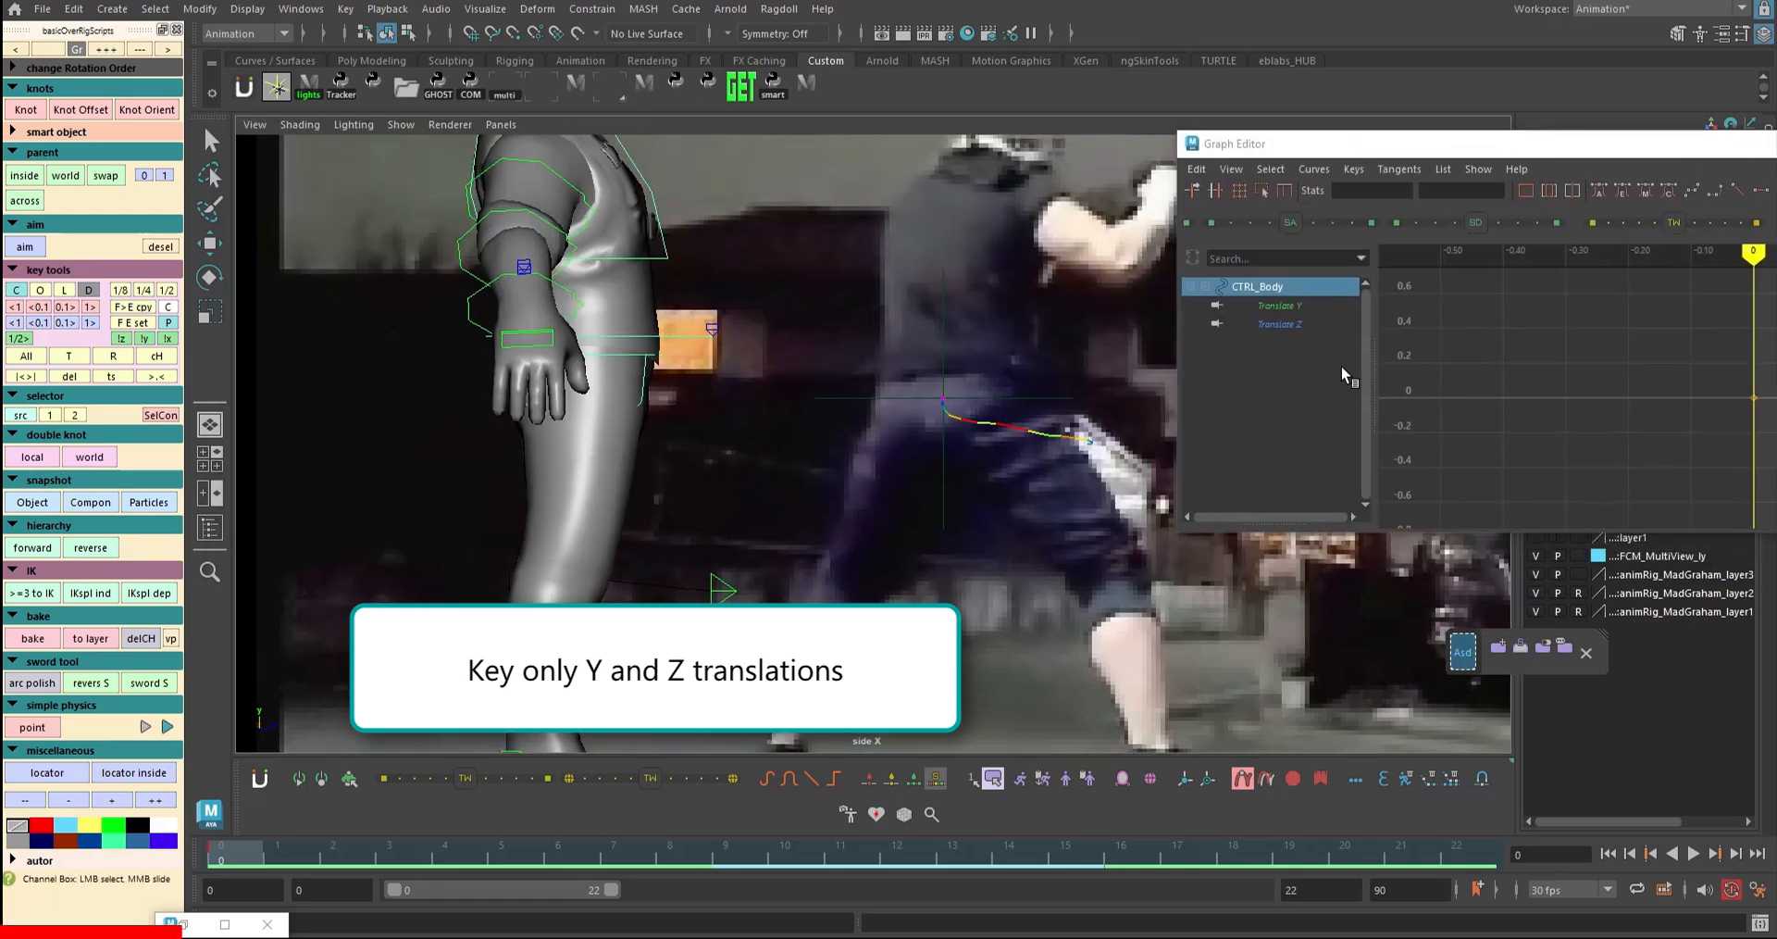
left_click_drag(1294, 849, 652, 887)
left_click(1280, 324)
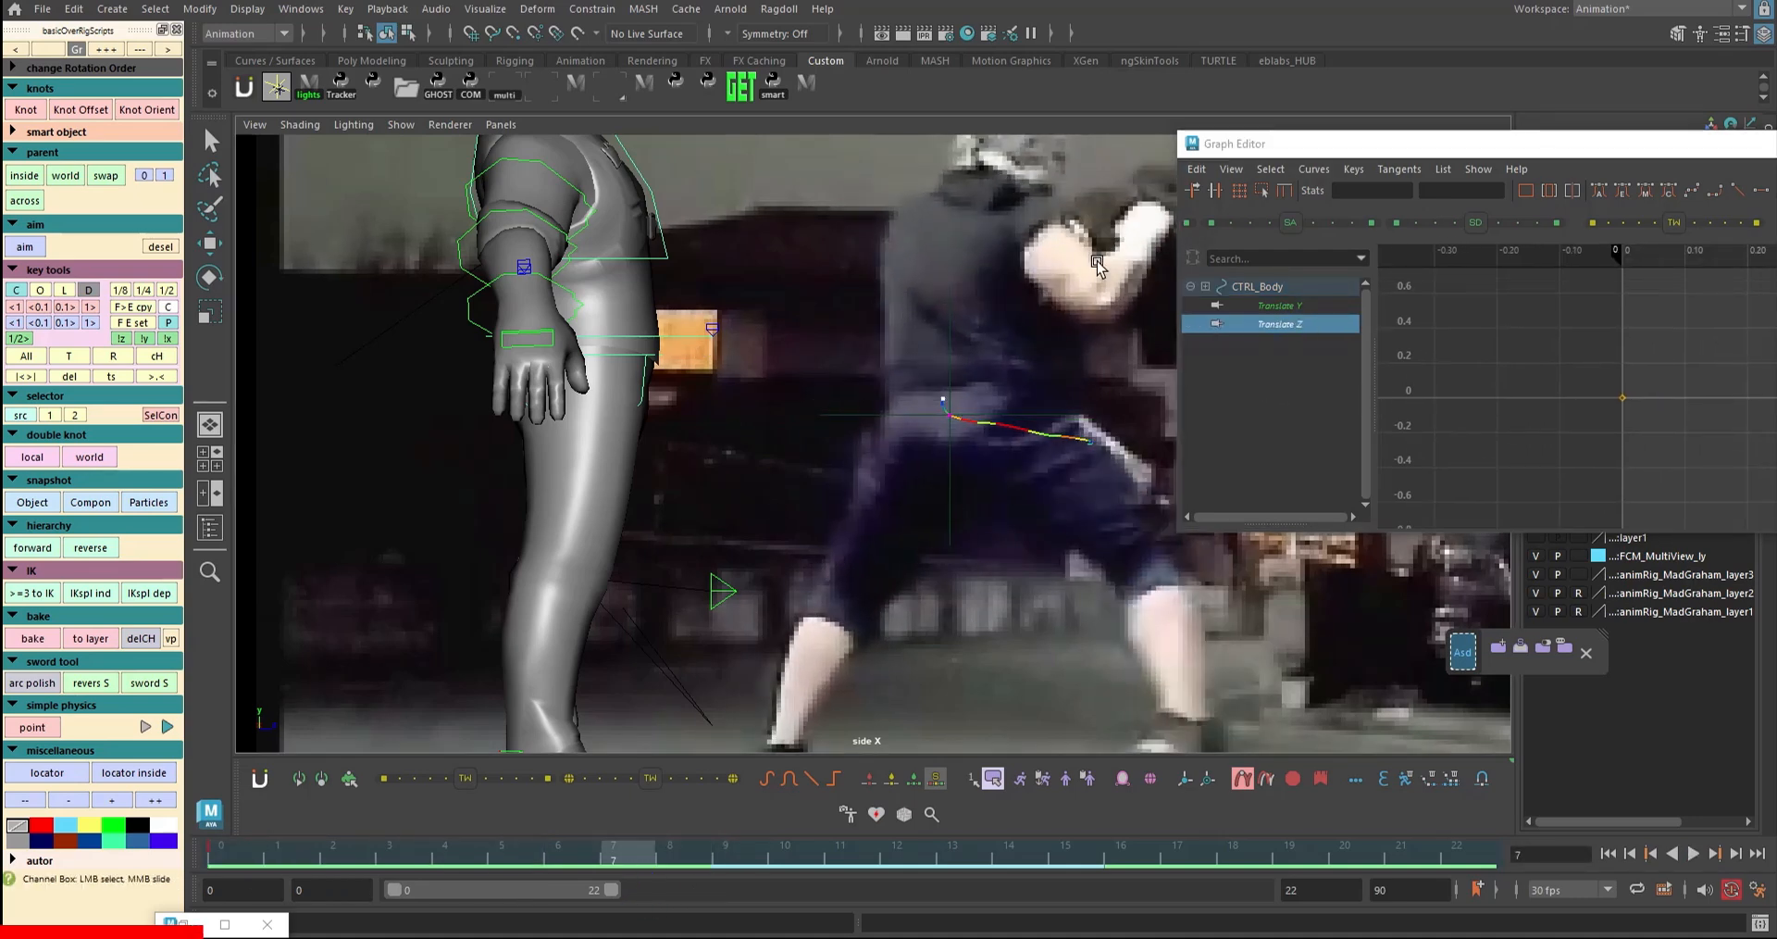
- Key the body control's Translate Z at 0.172 on frame 7 and frame the resulting curve in the Graph Editor
left_click_drag(1366, 146, 1188, 423)
key("w")
left_click_drag(746, 362, 755, 363)
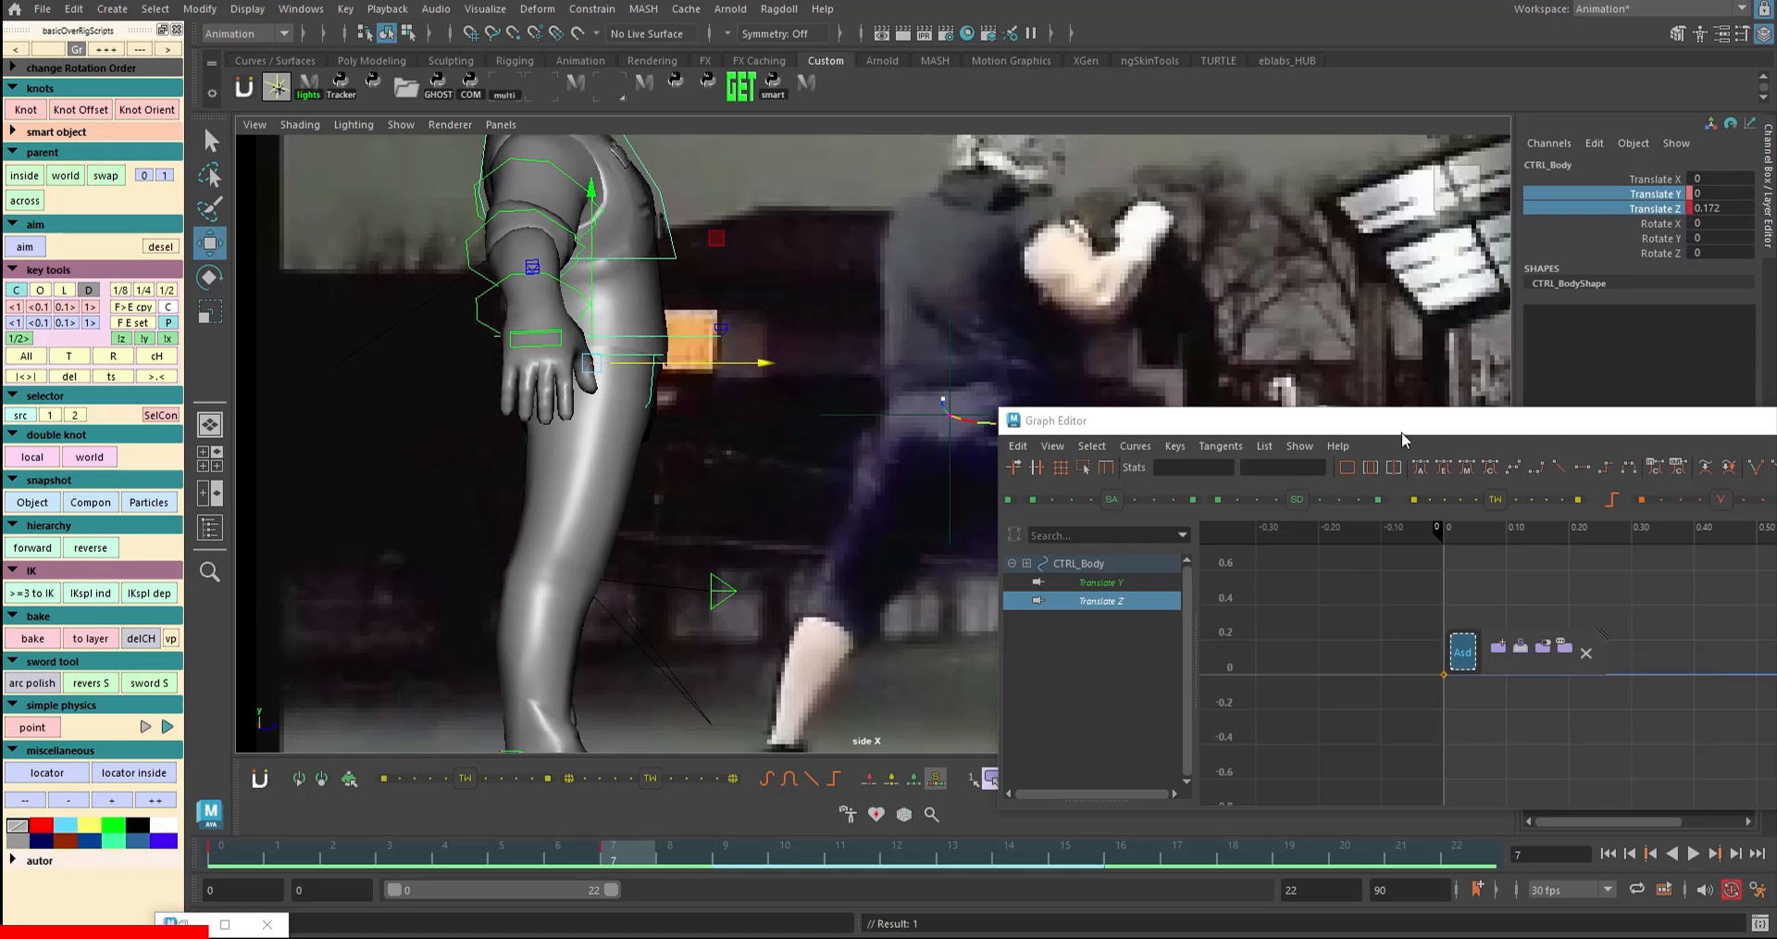
left_click_drag(1369, 421, 1134, 196)
right_click_drag(1170, 365, 1388, 379, "alt+shift")
left_click_drag(1377, 443, 1420, 367)
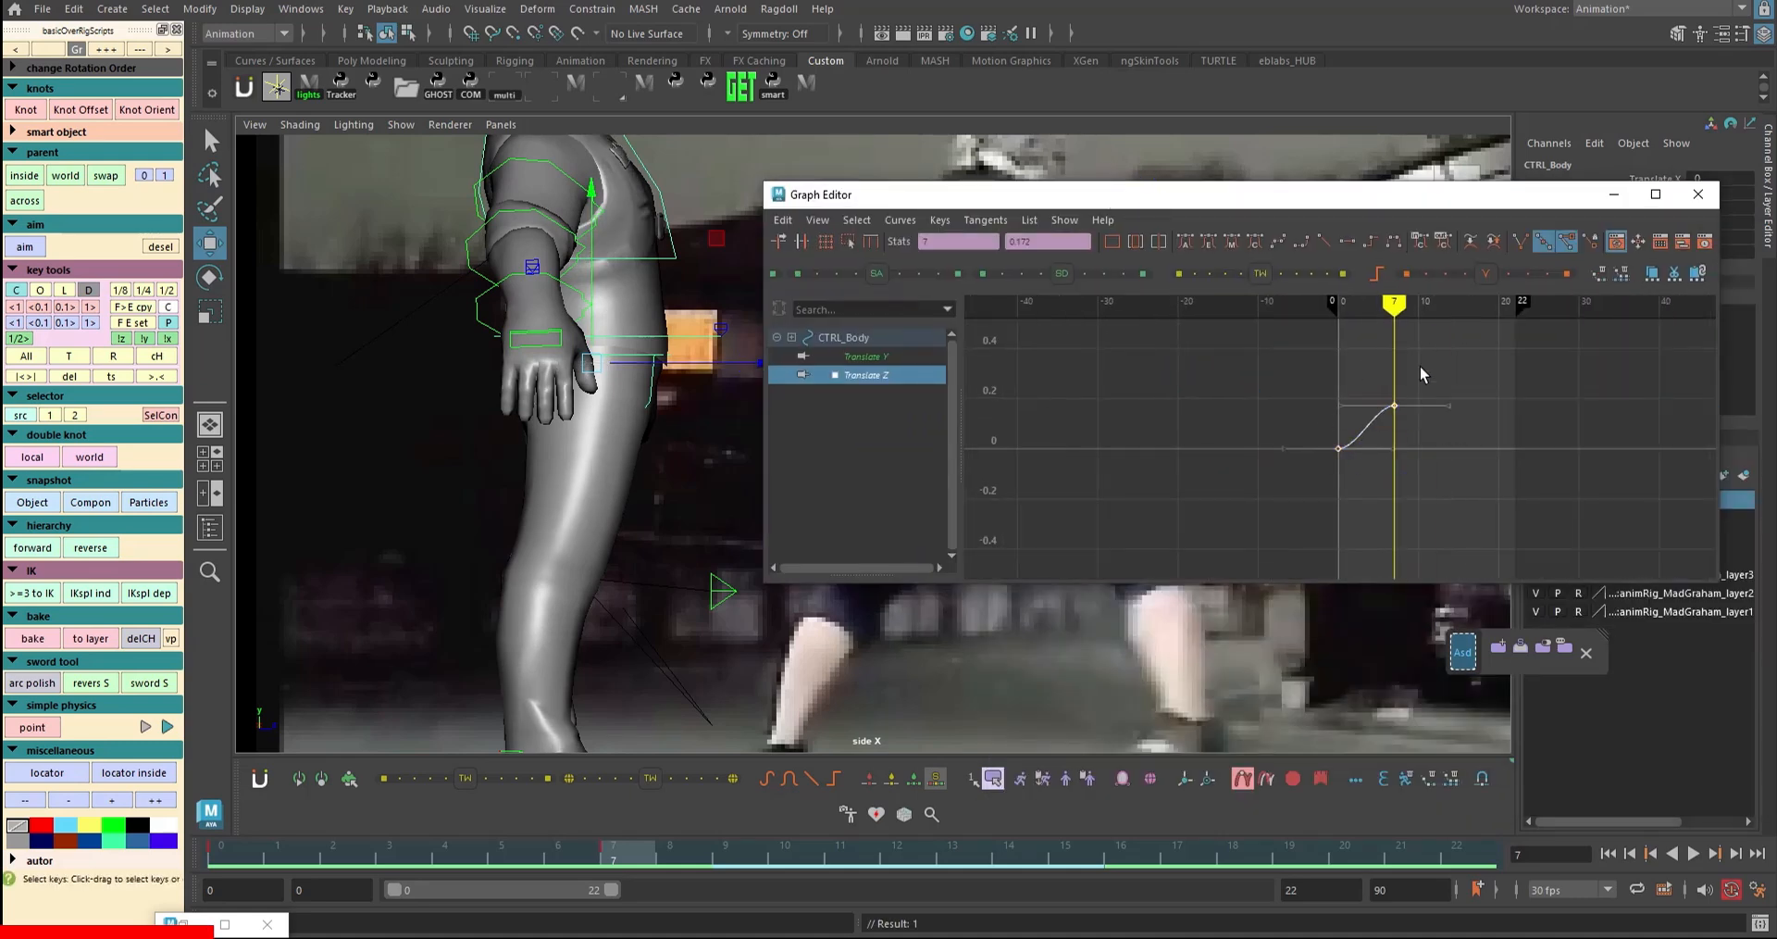
left_click(1420, 364)
mouse_move(1394, 305)
left_mouse_down()
mouse_move(1332, 307)
mouse_move(1394, 307)
left_mouse_up()
- Move the body control forward at frame 16 to a Translate Z of 2.767
left_click_drag(719, 850, 1113, 830)
left_click_drag(1514, 200, 1533, 587)
left_click_drag(768, 365, 894, 384)
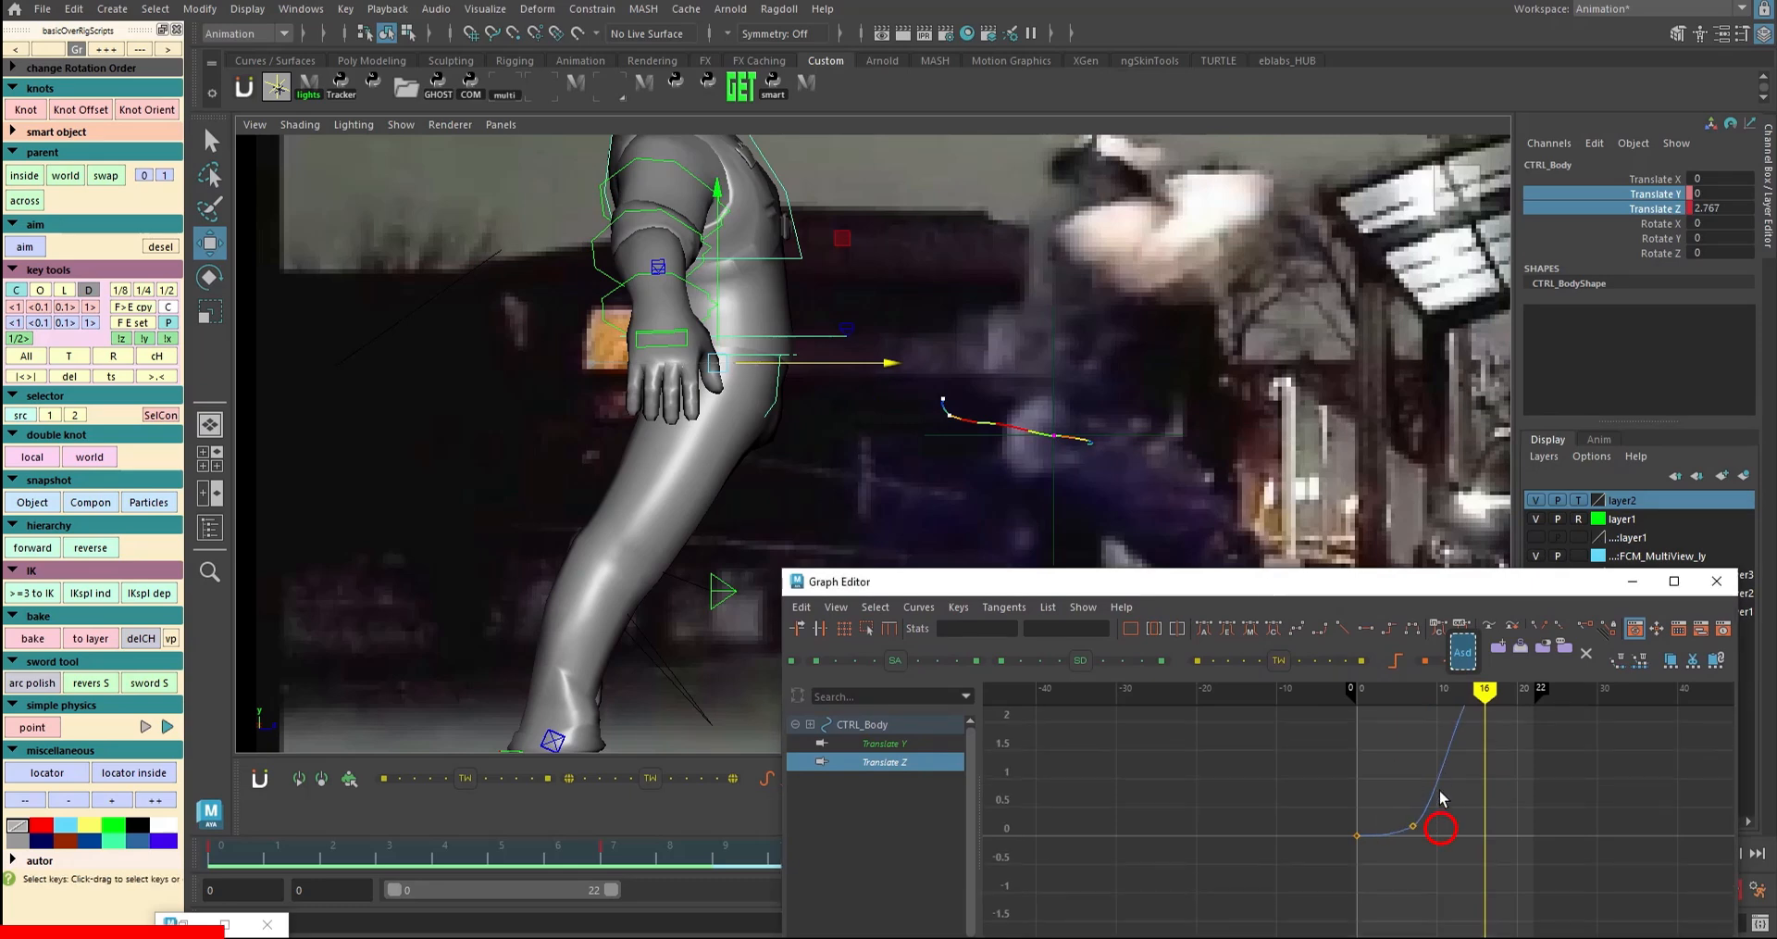
right_click_drag(1466, 740, 1467, 770, "alt+shift")
left_click_drag(1399, 584, 1436, 200)
- Key the body control's Translate Z at 3.103 on frame 22 and Translate Y at -0.591 on frame 0
left_click_drag(1158, 846, 1474, 841)
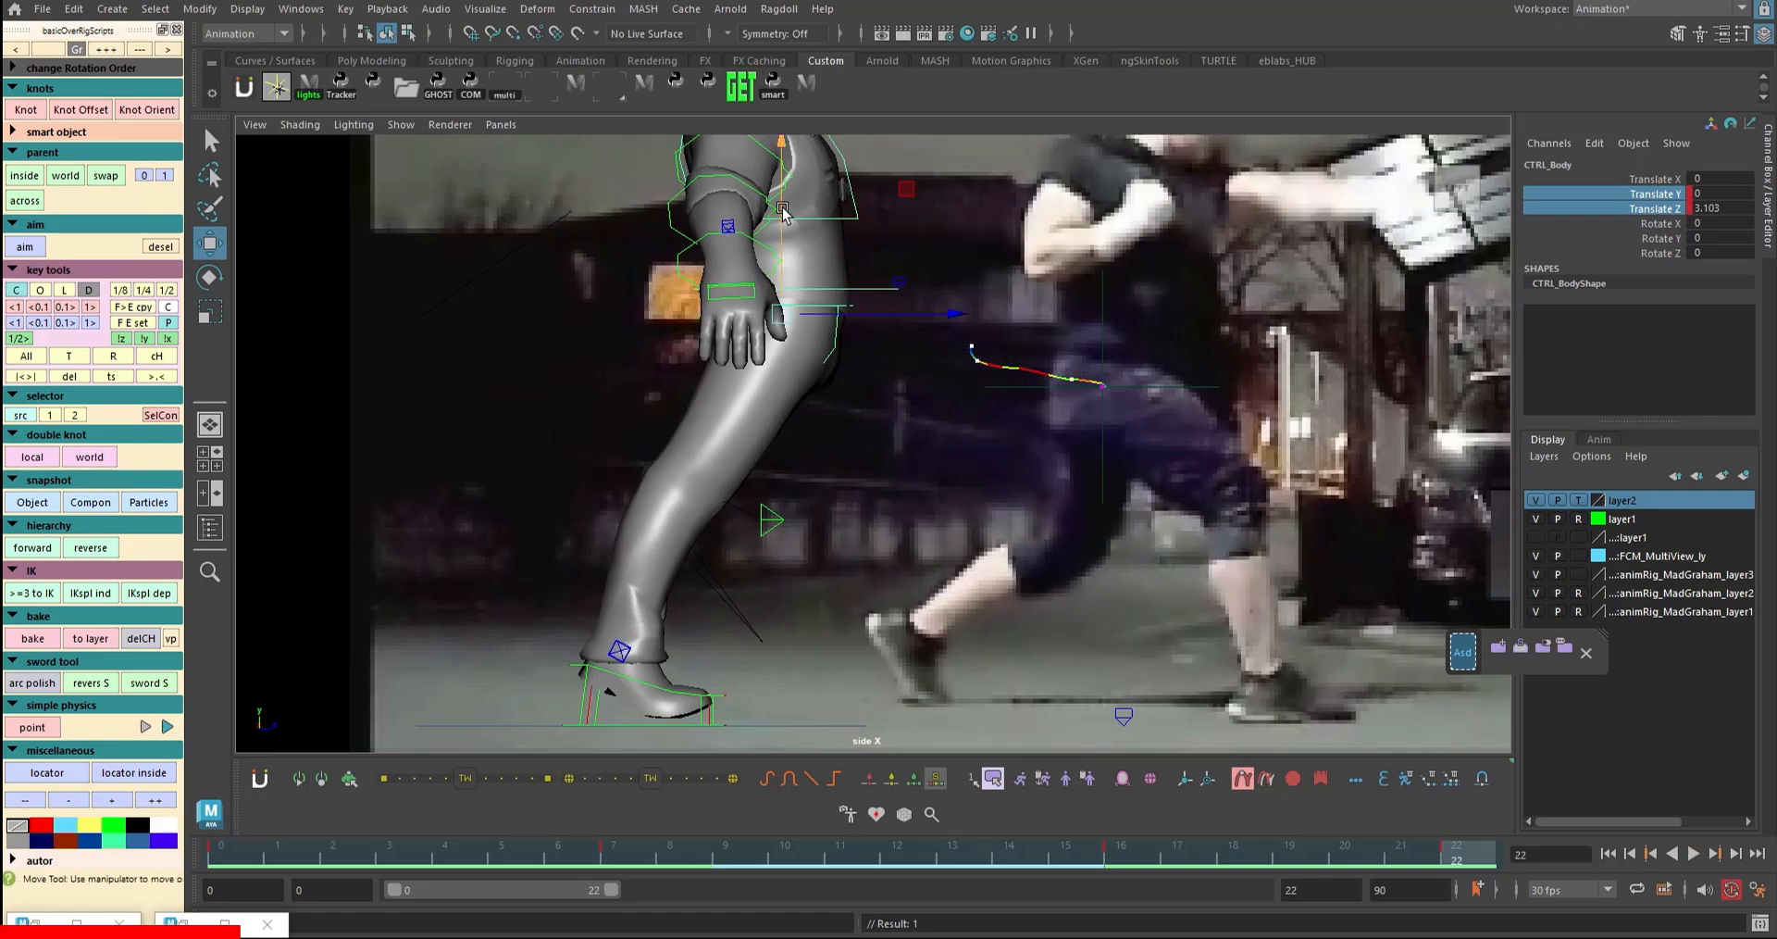
left_click(236, 840)
key("alt+v")
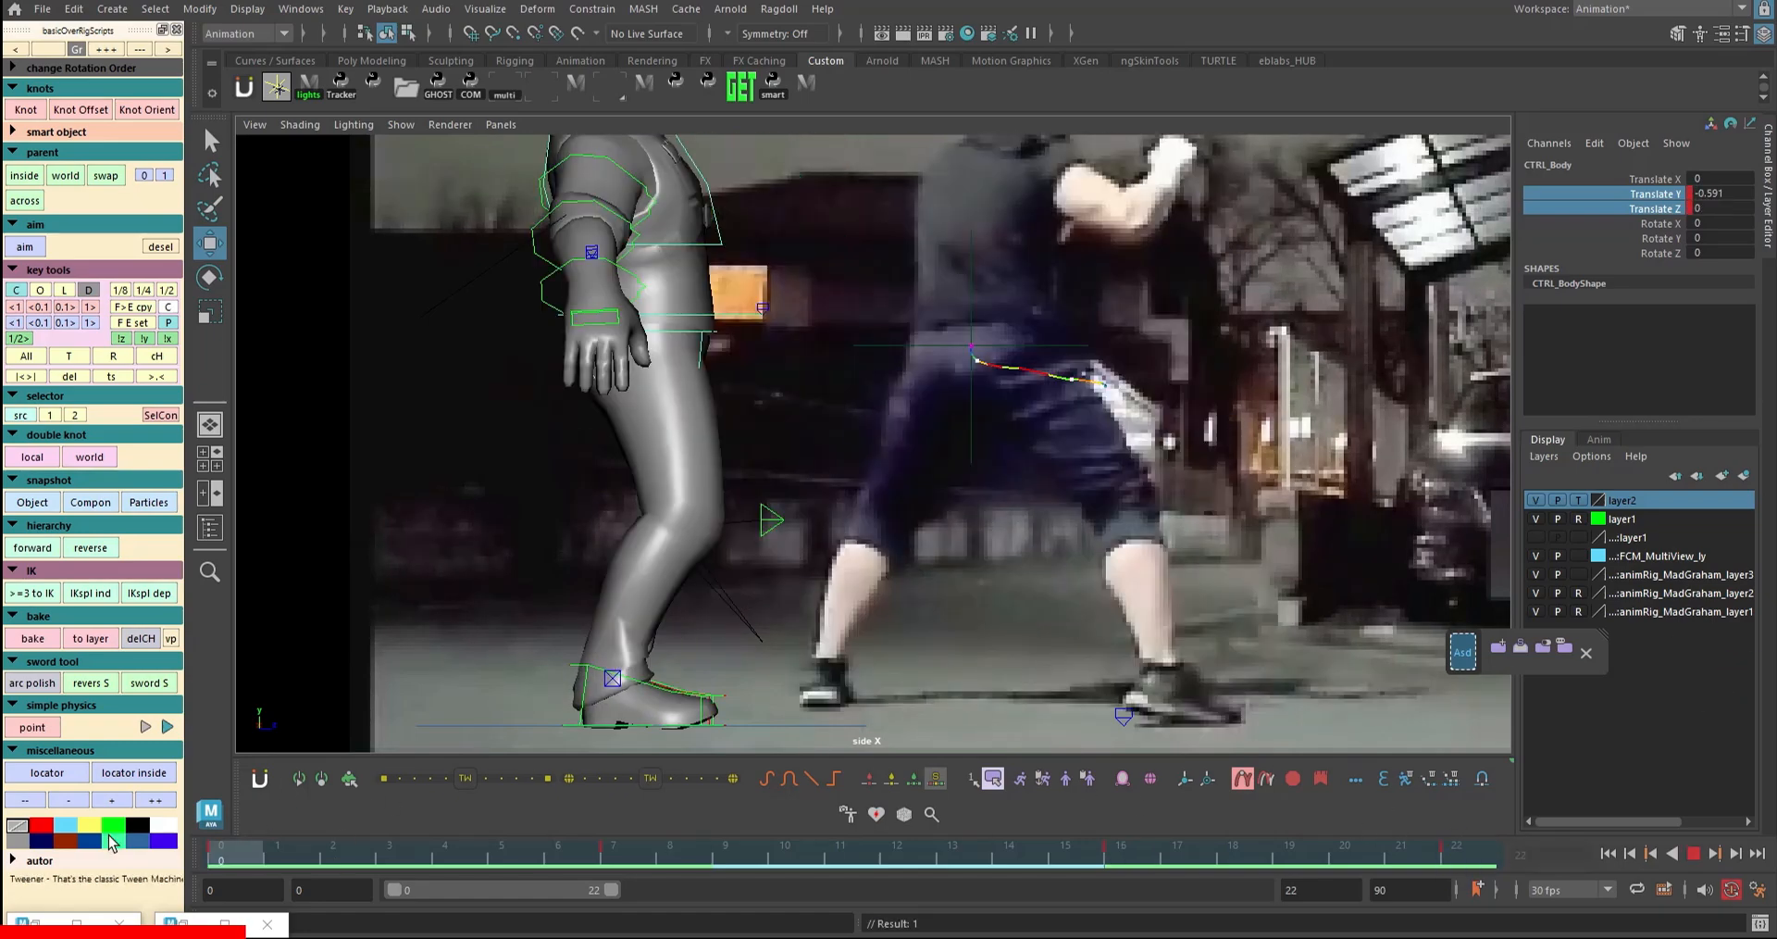
- Review the body control's movement in the side view and from the top view to judge the distance covered
middle_click_drag(1028, 414, 1026, 526, "alt")
key("ctrl+a")
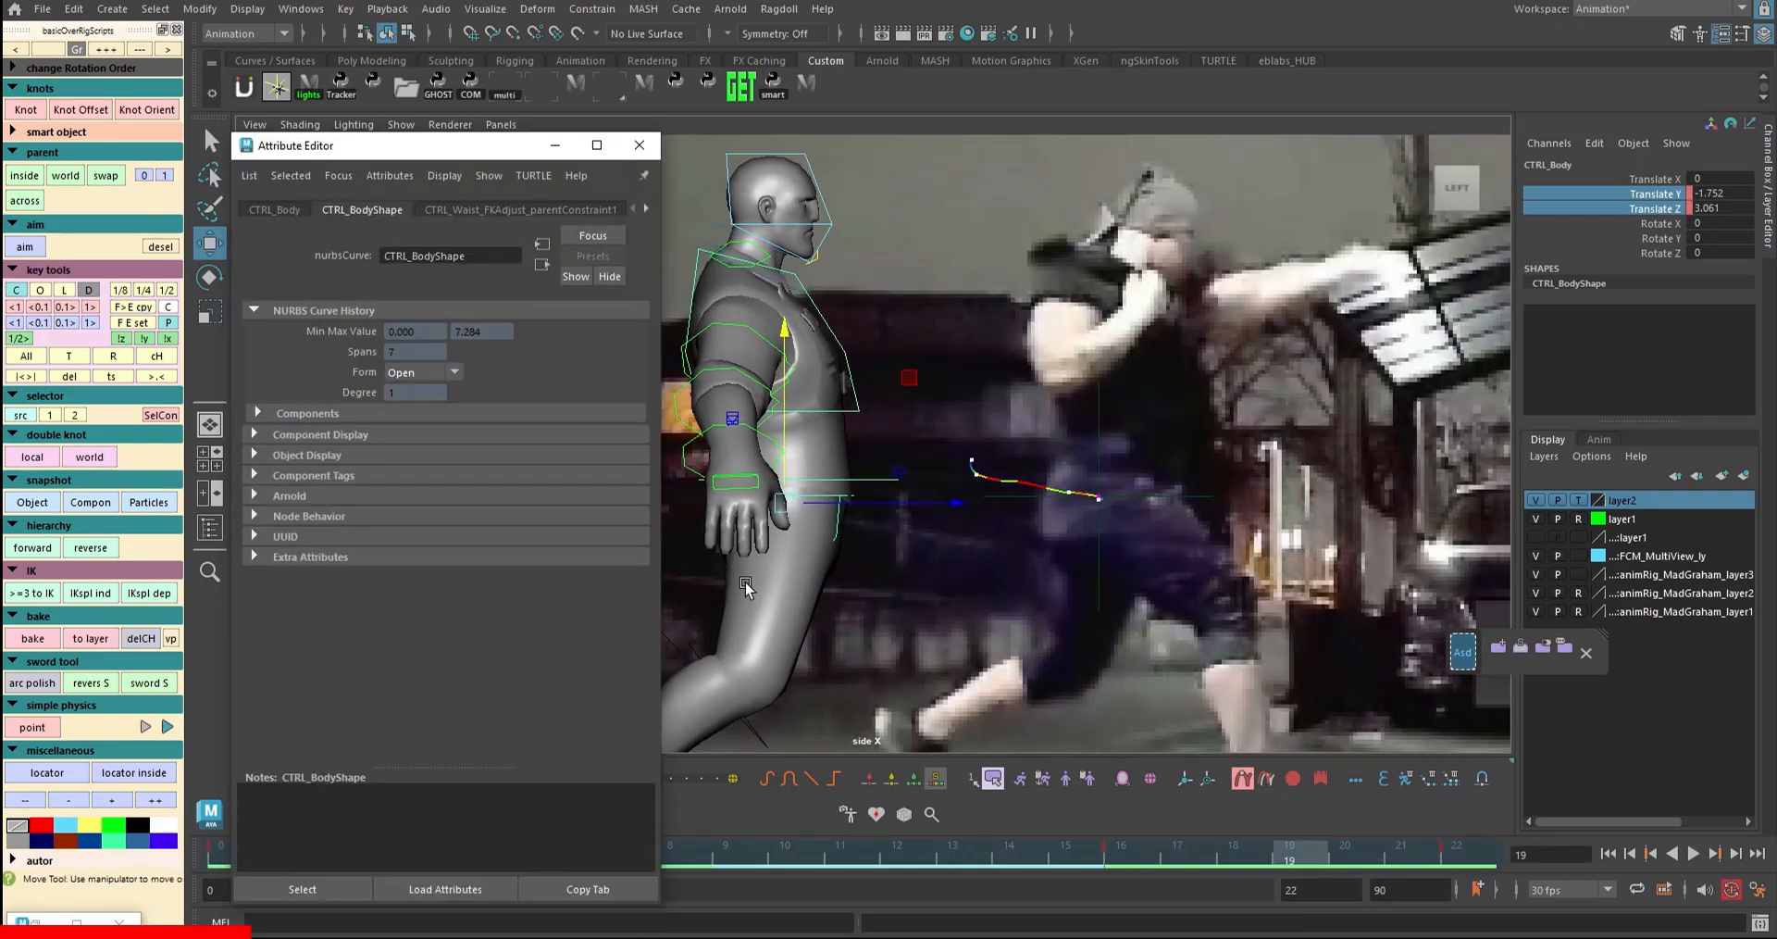
key("ctrl+a")
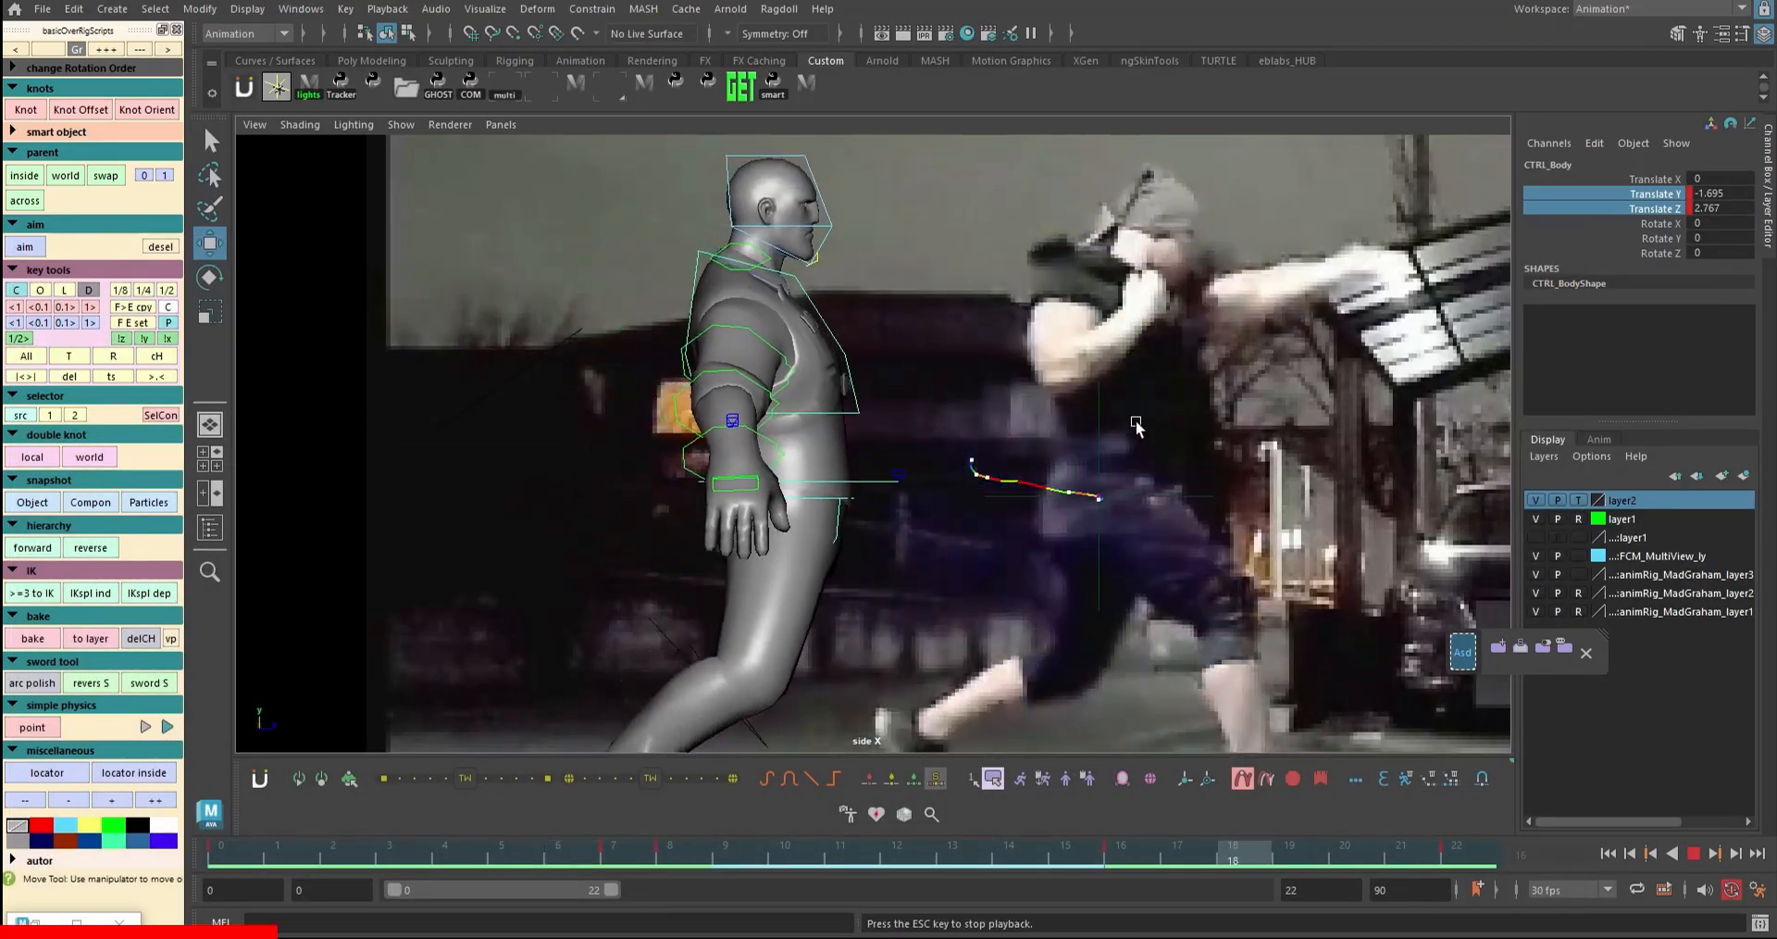
key("space")
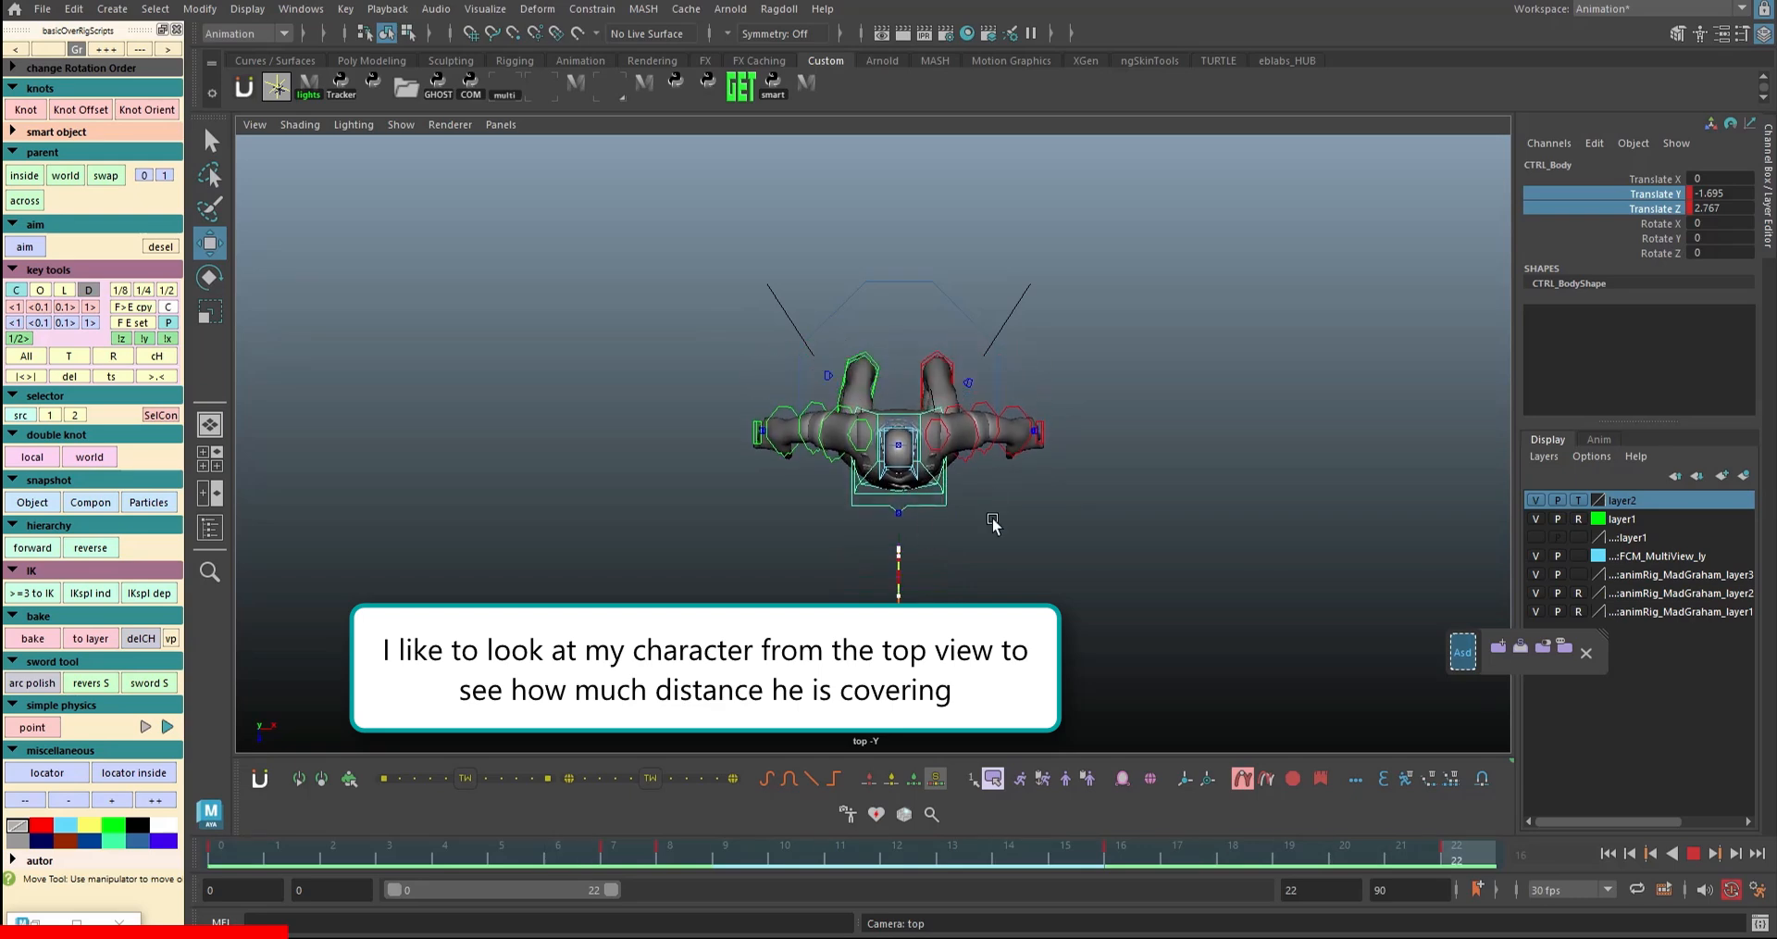
key("space")
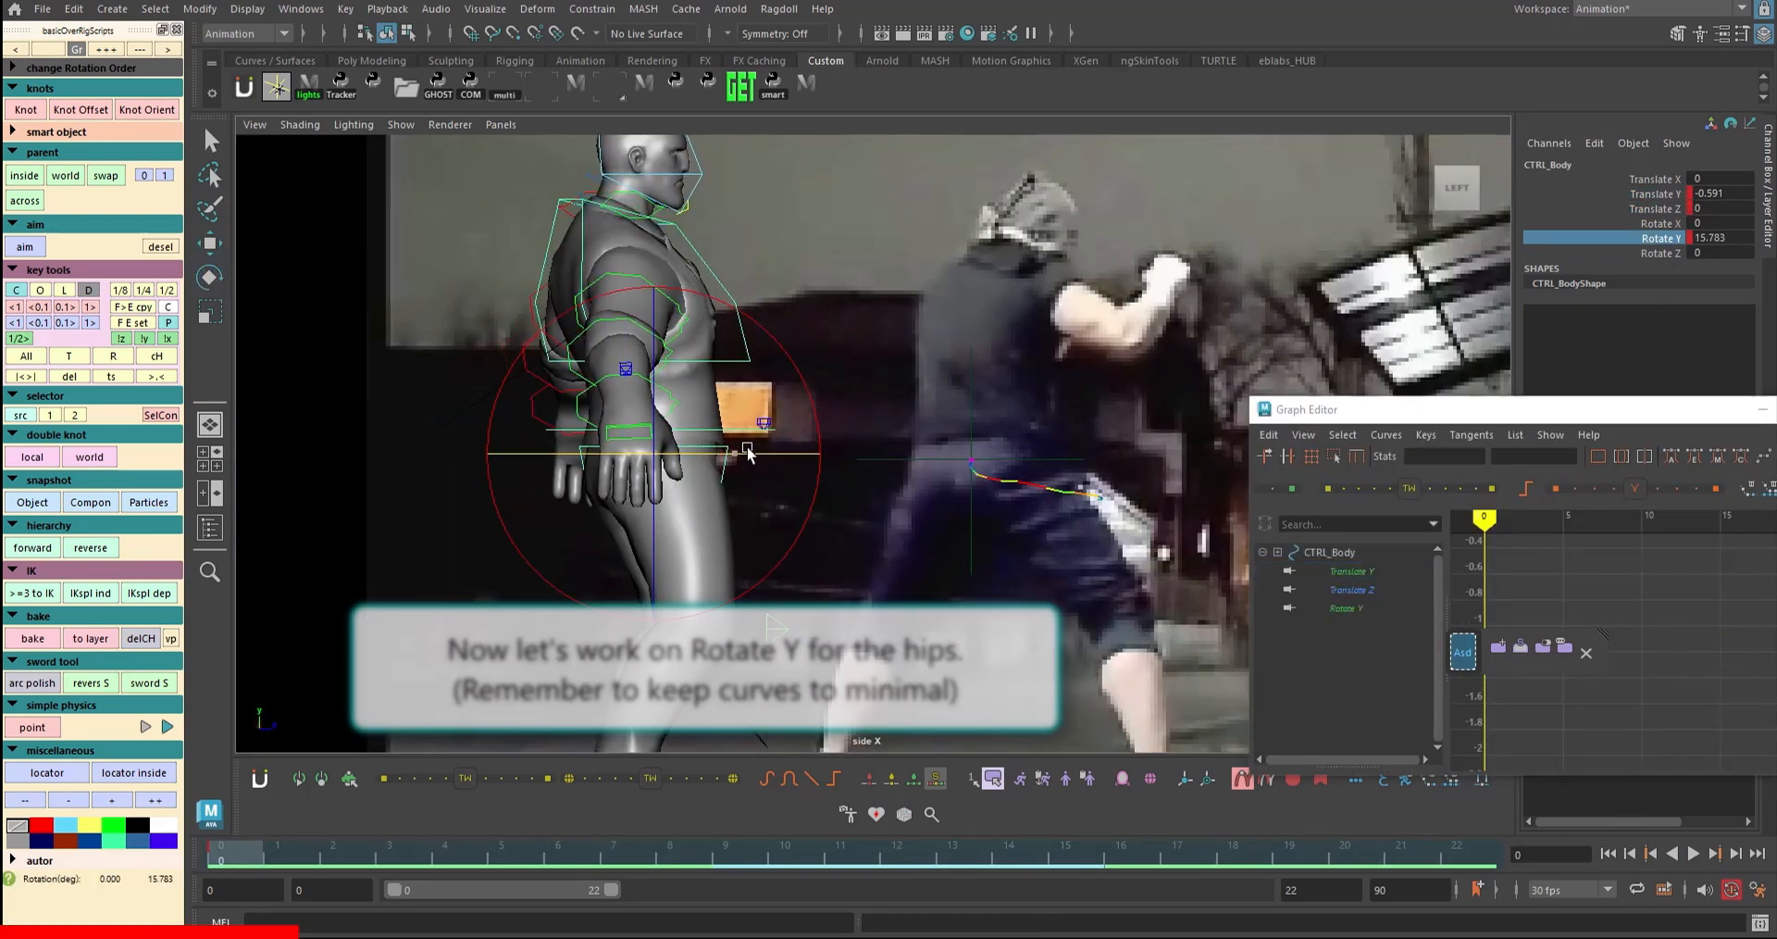
- Key the body control's Rotate Y at 51.444 on frame 0 and about -29.5 on frame 22, and play it back
left_click_drag(746, 448, 808, 445)
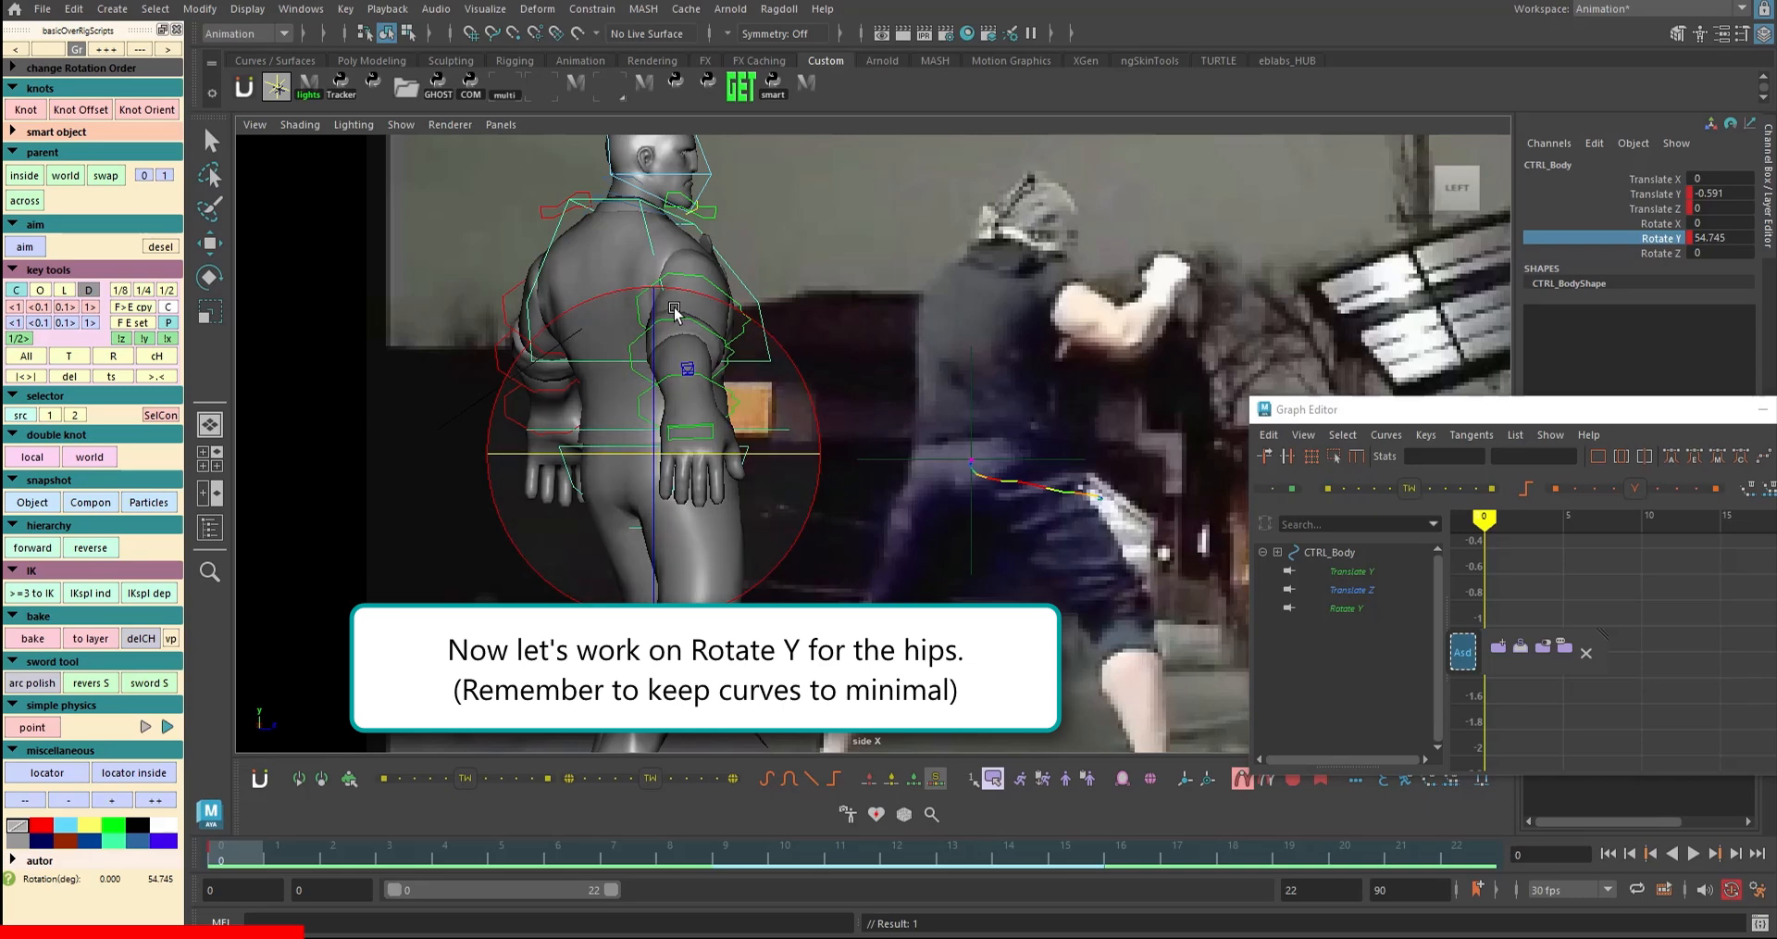
key("alt+v")
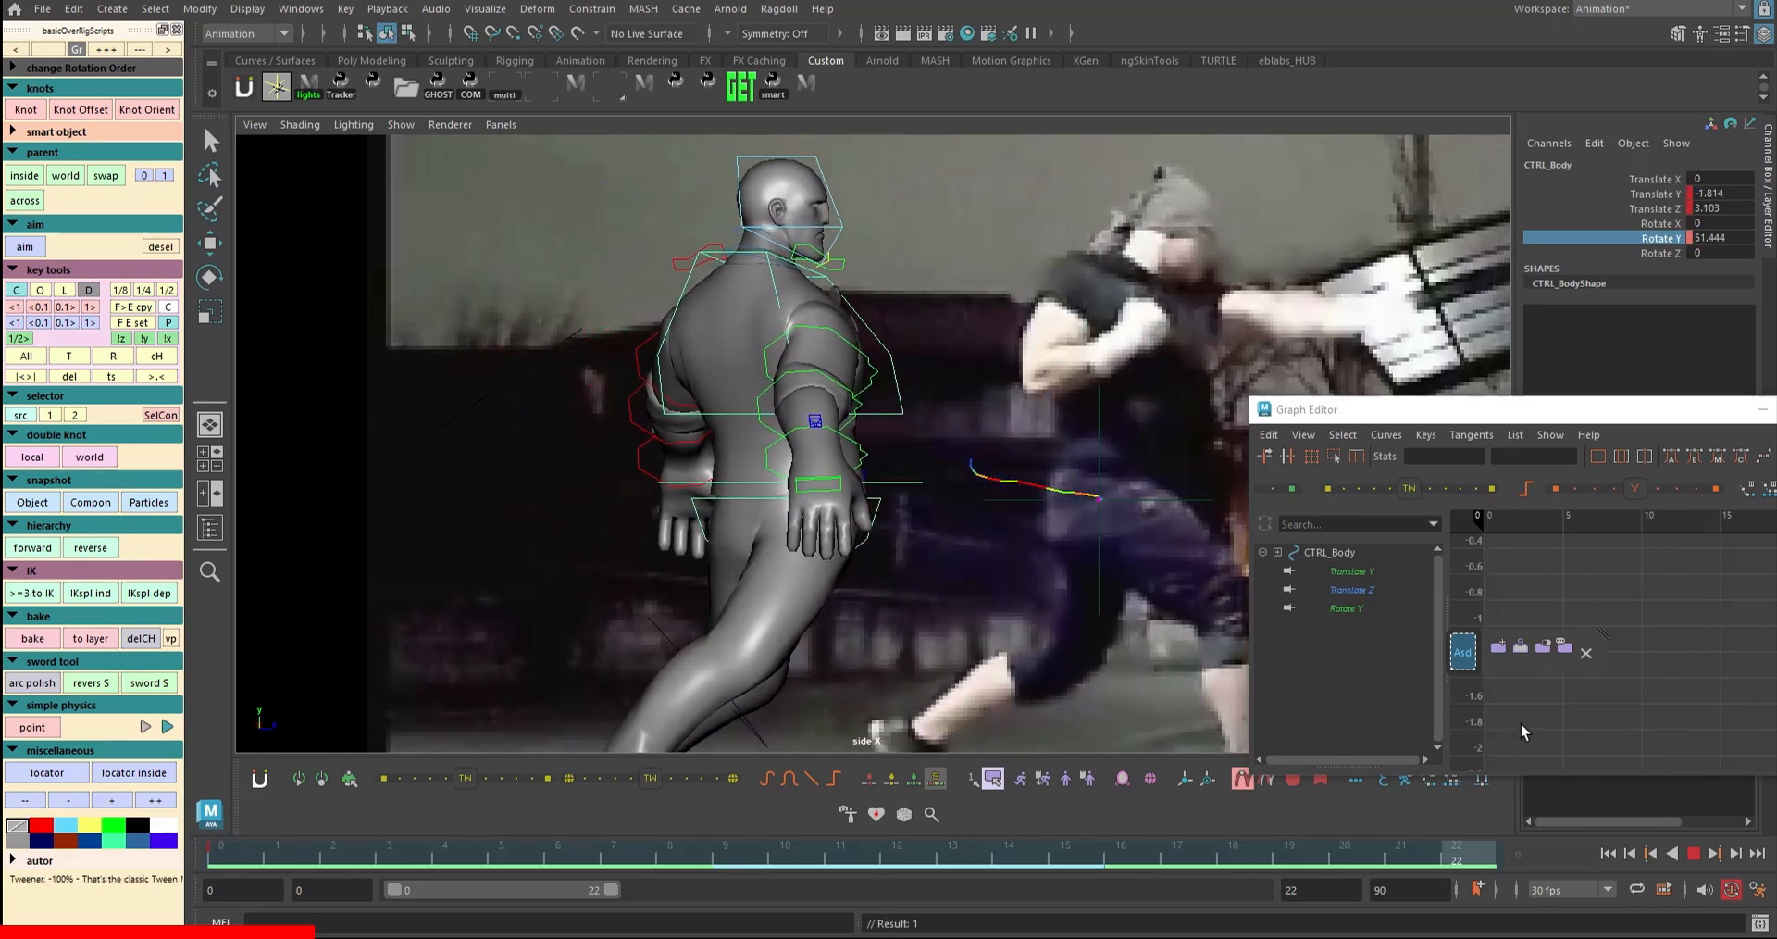
left_click_drag(938, 512, 874, 507)
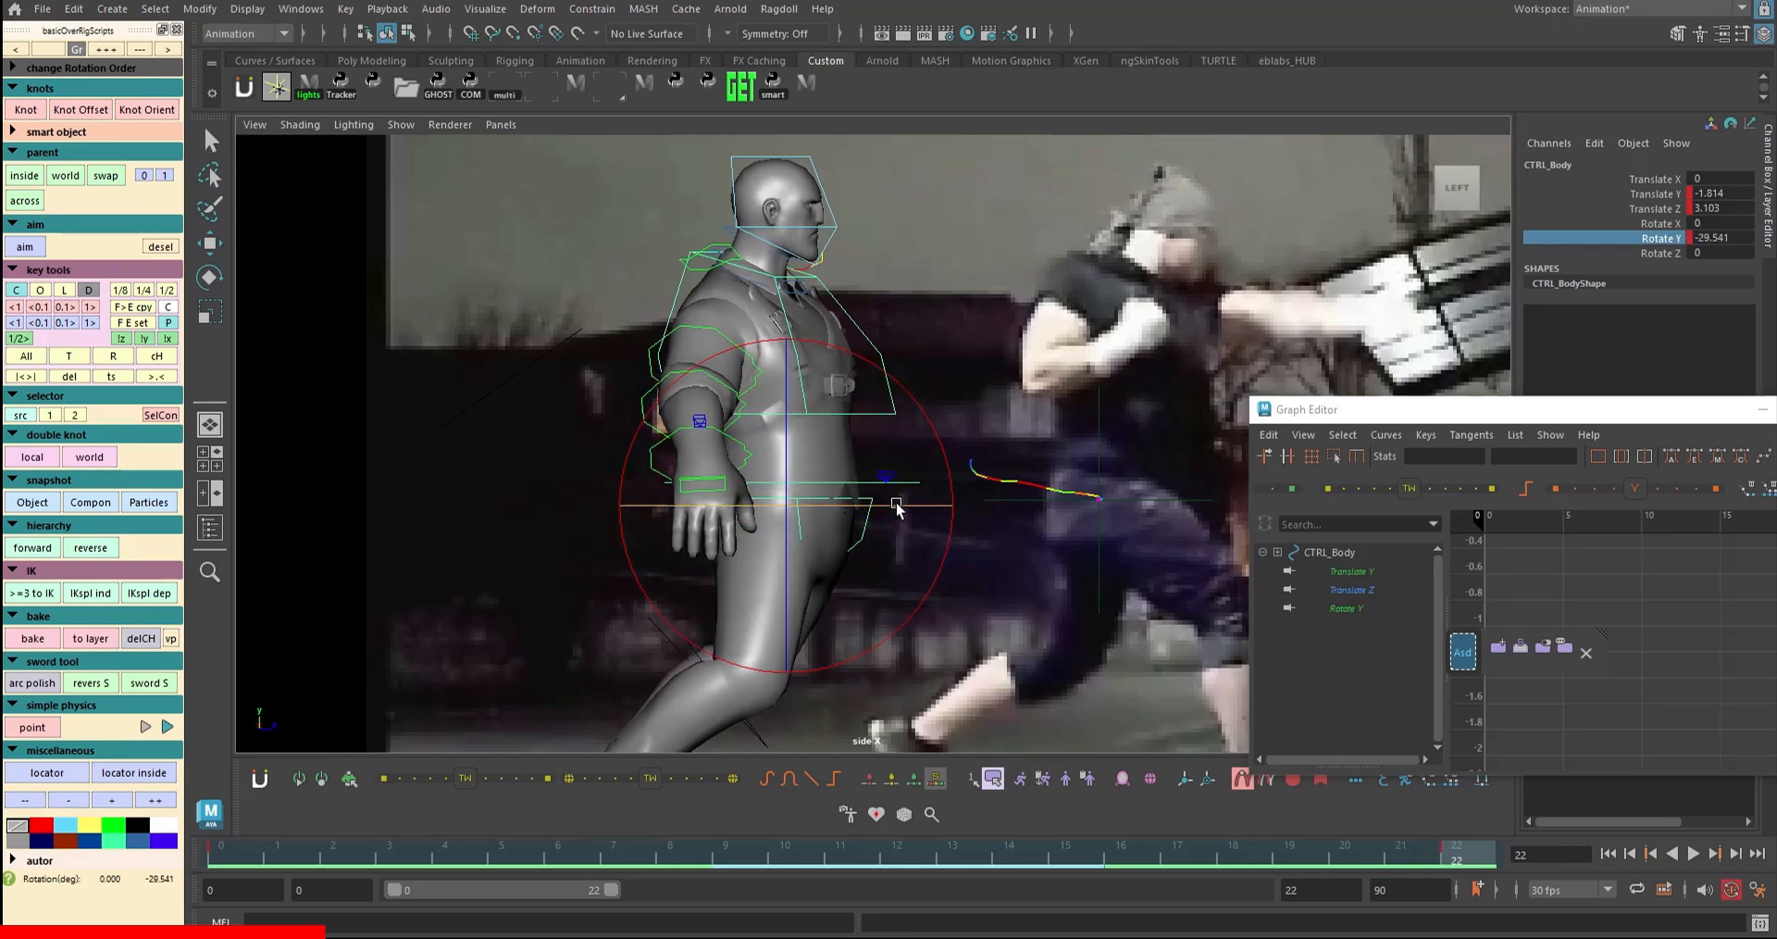
key("alt+v")
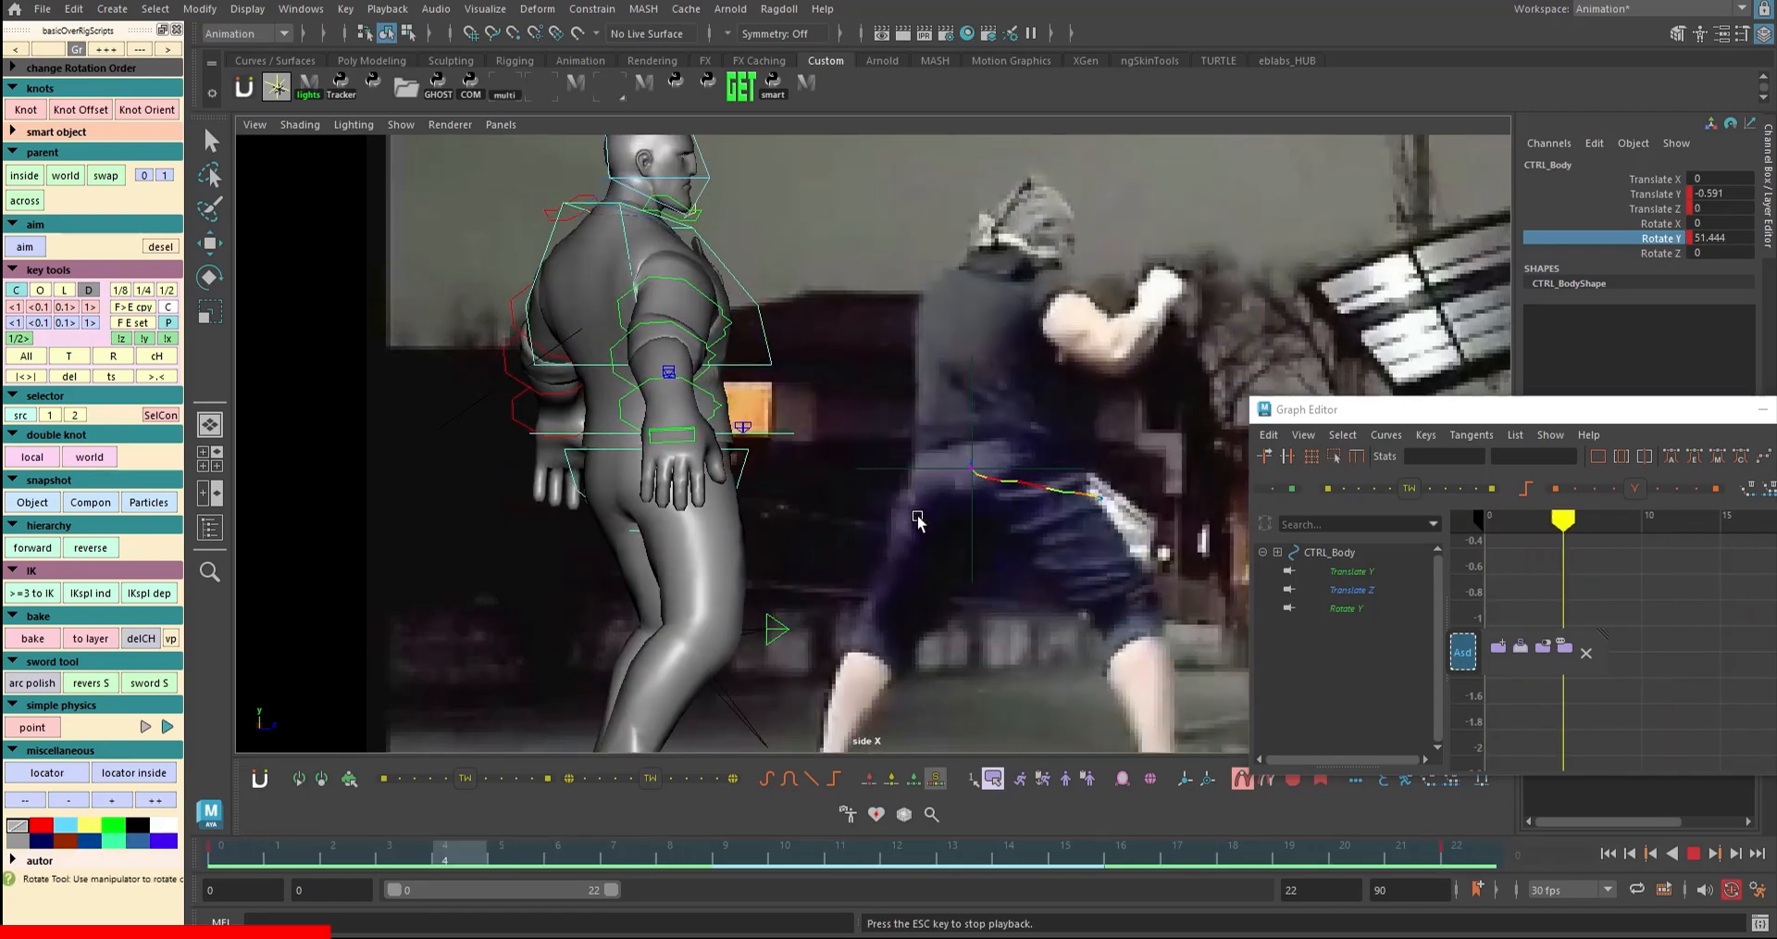
key("Escape")
key("alt+v")
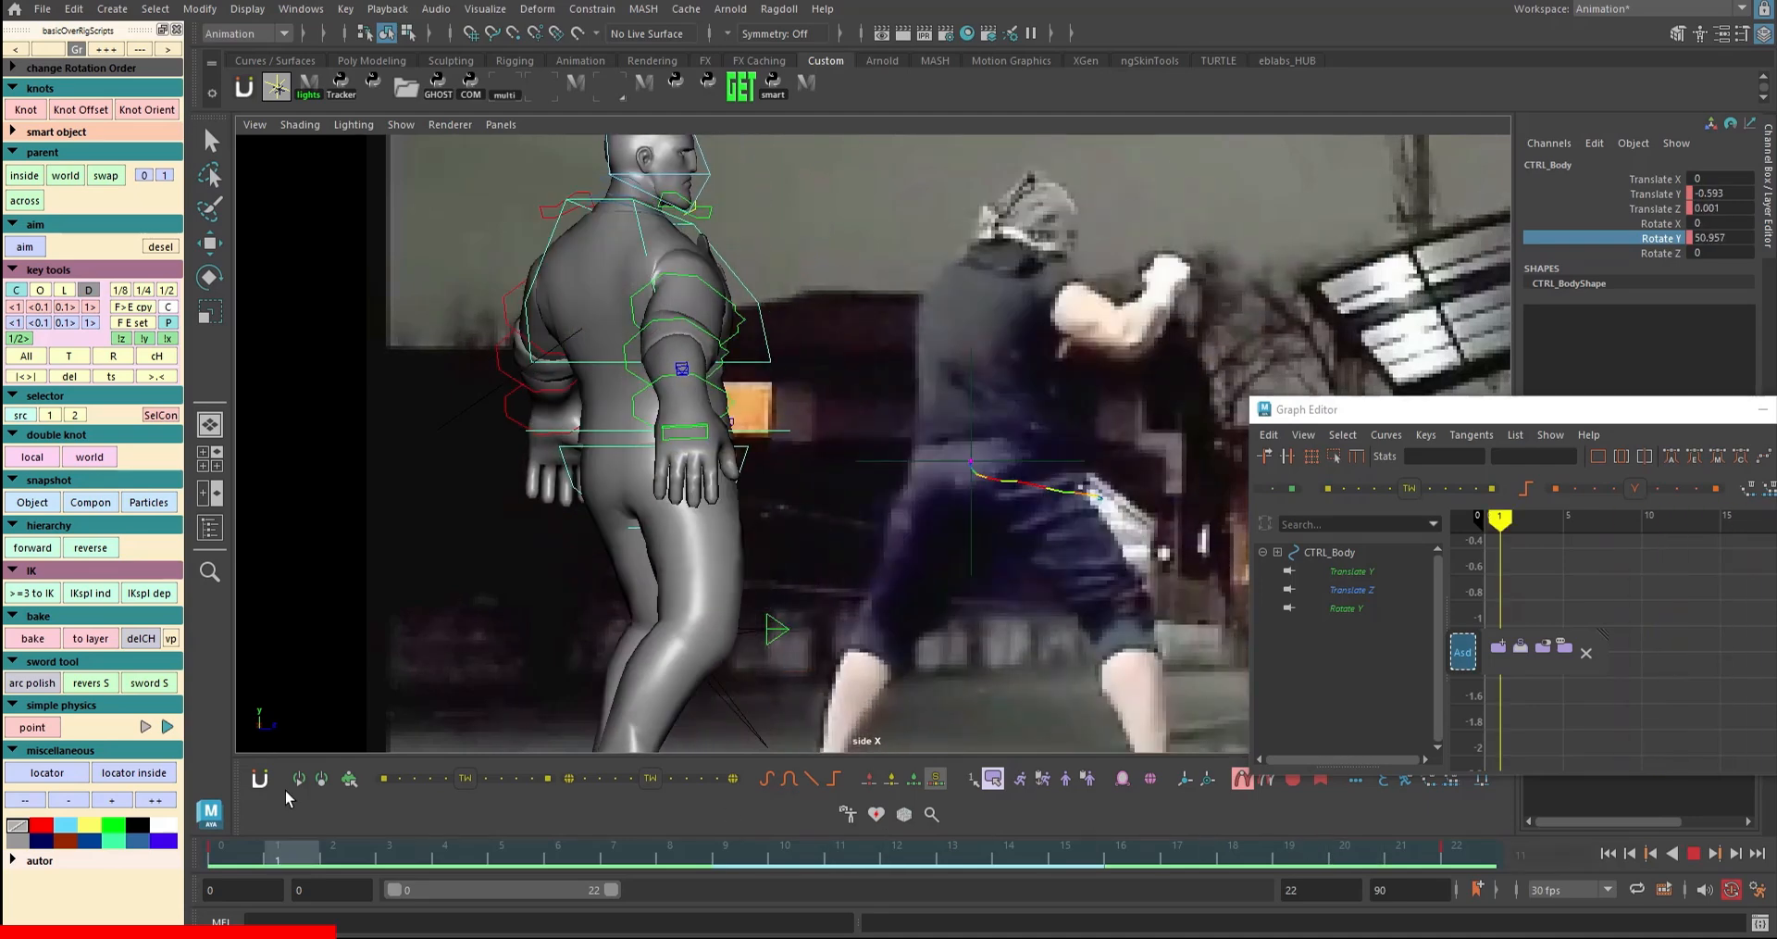
key("Escape")
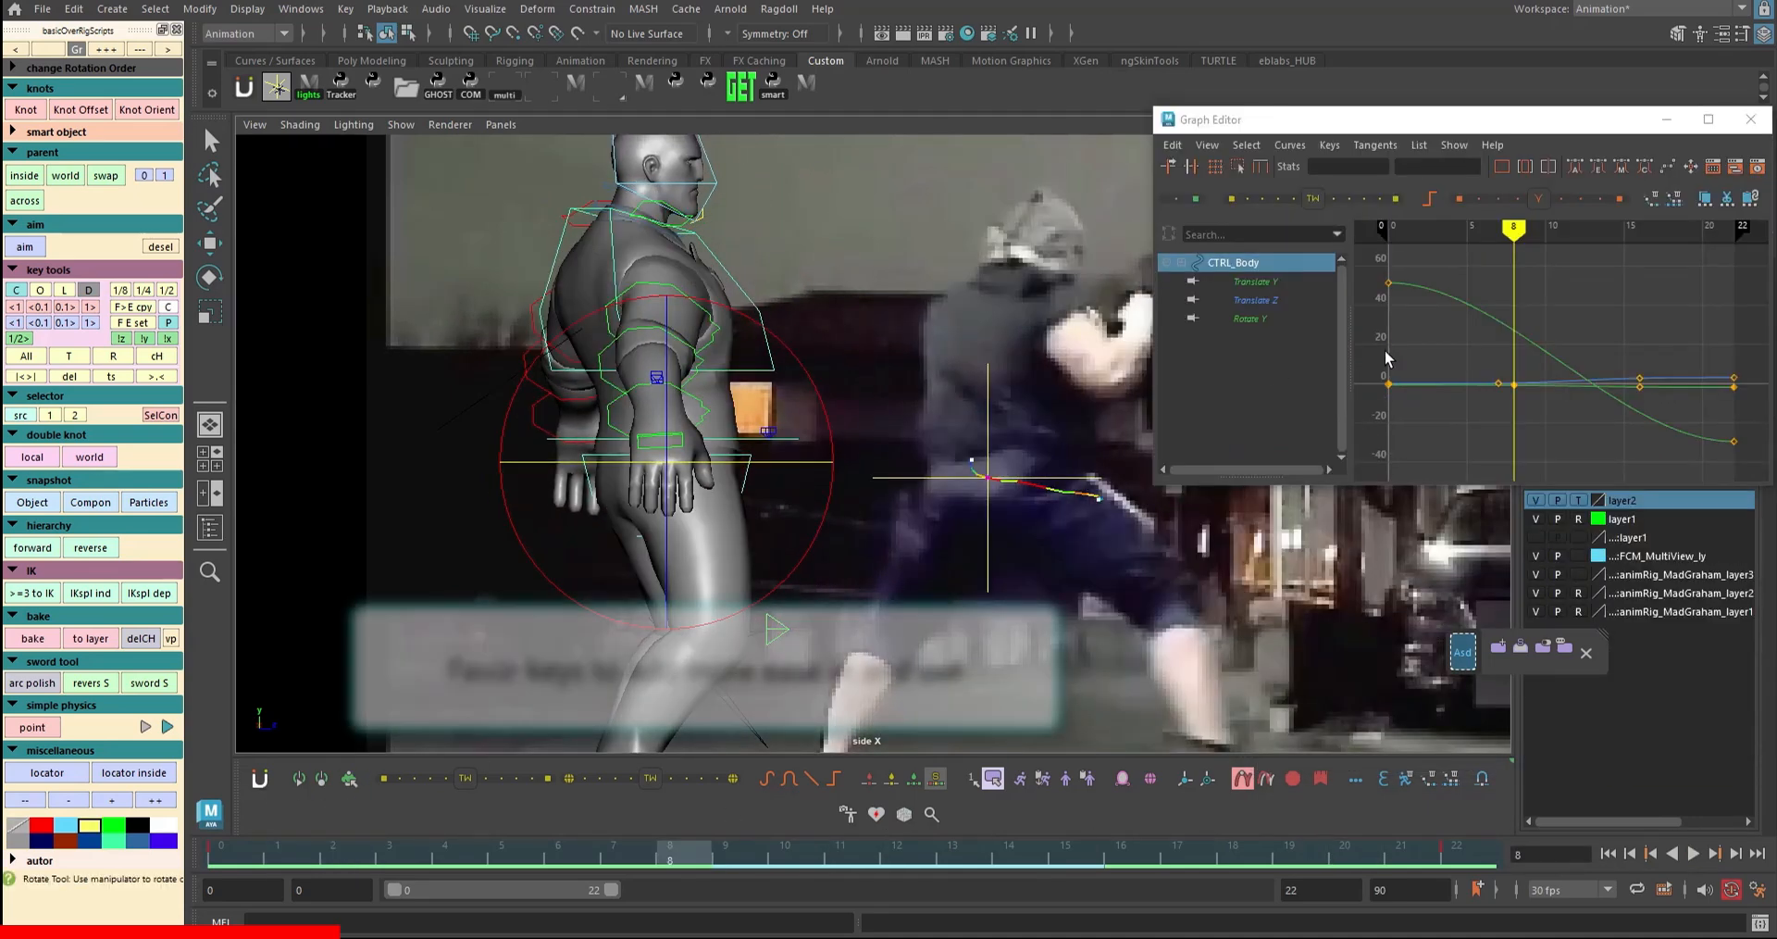
- Add raised keys to the Rotate Y curve at frame 8 and at frame 12 with a value of 29.587 for more ease
left_click(1282, 318)
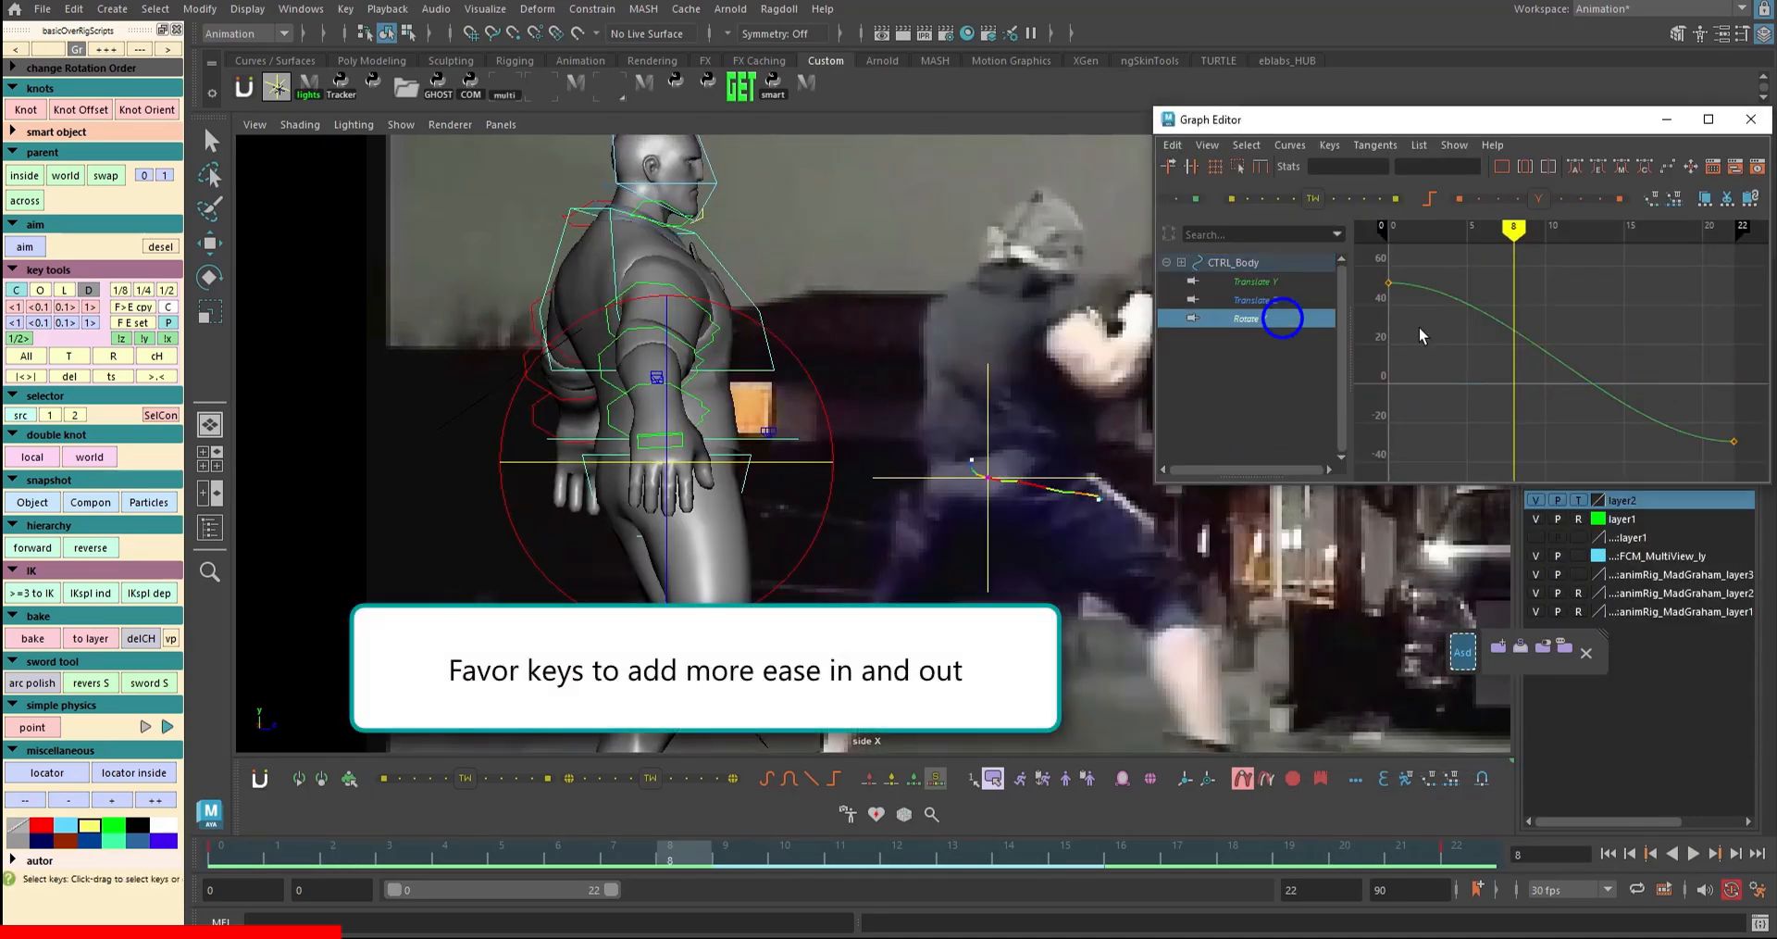
middle_click_drag(1542, 328, 1549, 288, "shift")
left_click_drag(655, 852, 912, 779)
key("s")
middle_click_drag(1602, 358, 1602, 335, "shift")
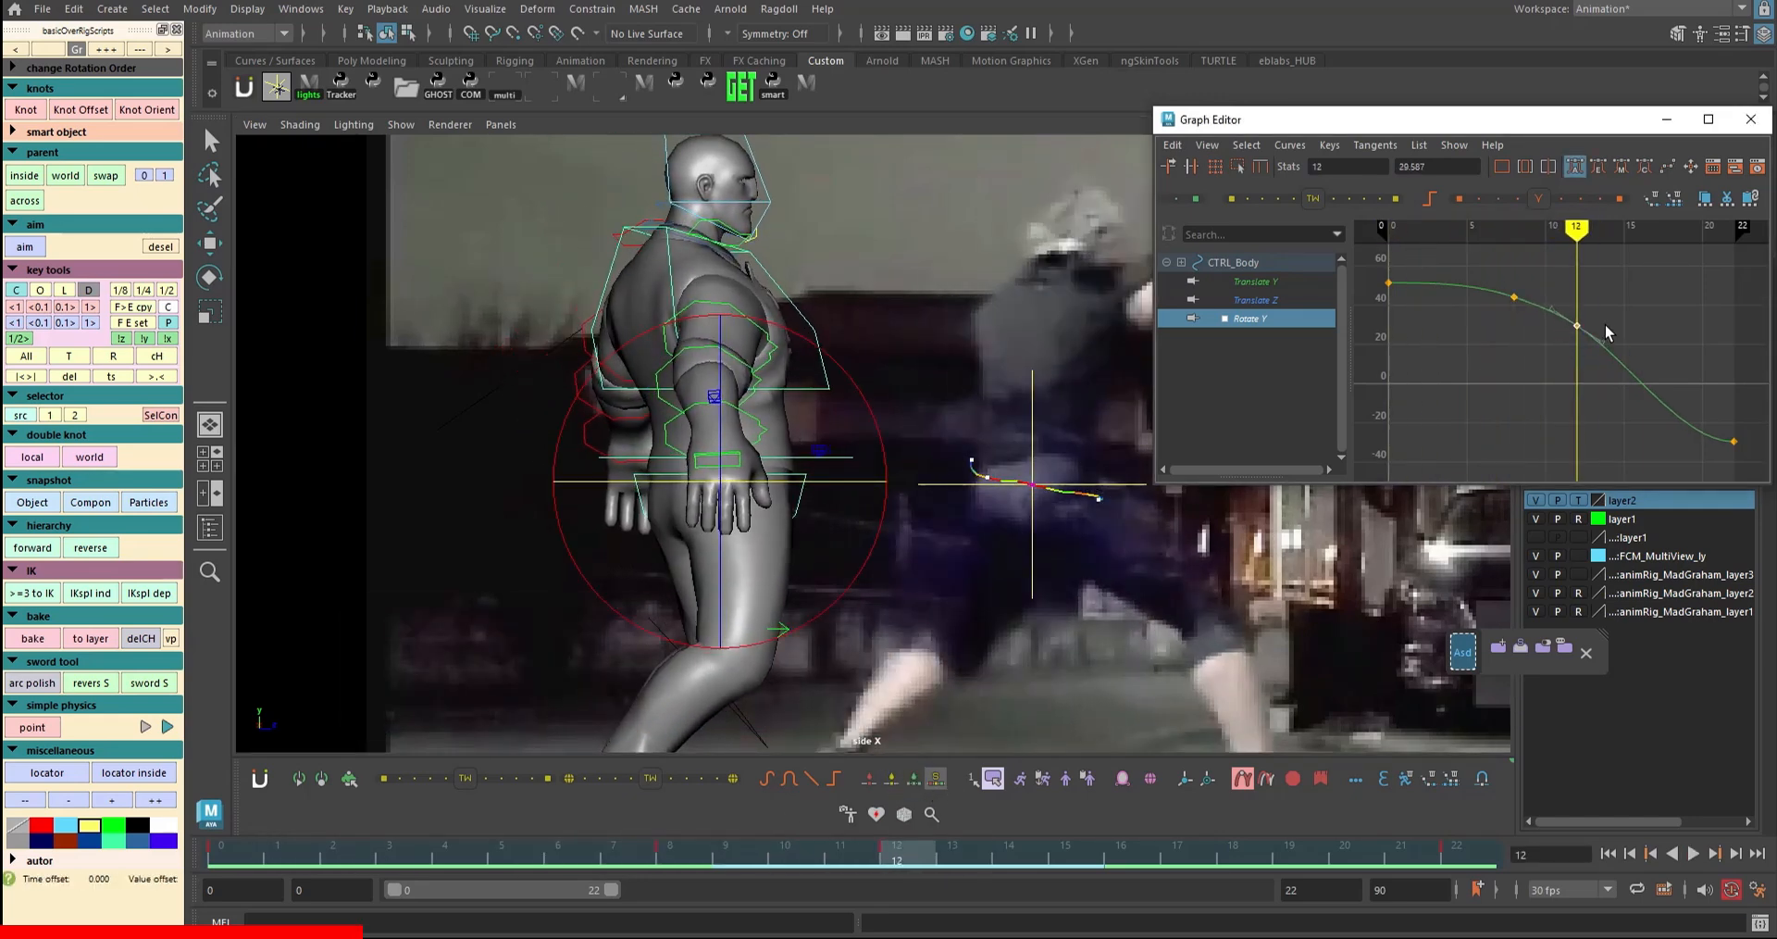
- Add a Rotate Y key at frame 16, lower it to about -18 for a longer ease at the end, and play back
left_click_drag(929, 865, 1127, 855)
key("s")
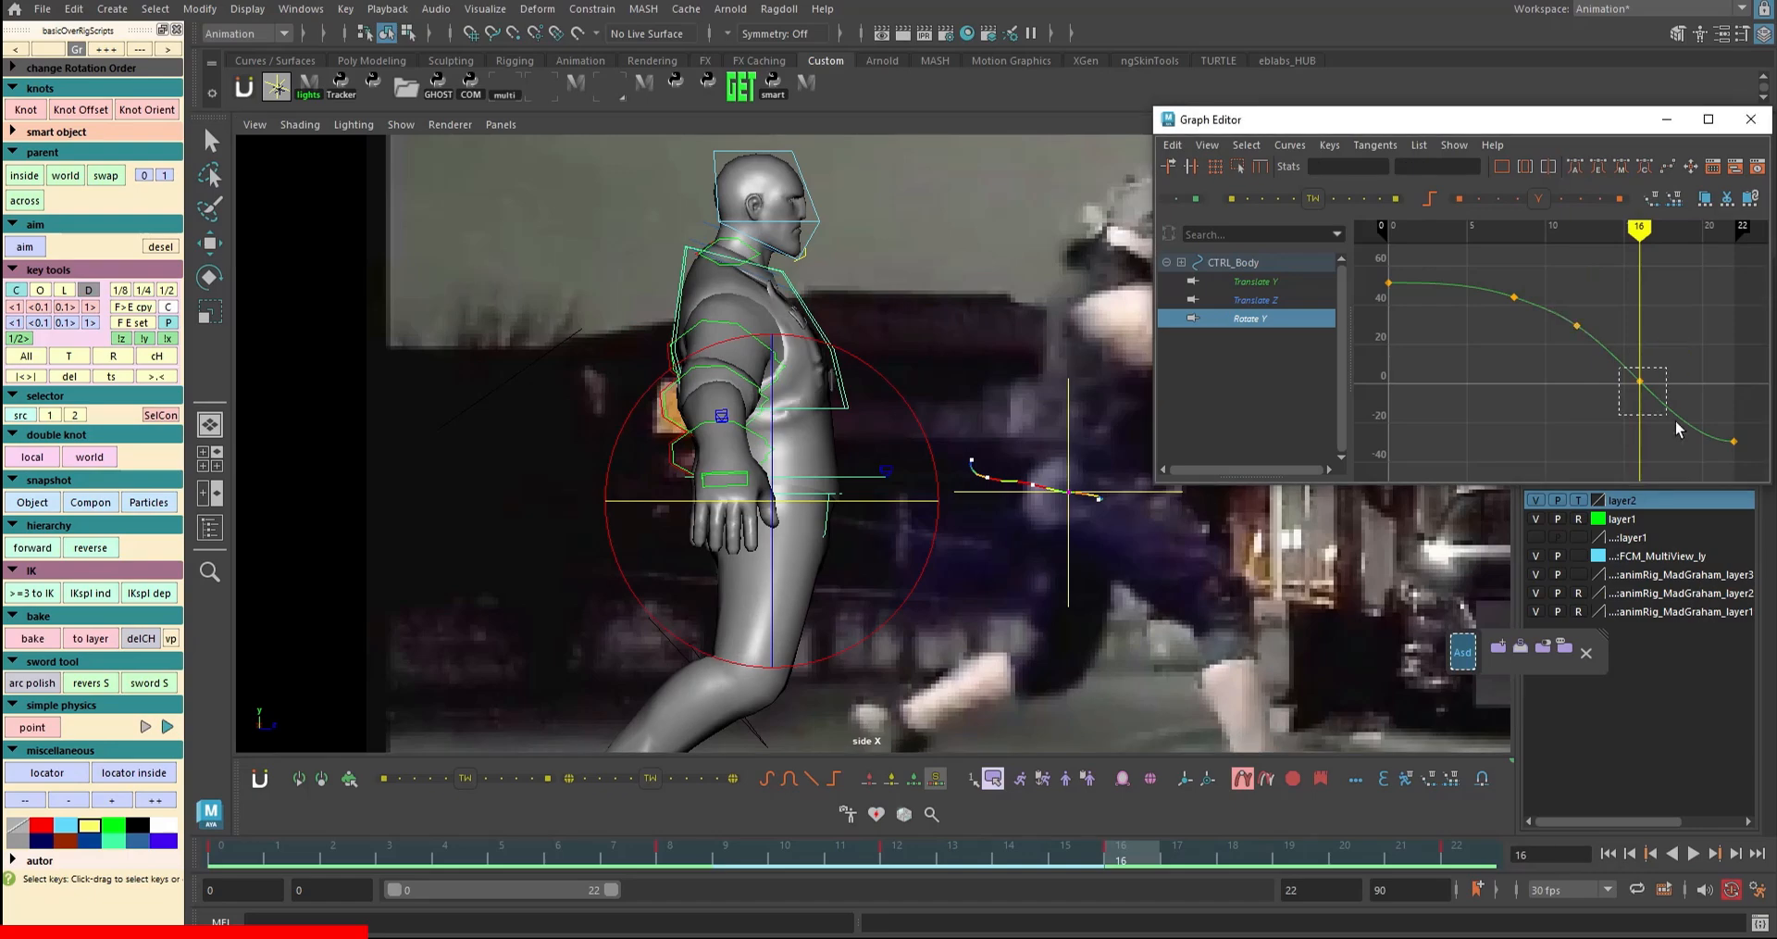
middle_click_drag(1676, 359, 1677, 374, "shift")
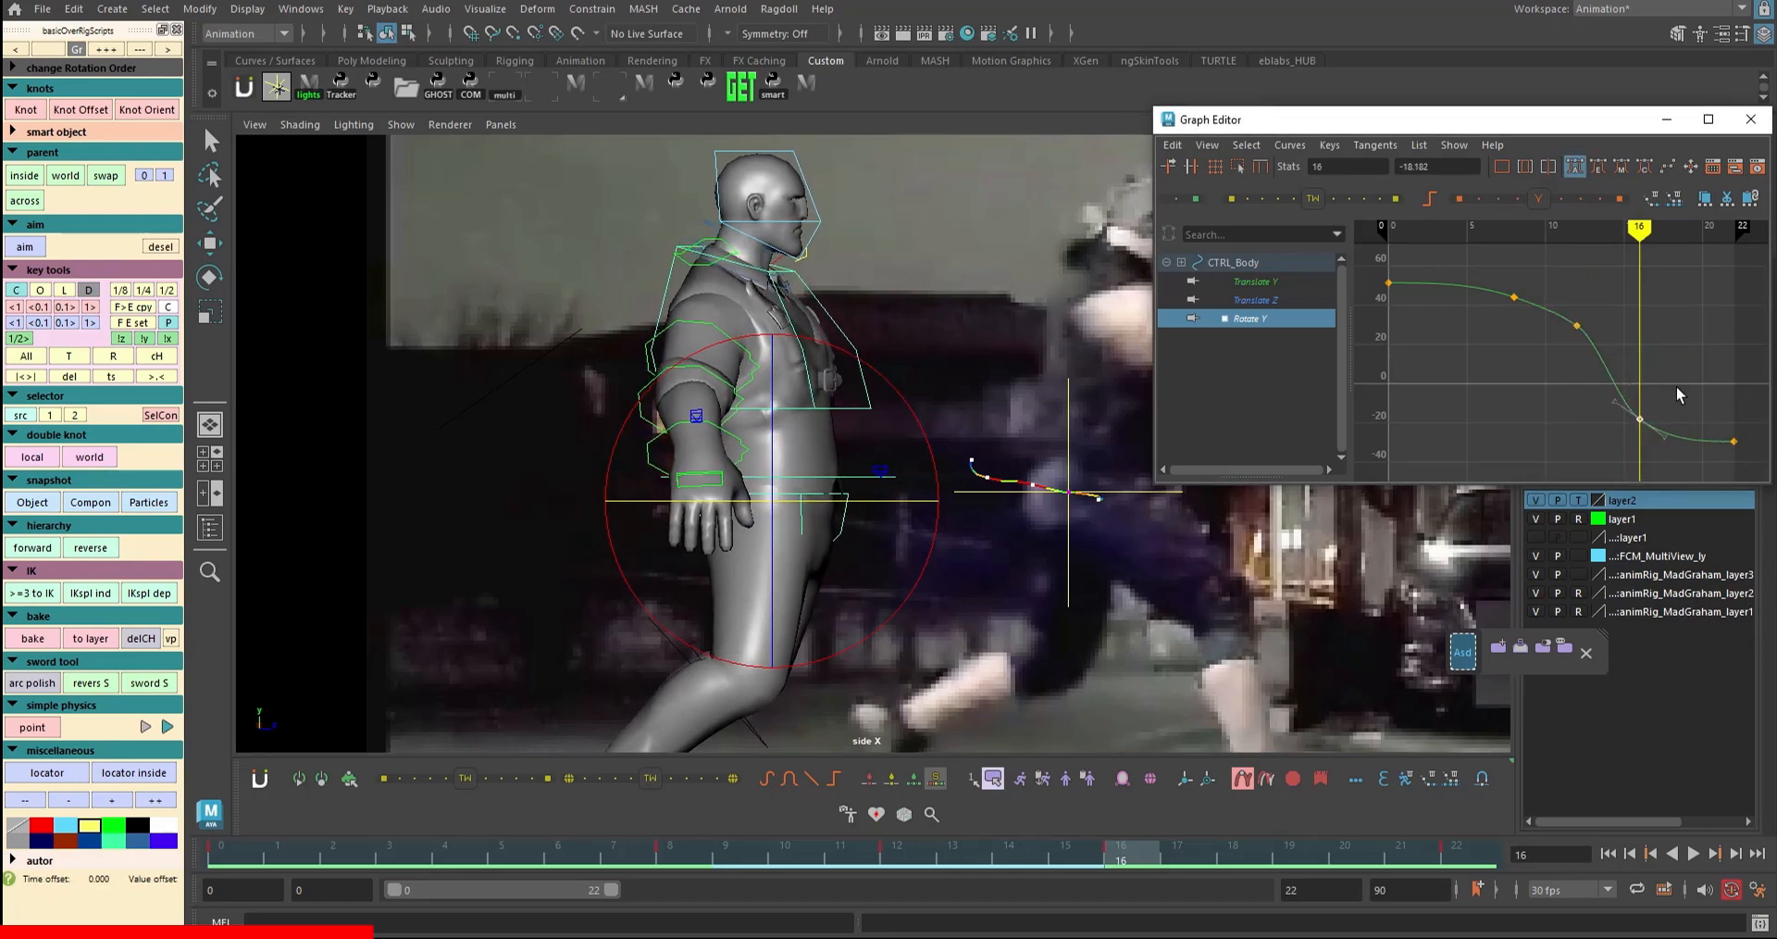
key("alt+v")
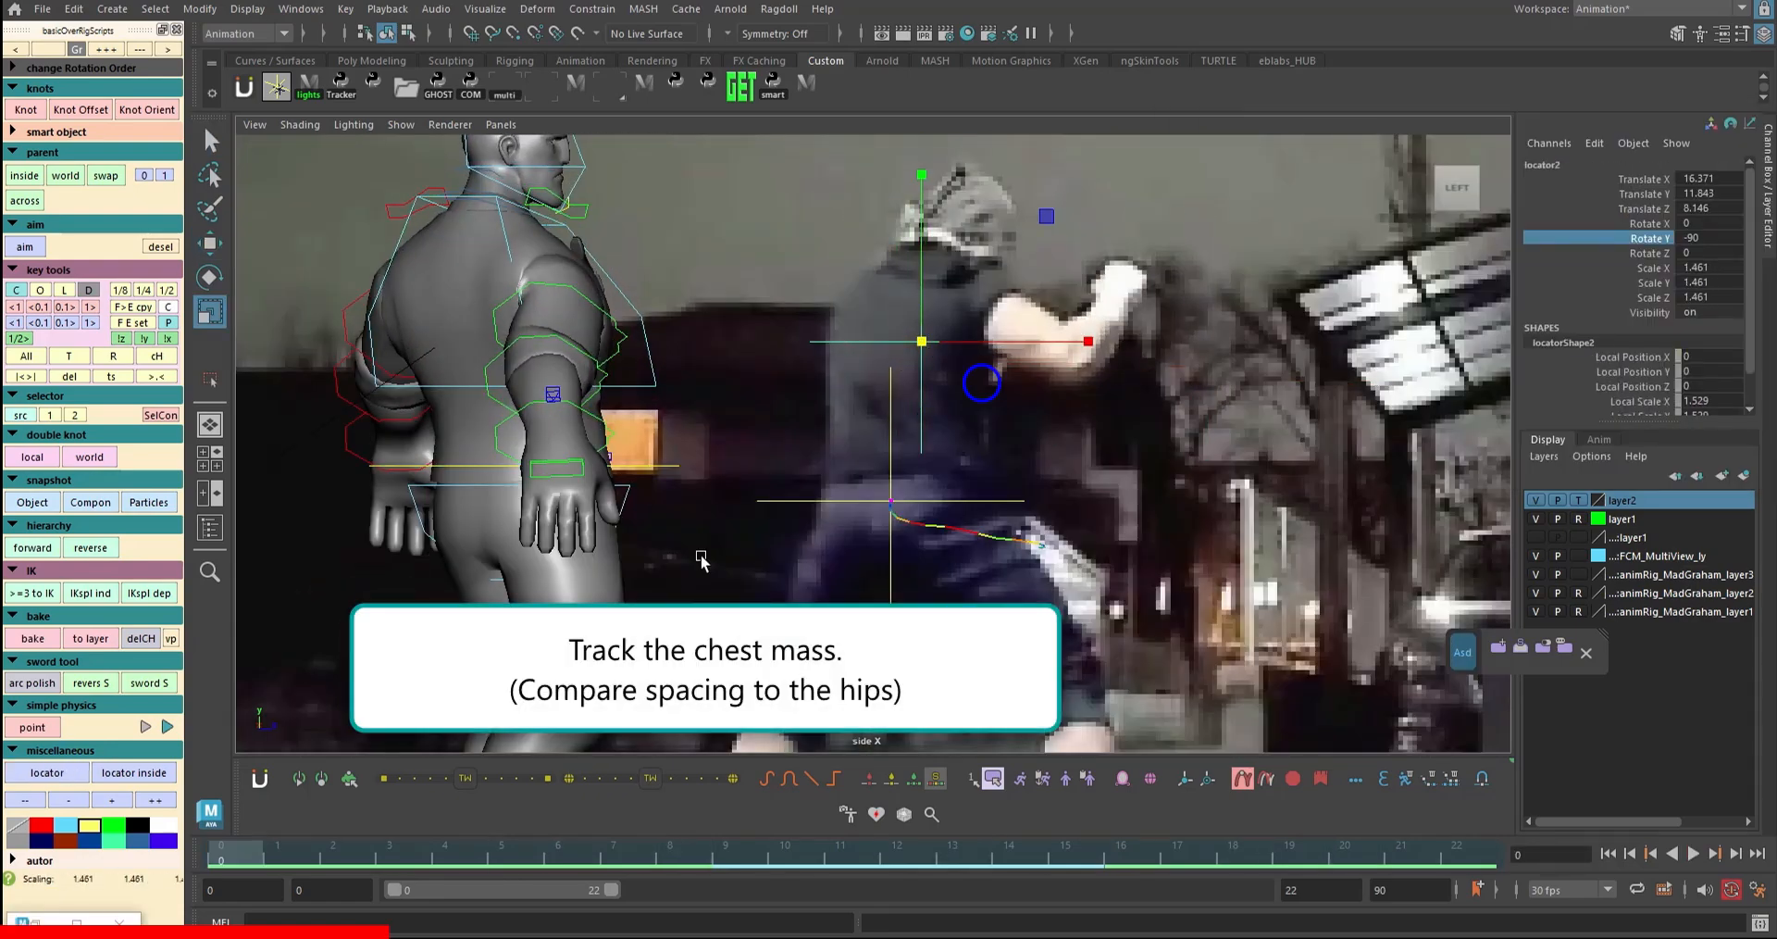
- Move the tracking locator frame by frame in the side view to follow the reference fighter's chest through the first part of the action
key("w")
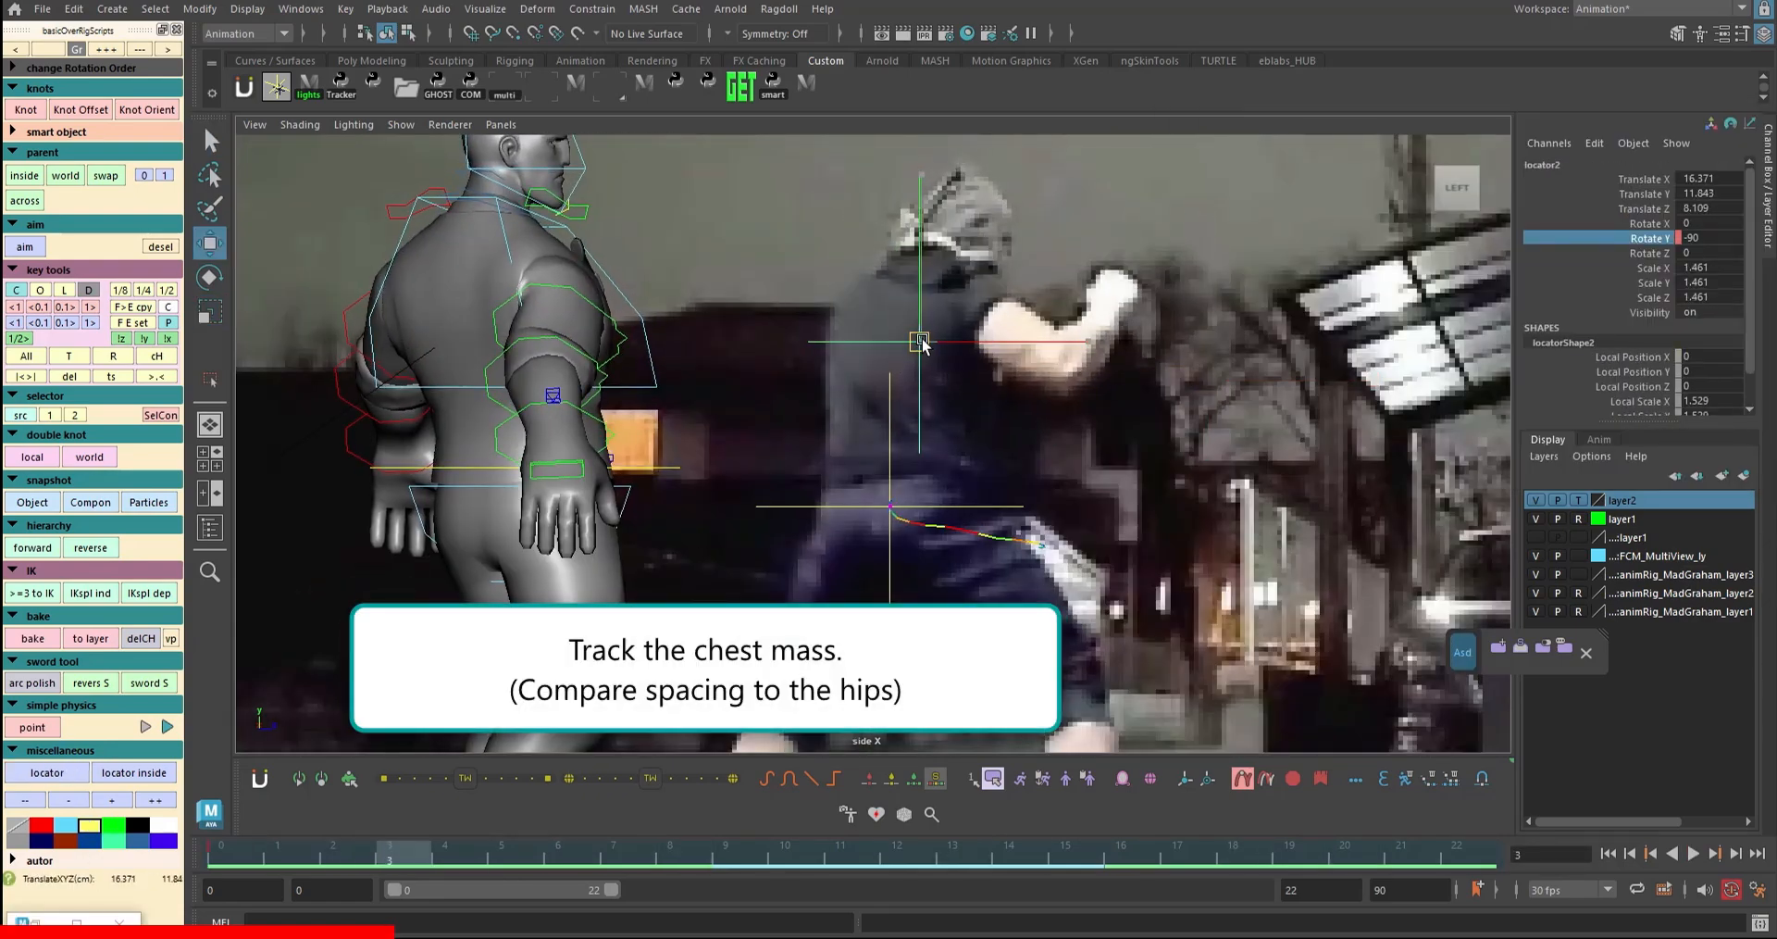
left_click_drag(921, 342, 1064, 355)
left_click(124, 769)
key("alt+period")
key("alt+period")
key("alt+period")
key("alt+period")
key("alt+period")
key("alt+period")
key("alt+period")
key("alt+period")
key("alt+period")
key("alt+period")
key("alt+period")
key("alt+period")
key("alt+period")
key("alt+period")
key("alt+period")
key("alt+period")
- Track the reference fighter's chest with the locator over the remaining frames and play back the result
left_click_drag(1064, 355, 1095, 355)
key("alt+period")
key("alt+period")
left_click_drag(1095, 354, 1103, 360)
key("alt+period")
key("alt+period")
key("alt+period")
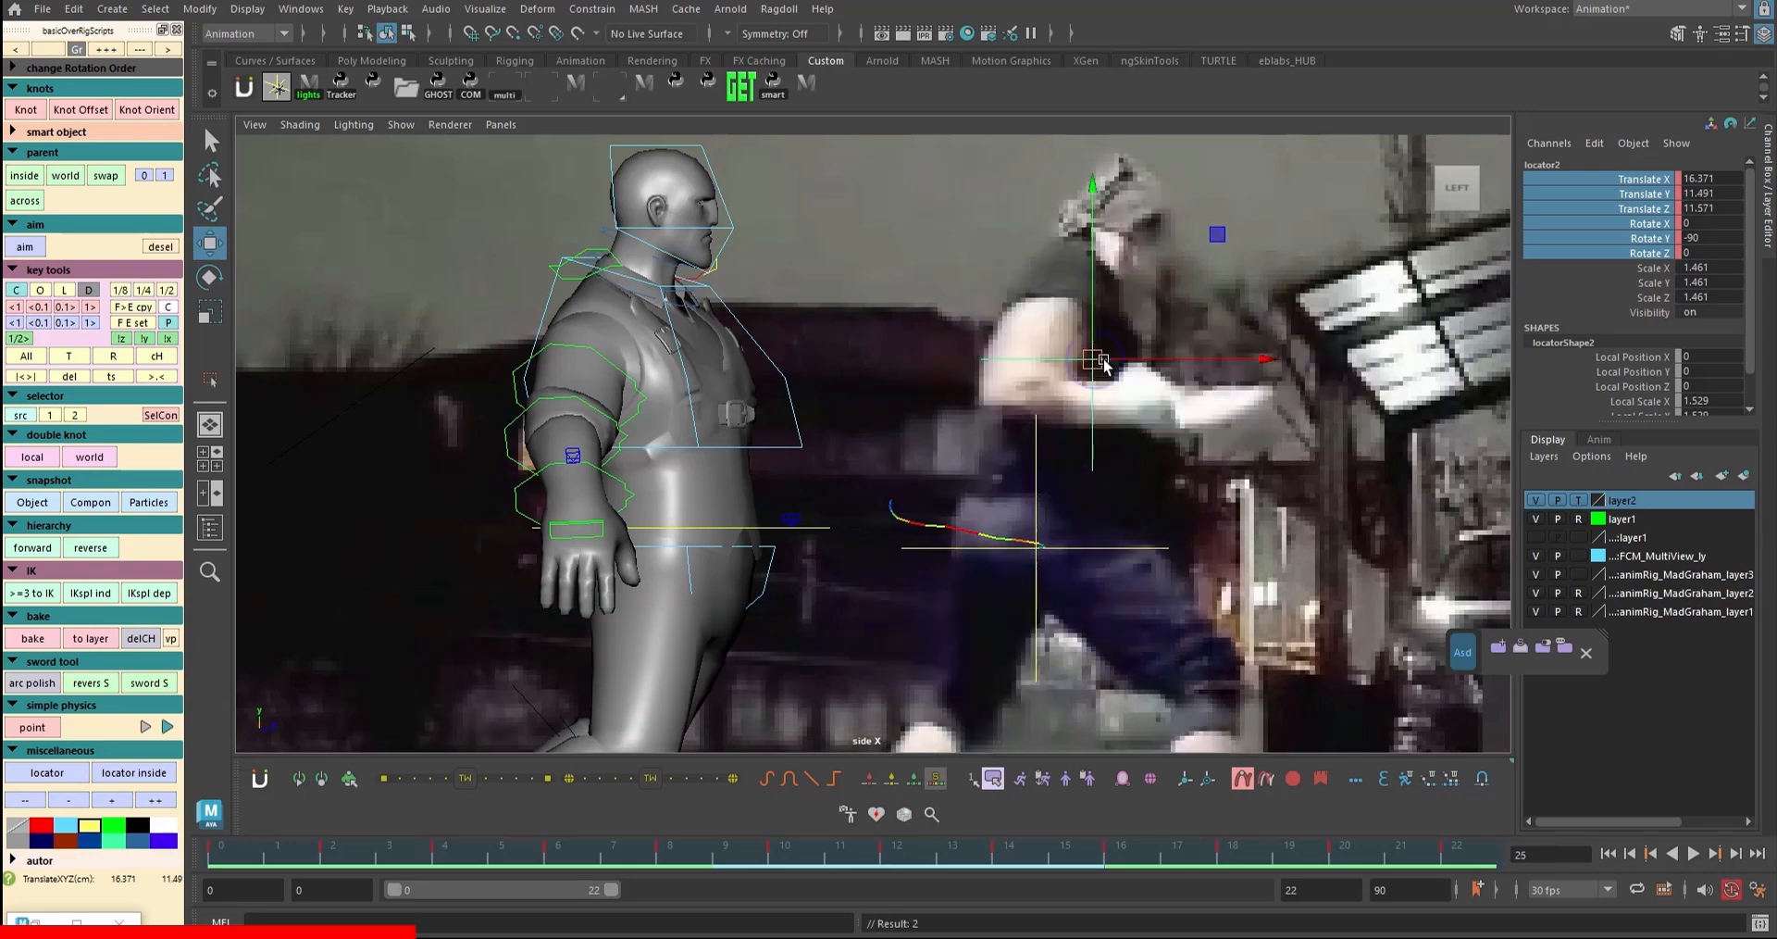
key("alt+v")
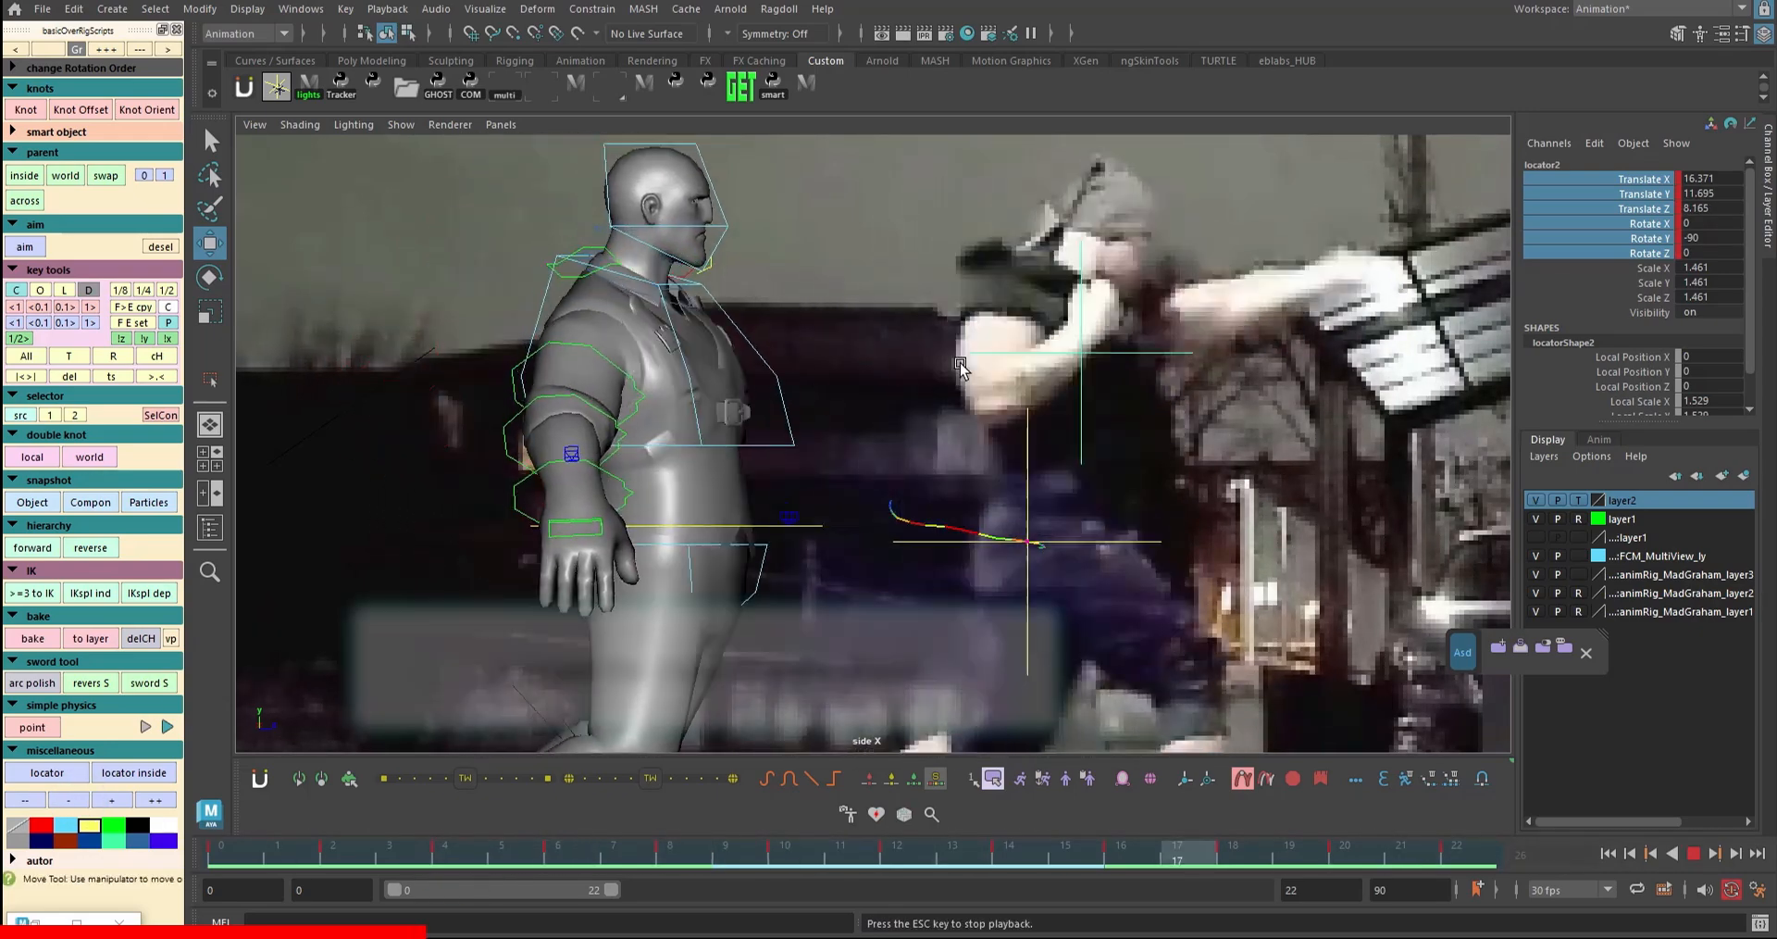
- Pose the chest control on frame 0 with Rotate X 28.4, Rotate Y -27.443 and Rotate Z 10.865 to match the reference
left_click_drag(592, 414, 537, 252)
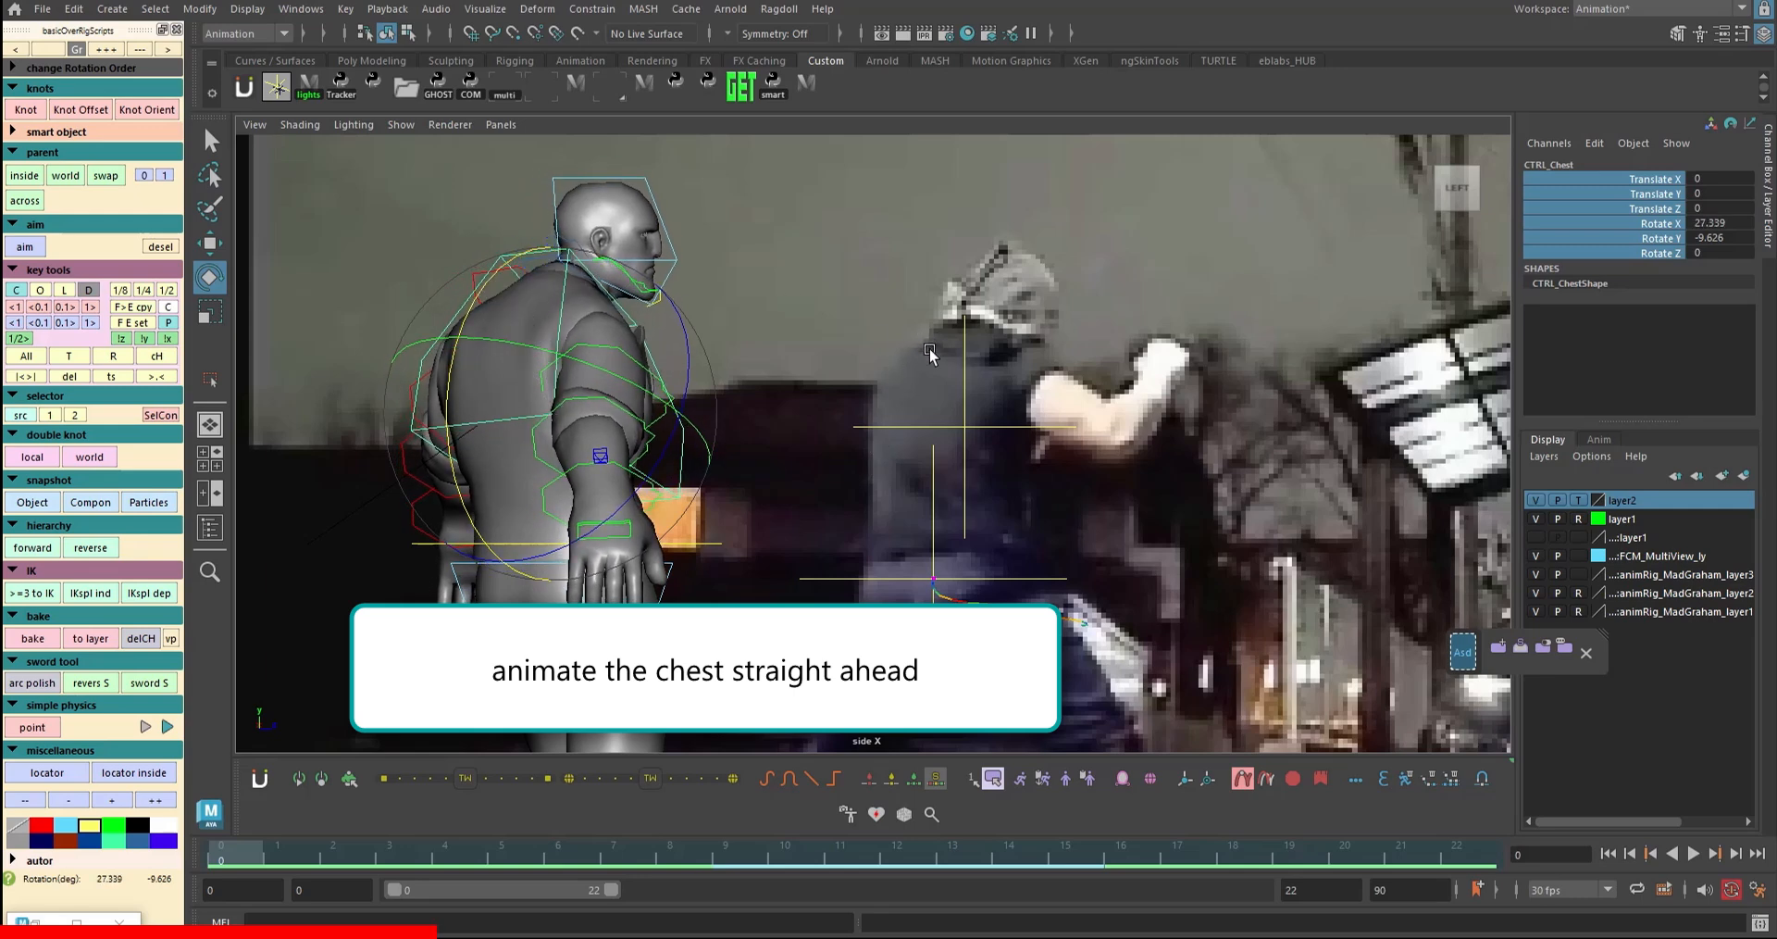
key("space")
key("space")
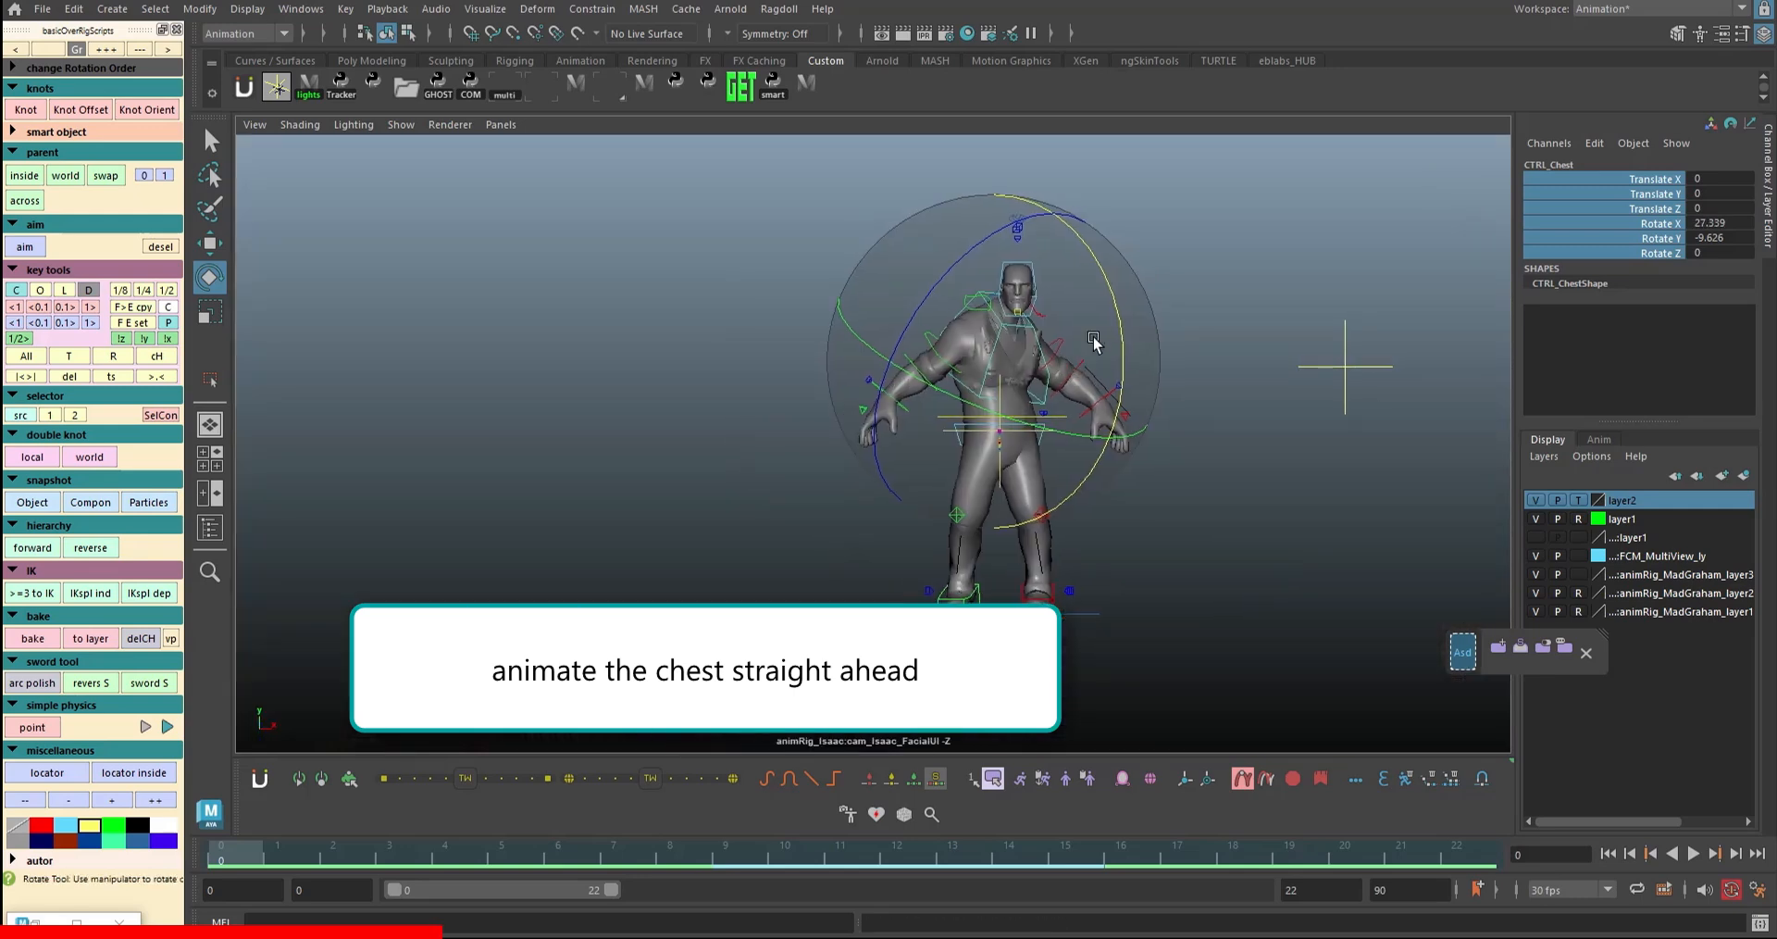
left_click_drag(1119, 322, 1123, 313)
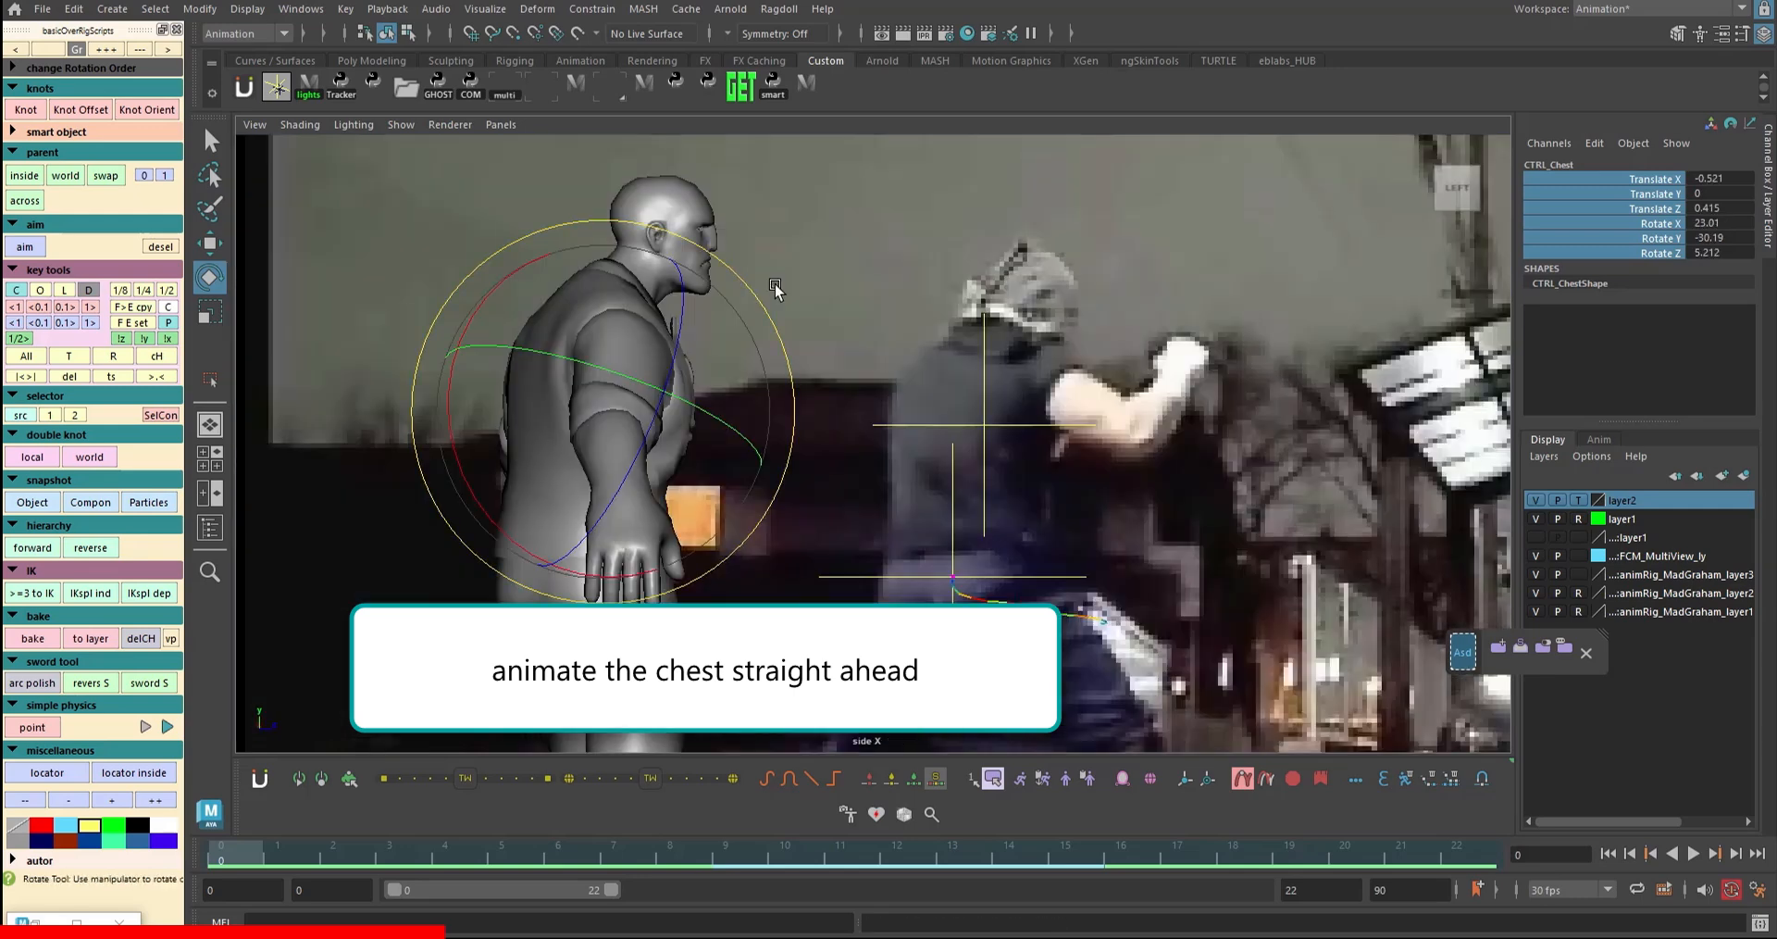
left_click_drag(764, 304, 773, 339)
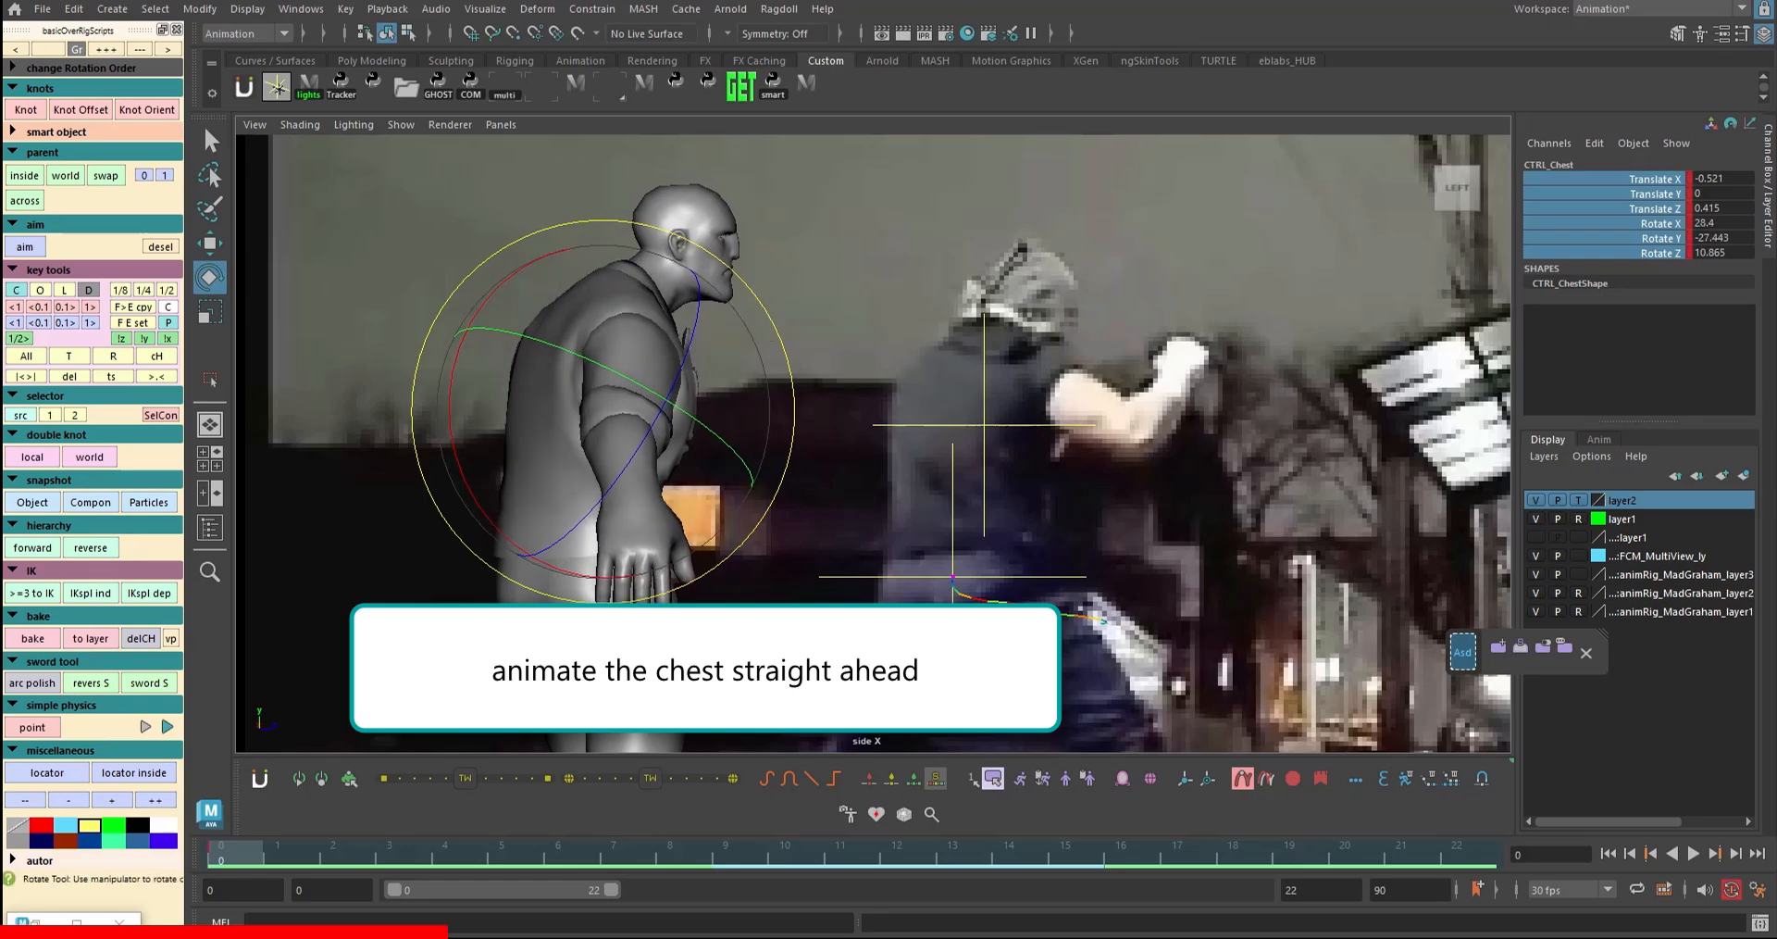
left_click_drag(326, 847, 501, 844)
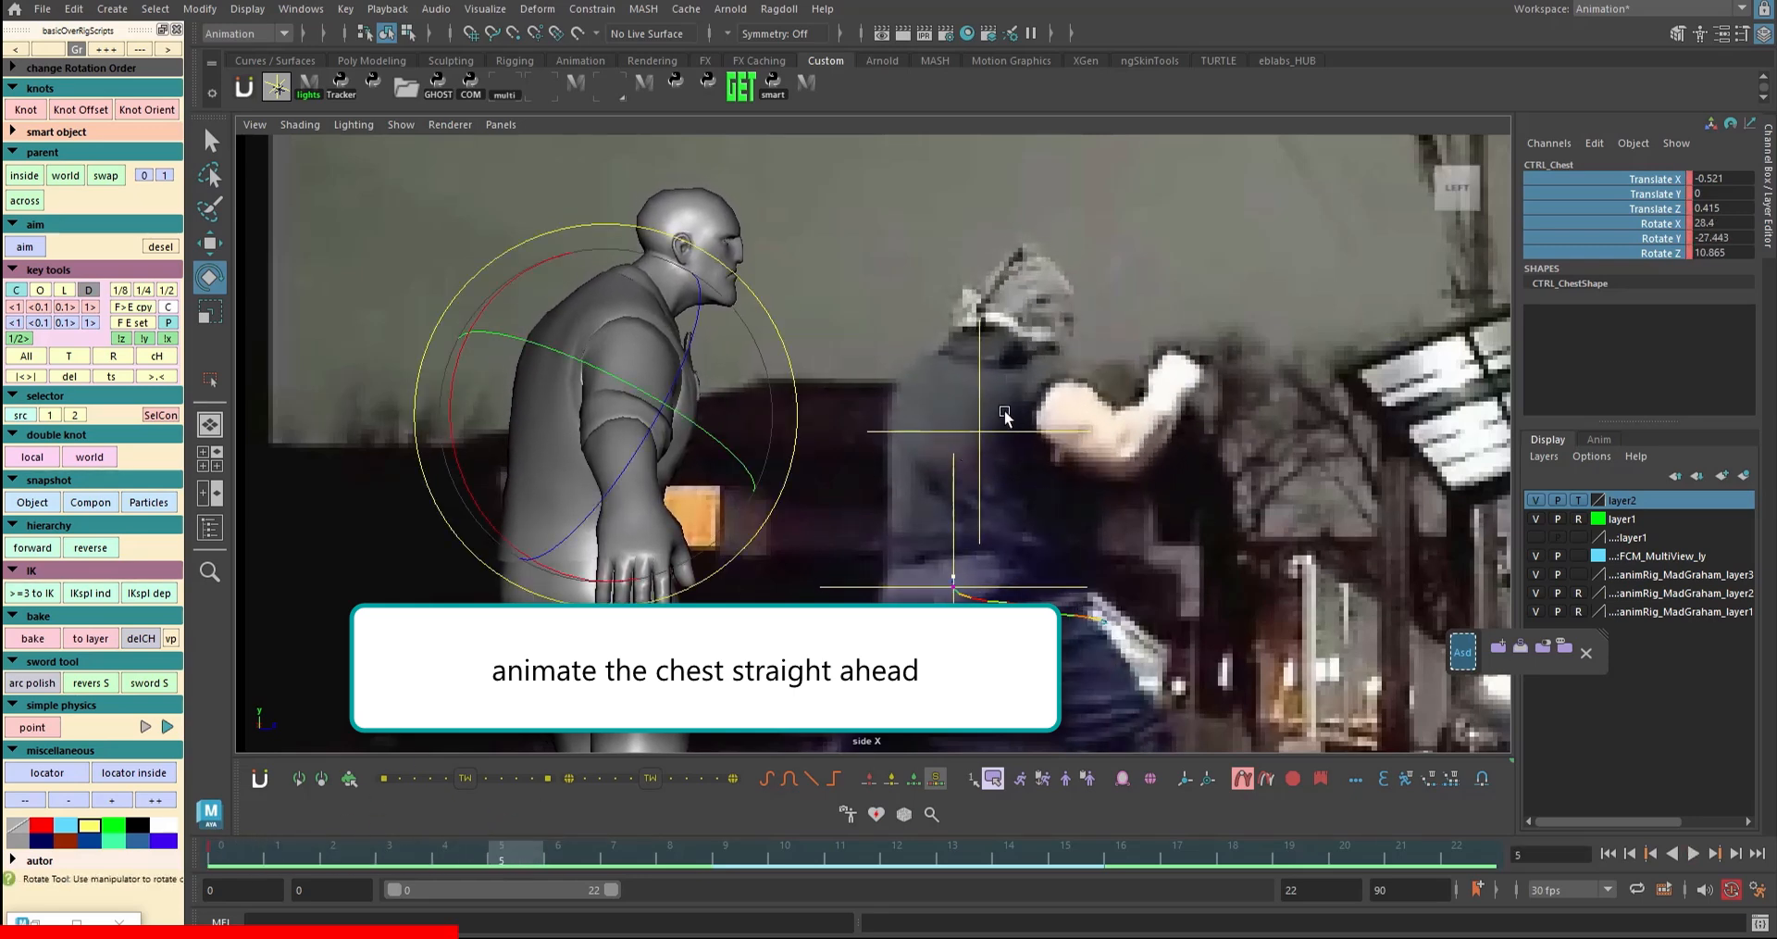
- Pose the chest control on frame 6 with Rotate X 25.246, Rotate Y -22.443 and Rotate Z 21.256, checking side and front views
left_click_drag(305, 850, 553, 886)
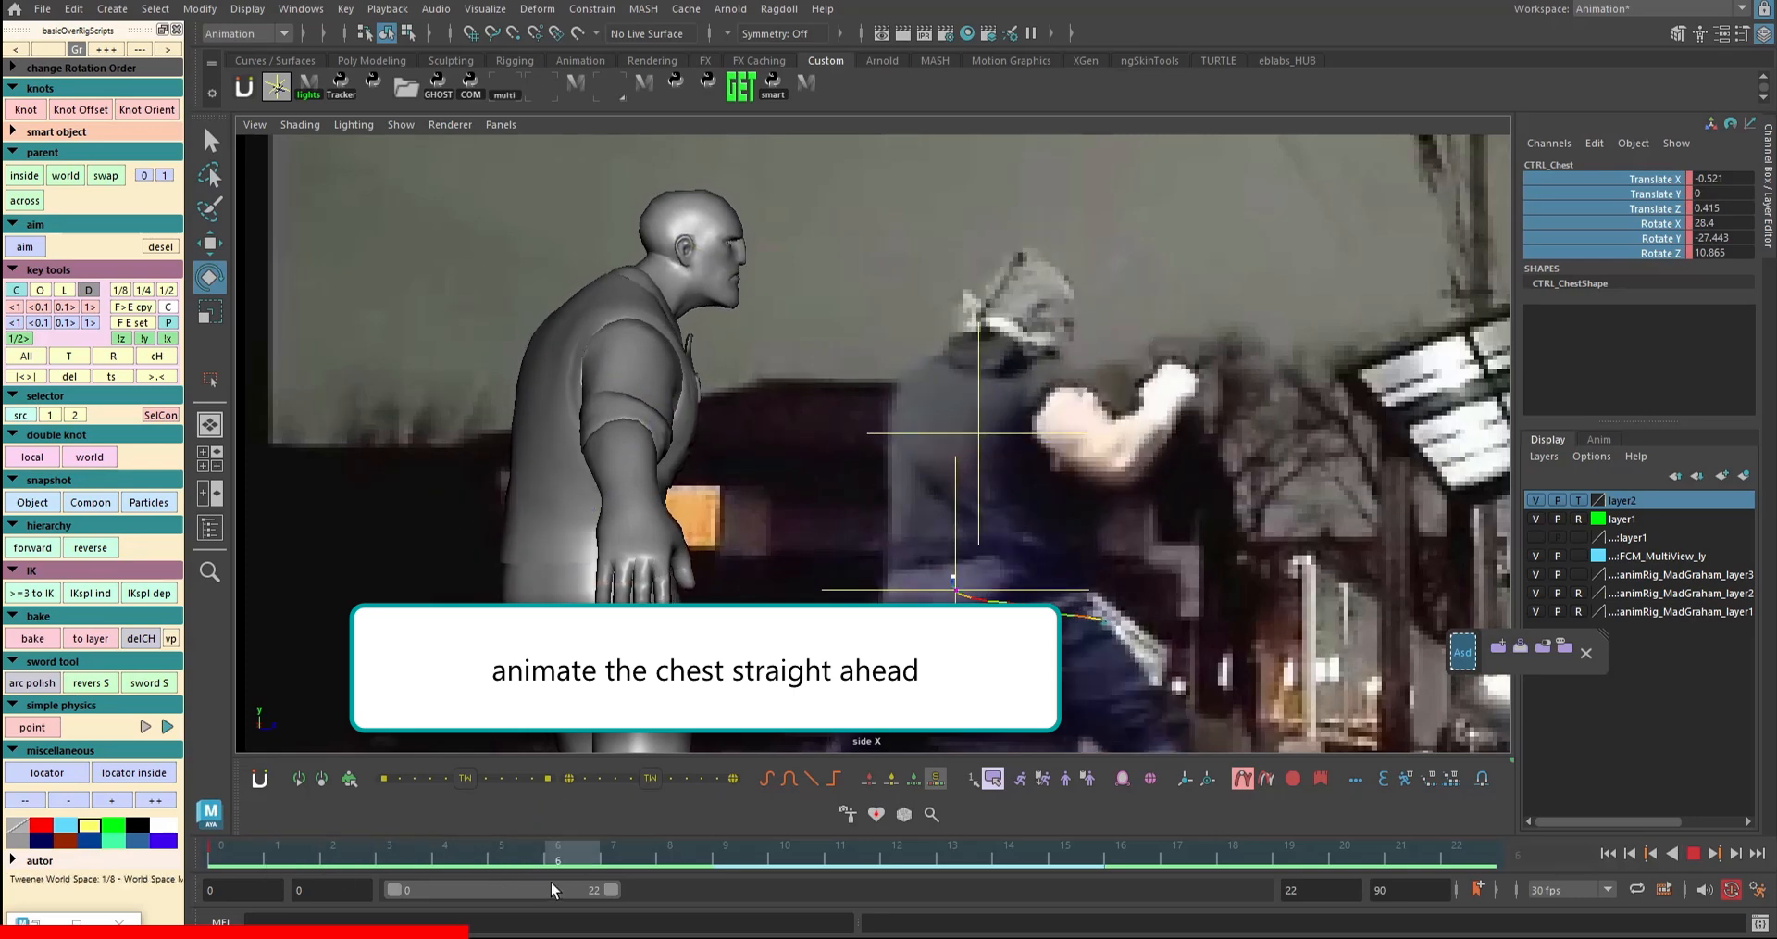
left_click_drag(696, 394, 720, 398)
key("c")
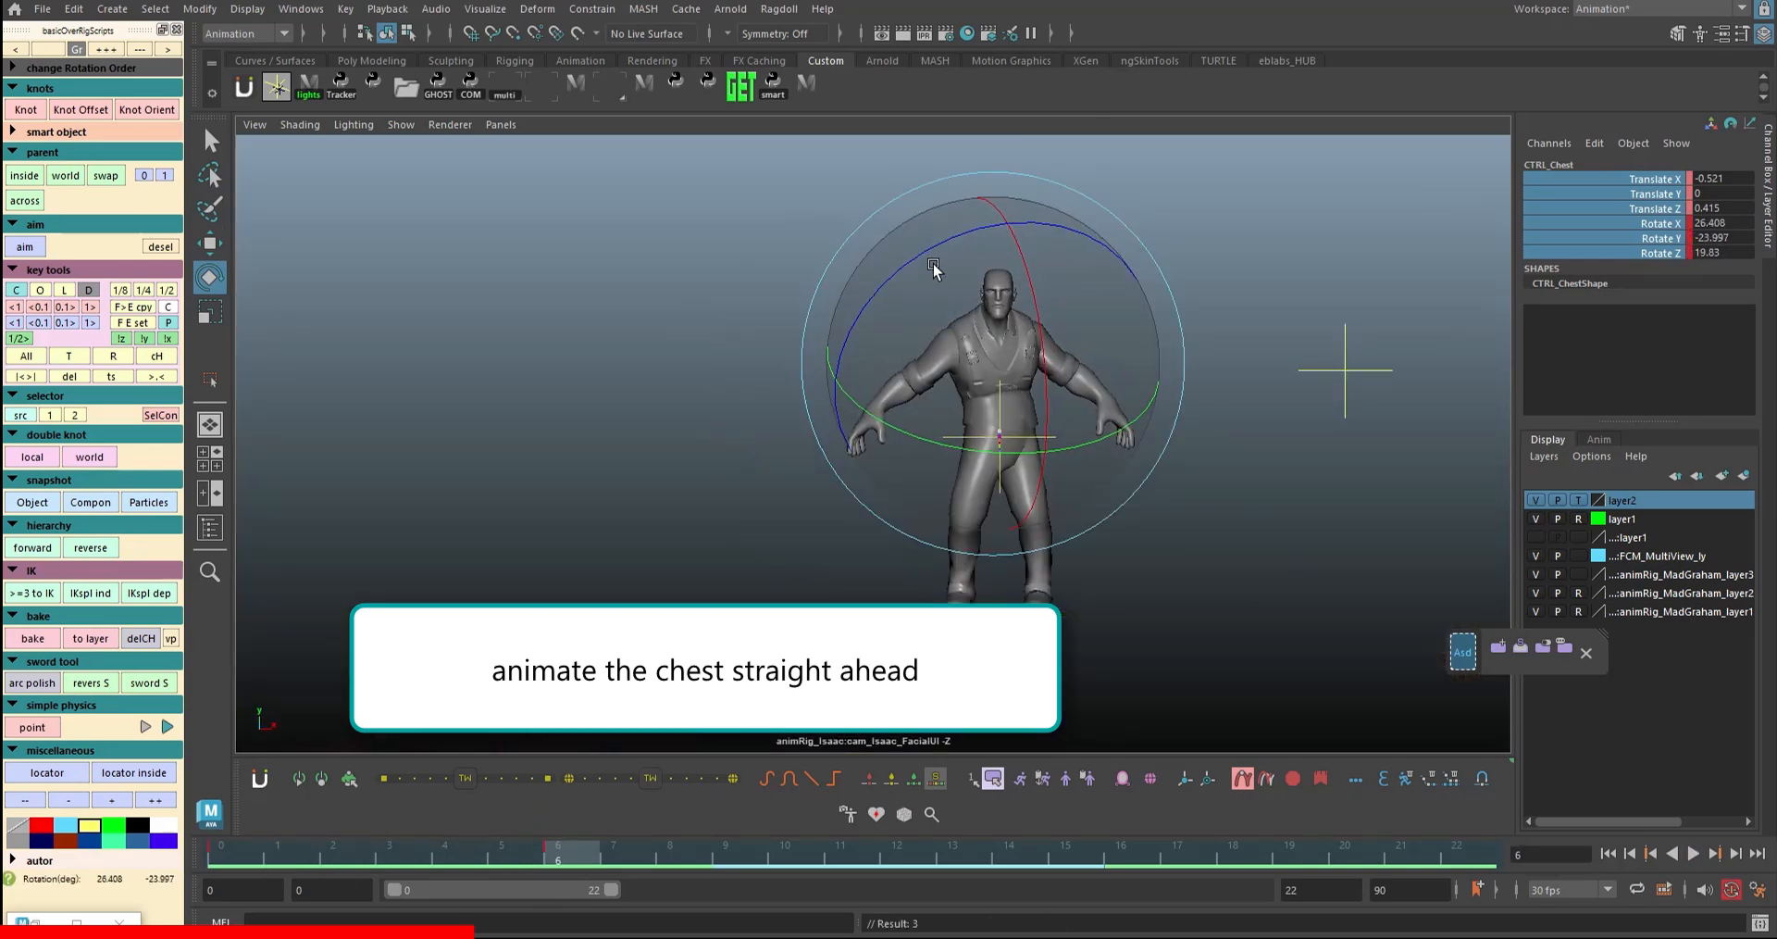
key("e")
left_click_drag(921, 215, 928, 212)
key("c")
- Rotate the chest control on frame 10 to follow the reference and check it in playback
left_click_drag(561, 852, 819, 847)
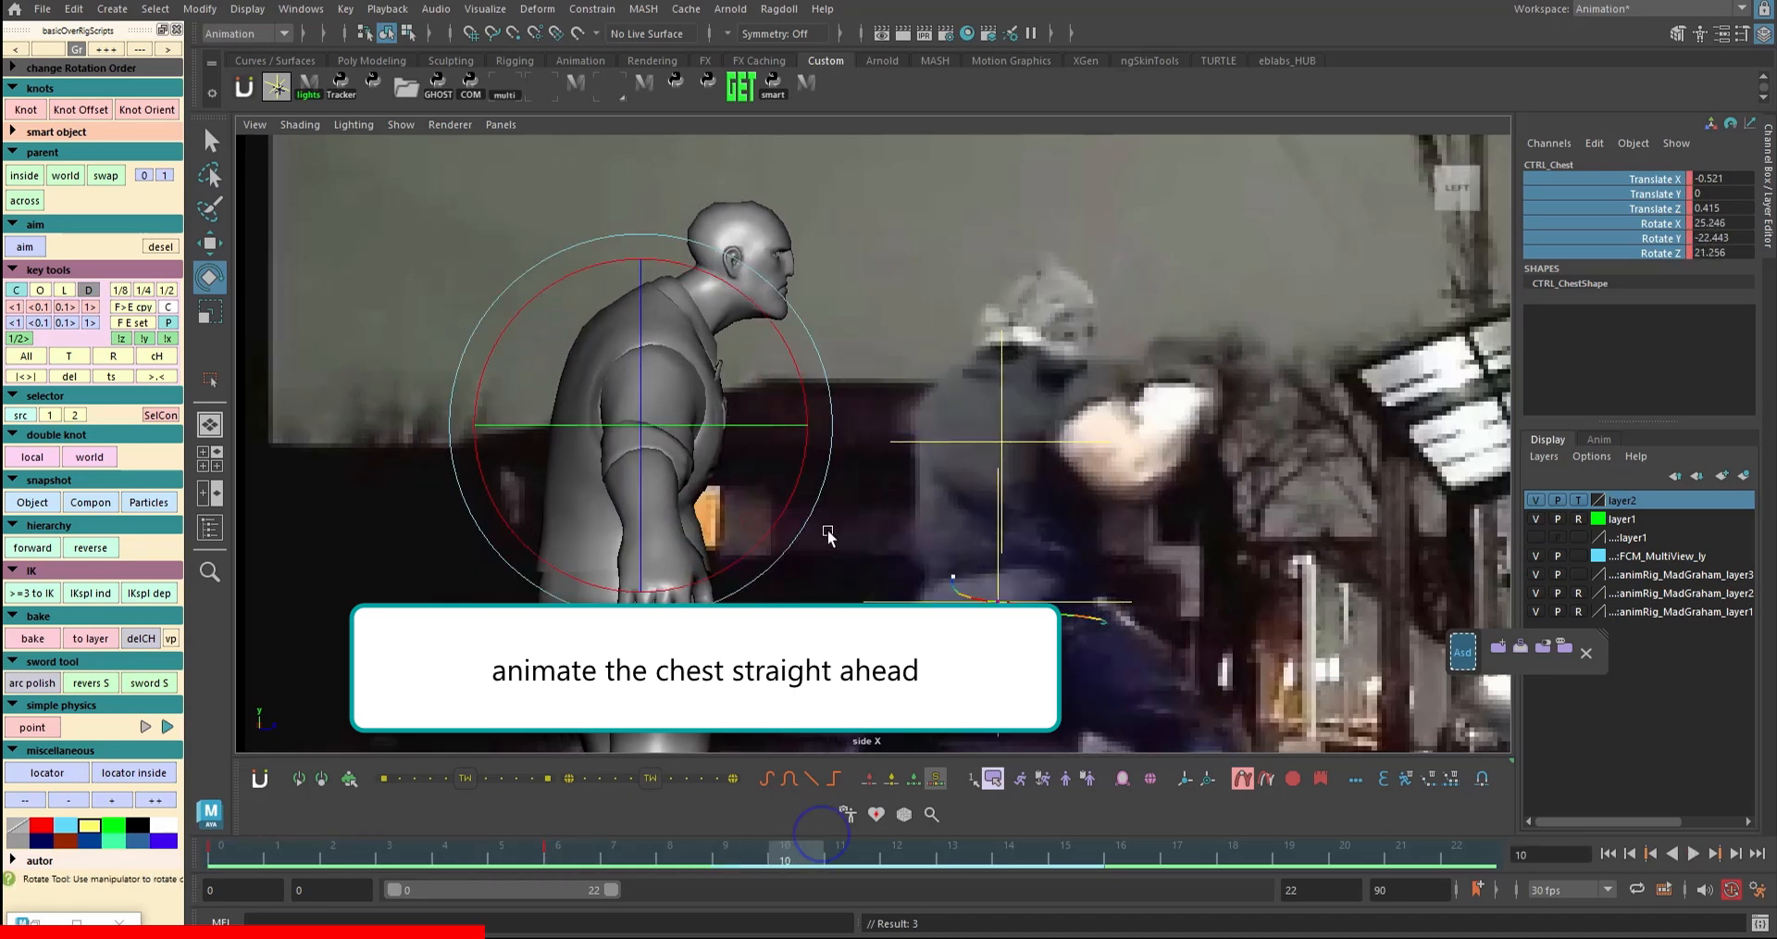
key("alt+v")
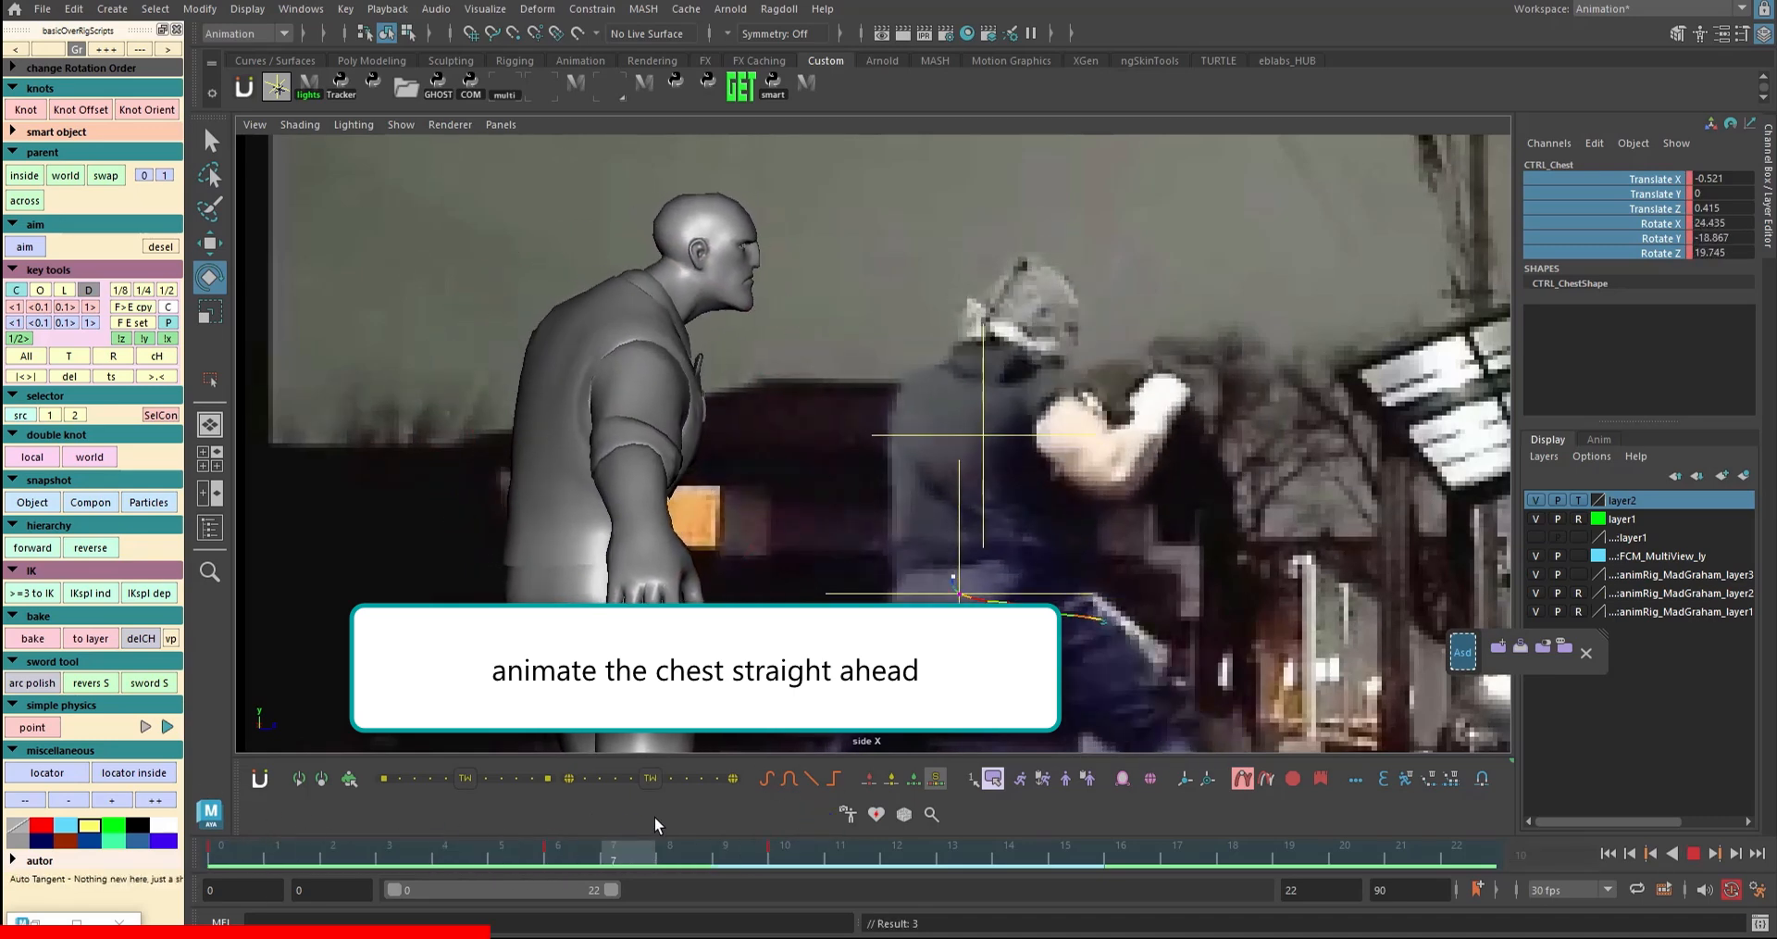
key("Escape")
left_click_drag(685, 463, 717, 491)
- Twist the chest control on frame 13 to match the reference's punch, and play it back
left_click_drag(815, 853, 963, 852)
left_click_drag(763, 508, 963, 435)
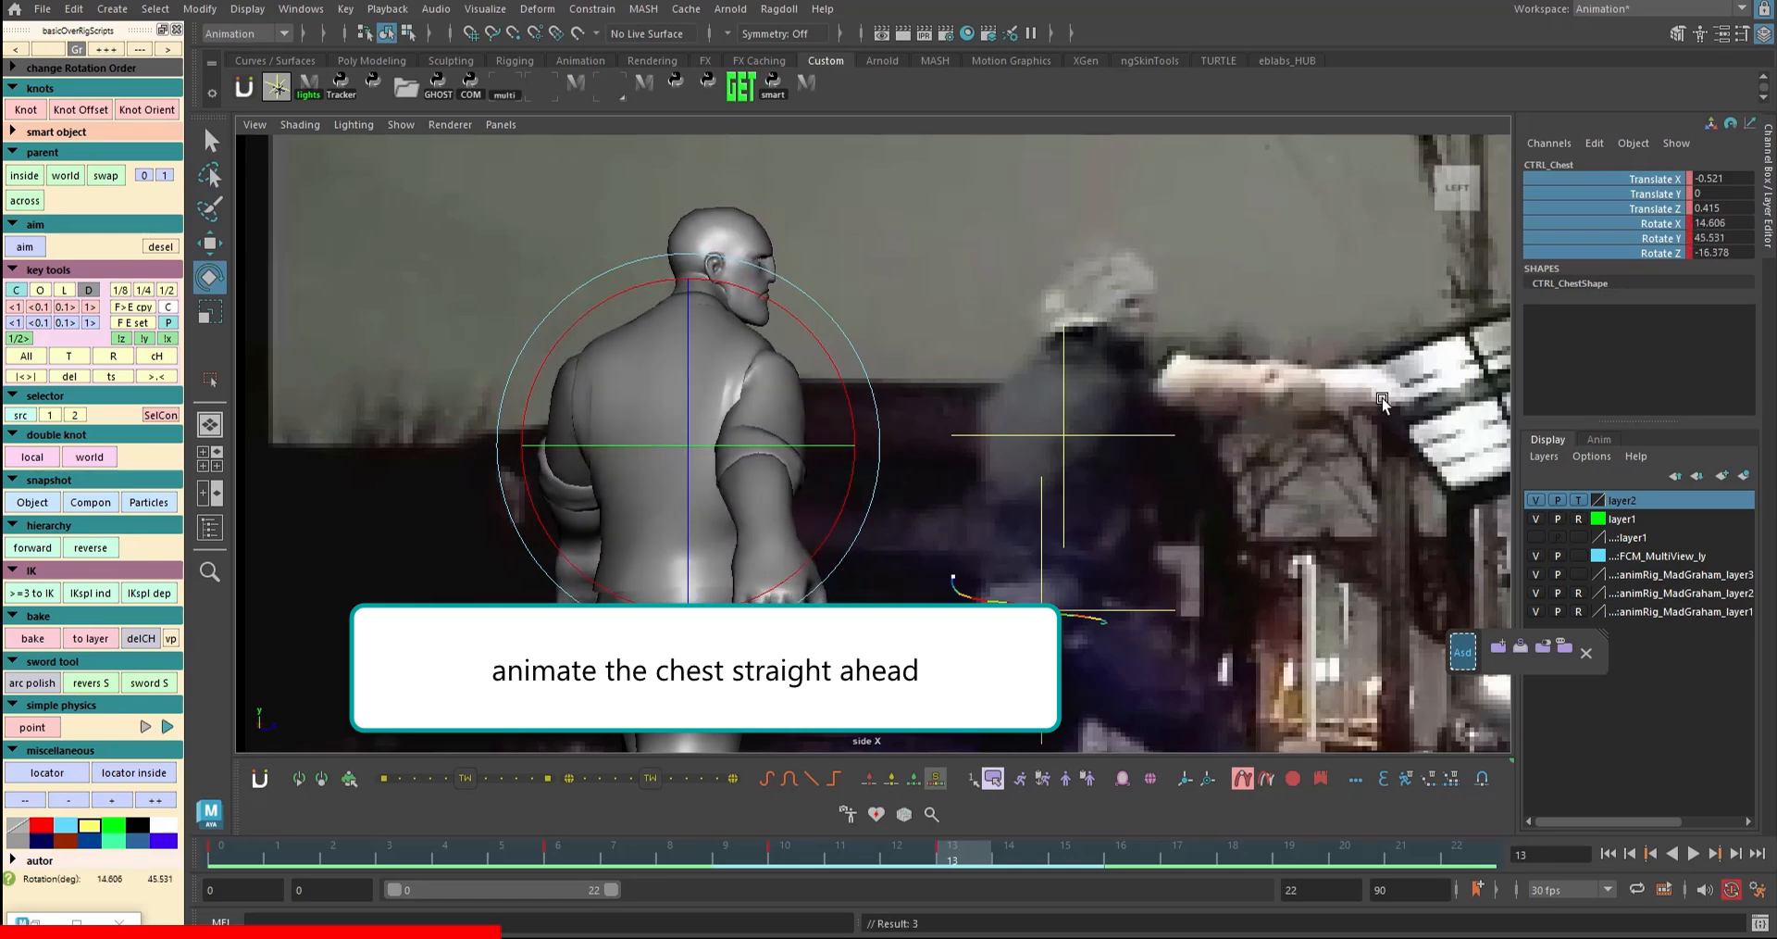
left_click_drag(1381, 397, 1173, 371)
left_click_drag(824, 420, 698, 372)
key("alt+v")
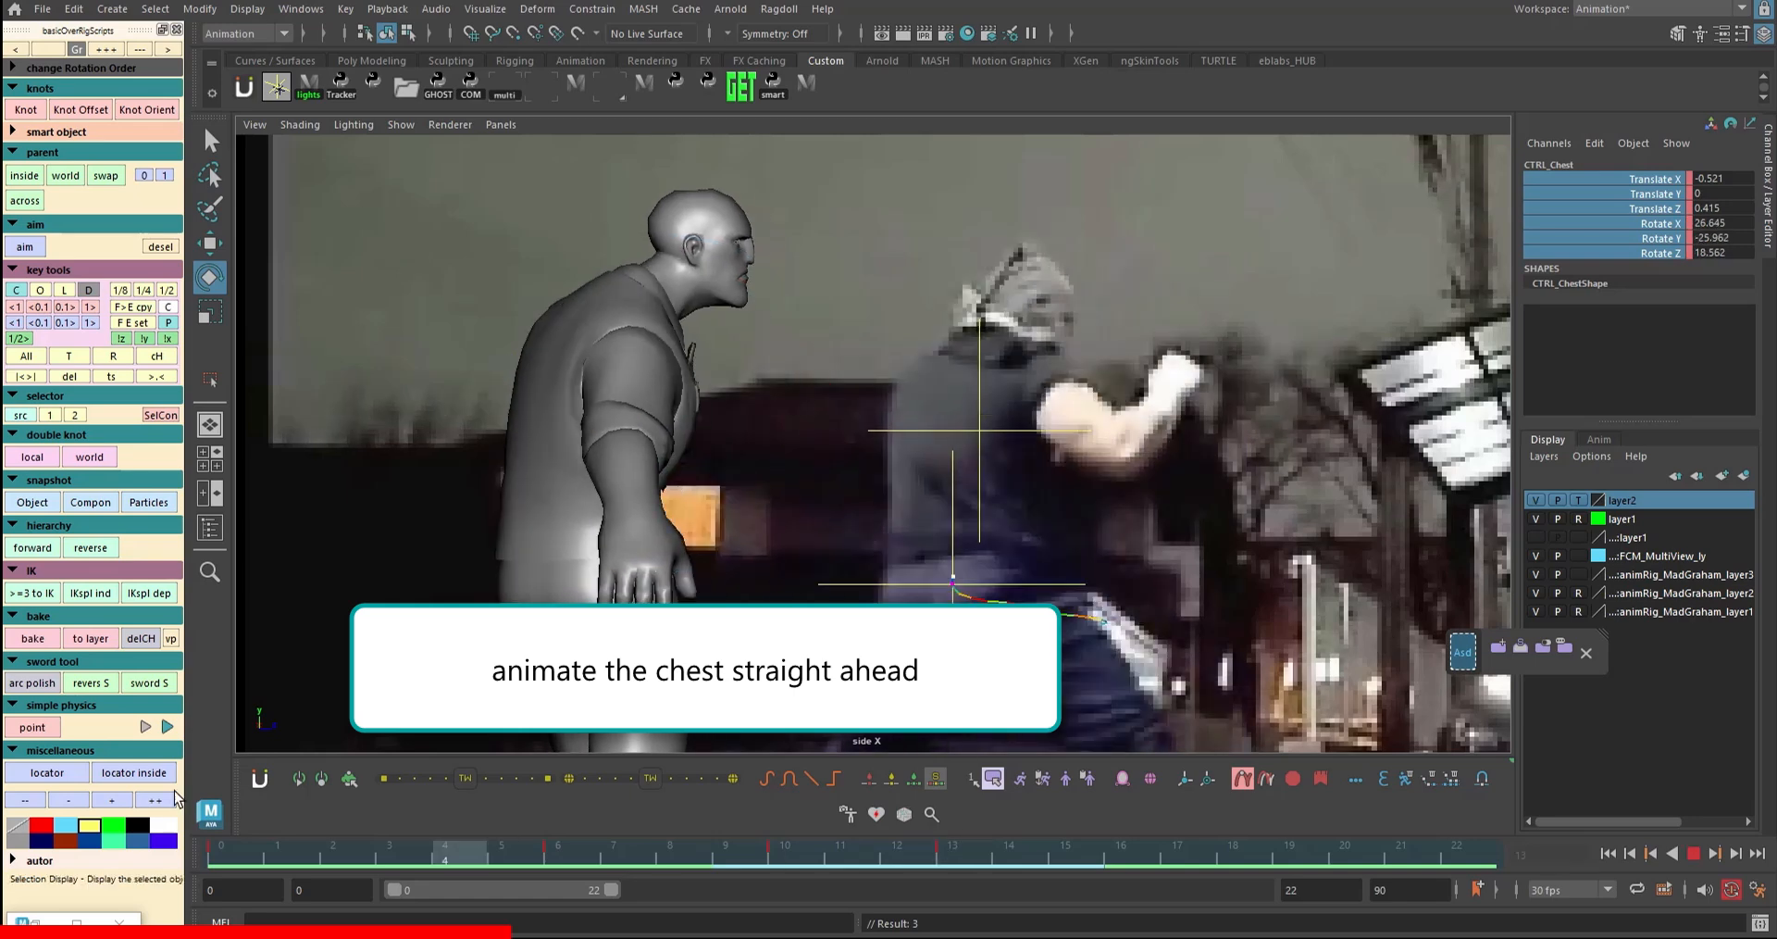
key("alt+v")
- Pose the chest control on frame 18 with Rotate X 12.845, Rotate Y -24.89 and Rotate Z -3.856, and play it back
left_click_drag(947, 844, 1504, 687)
left_click_drag(1226, 844, 1241, 794)
left_click_drag(861, 463, 814, 524)
left_click_drag(845, 419, 834, 472)
key("alt+v")
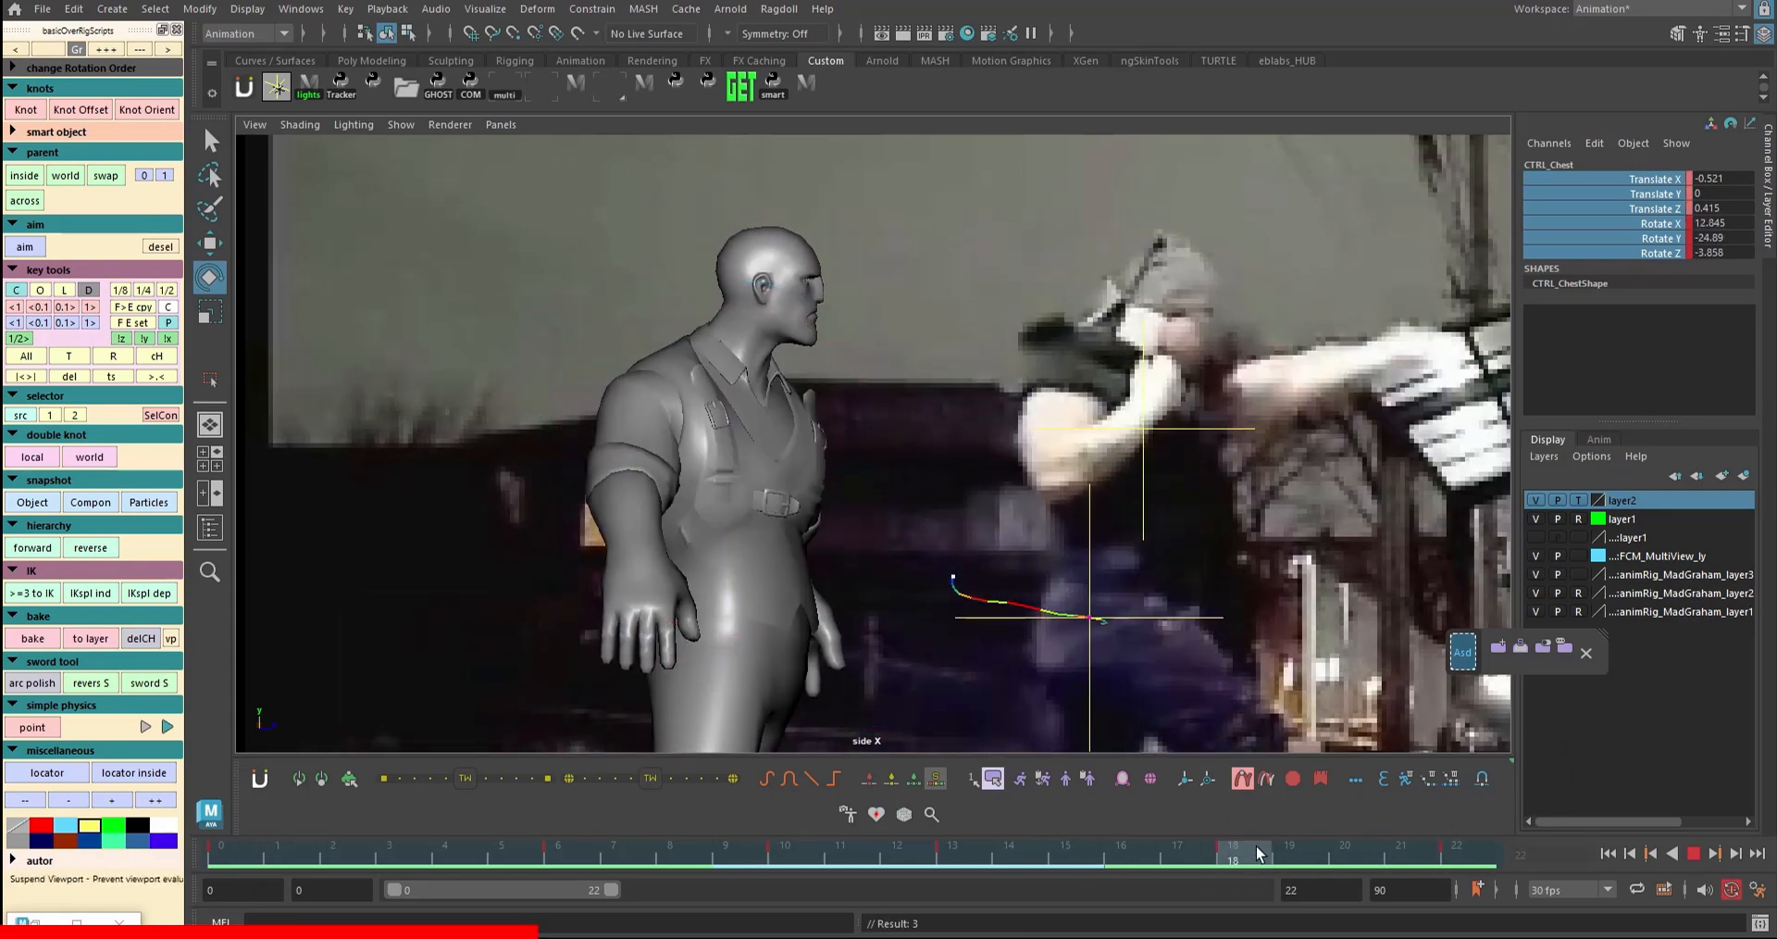
- Rotate the chest control on frame 21 to refine the end of the twist, and review playback from the front
mouse_move(1327, 839)
left_mouse_down()
mouse_move(1415, 835)
mouse_move(1396, 855)
left_mouse_up()
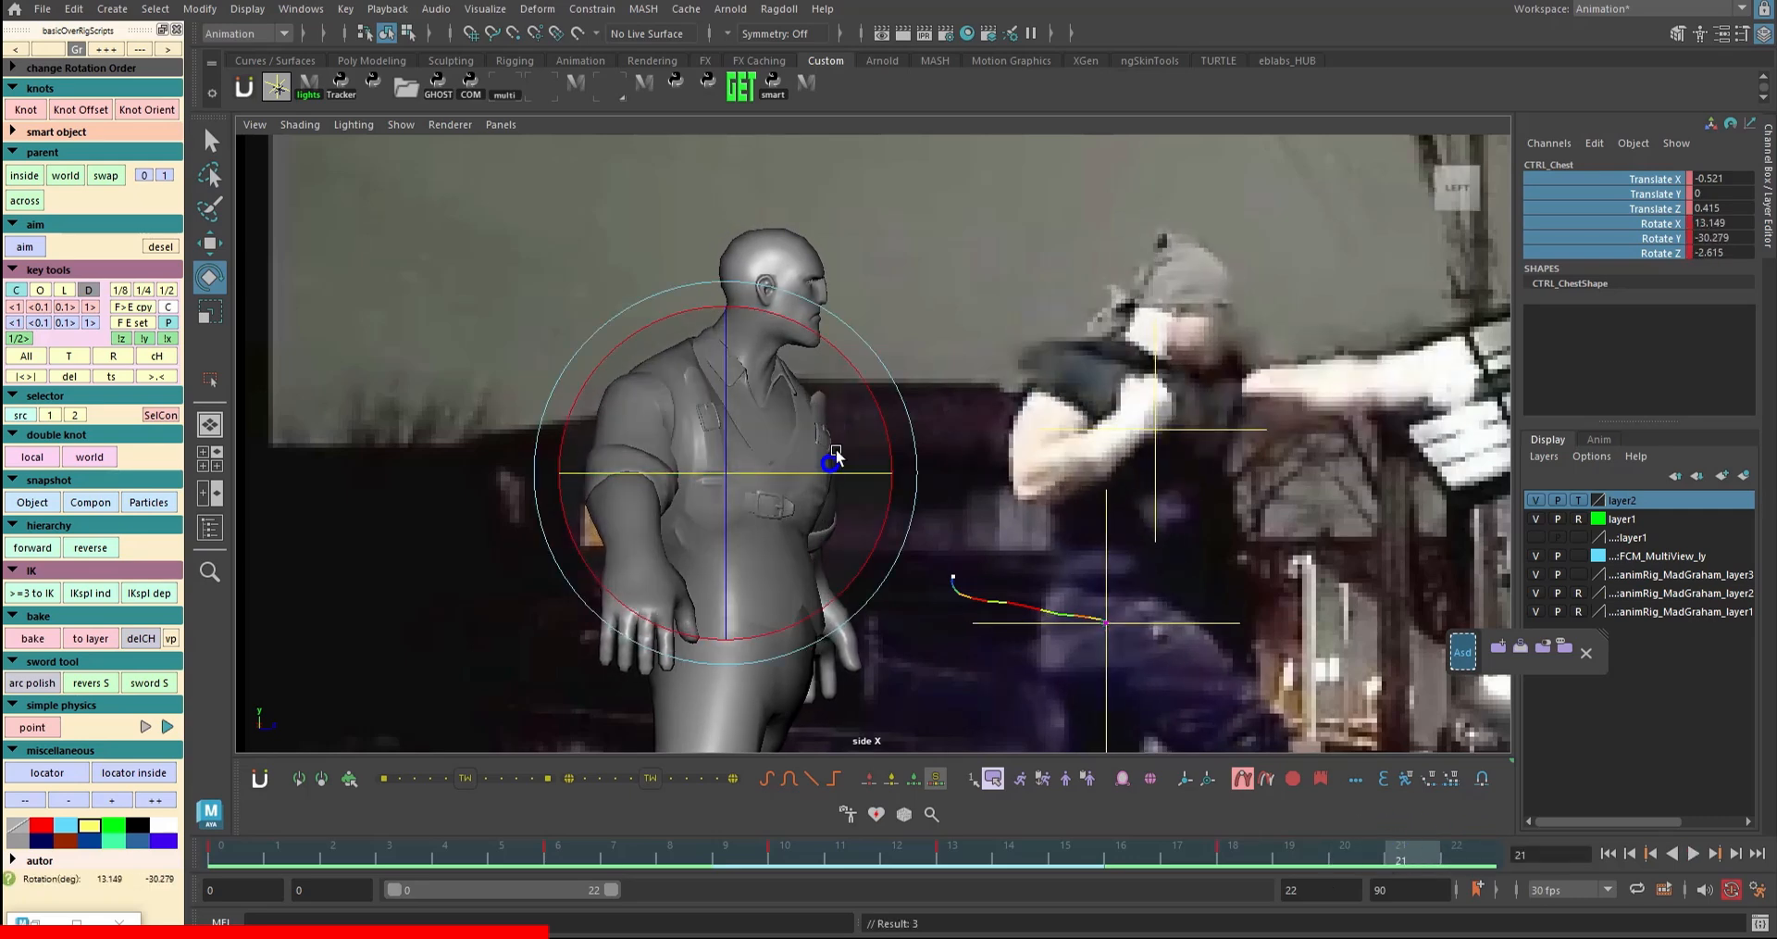
left_click_drag(834, 467, 844, 469)
key("alt+v")
left_click_drag(1238, 853, 1396, 841)
left_click_drag(834, 442, 838, 479)
left_click(346, 781)
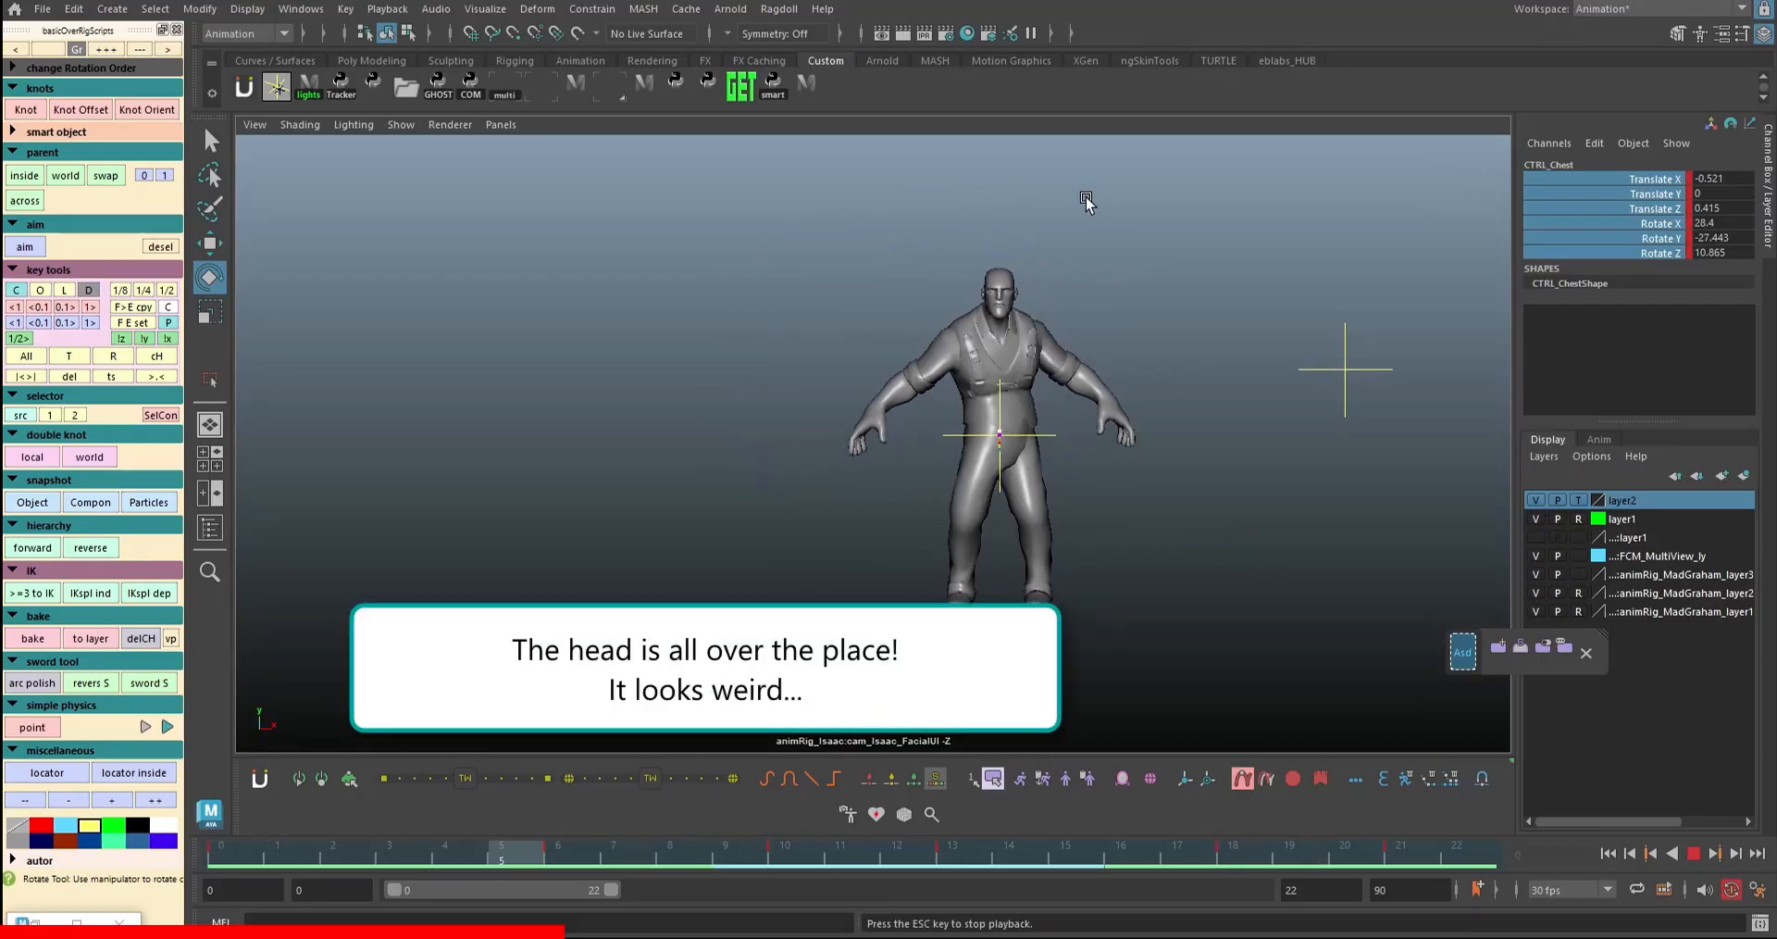
key("Escape")
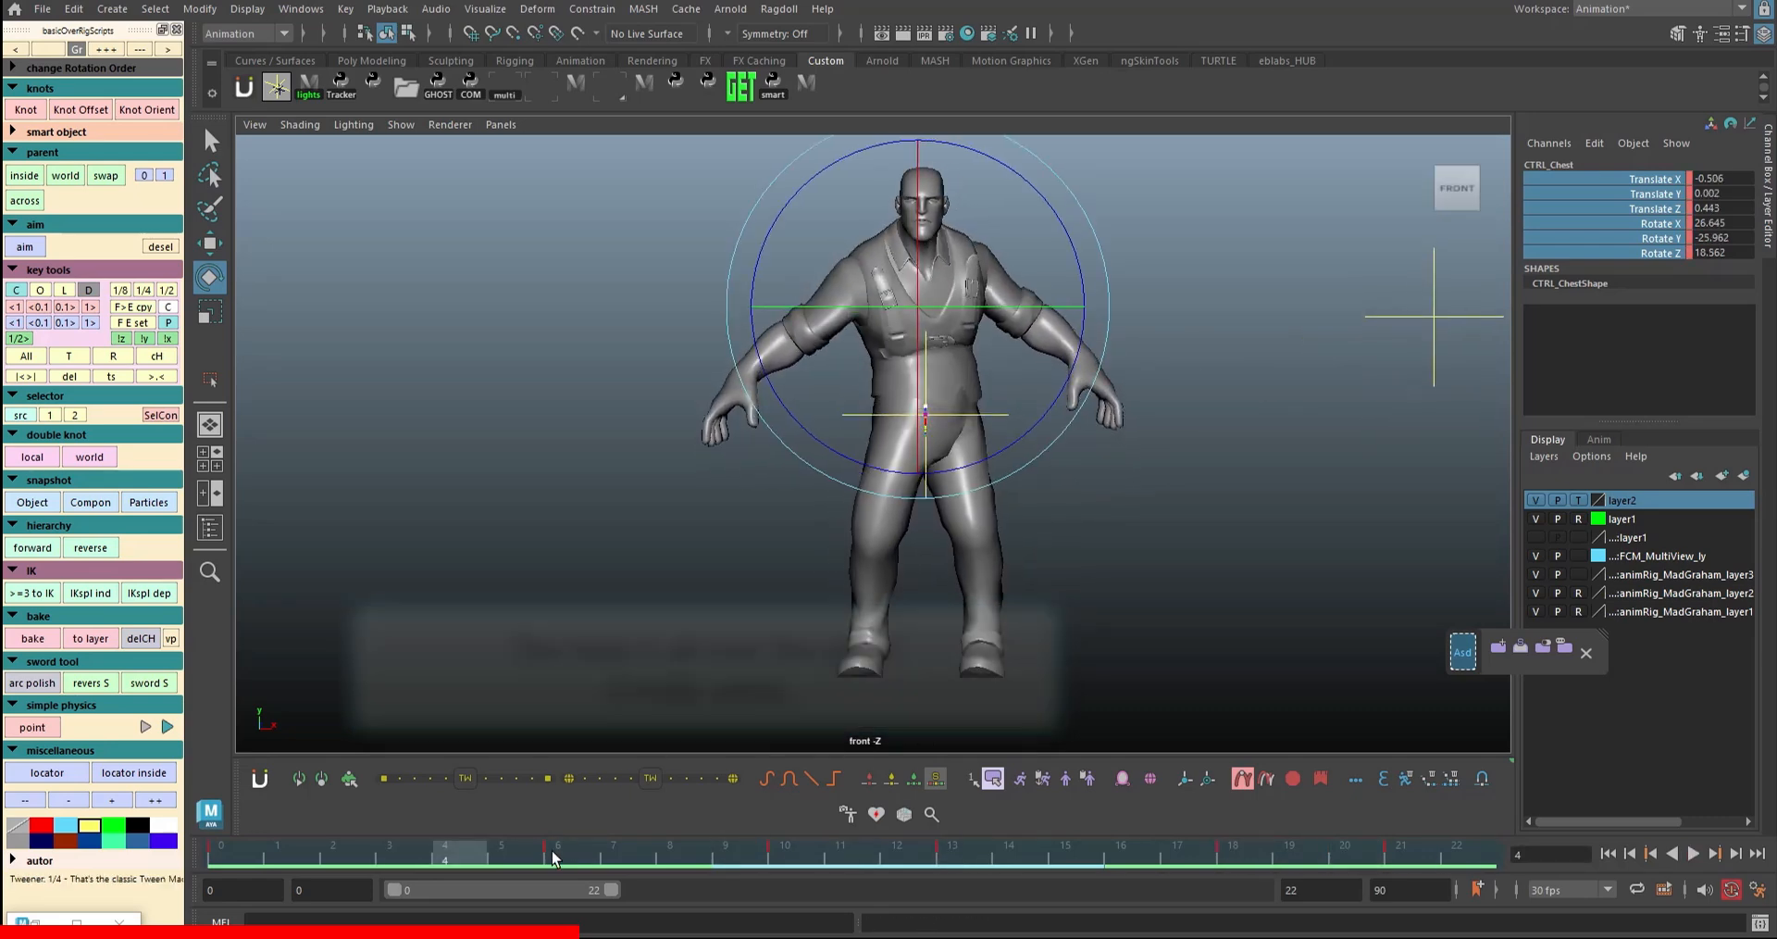
- Place the tracking locator at the top of the head on frame 0, scale it to 2.831, and check the head against it in playback
left_click_drag(554, 859, 204, 777)
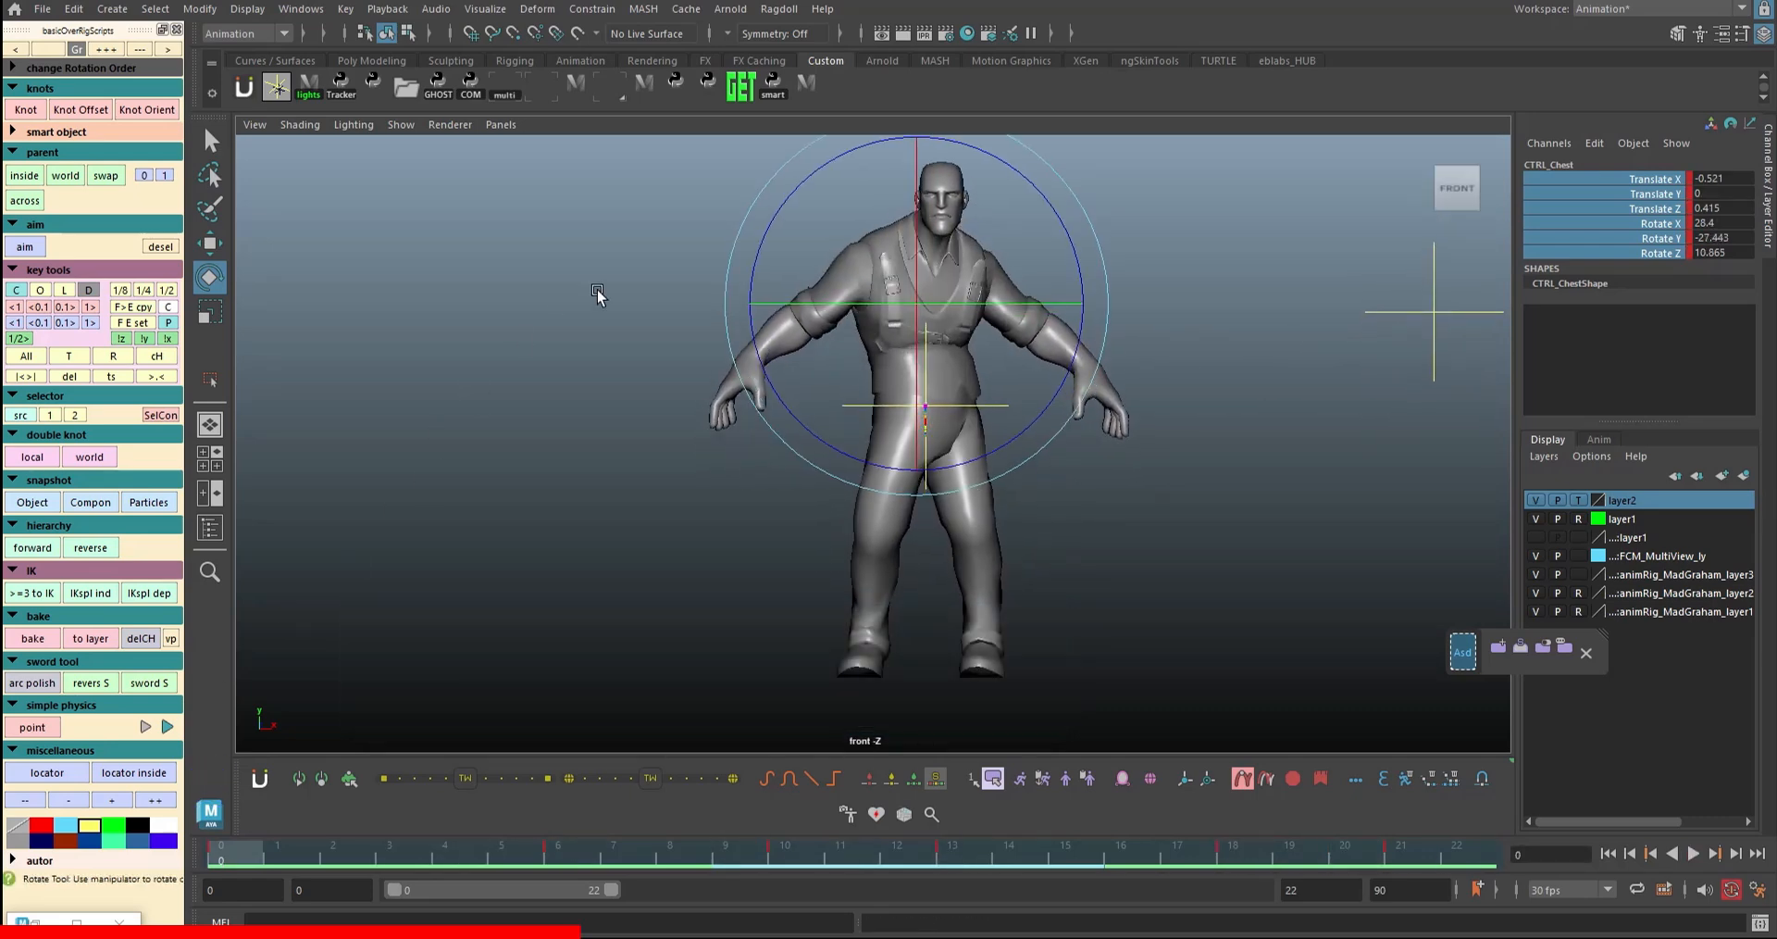
key("q")
left_click_drag(1342, 282, 1392, 348)
left_click_drag(1030, 192, 941, 166)
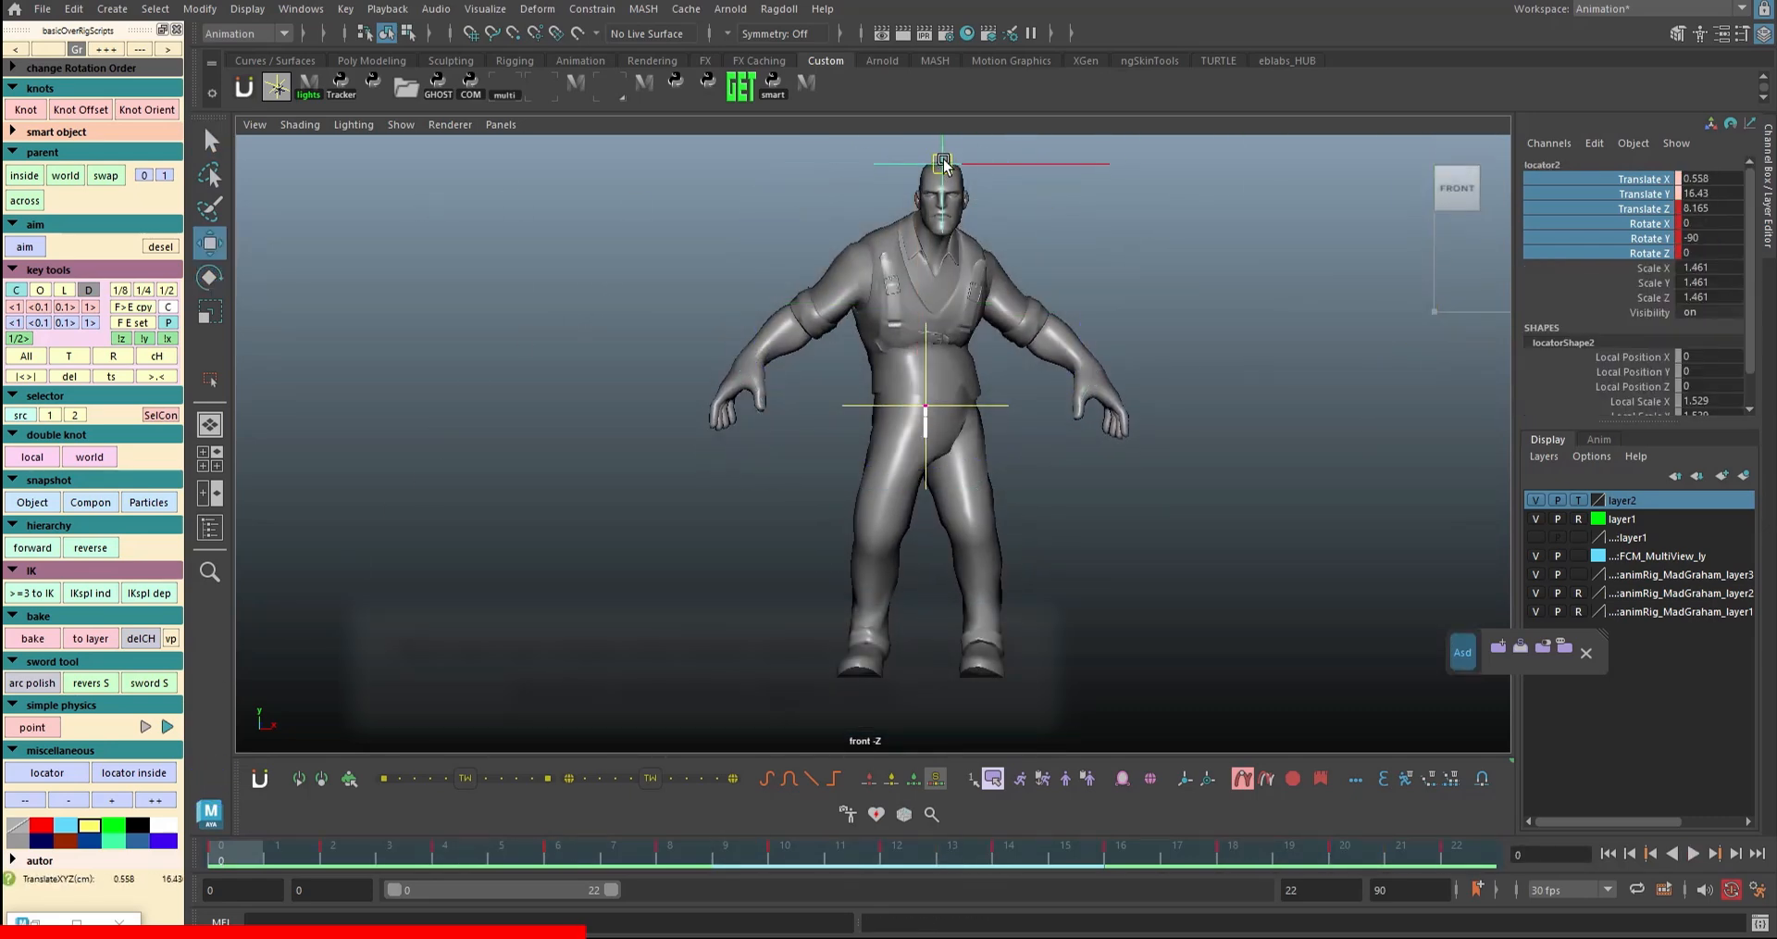
key("e")
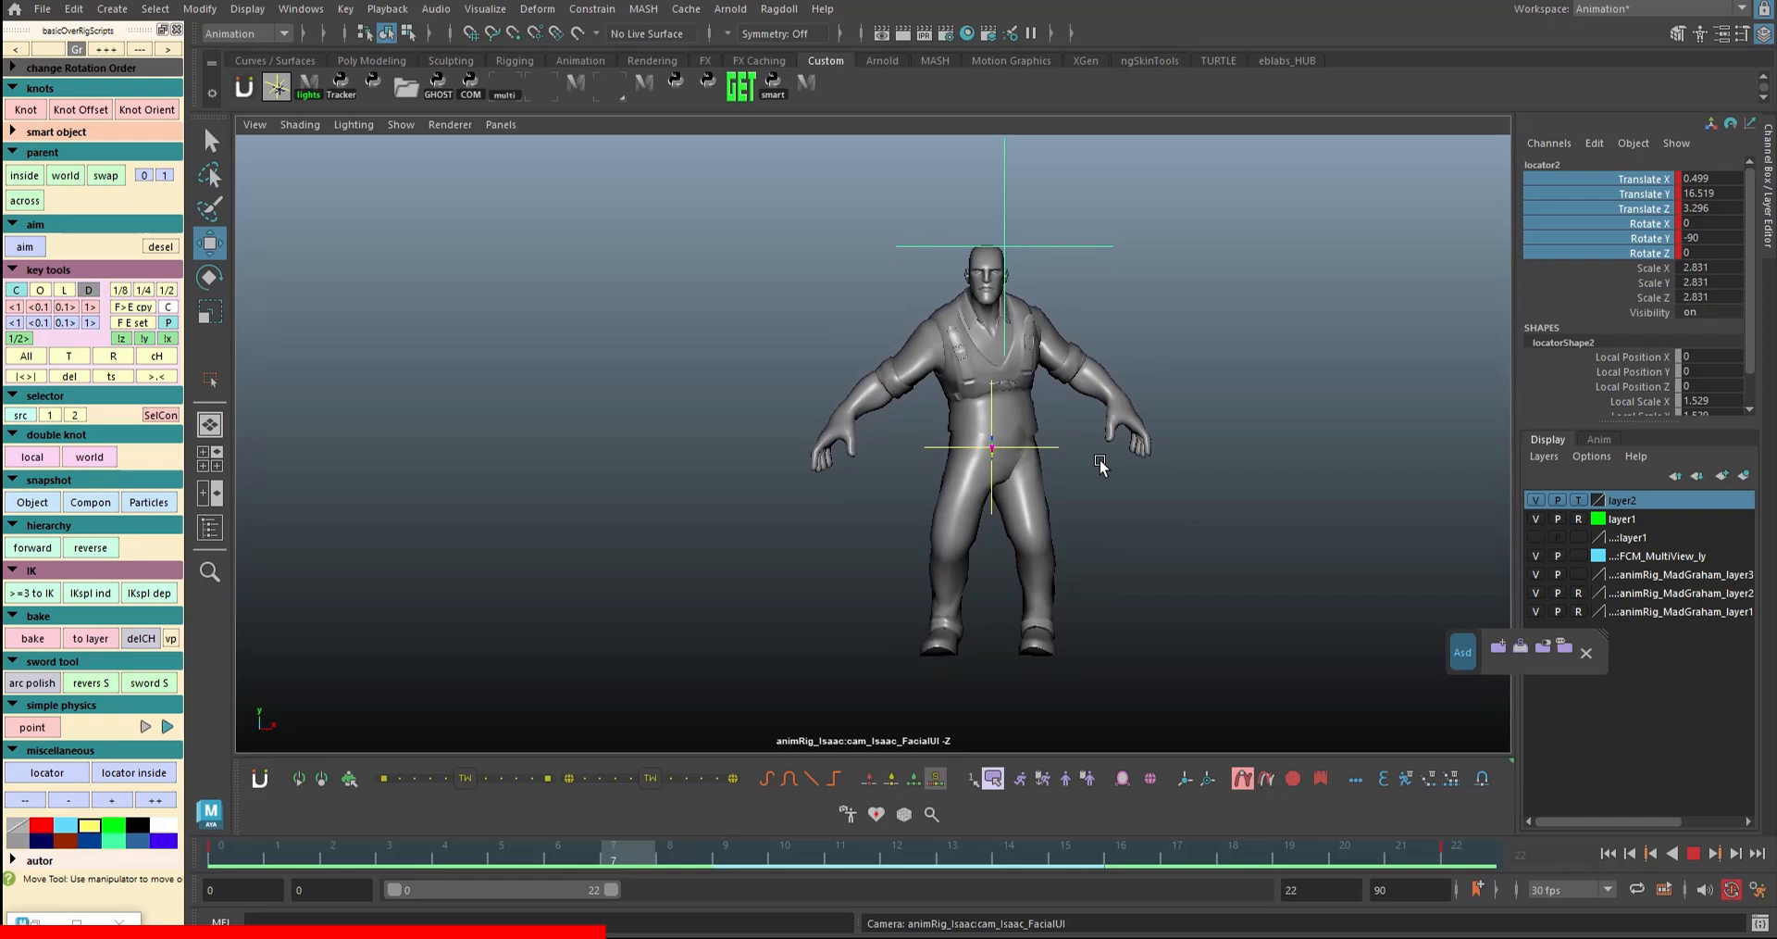
key("Escape")
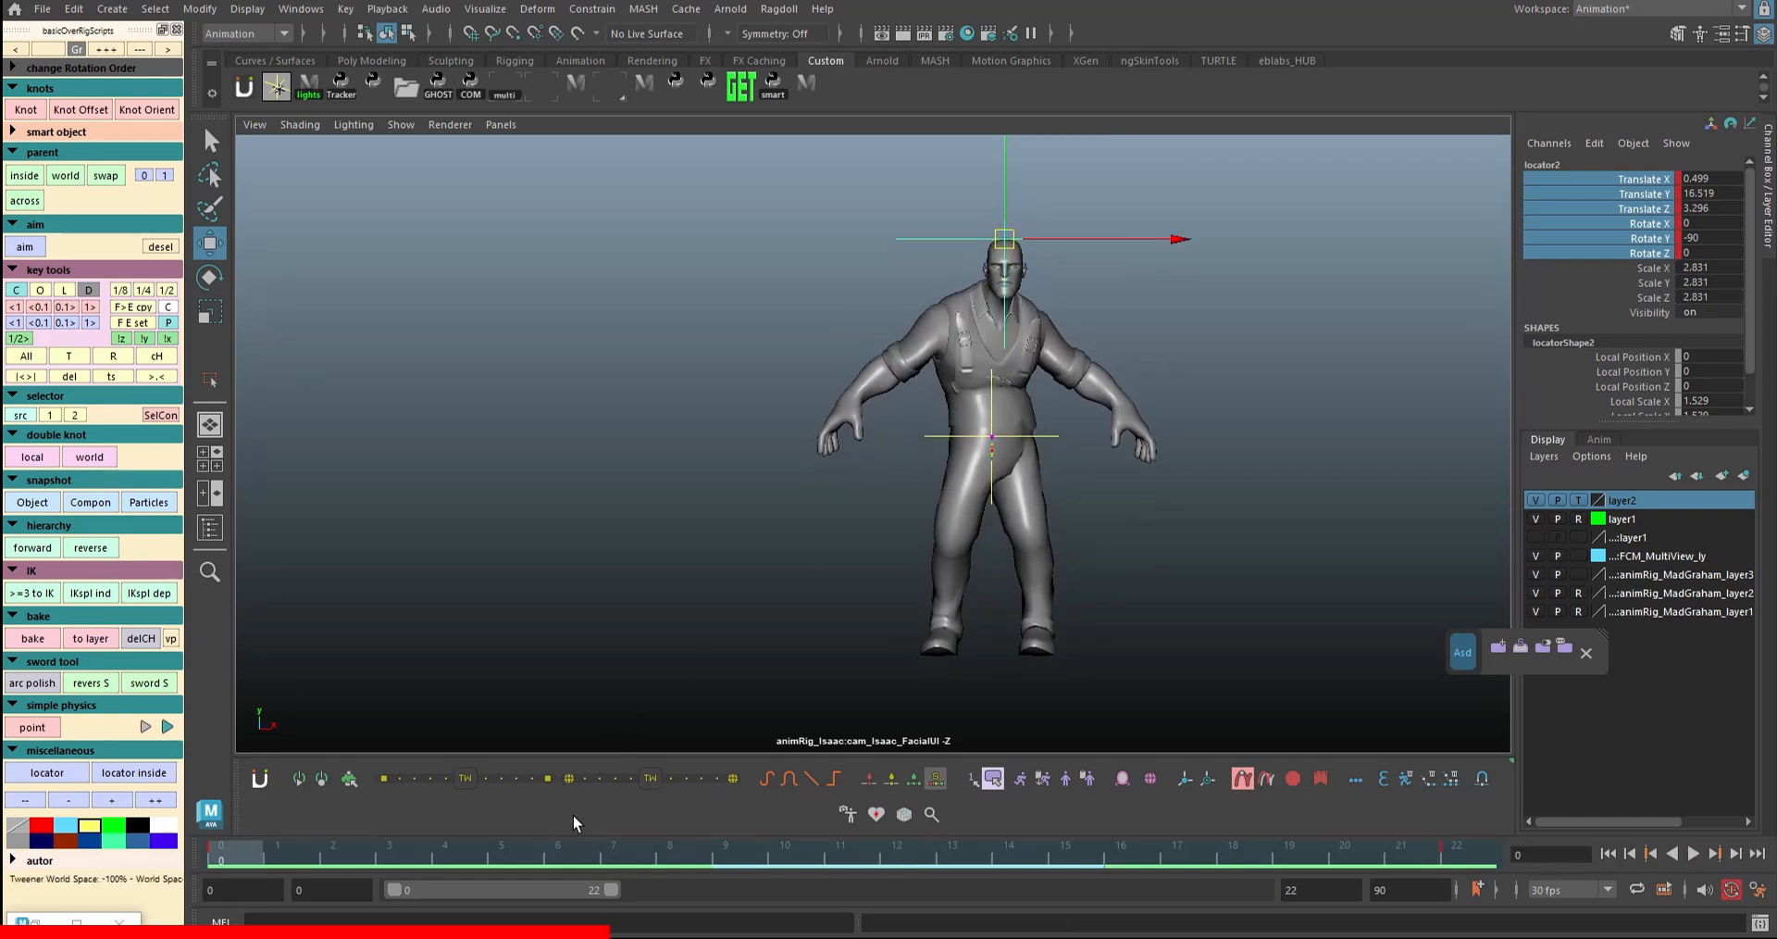
key("alt+v")
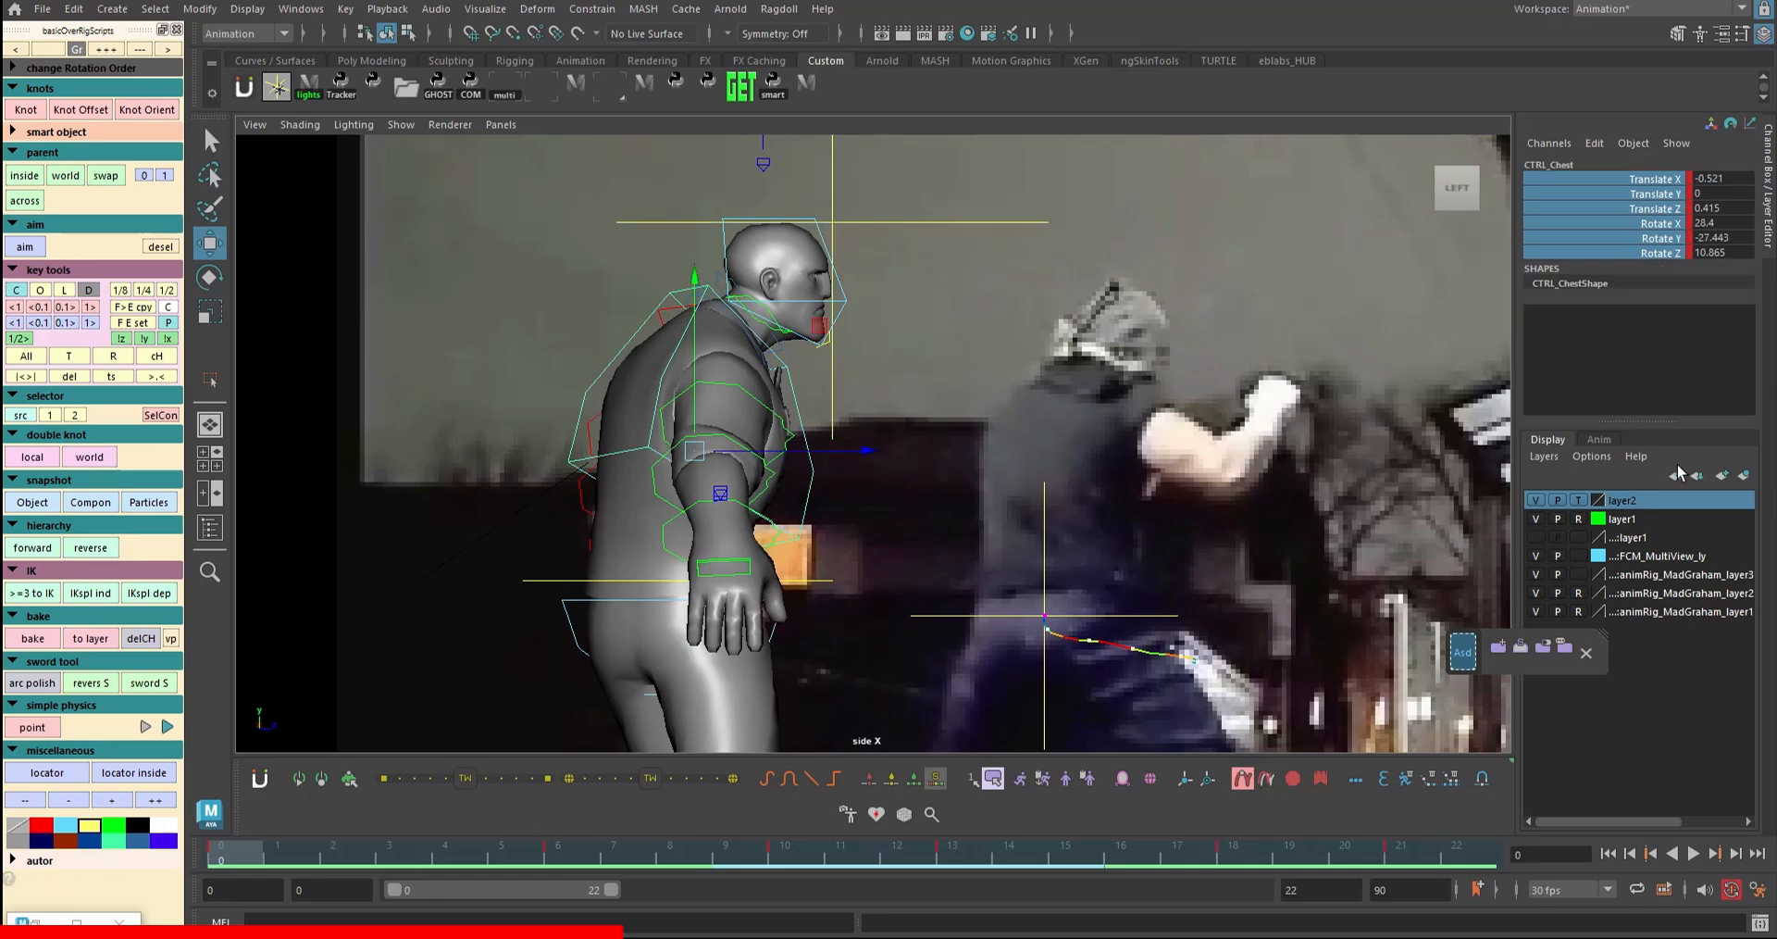
- Add the chest control to a new animation layer and return to the side view
key("space")
key("space")
key("space")
key("space")
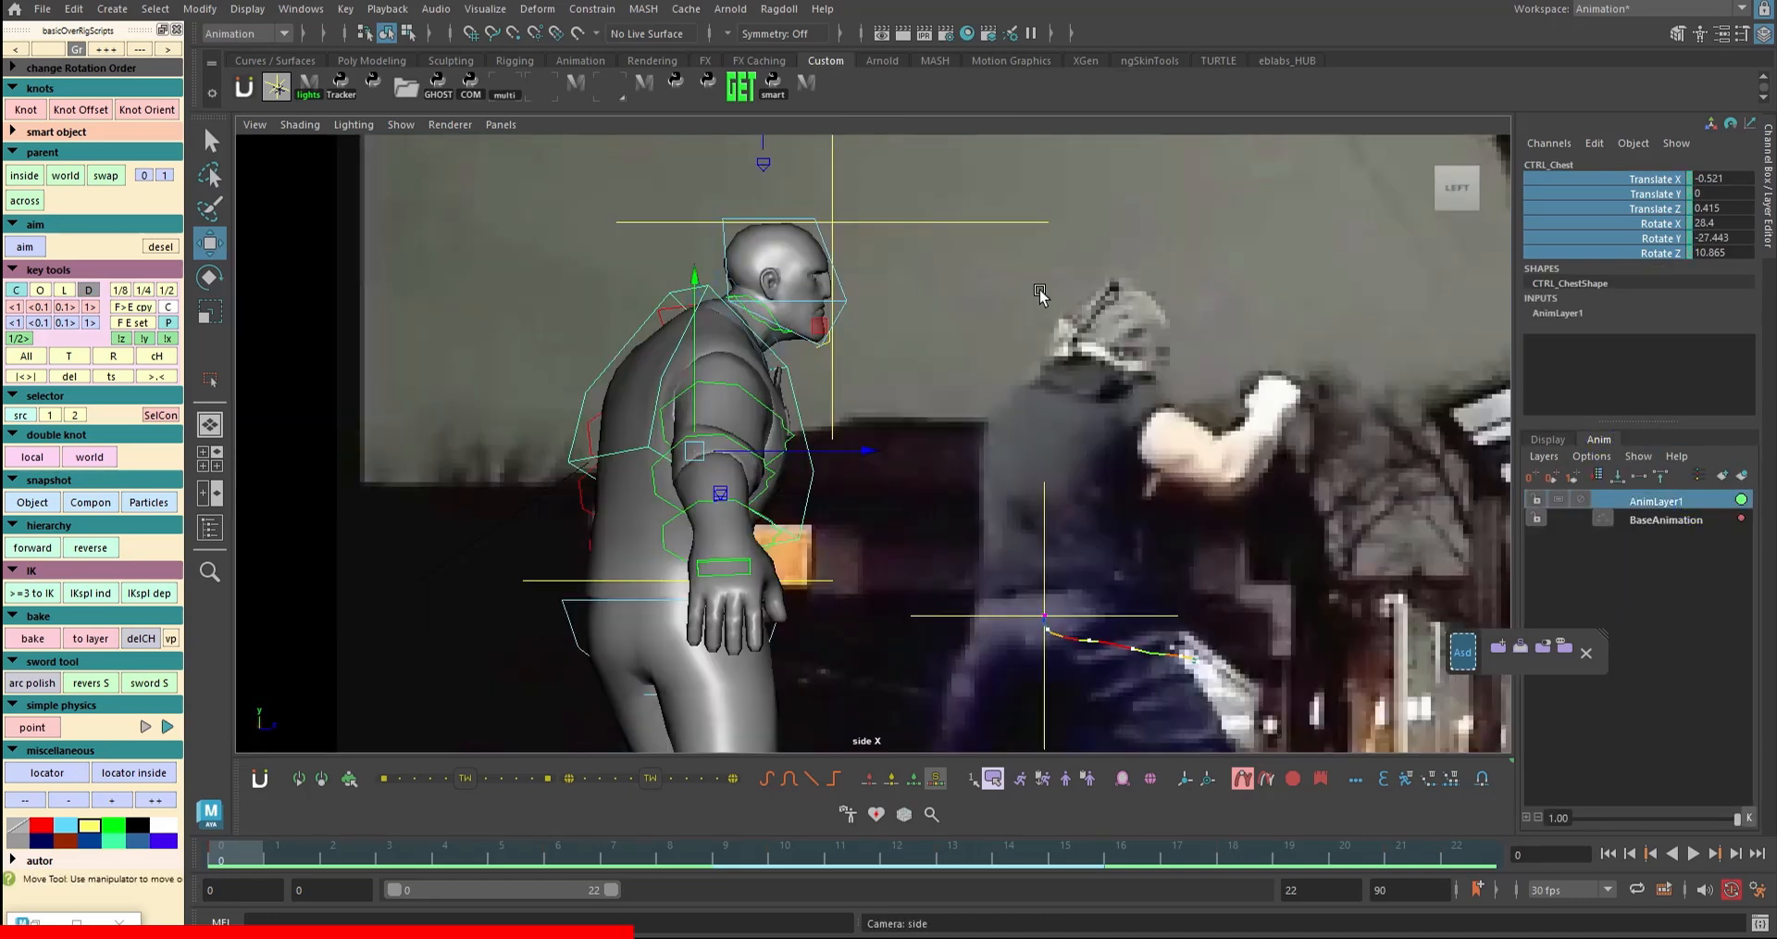
- Rotate the chest control on the layer at frame 1 to Rotate X 29.538, Y -26.718 and Z 12.877, aligning the head with the locator
key("alt+period")
scroll(1055, 325, "up", 3)
middle_click_drag(930, 223, 1029, 235, "alt")
key("e")
left_click_drag(913, 365, 874, 387)
scroll(889, 384, "up", 2)
scroll(874, 387, "up", 2)
scroll(1303, 360, "down", 3)
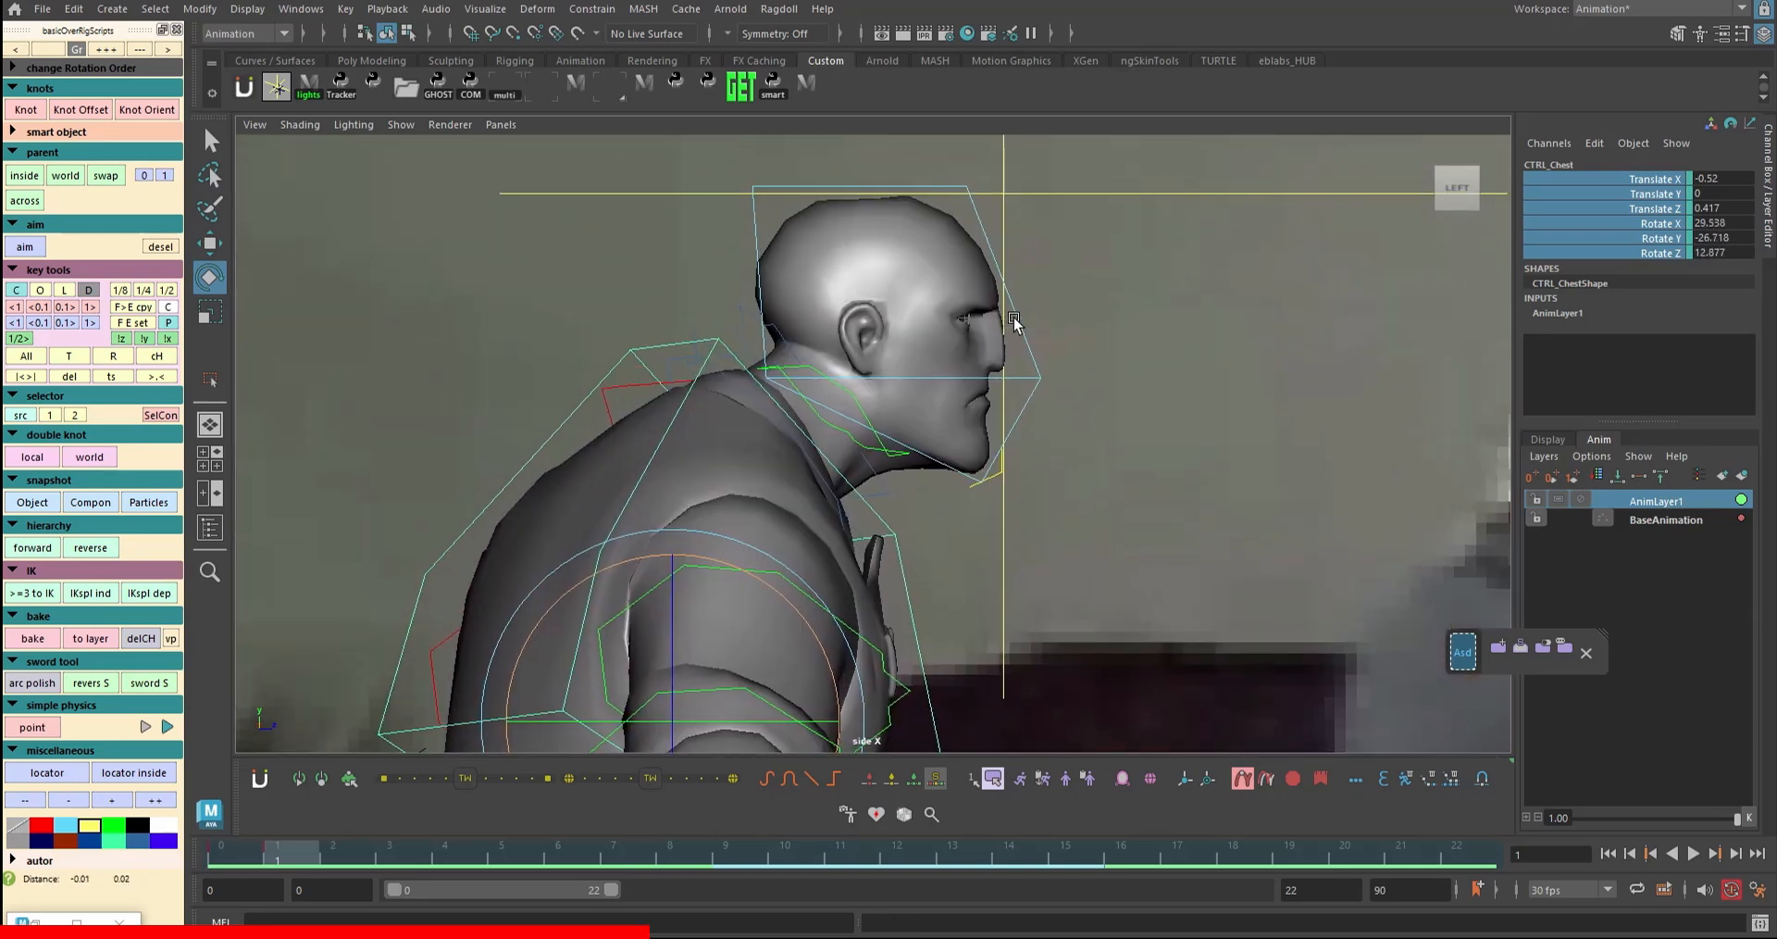
- Rotate the chest control on the layer from frame 2 up to frame 7 to keep the face on the locator line
key("alt+period")
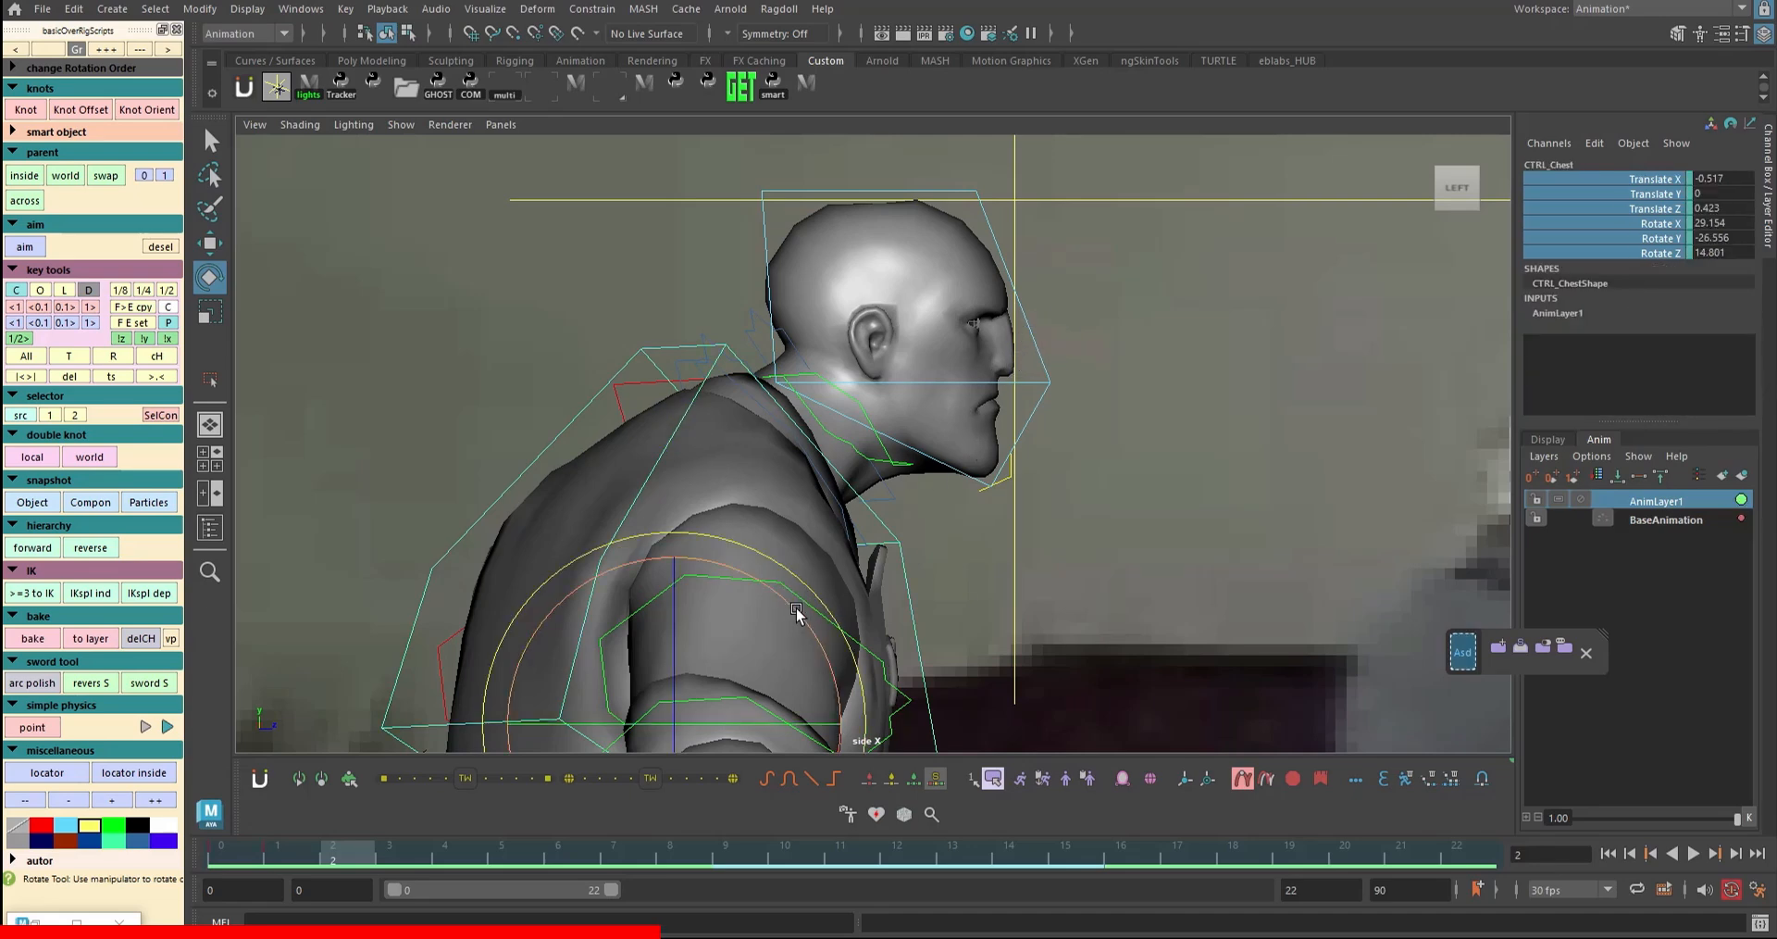
left_click_drag(795, 606, 805, 622)
key("alt+period")
key("alt+period")
key("alt+period")
key("alt+period")
key("alt+period")
- Enlarge the rotate manipulator and rotate the chest control on frame 7 to bring the head to the locator line
right_click_drag(805, 622, 837, 705, "alt")
middle_click_drag(1100, 336, 1079, 439, "alt")
key("equal")
key("equal")
key("equal")
key("equal")
key("equal")
key("equal")
key("equal")
key("equal")
key("equal")
key("equal")
key("equal")
key("equal")
key("equal")
key("equal")
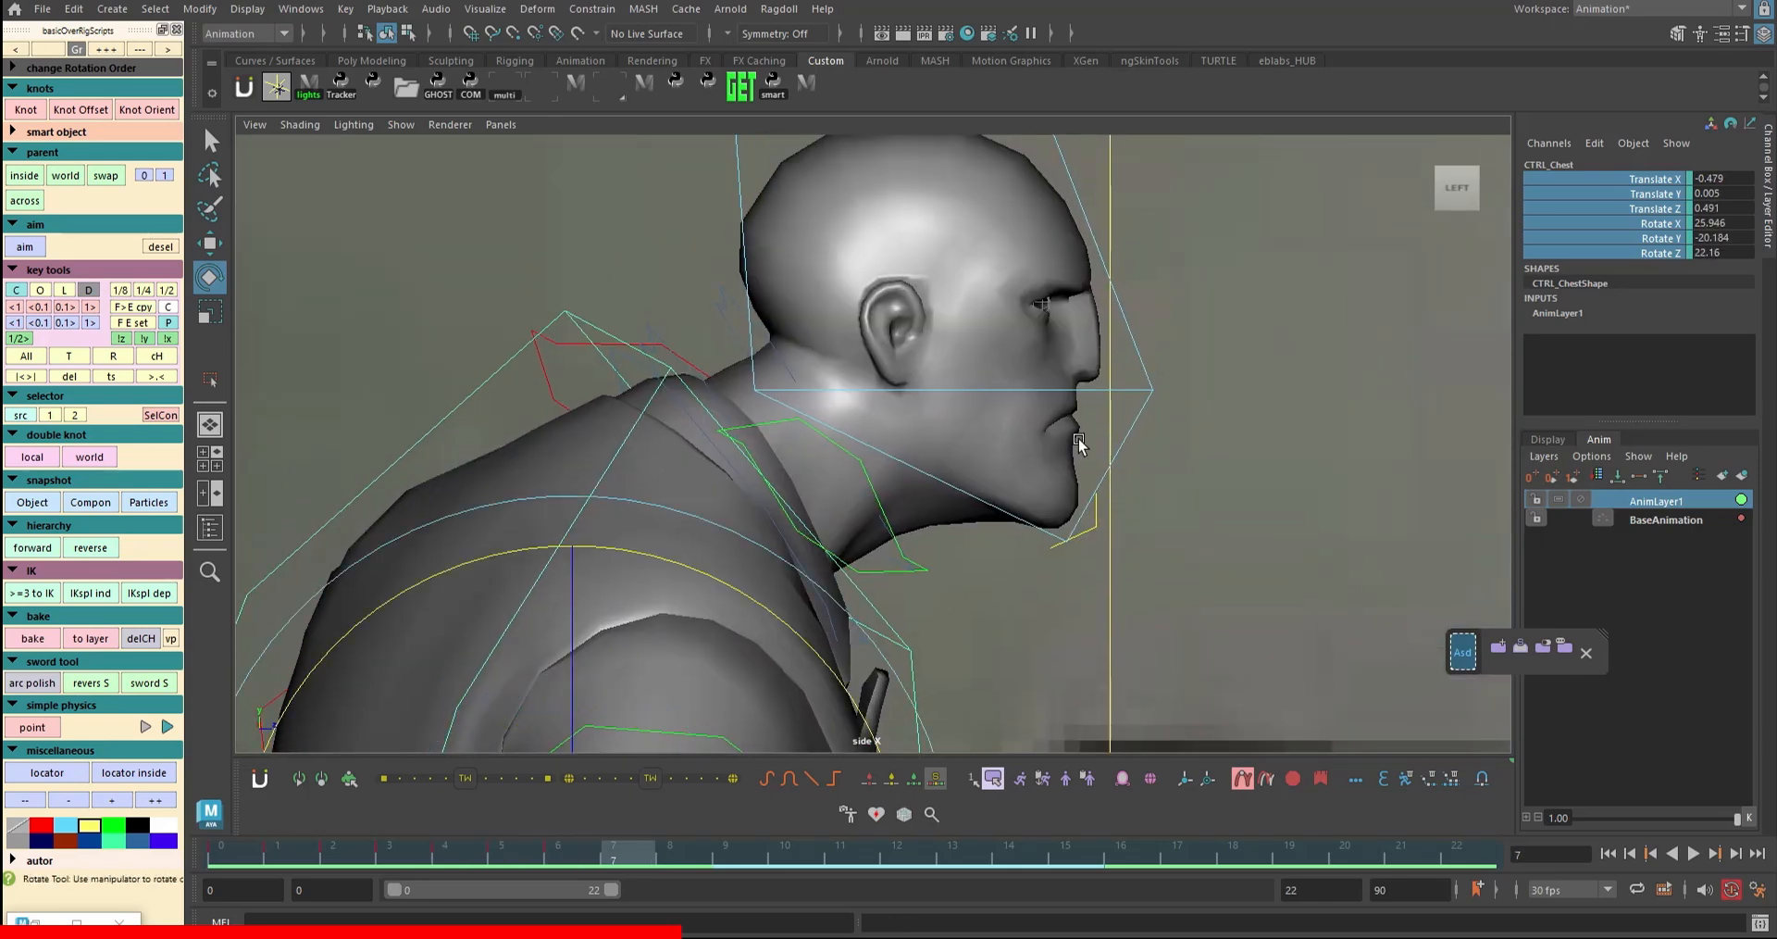
left_click_drag(1031, 394, 967, 485)
- Undo the last chest rotation on frame 10 and rotate the chest control again to align the head with the locator
key("alt+comma")
key("alt+period")
key("alt+period")
key("alt+period")
key("alt+period")
key("ctrl+z")
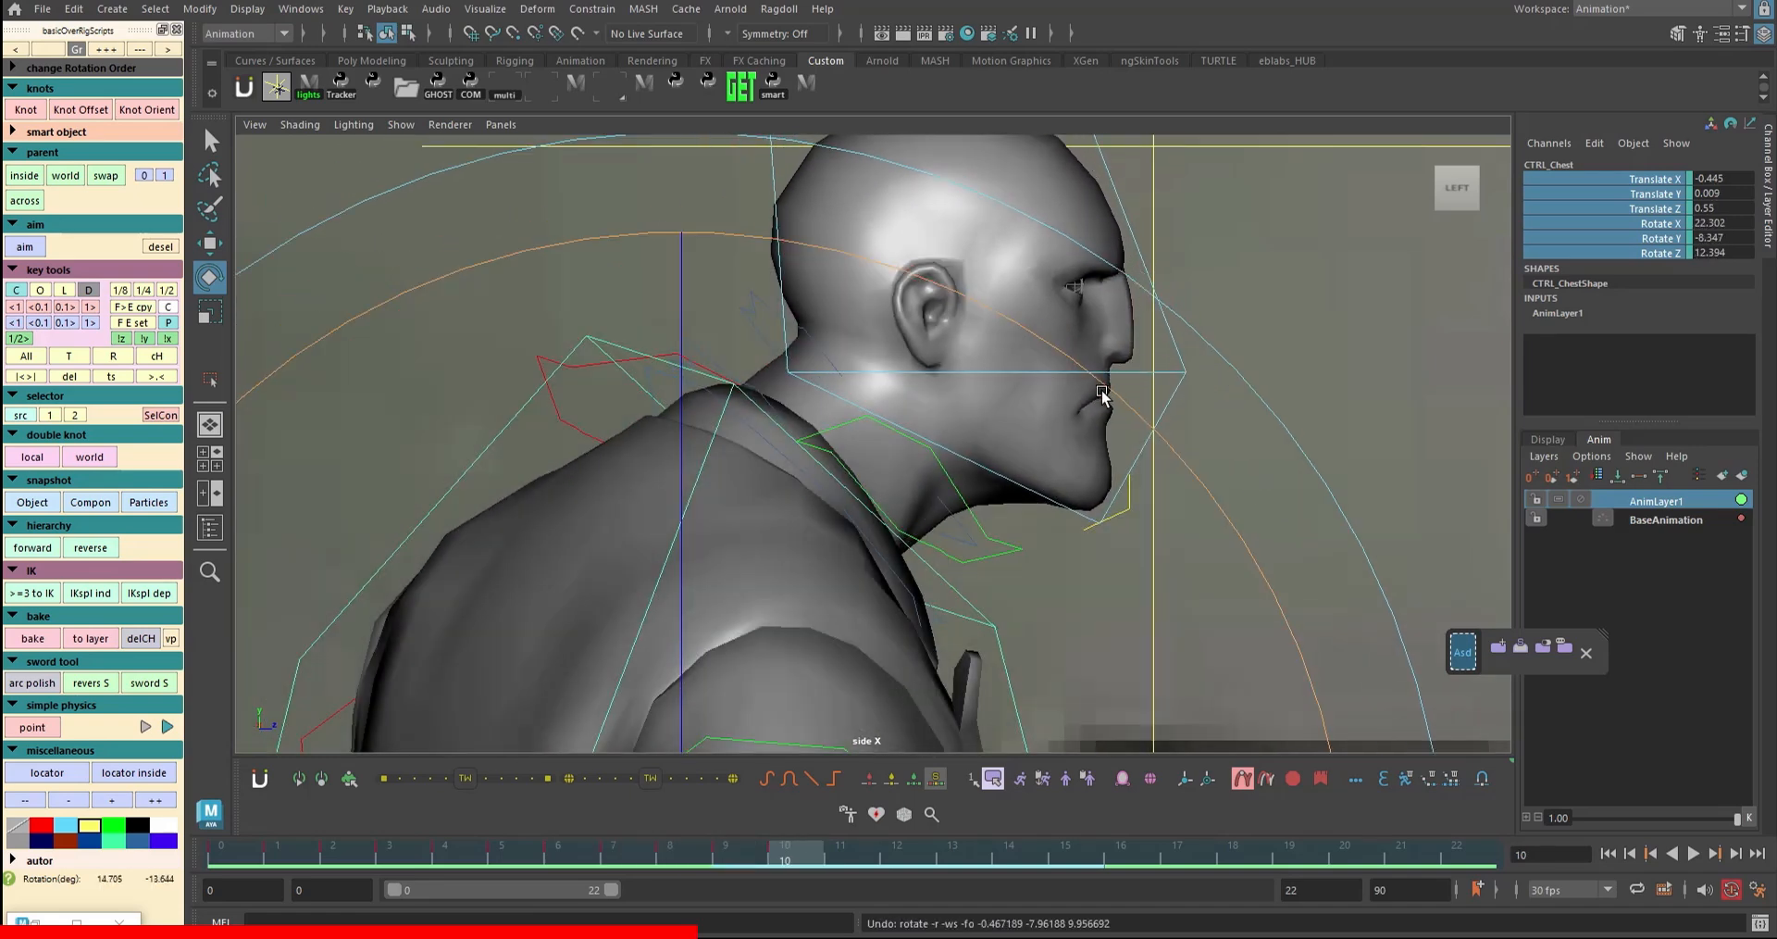
left_click_drag(1103, 396, 1206, 402)
- Rotate the chest control on the layer from frame 14 through the end of the range to align the head with the locator
key("alt+period")
key("alt+period")
key("alt+period")
key("alt+period")
middle_click_drag(1262, 425, 1123, 361, "alt")
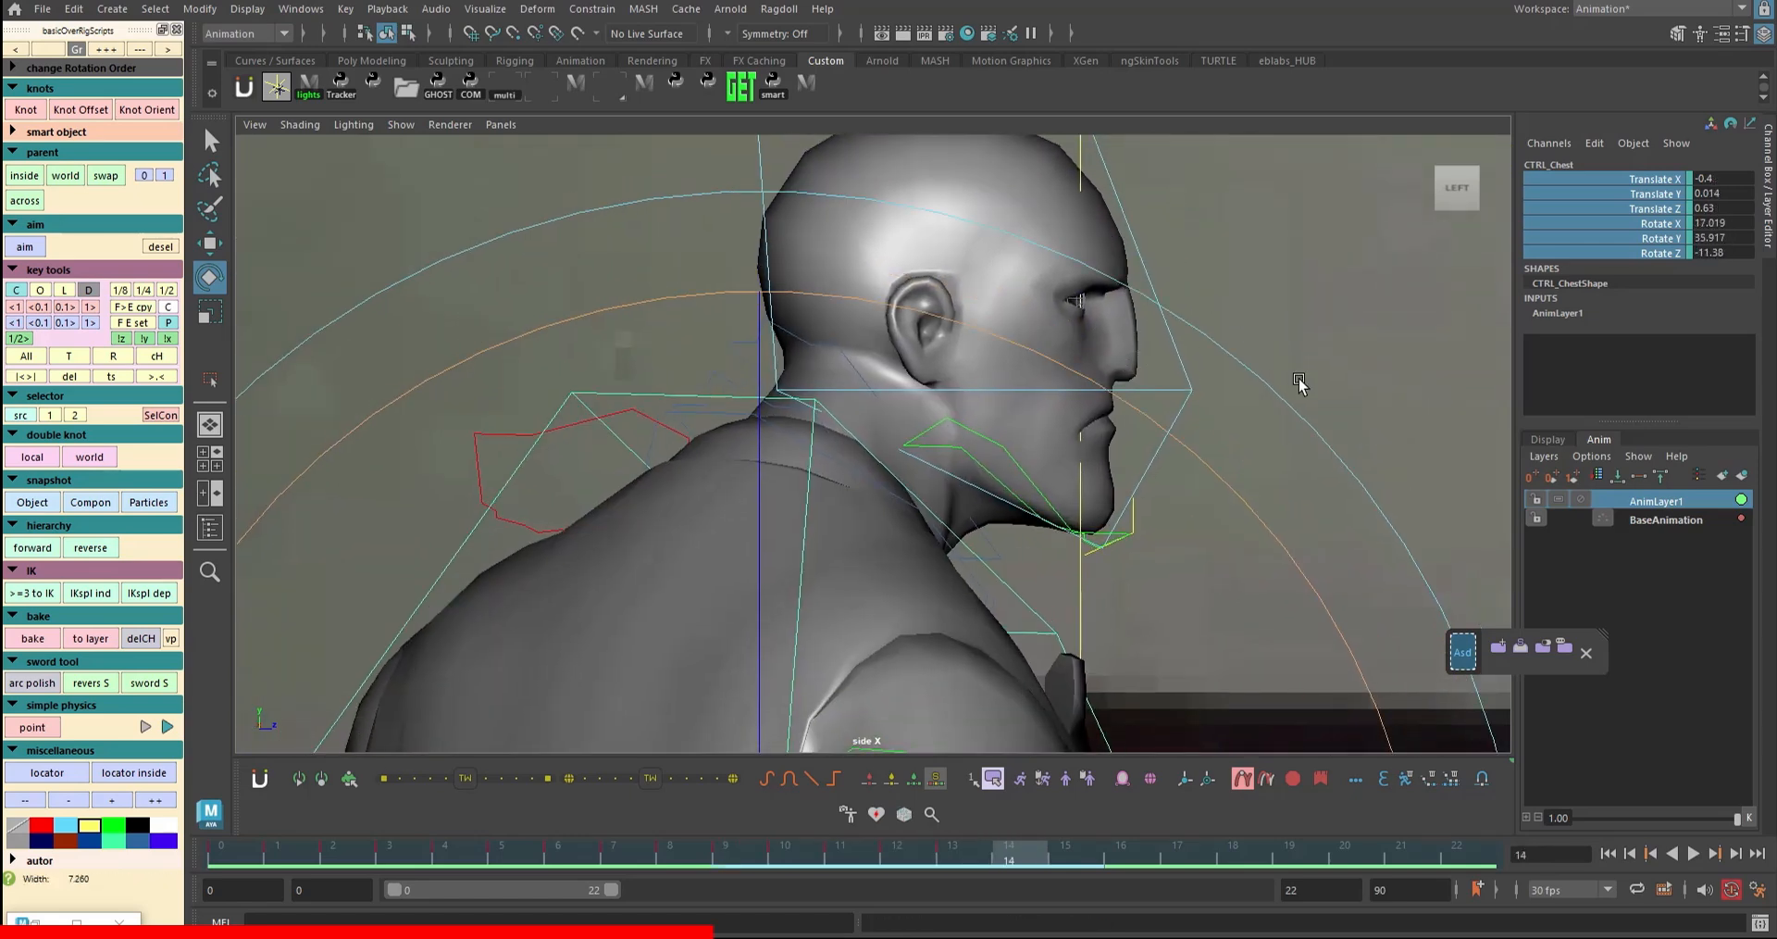
right_click_drag(1301, 385, 1333, 398, "alt")
left_click_drag(1207, 457, 1293, 498)
key("alt+period")
key("alt+period")
key("alt+period")
key("alt+period")
key("alt+period")
key("alt+period")
key("alt+period")
key("alt+period")
- Play back the corrected chest motion in the side view and the face camera to judge the head's stability
key("alt+v")
right_click_drag(1293, 500, 682, 472, "alt")
middle_click_drag(1341, 435, 1150, 357, "alt")
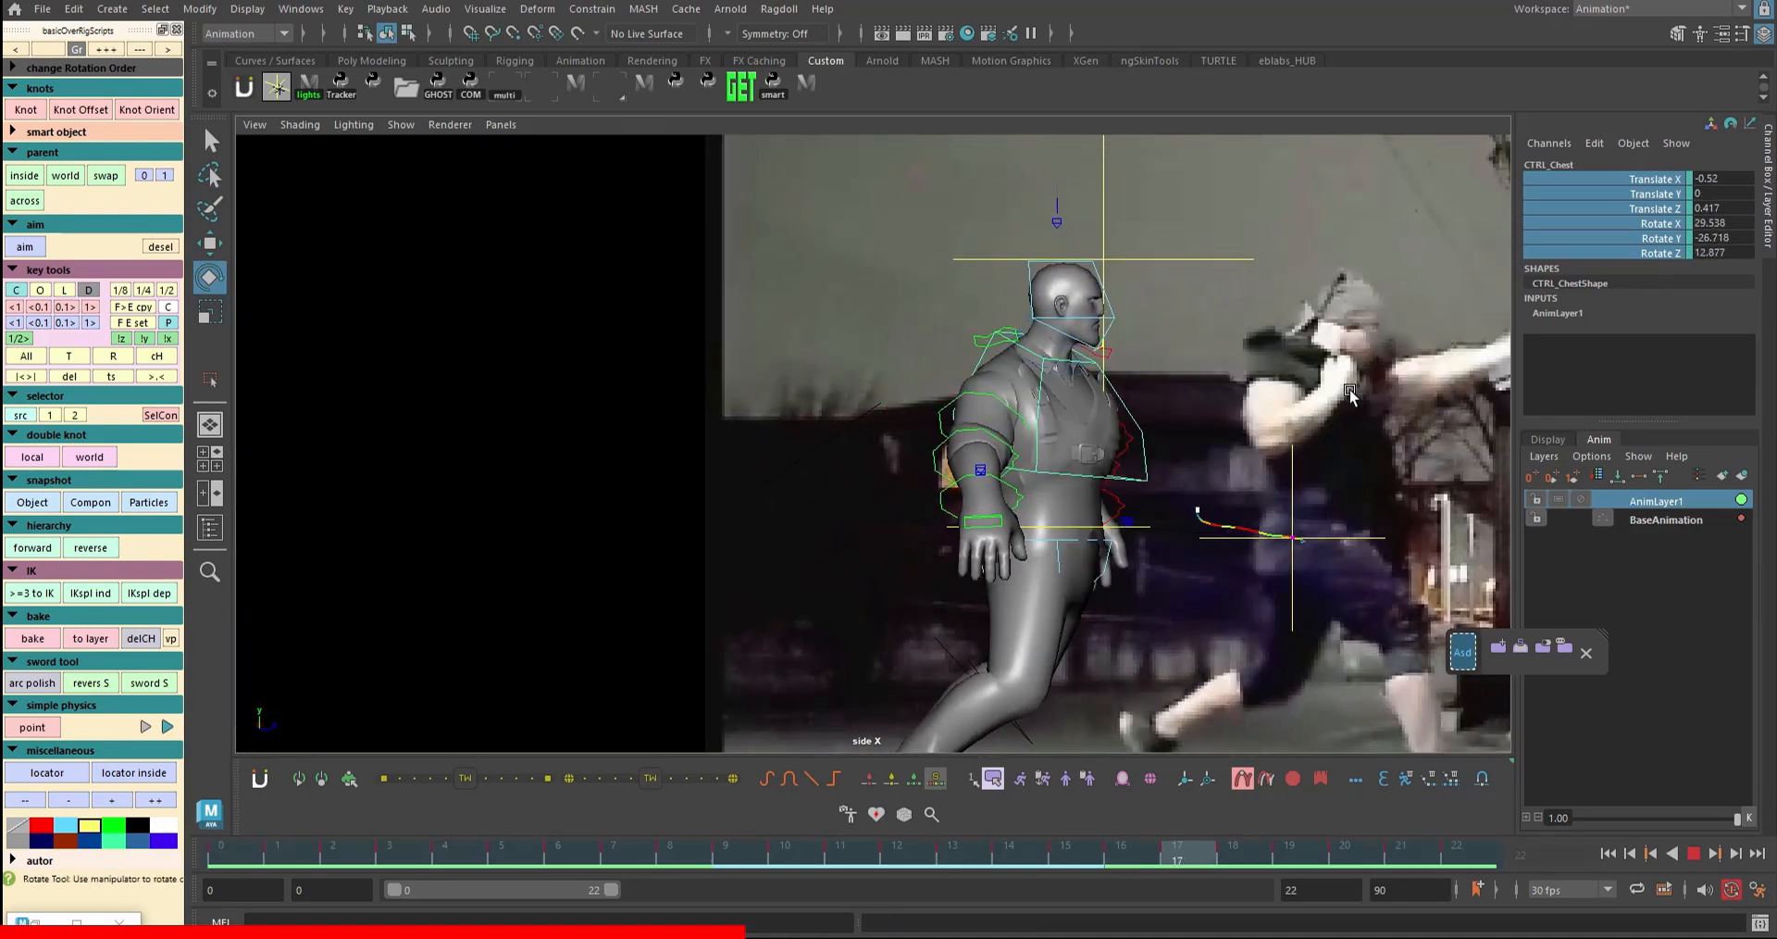
key("alt+v")
key("c")
key("alt+v")
key("c")
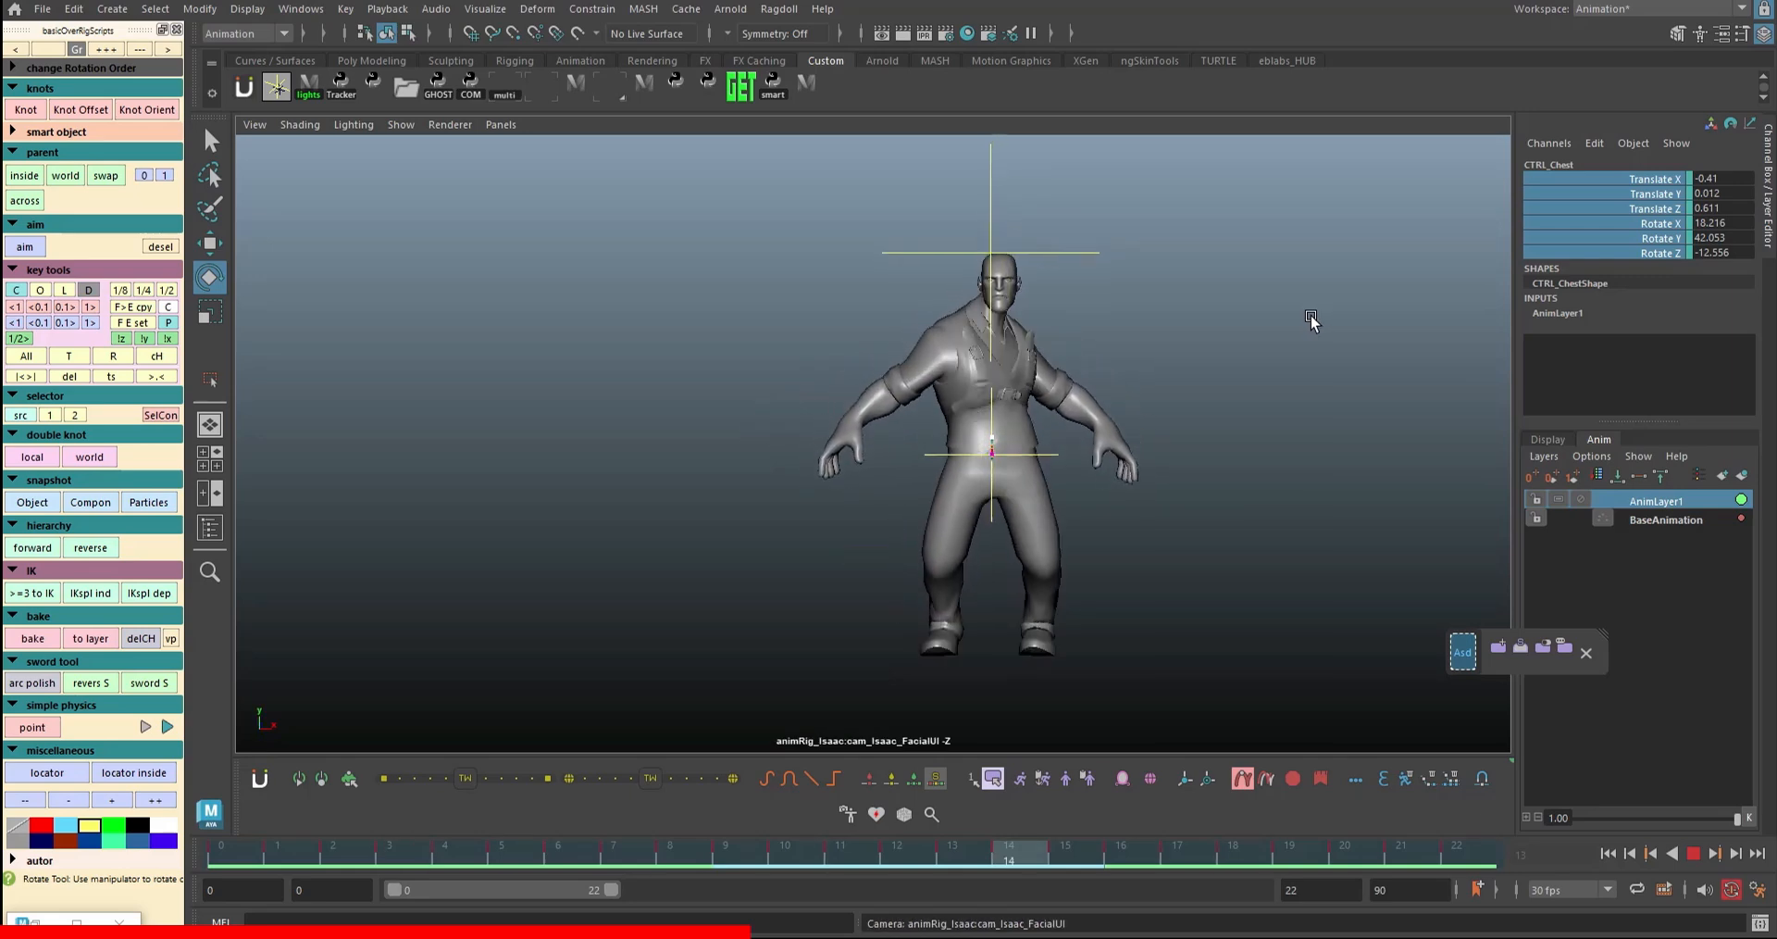
key("c")
key("c")
key("alt+v")
- Rotate the chest control on frame 1 in the front view to bring the head onto the vertical locator line
right_click_drag(959, 474, 1342, 371, "alt")
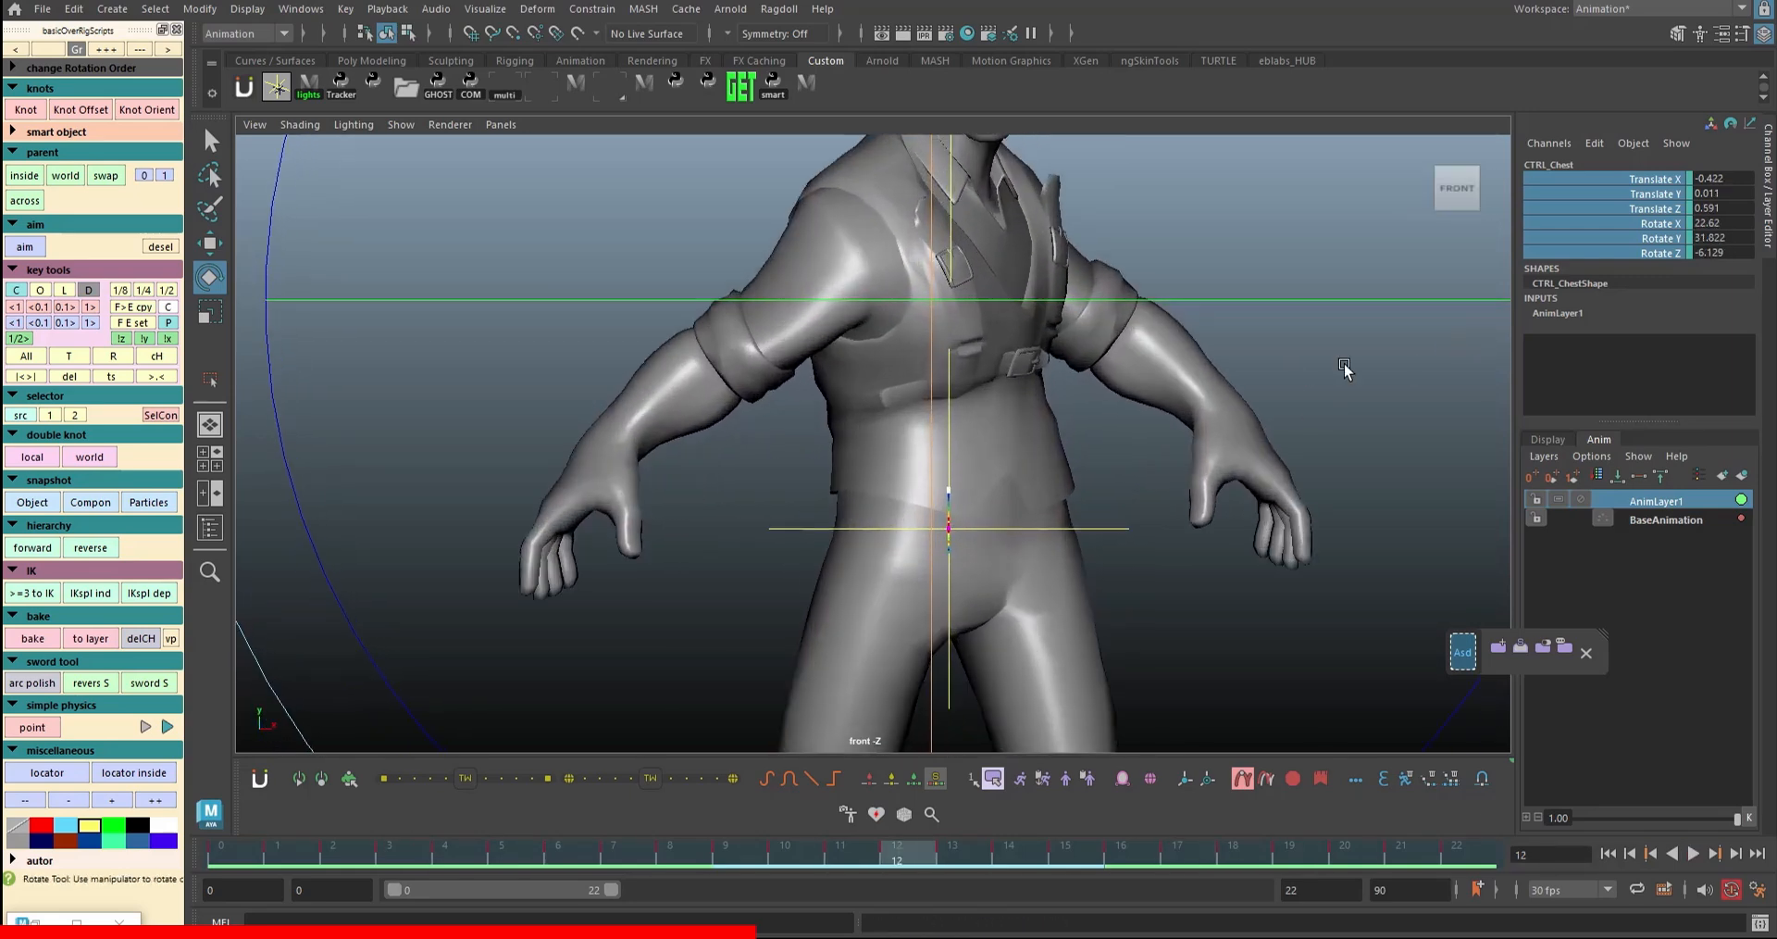
key("alt+v")
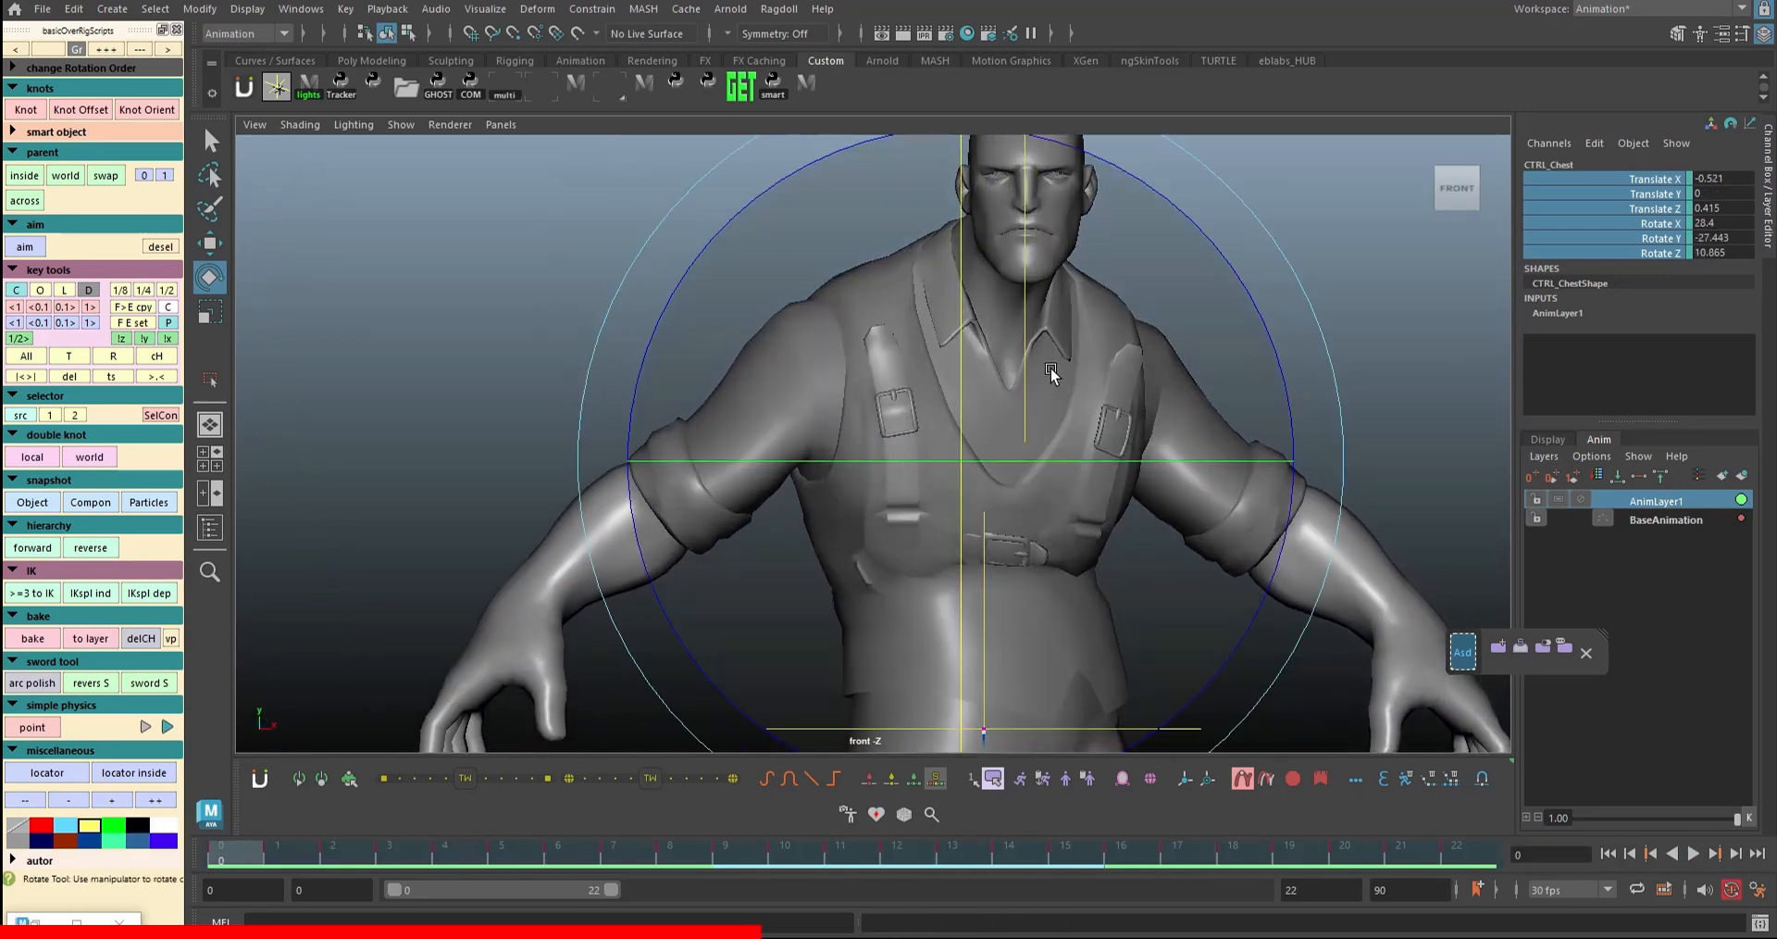
right_click_drag(1147, 335, 1368, 361, "alt")
middle_click_drag(1368, 361, 1359, 499, "alt")
key("alt+period")
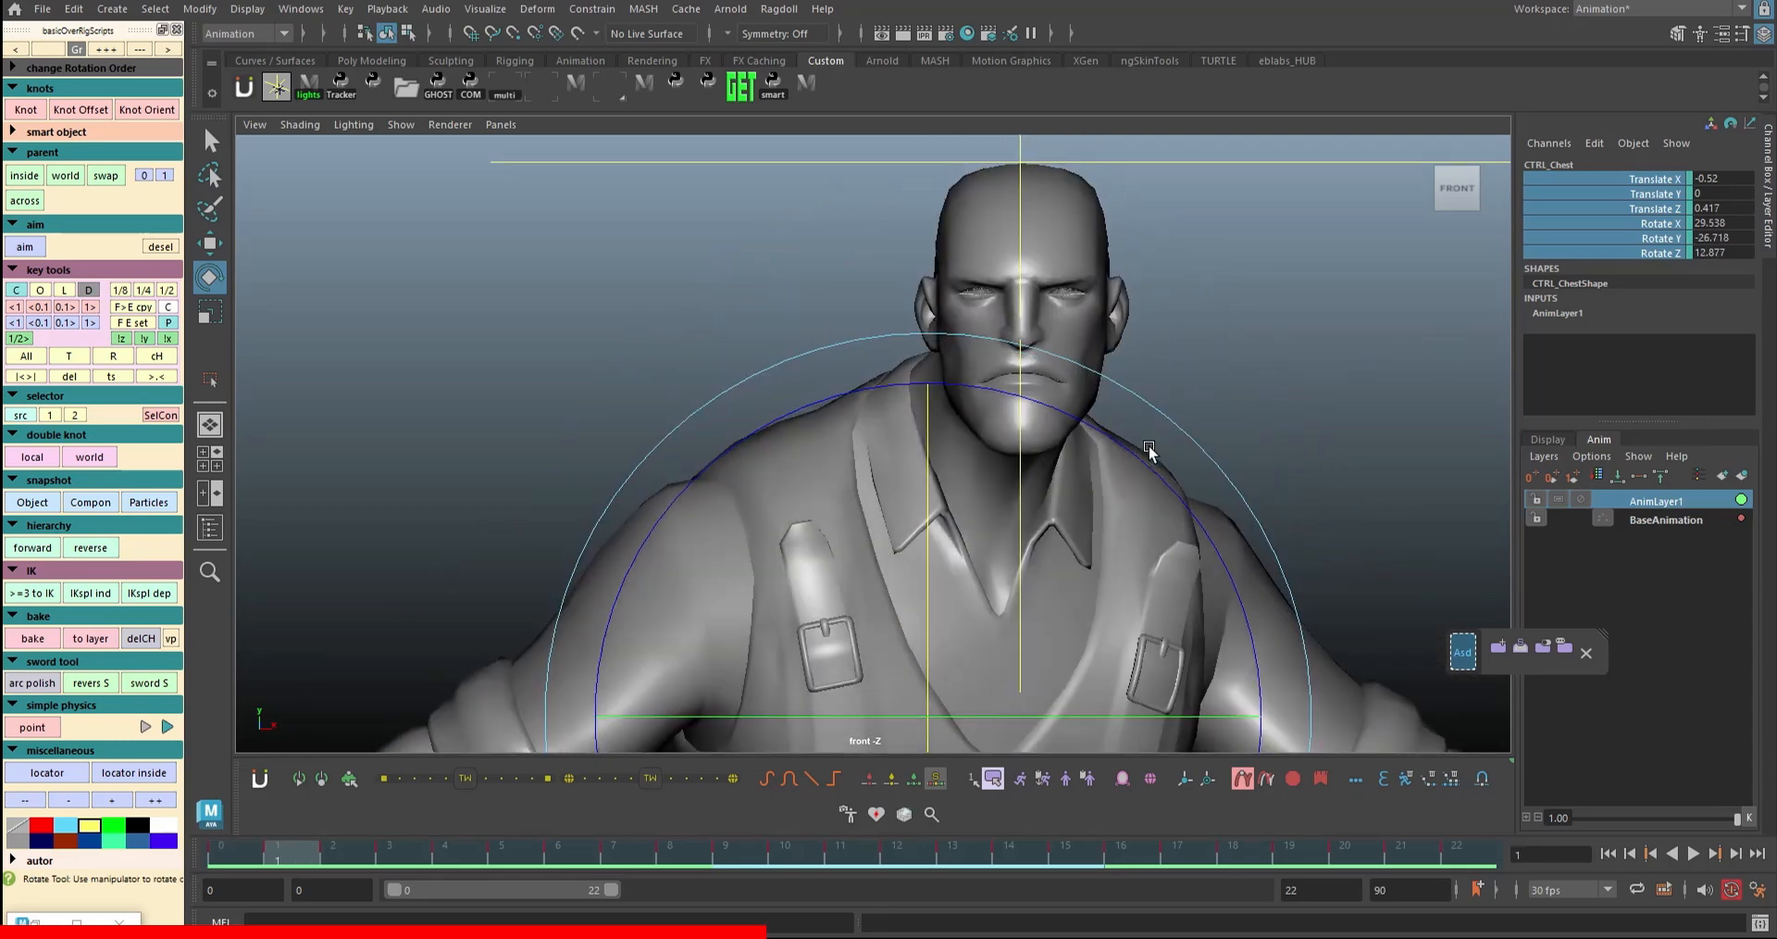
left_click_drag(1150, 450, 1069, 478)
- Step through the frames up to 14 and rotate the chest control there to realign the head with the locator
key("alt+period")
key("alt+period")
key("alt+period")
key("alt+period")
key("alt+period")
key("alt+period")
key("alt+period")
key("alt+period")
key("alt+period")
key("alt+period")
key("alt+period")
key("alt+period")
key("alt+period")
mouse_move(1113, 542)
left_mouse_down()
mouse_move(1080, 519)
mouse_move(1103, 560)
left_mouse_up()
- Rotate the chest control from frame 16 through frame 22 in the front view to keep the head centered on the locator
key("alt+period")
key("alt+period")
left_click_drag(1091, 563, 1116, 599)
key("alt+period")
key("alt+period")
key("alt+period")
key("alt+period")
key("alt+period")
key("alt+period")
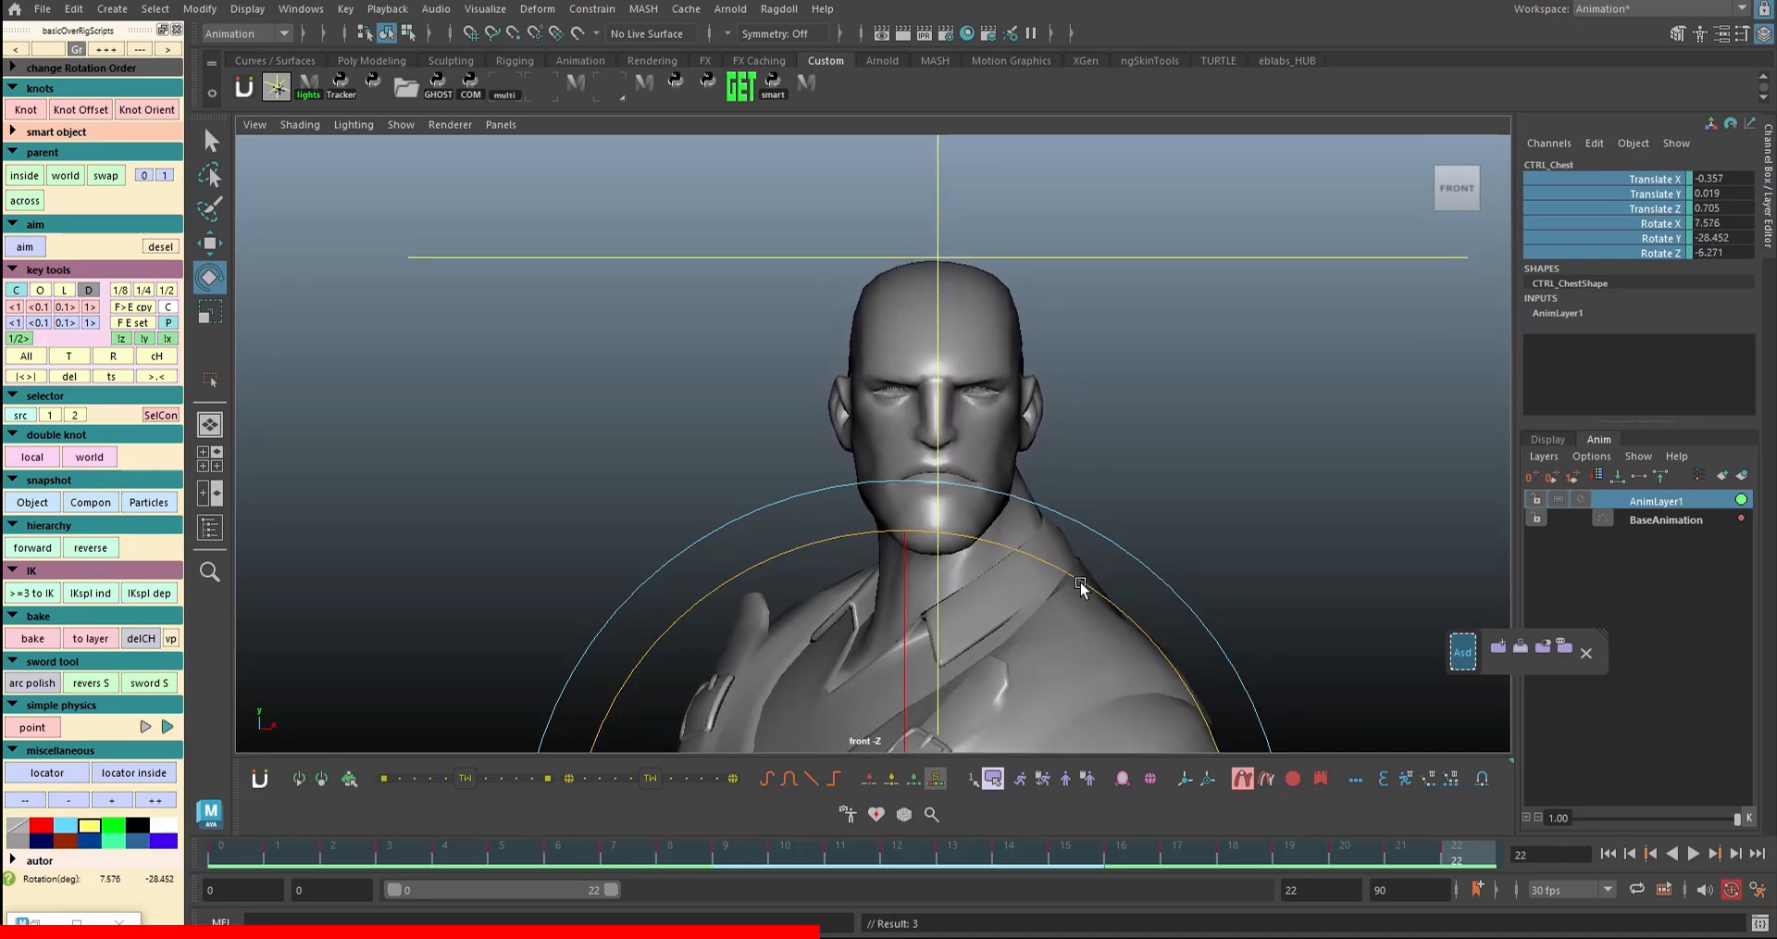
- Play back the chest corrections in the front, side and face camera views to judge the head's stability
key("alt+v")
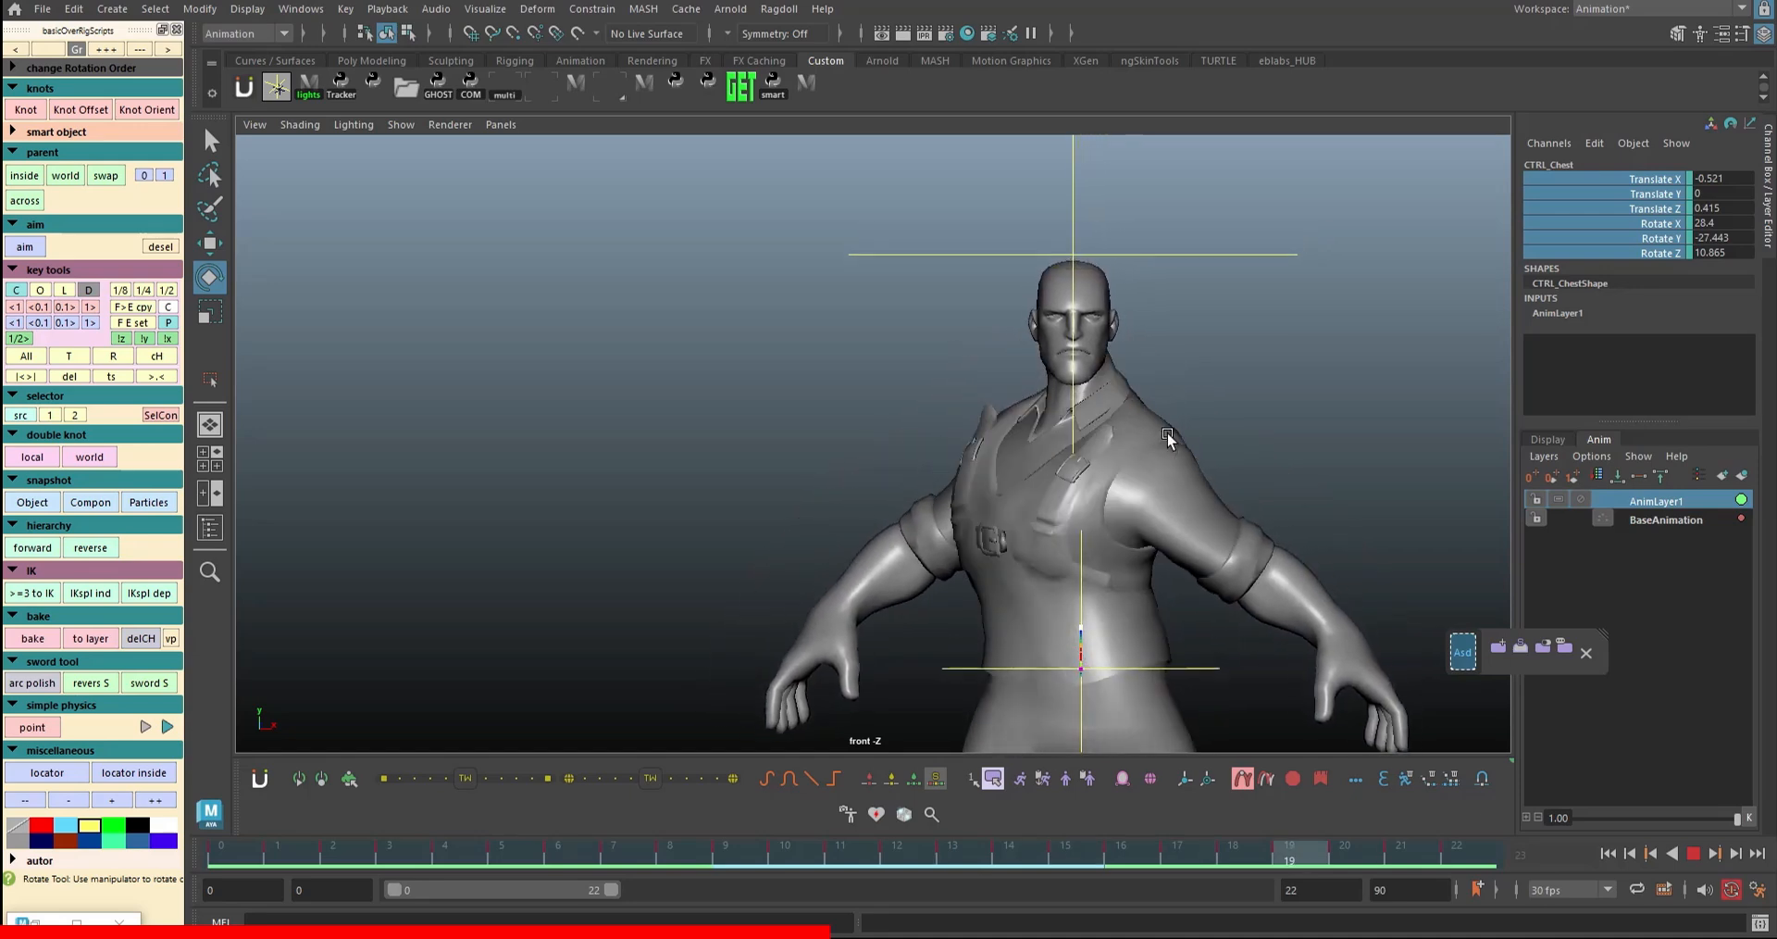
key("space")
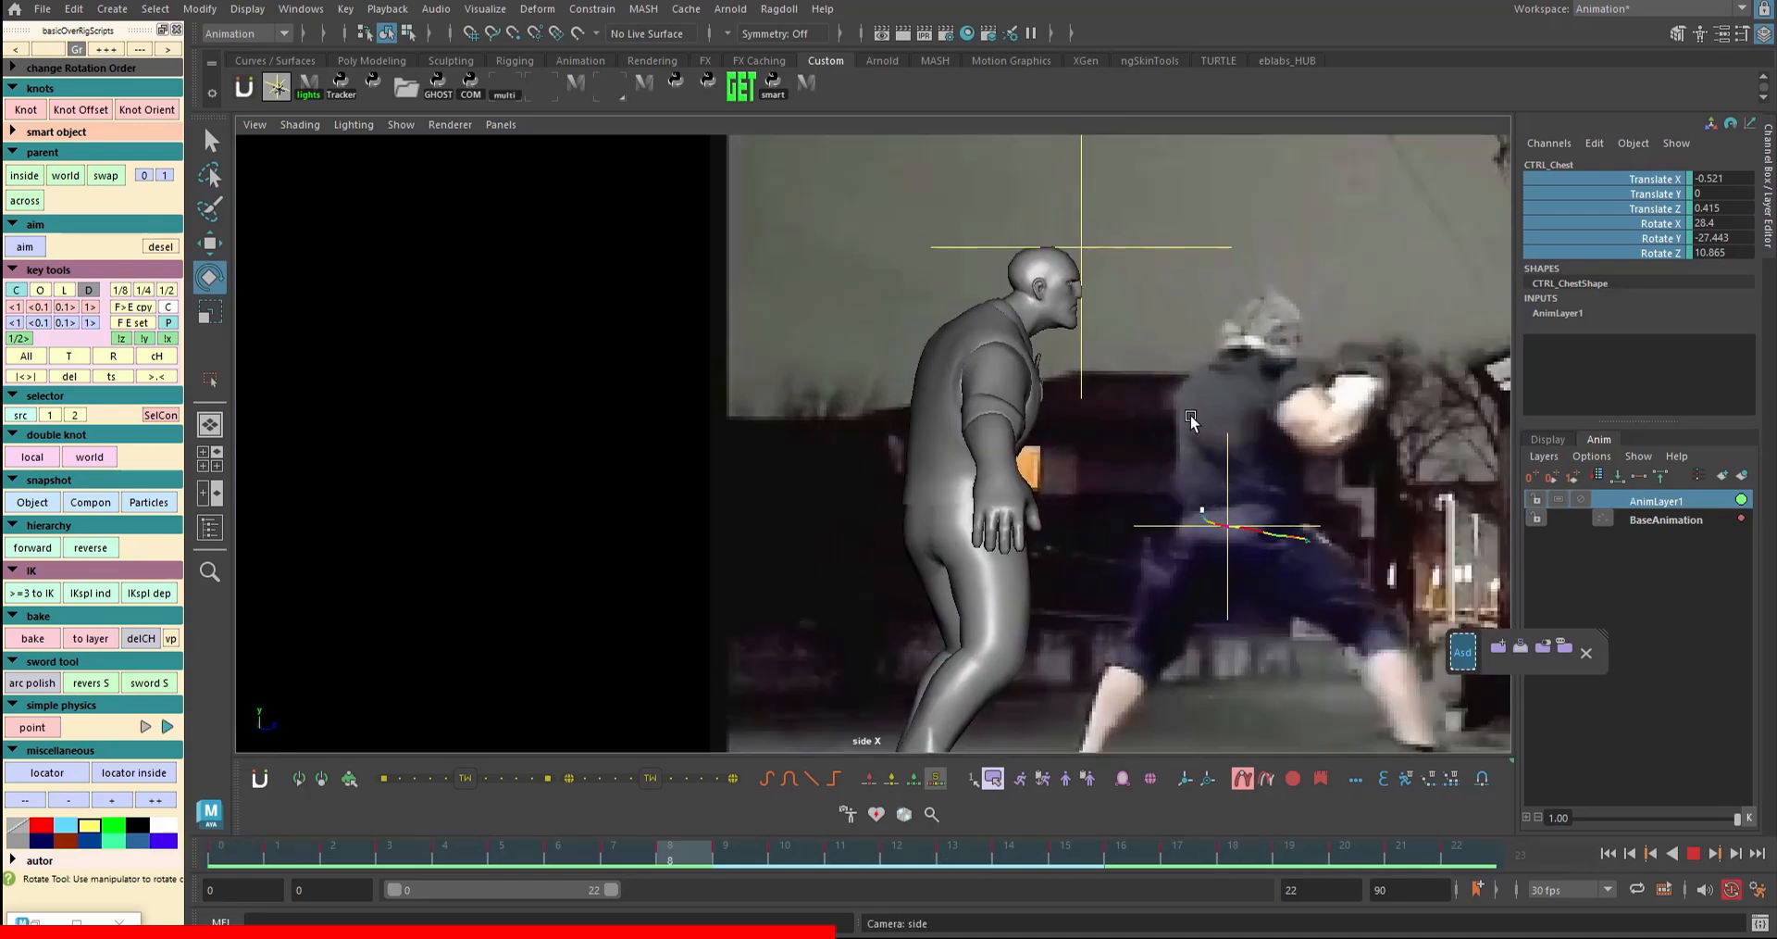
key("bracketright")
key("bracketright")
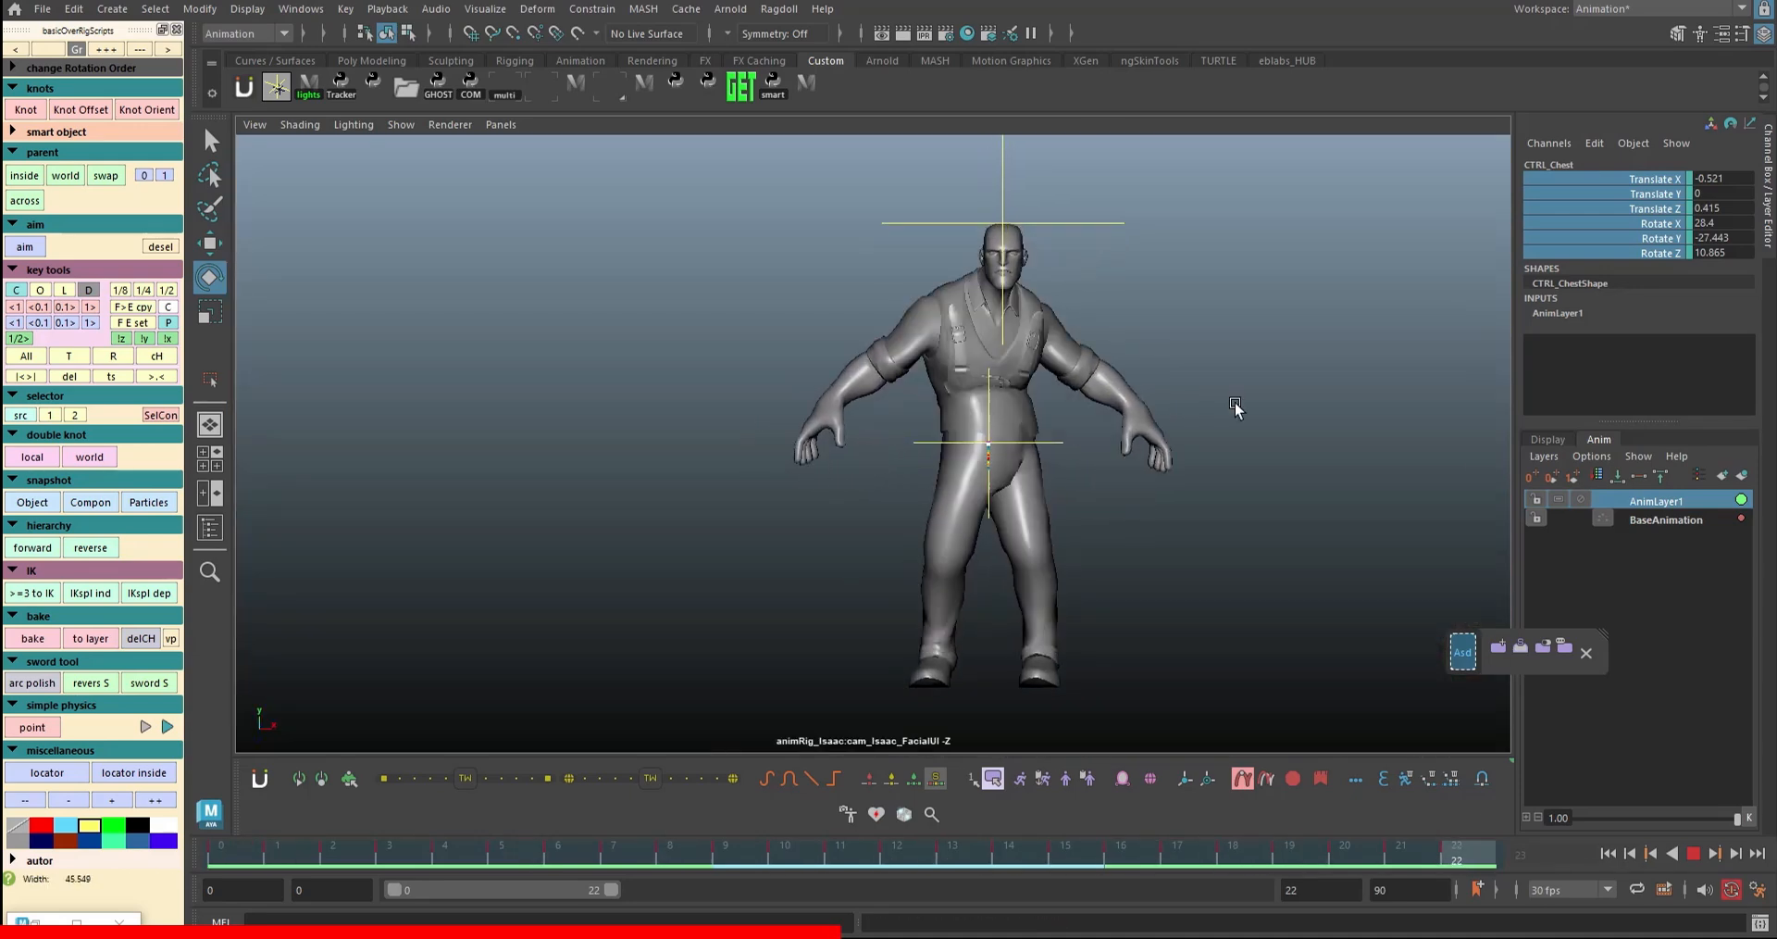
right_click_drag(1236, 407, 1305, 403, "alt")
middle_click_drag(1182, 313, 1147, 425, "alt")
right_click_drag(1151, 389, 1239, 378, "alt")
middle_click_drag(1240, 378, 1121, 422, "alt")
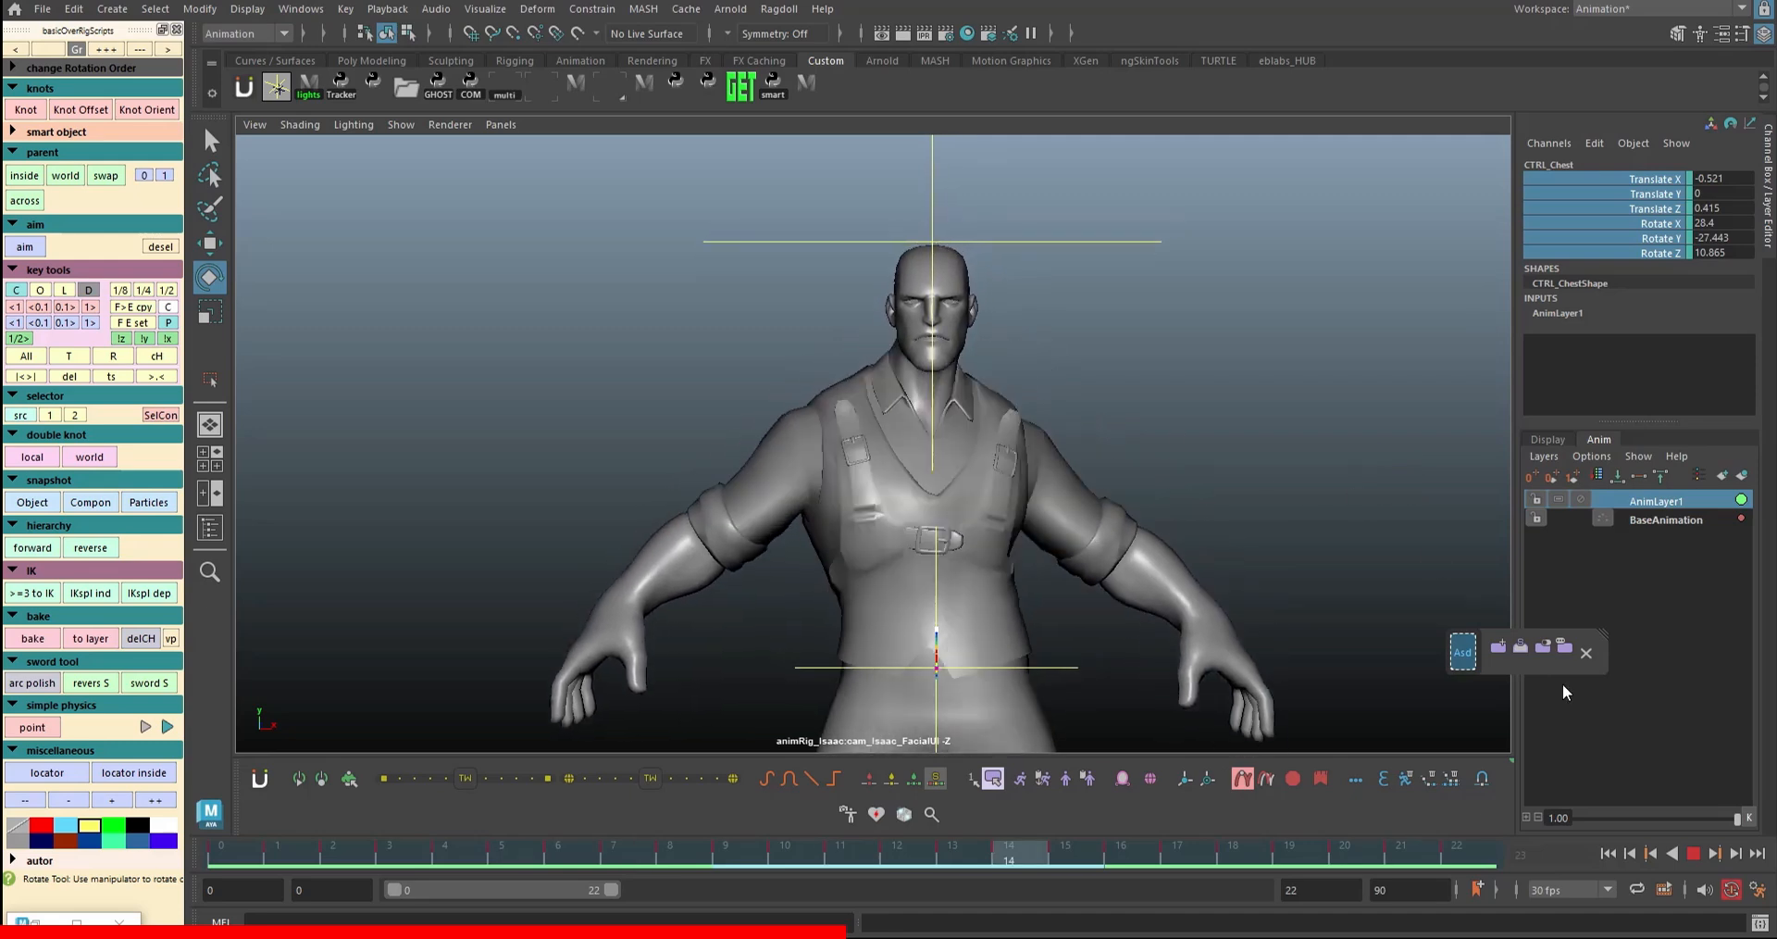
- Reduce the weight of AnimLayer1 to 0.89, review the playback, and merge the layer into the base animation
key("space")
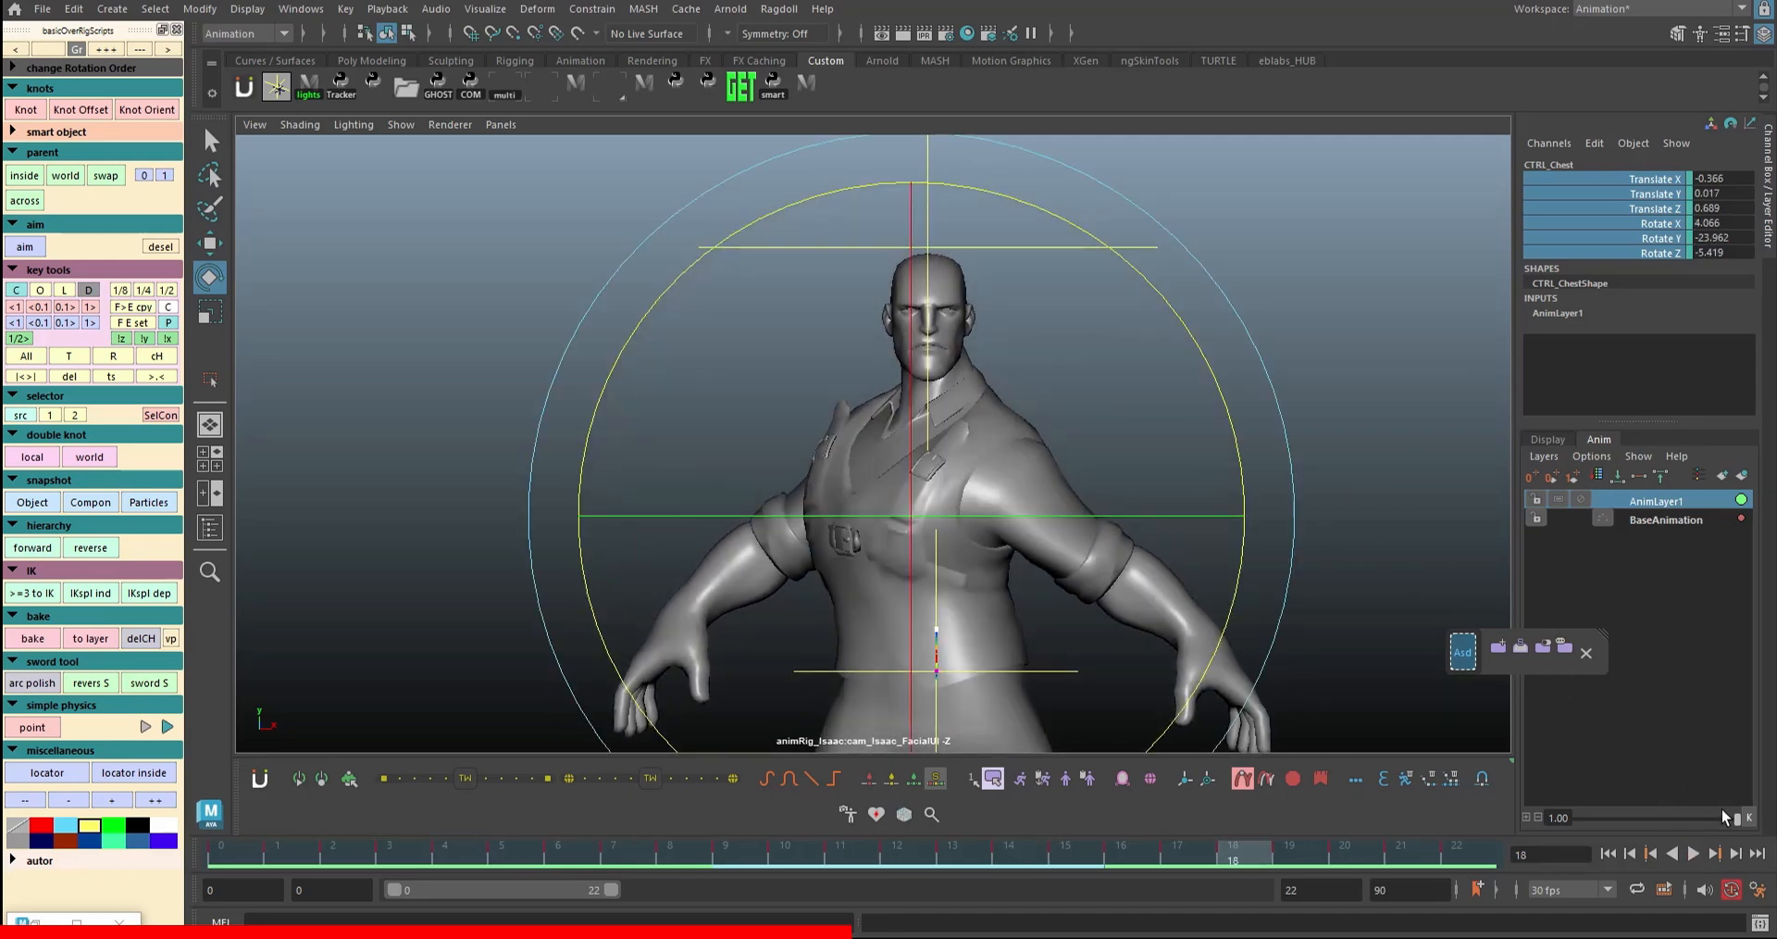
mouse_move(1733, 826)
left_mouse_down()
mouse_move(1578, 814)
mouse_move(1718, 823)
left_mouse_up()
key("space")
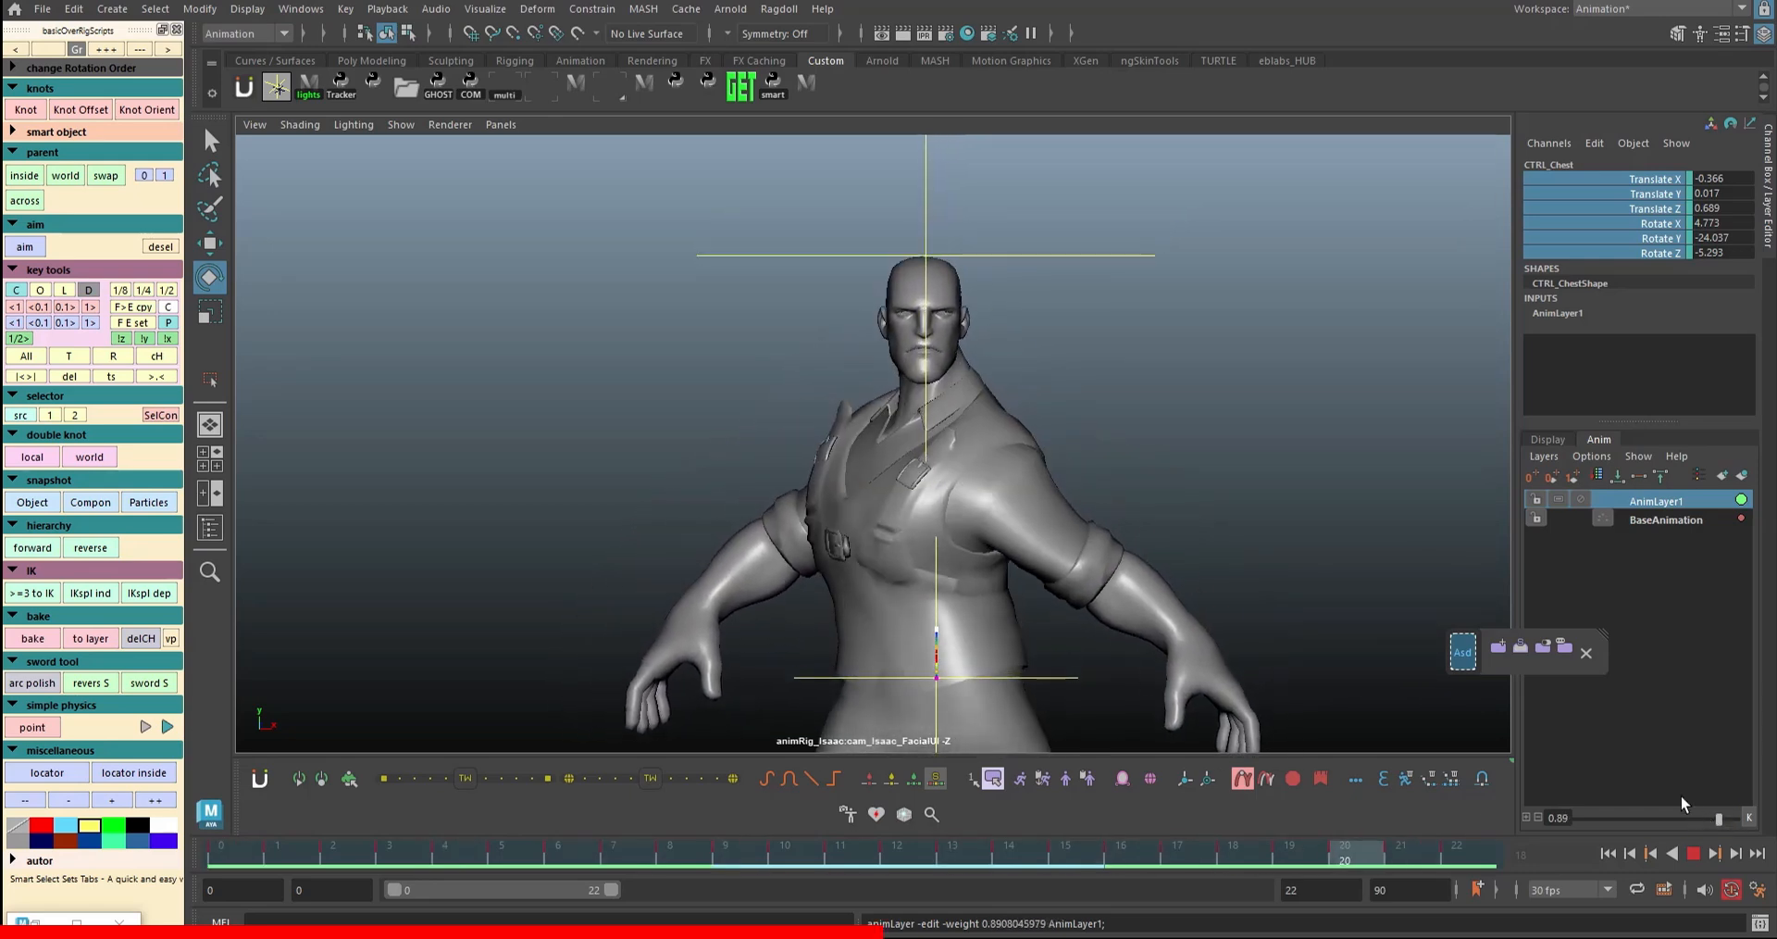
key("alt+v")
left_click(1600, 475)
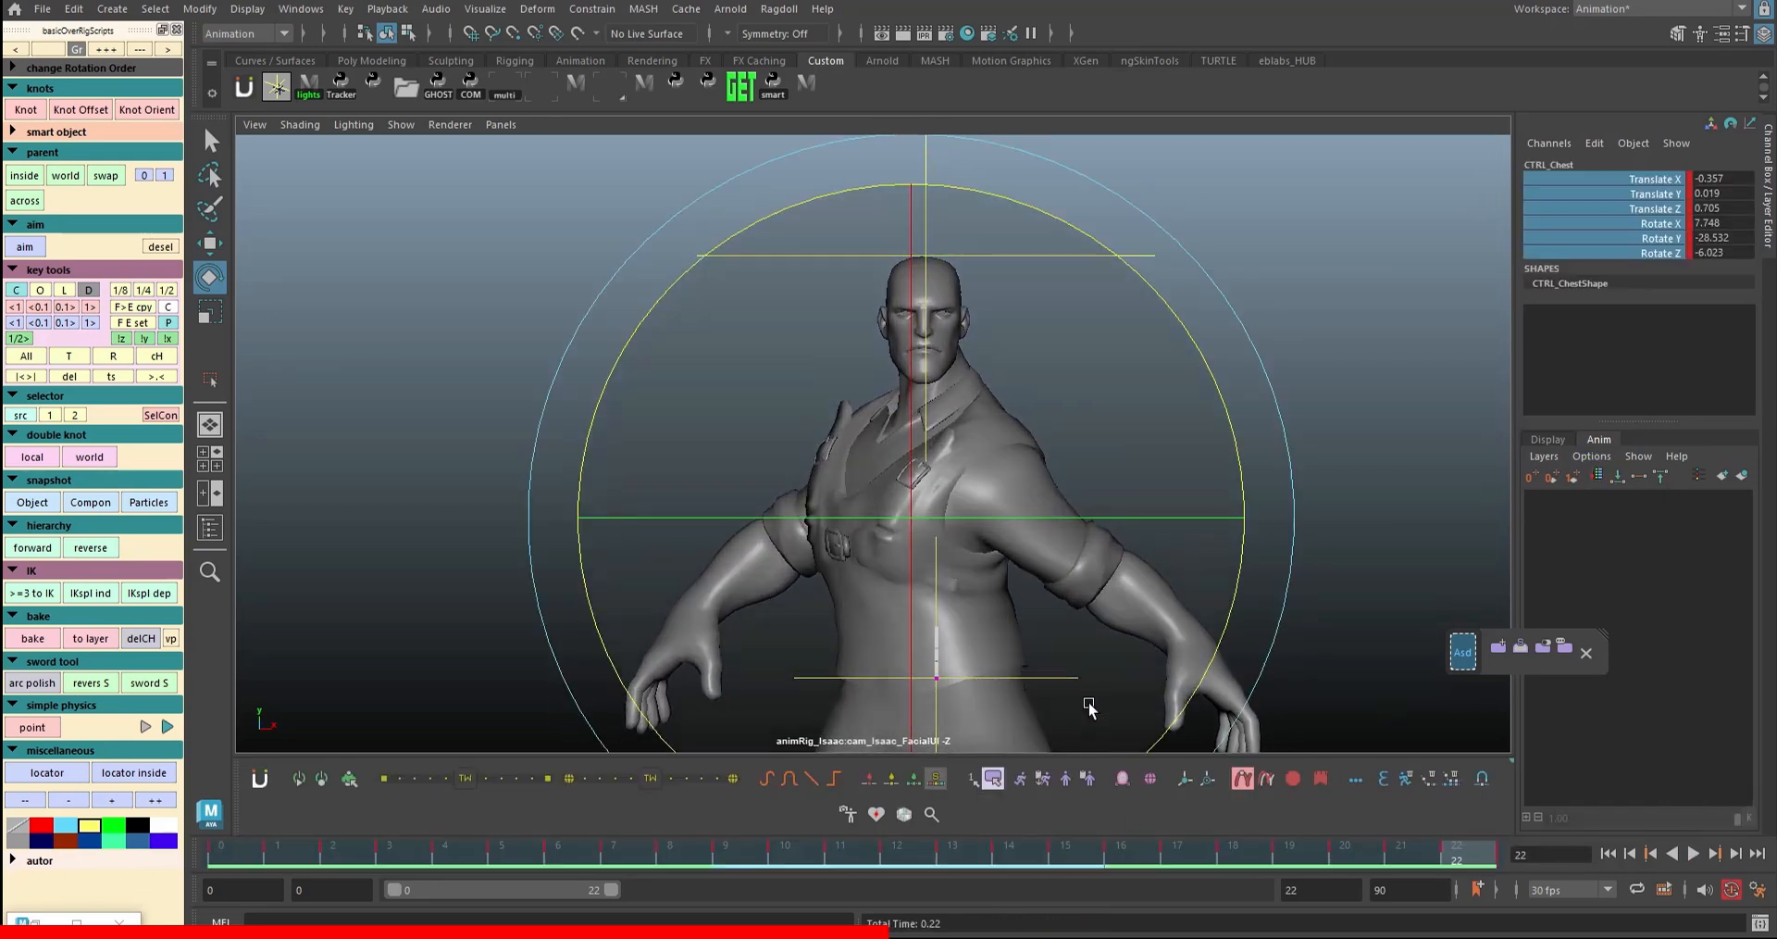
- Play back the merged chest animation in the front and side views to examine the head and body motion
key("alt+v")
key("bracketright")
key("bracketright")
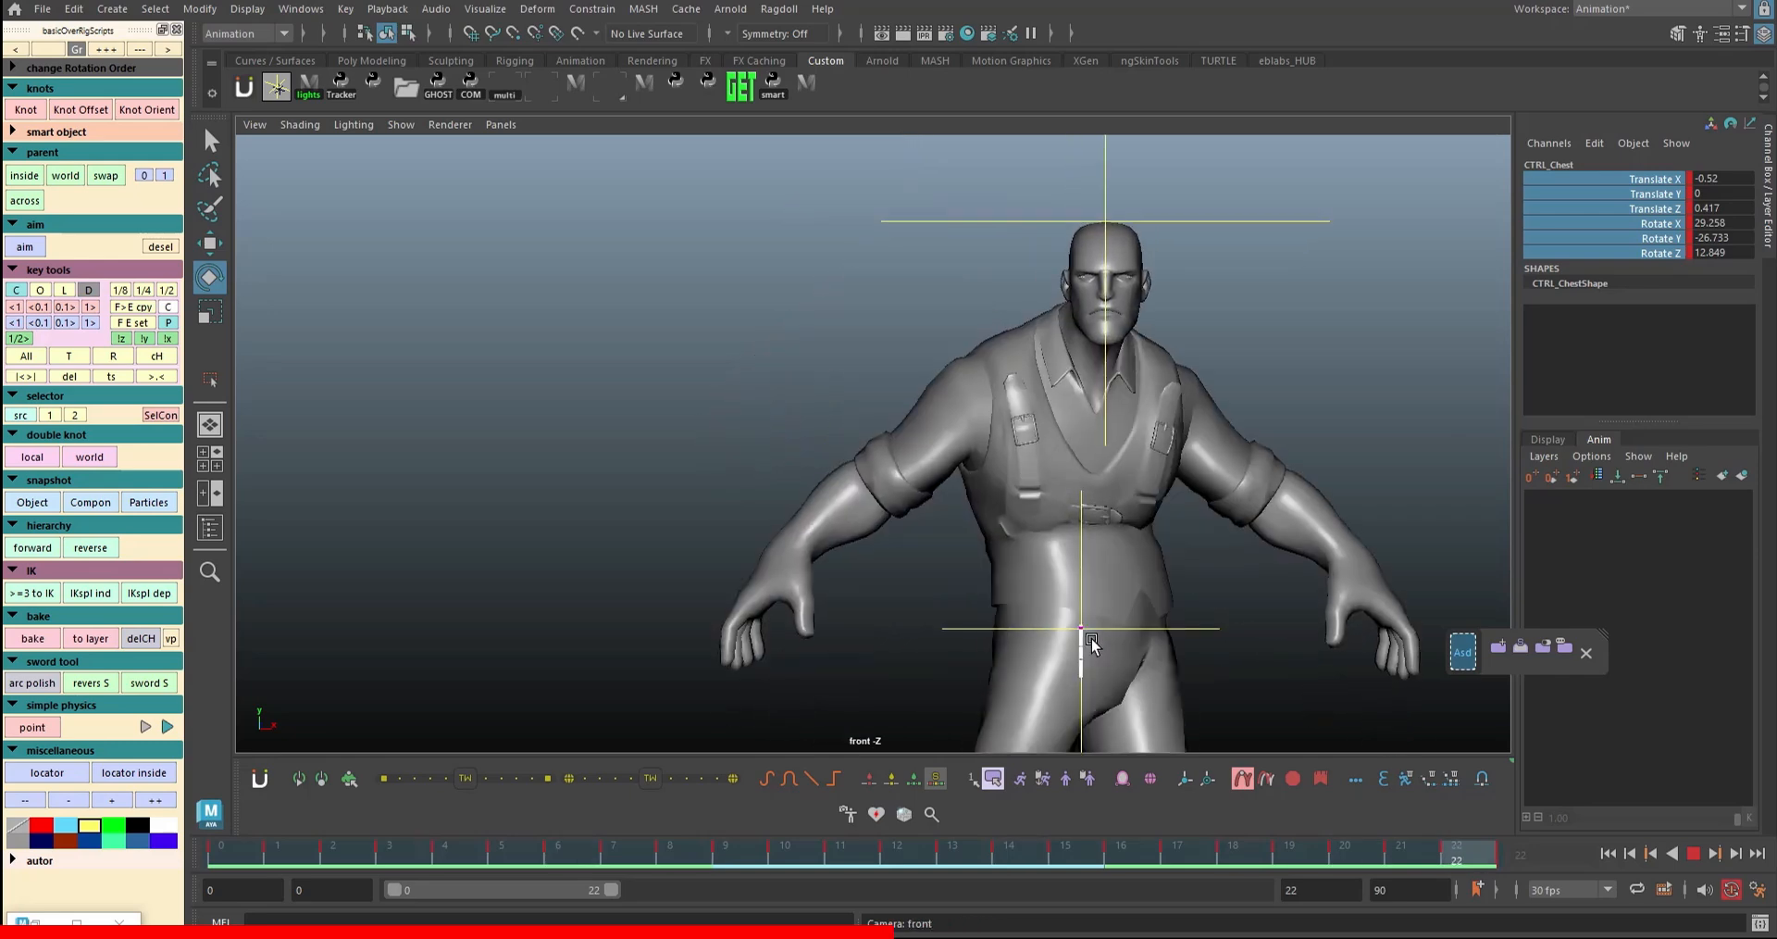
middle_click_drag(1077, 381, 1046, 268, "alt")
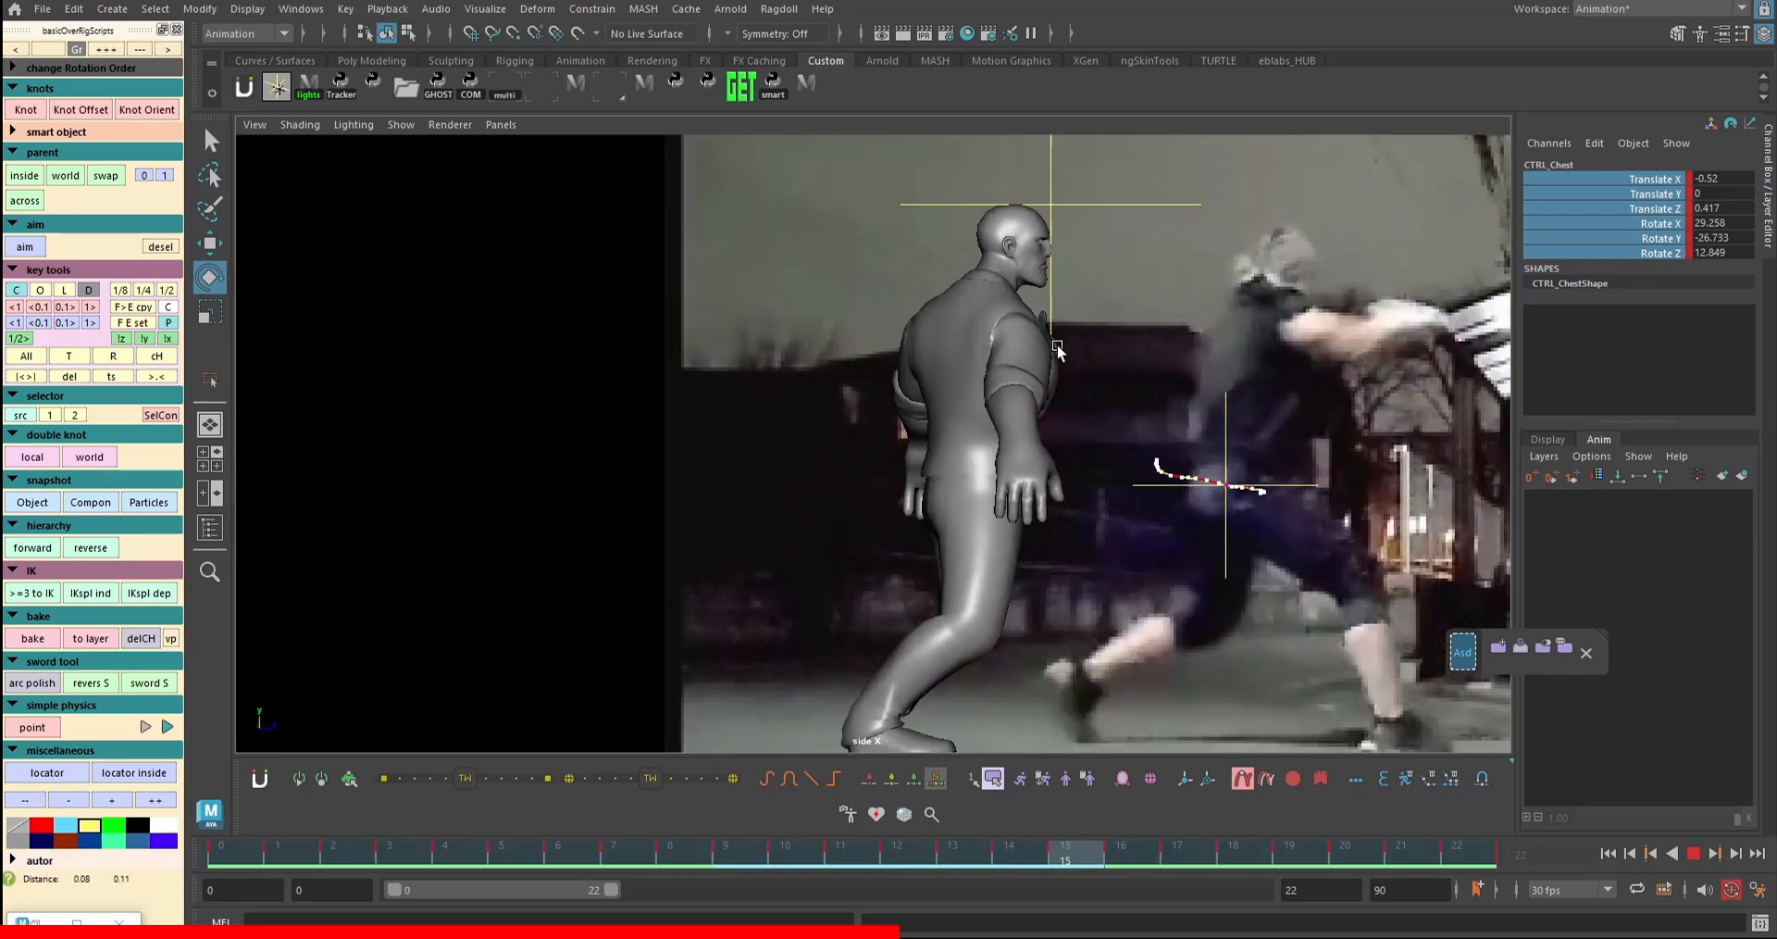
key("alt+v")
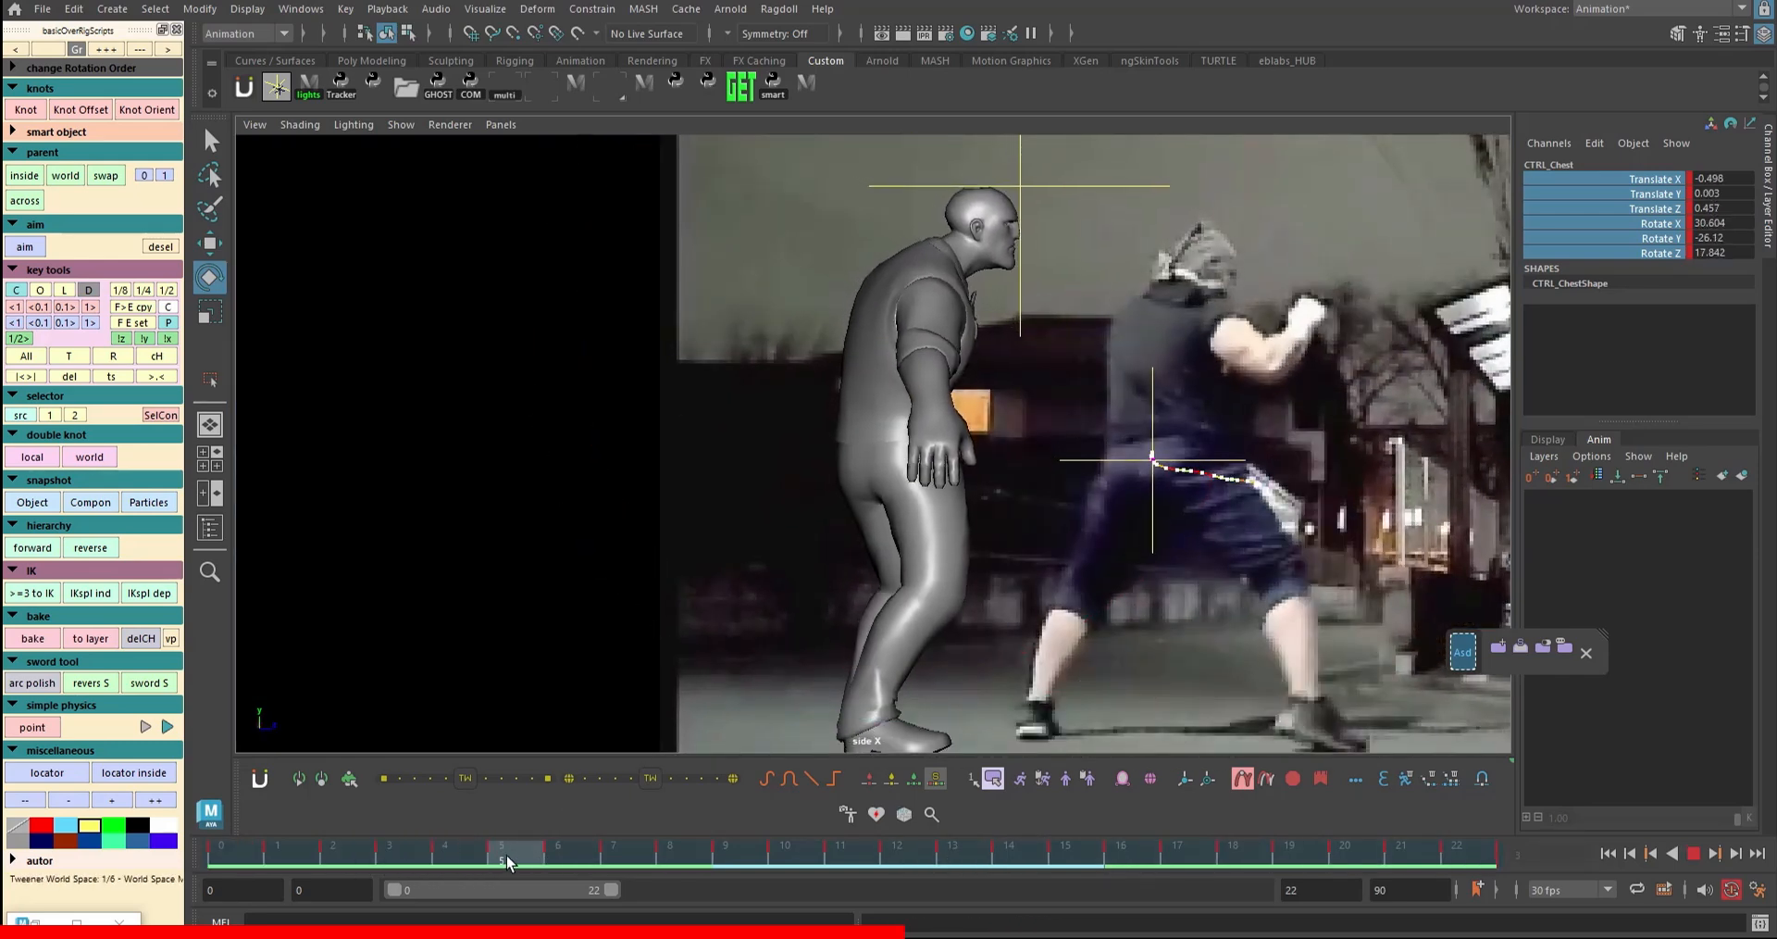
key("alt+v")
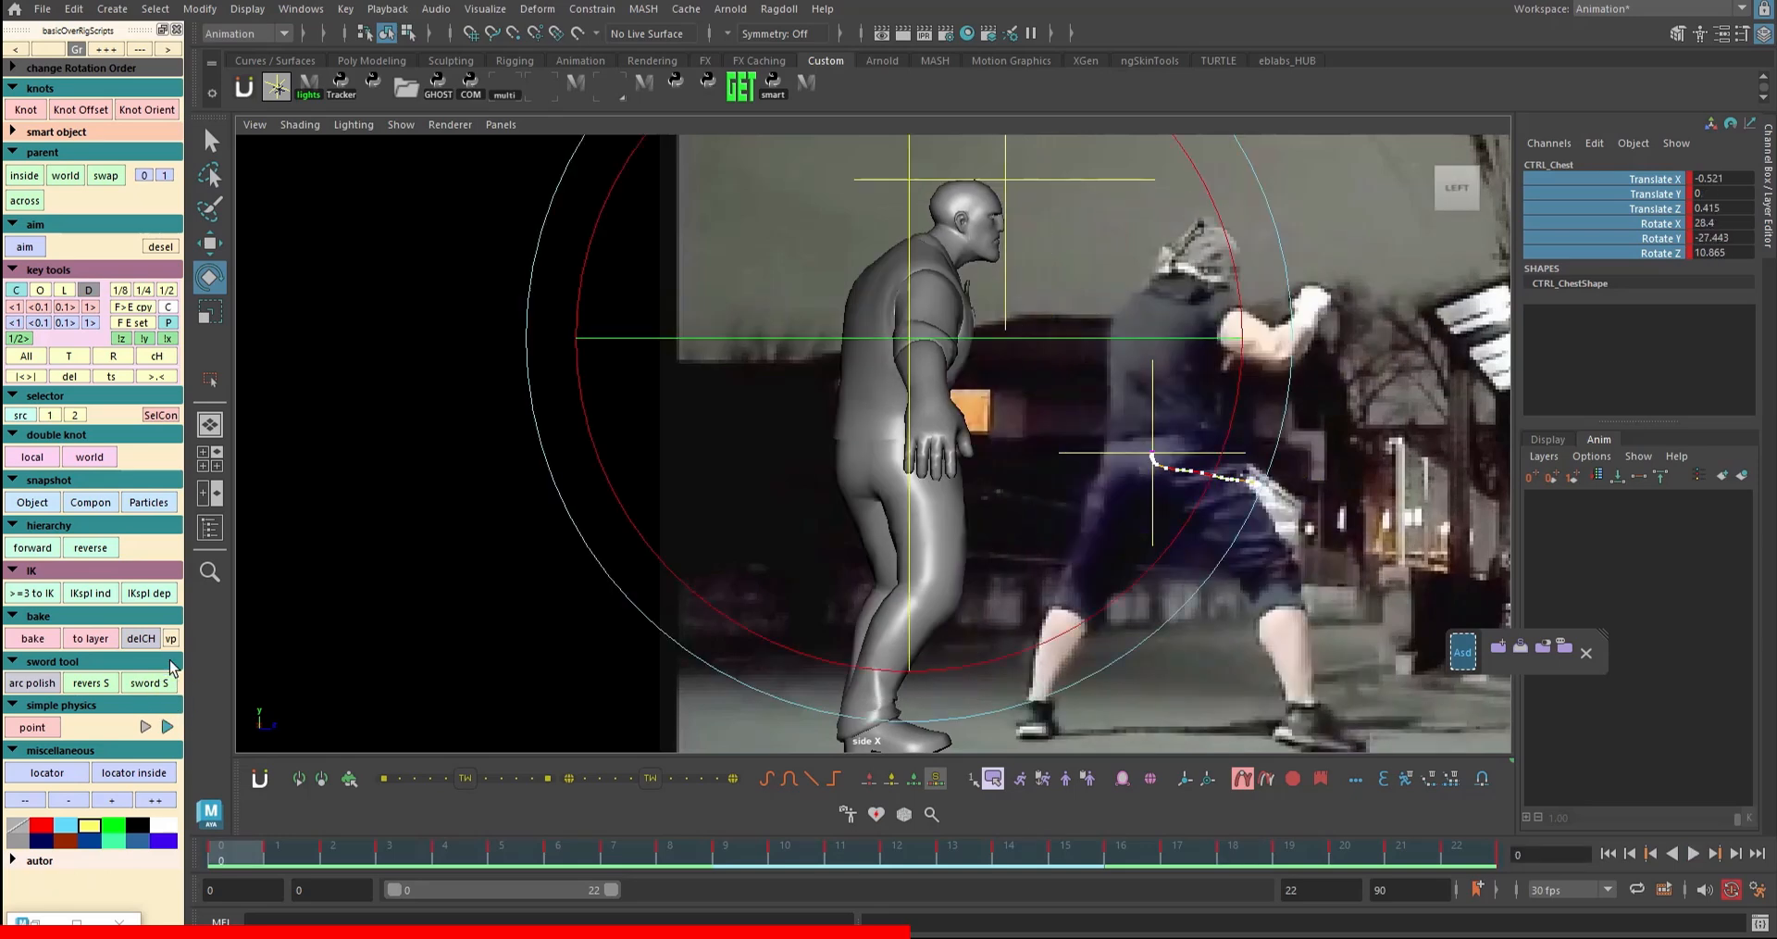
middle_click_drag(1093, 274, 1096, 291, "alt")
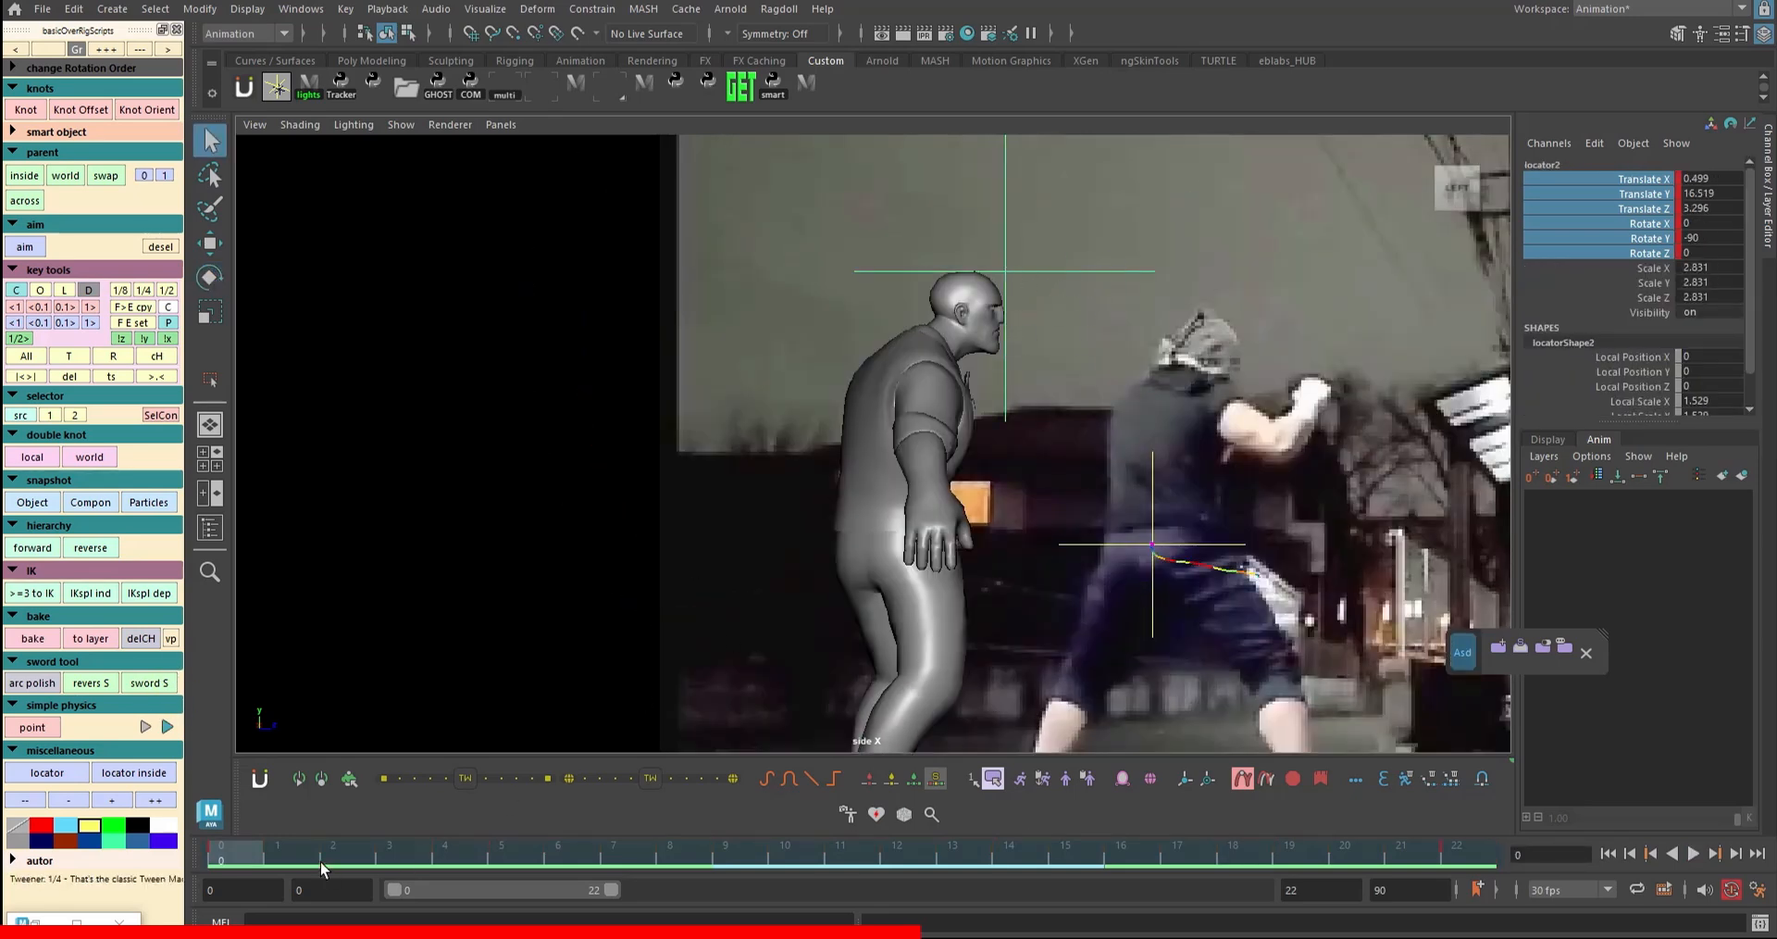
- Compare the looping body motion with the video reference in the side view and examine it in the face camera
key("alt+v")
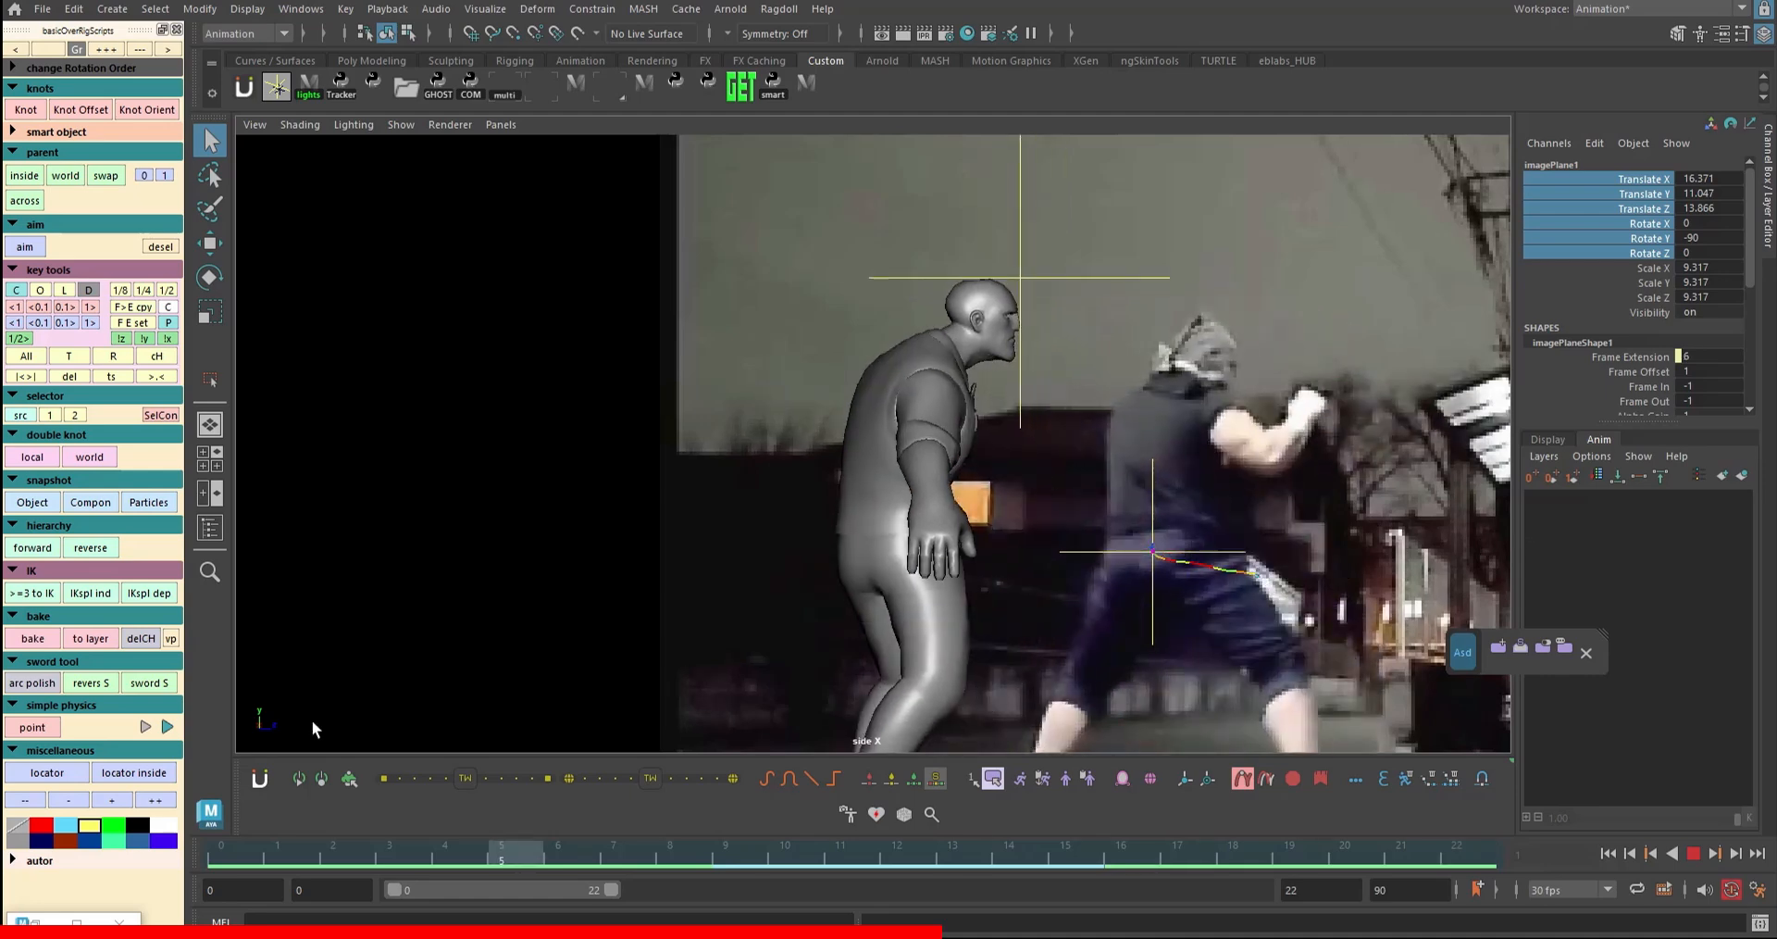
key("space")
key("space")
middle_click_drag(1185, 347, 1172, 269, "alt")
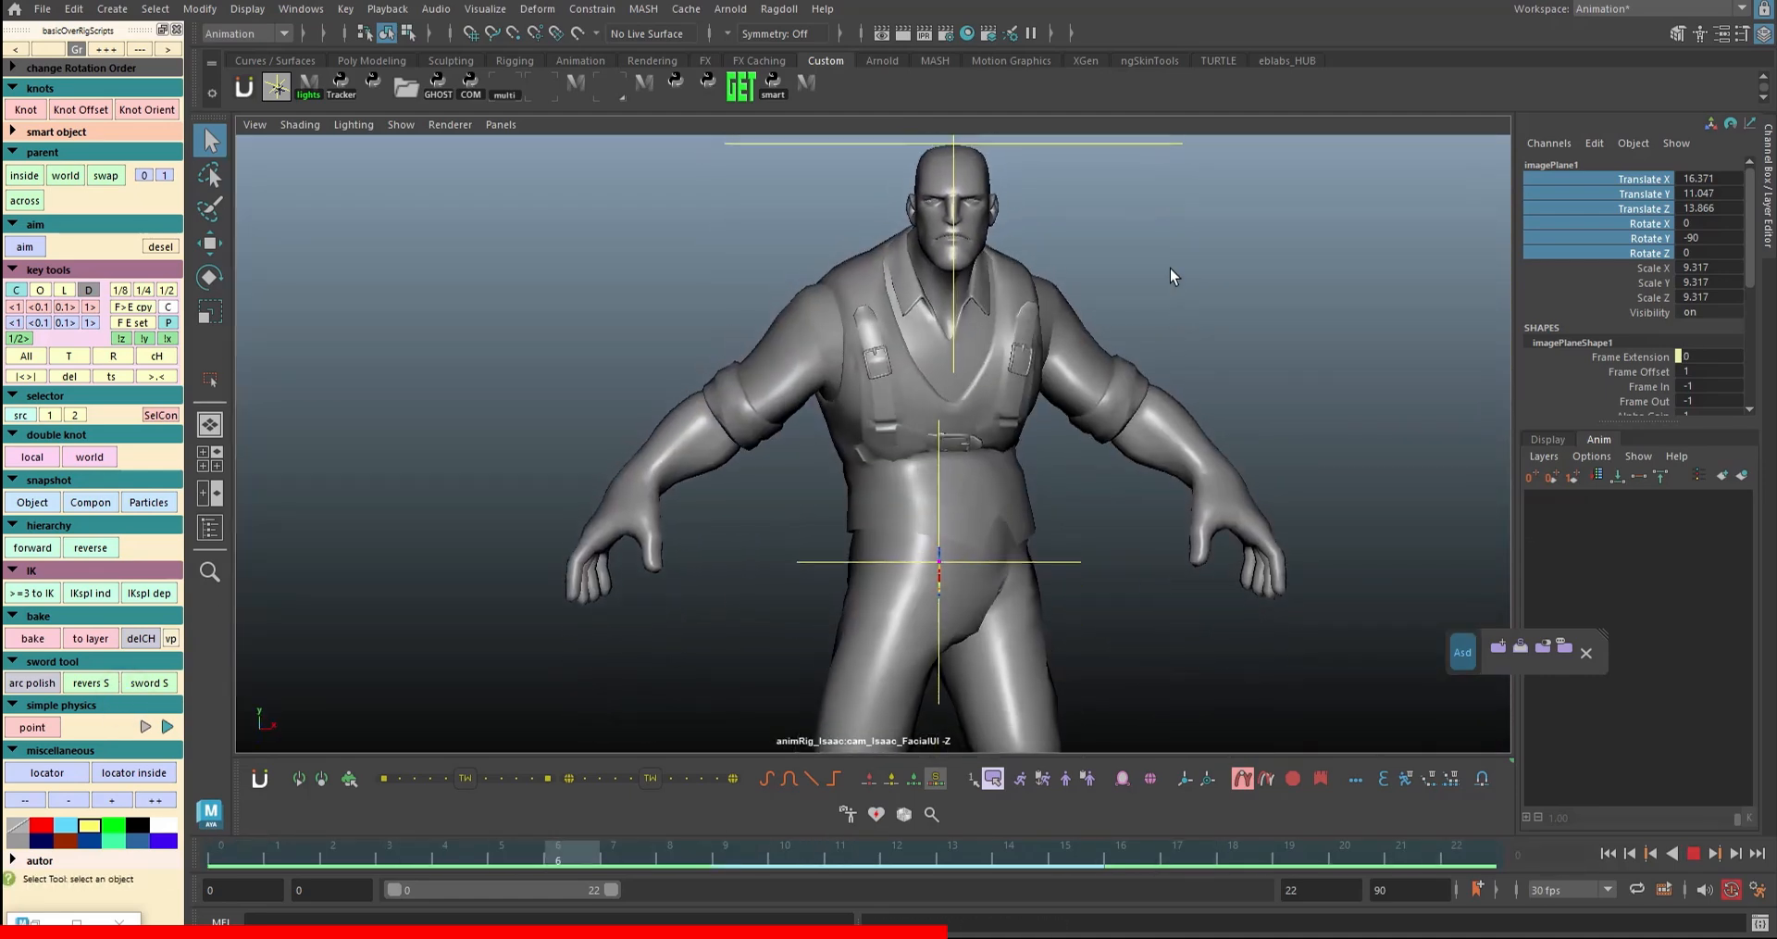
key("c")
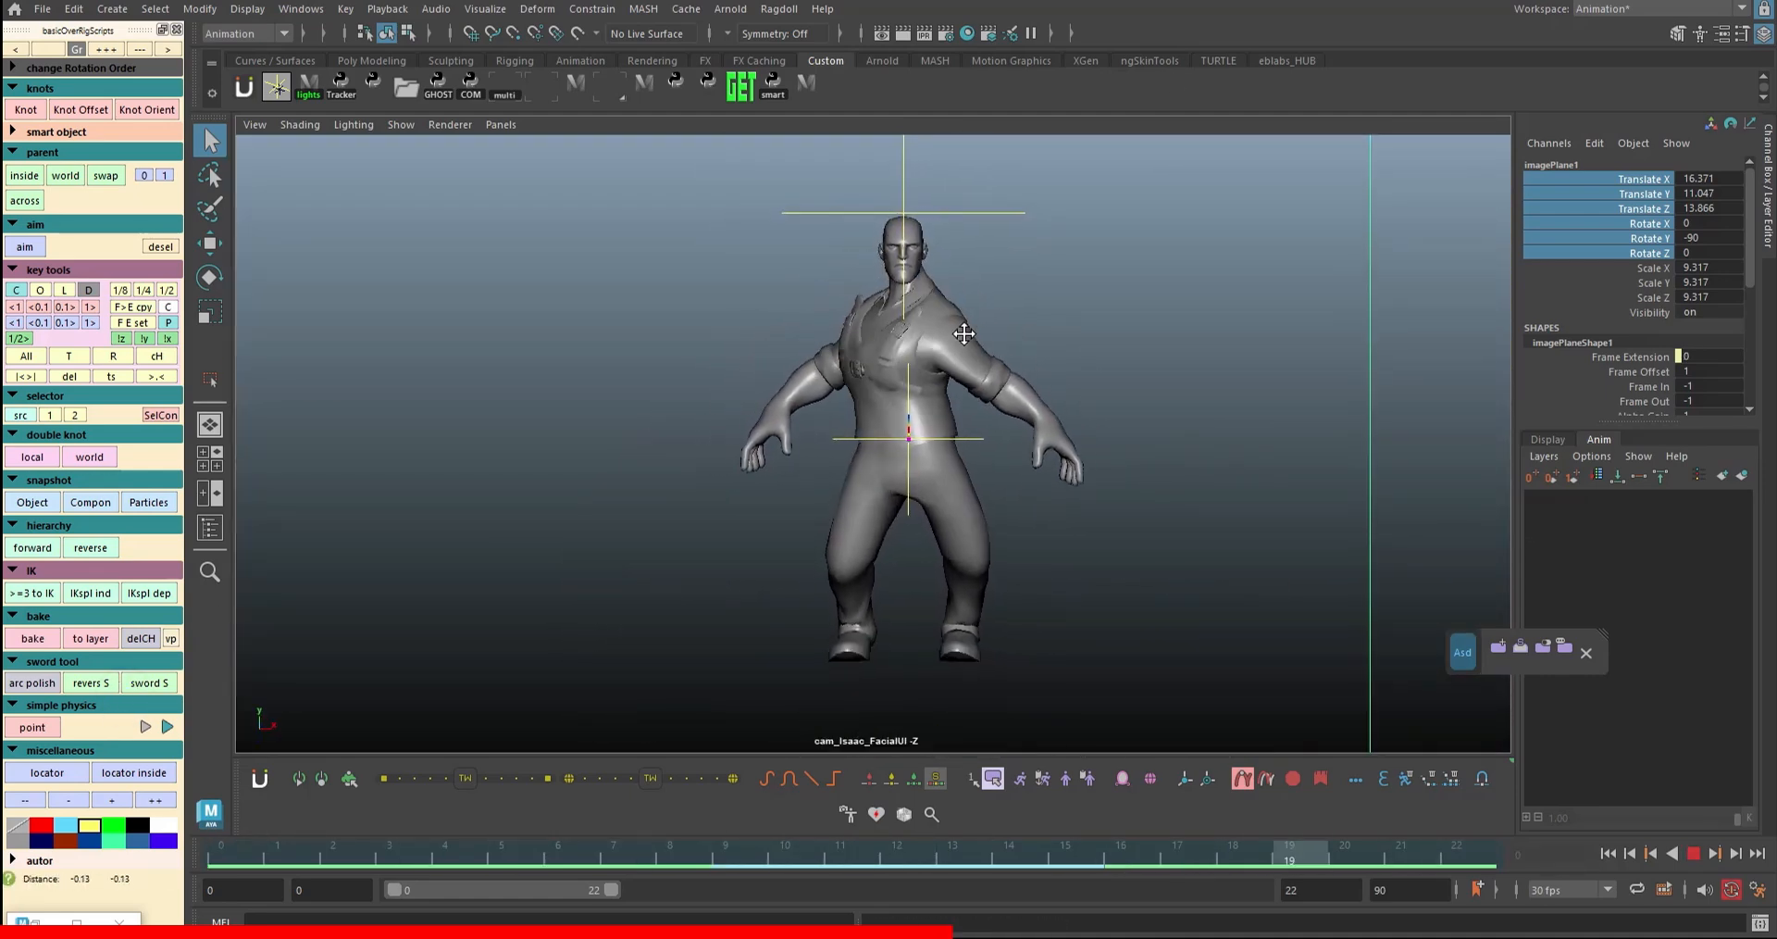
key("c")
key("c")
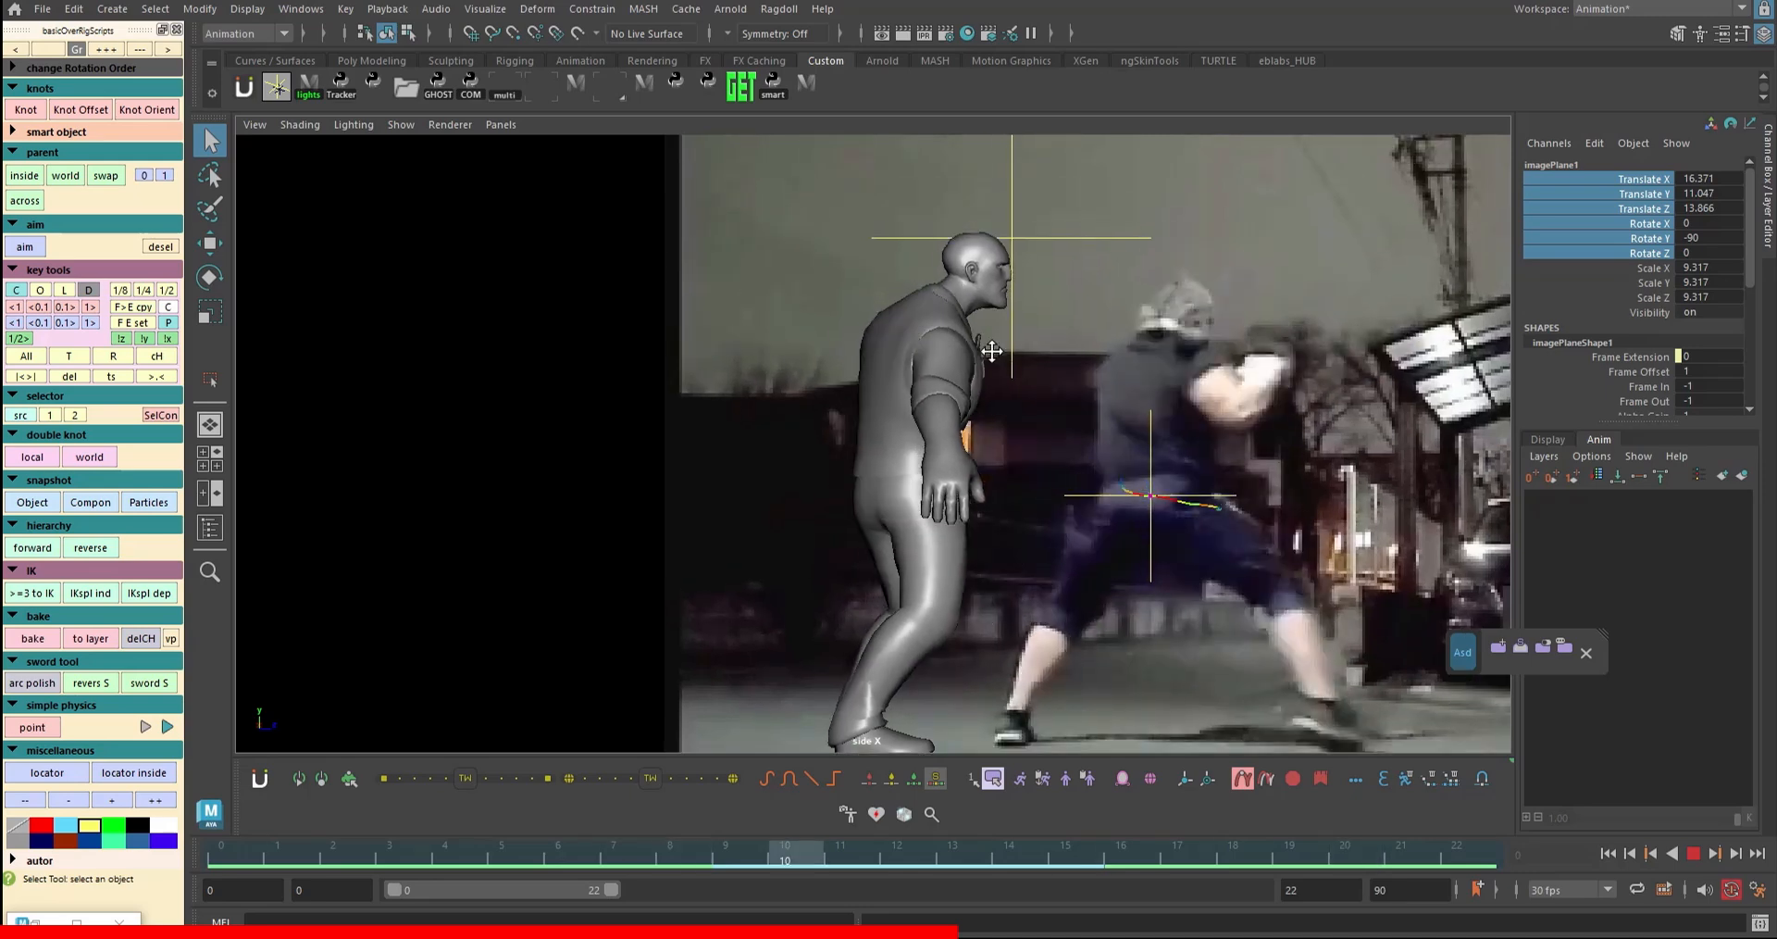
key("alt+v")
- On frame 0, move the right hand control forward and up to raise the arm toward the reference's guard pose
left_click_drag(472, 852, 221, 852)
mouse_move(959, 403)
middle_mouse_down("alt")
mouse_move(984, 400)
mouse_move(960, 403)
middle_mouse_up("alt")
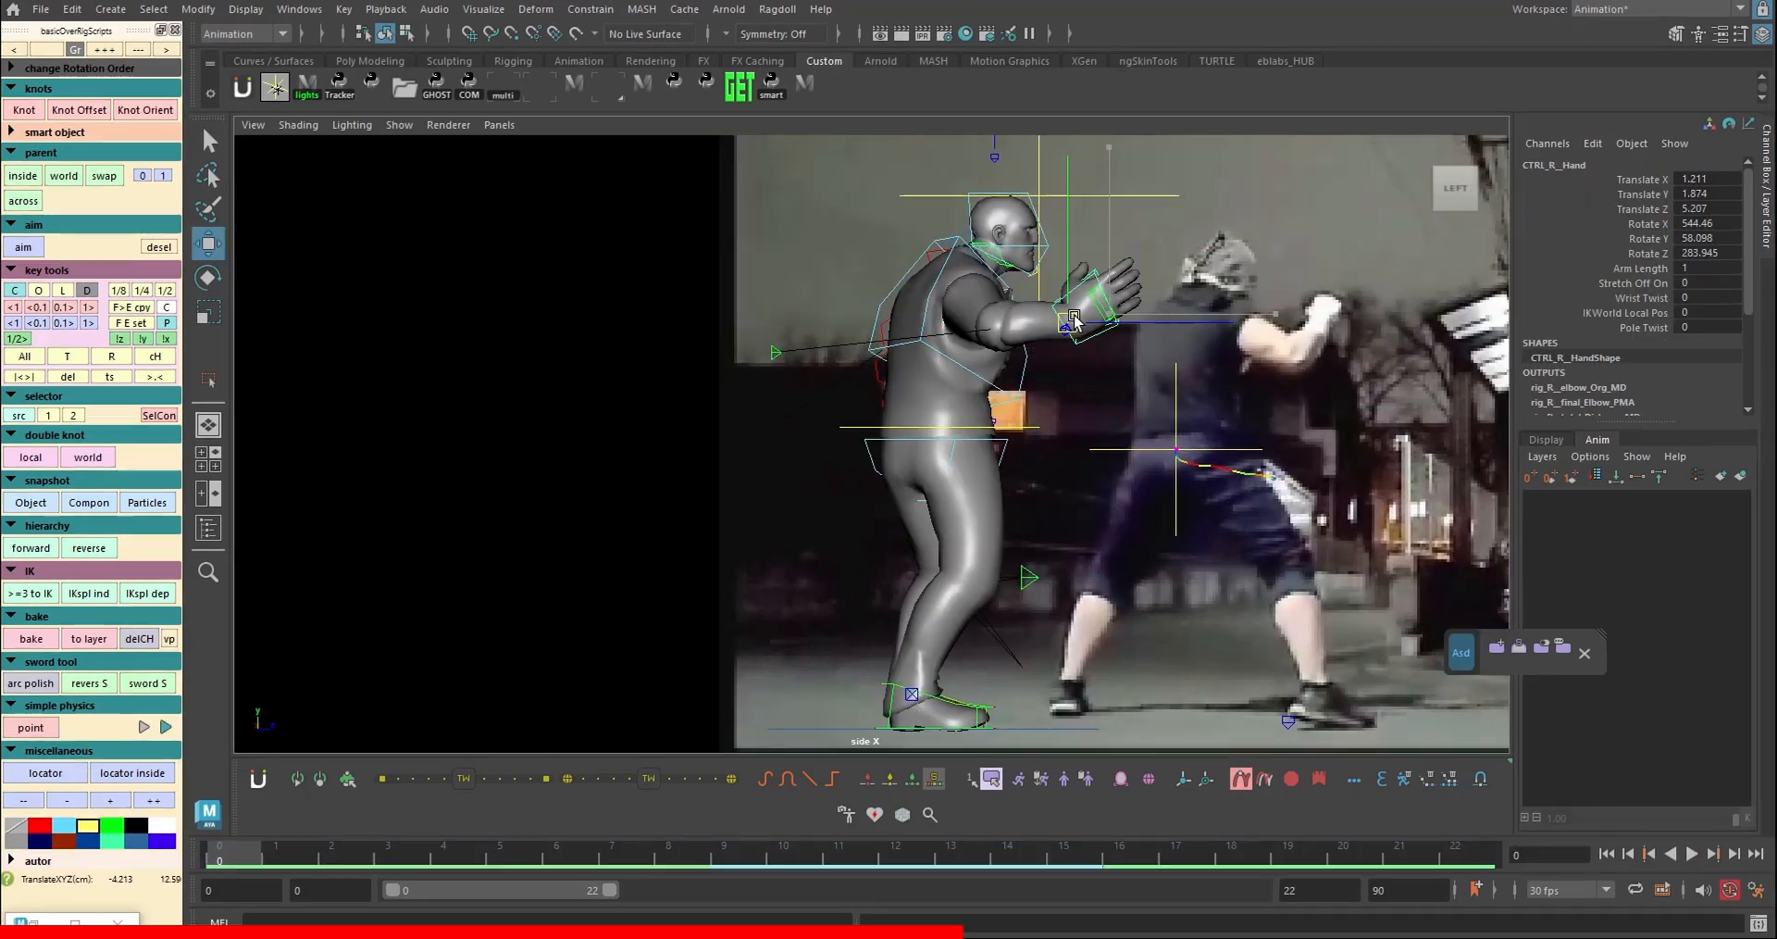
key("c")
middle_click_drag(1145, 267, 1199, 285, "alt")
- Select the right hand, elbow pole and collar controls and save them as a green selection set
left_click(702, 429)
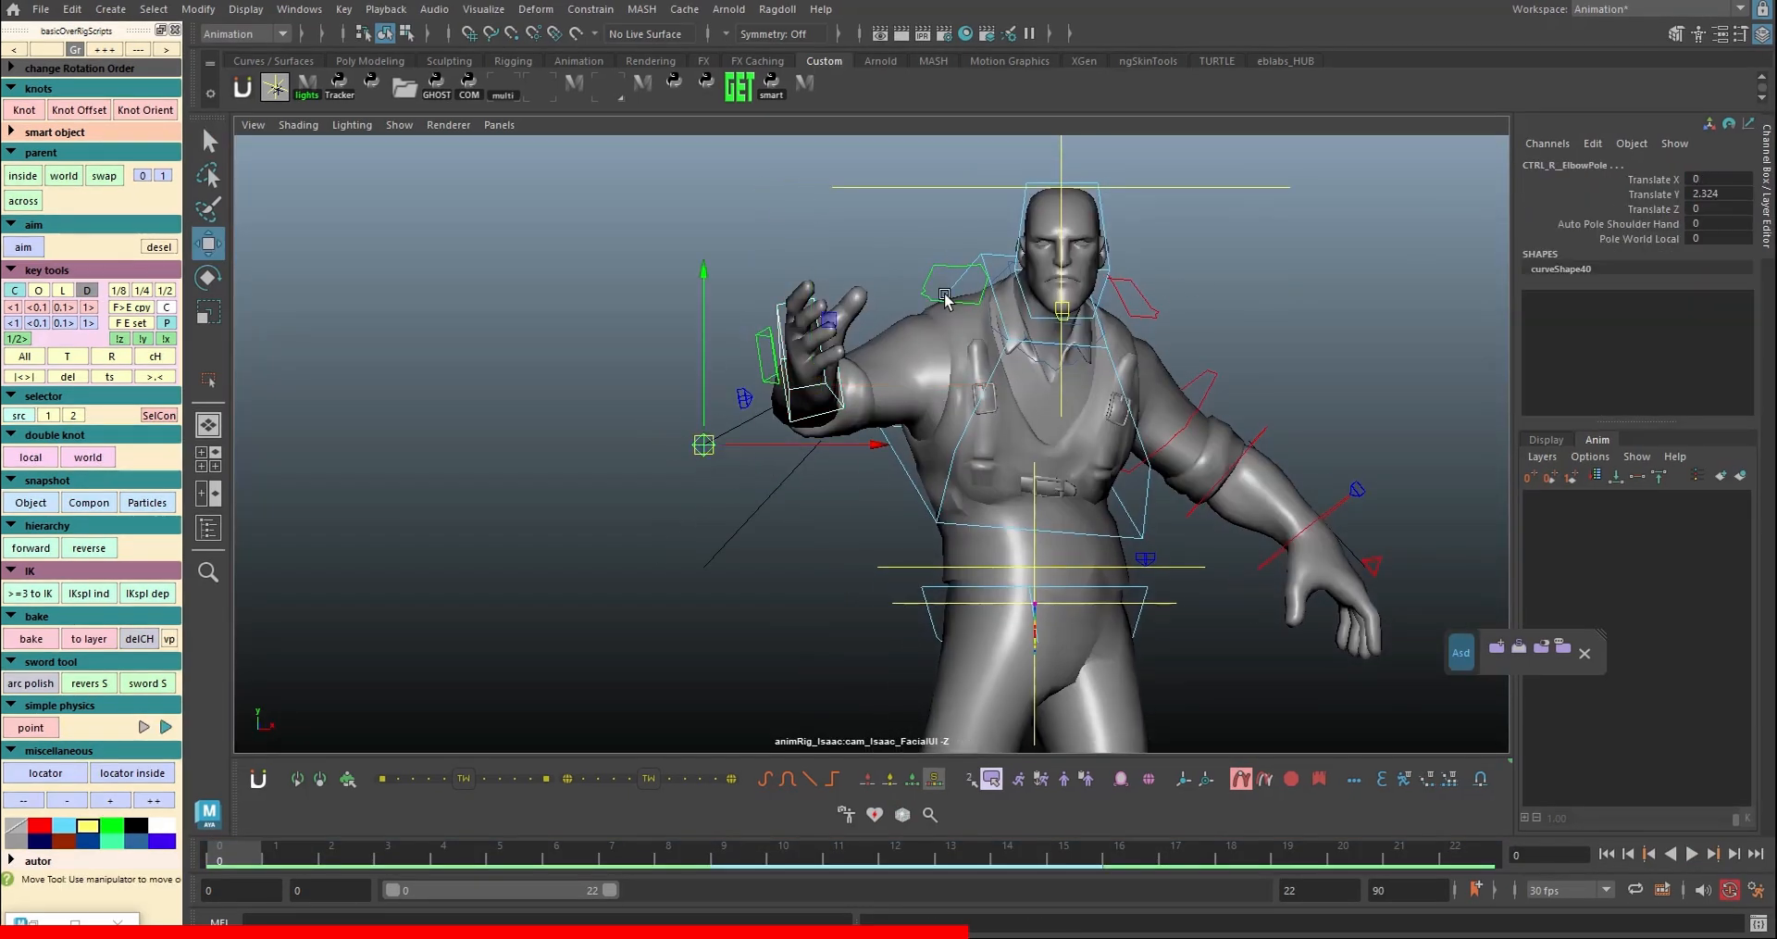
left_click(1494, 647)
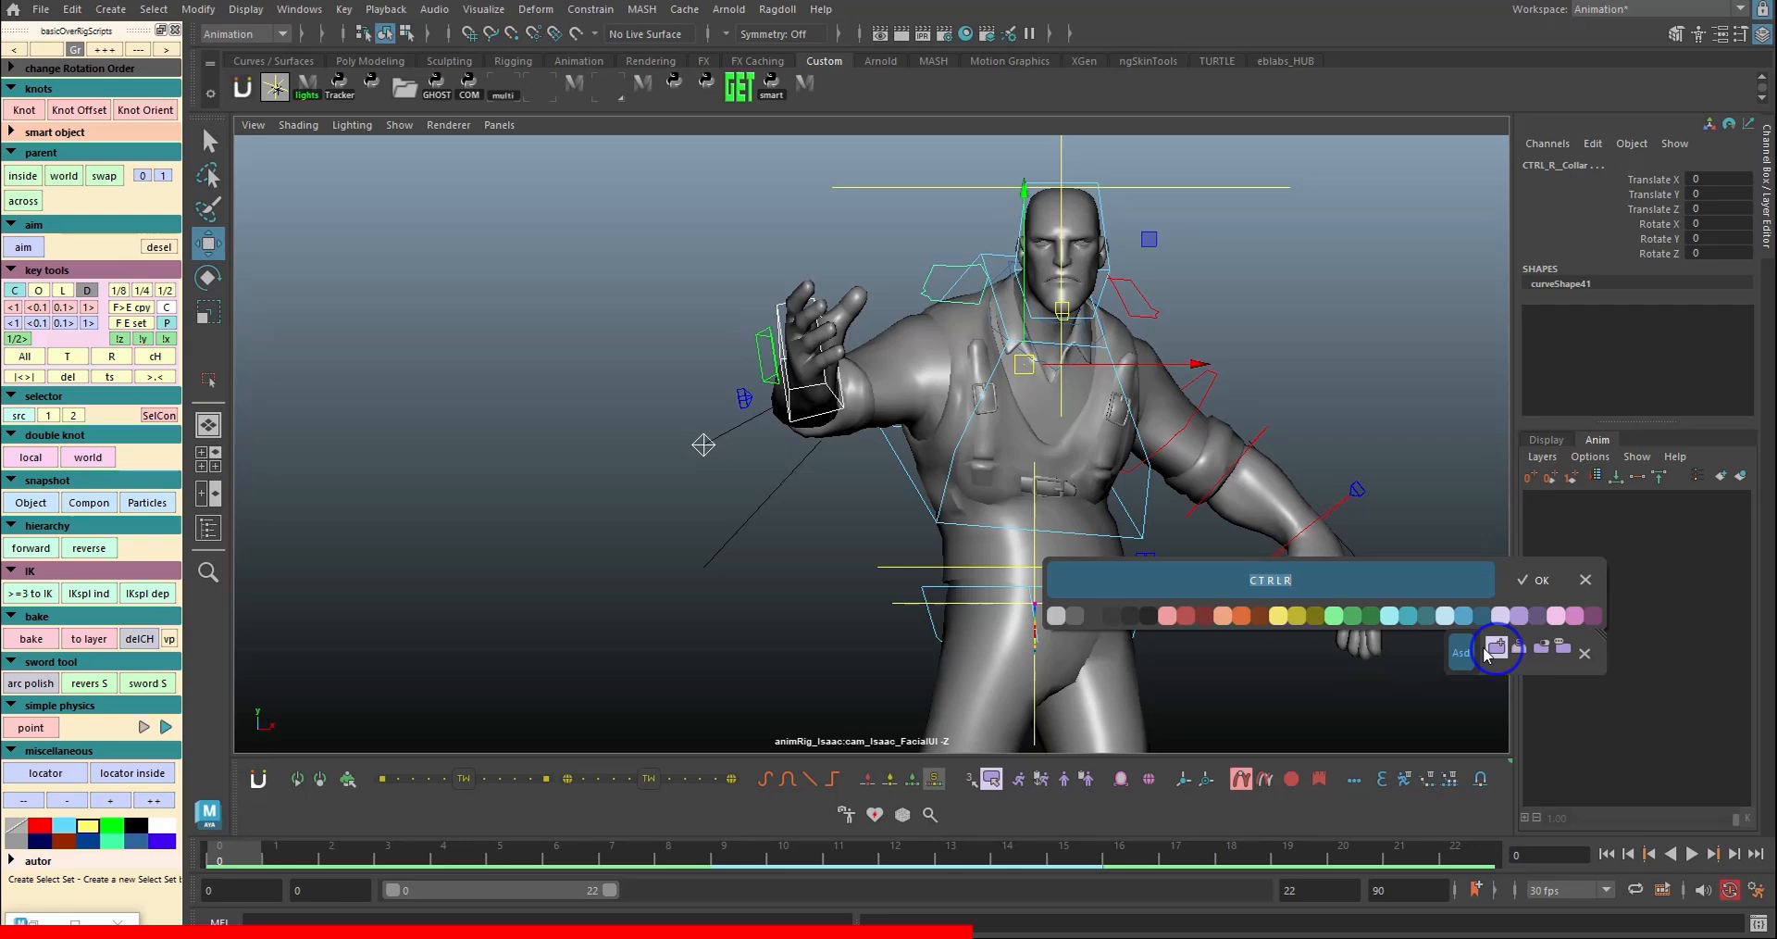
left_click(1353, 615)
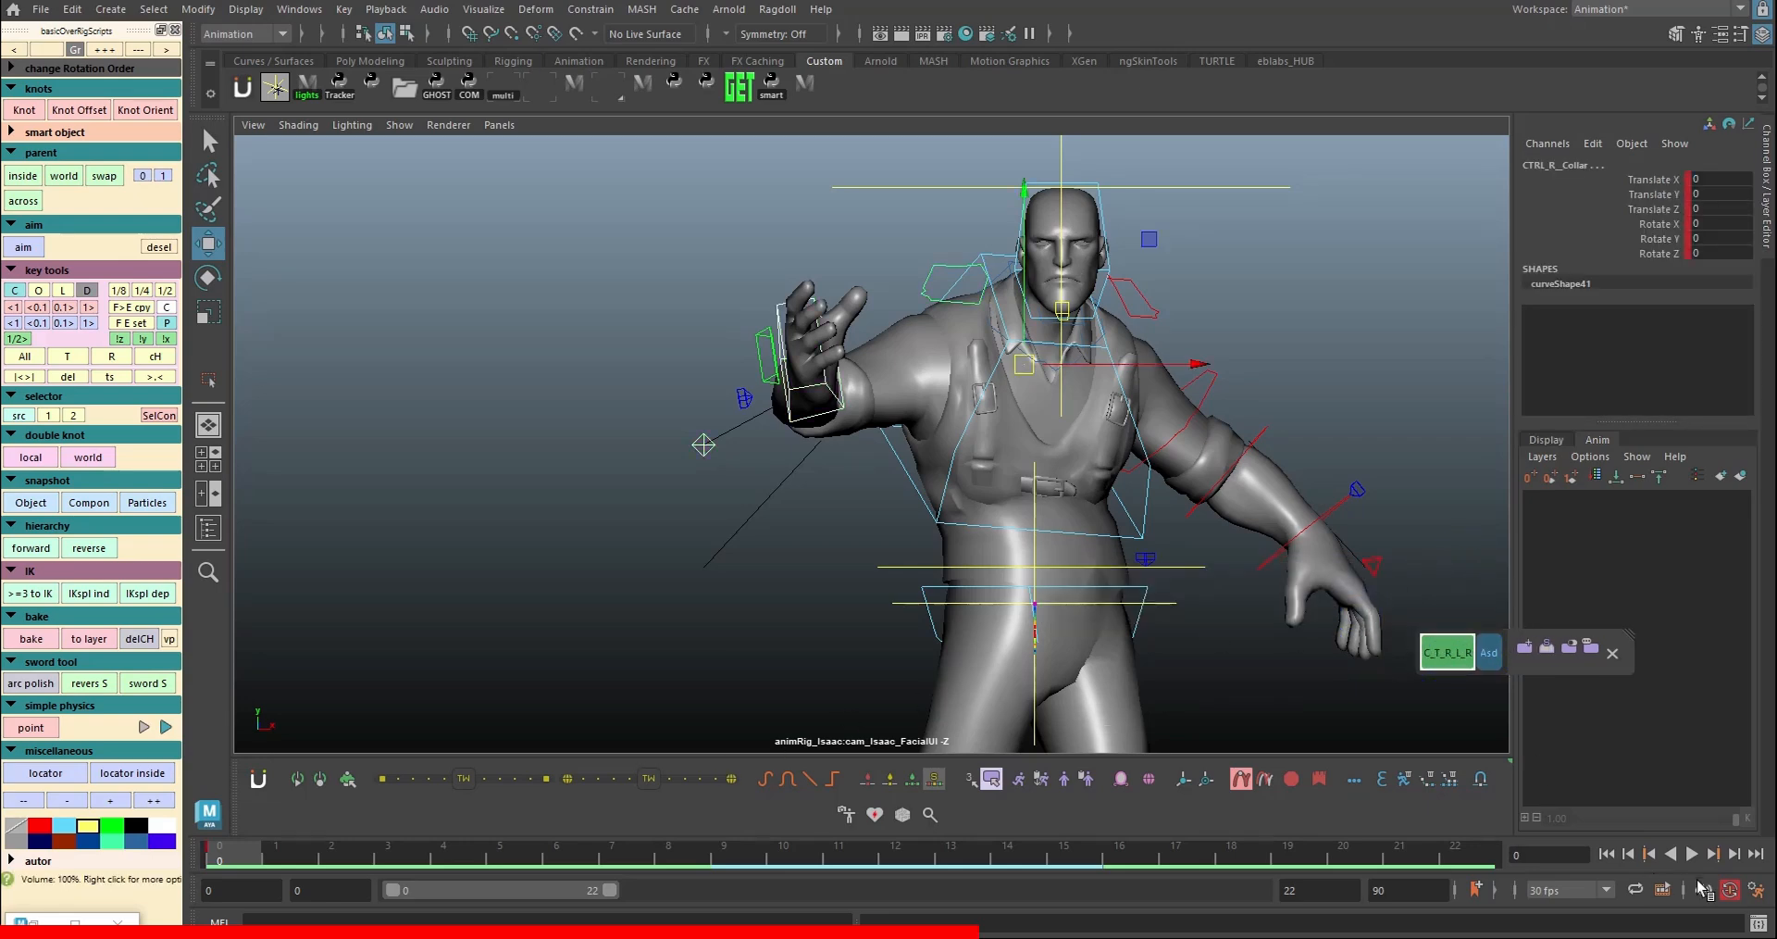
- Set the default in tangent to Linear and the default out tangent to Stepped in the animation preferences and save
left_click(1730, 889)
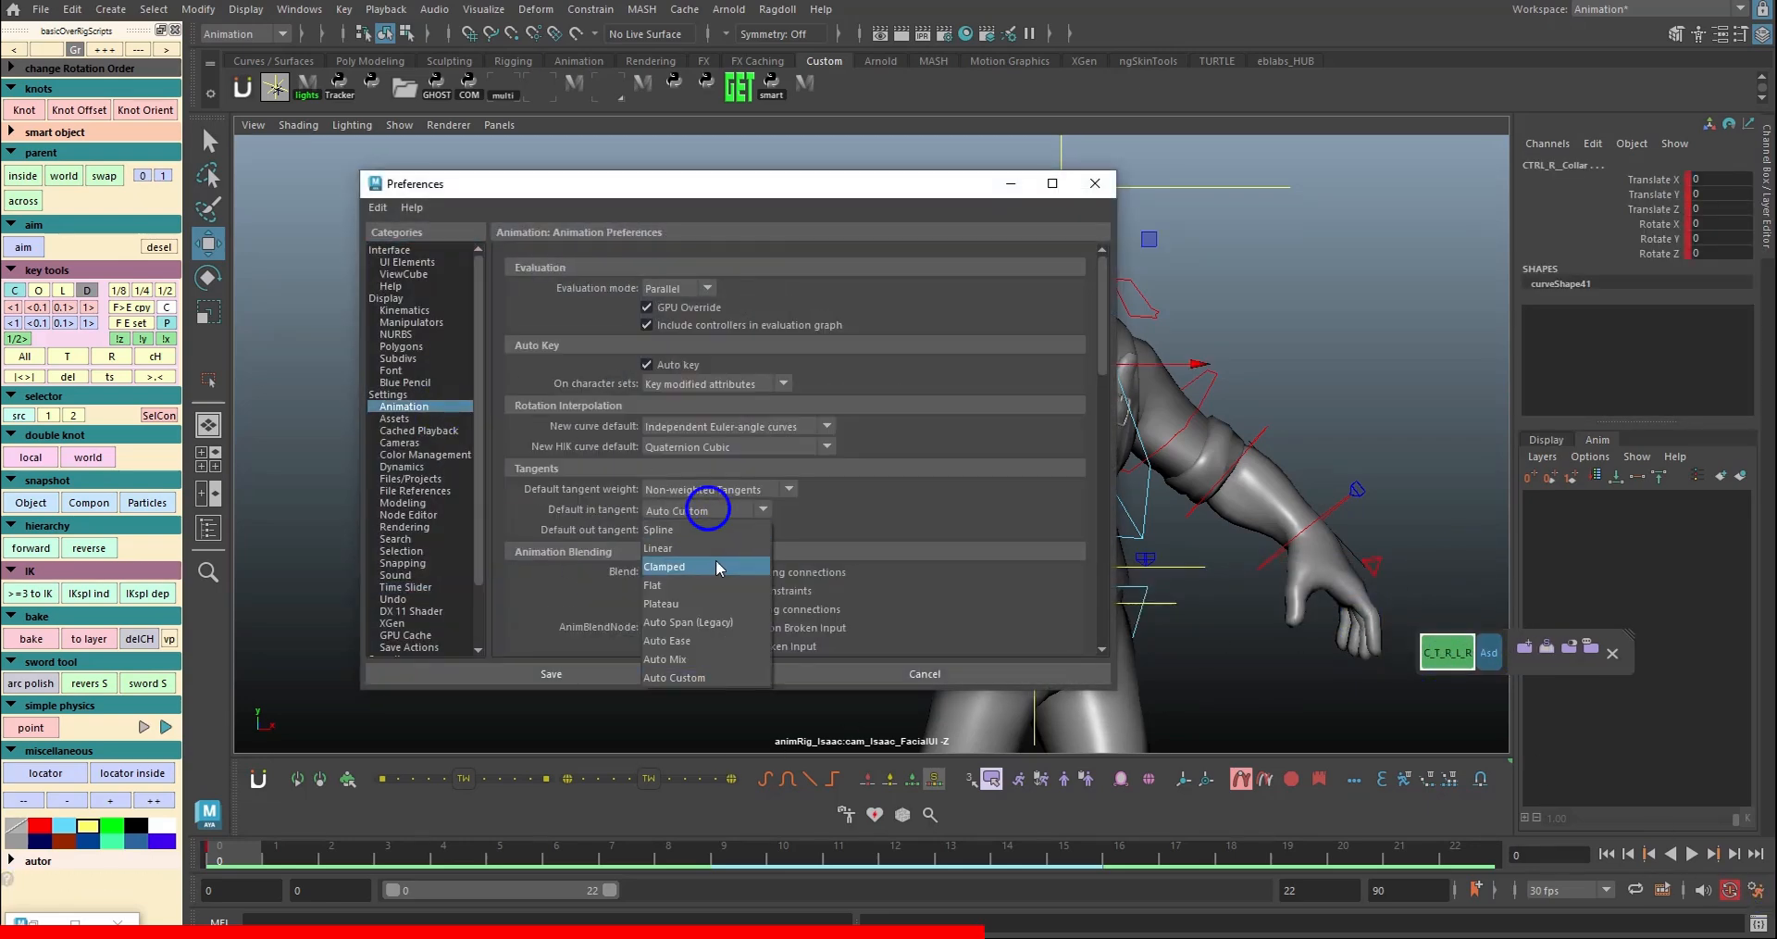
left_click(698, 546)
left_click(698, 529)
left_click(689, 641)
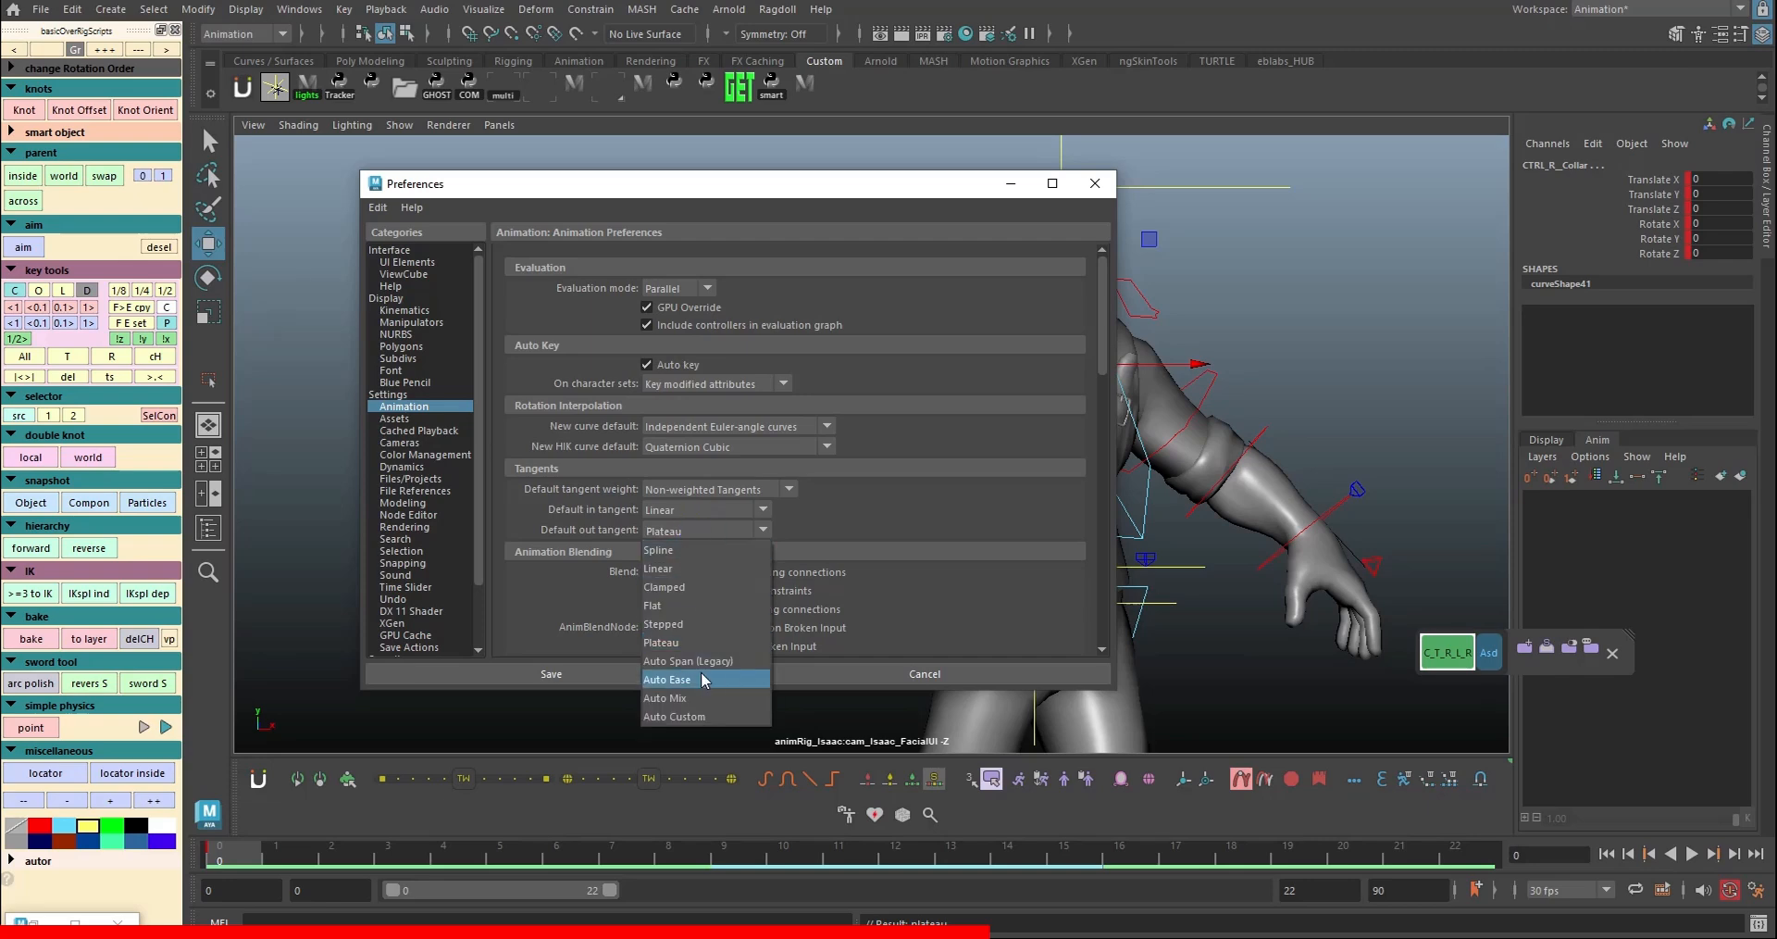
left_click(702, 624)
left_click(669, 674)
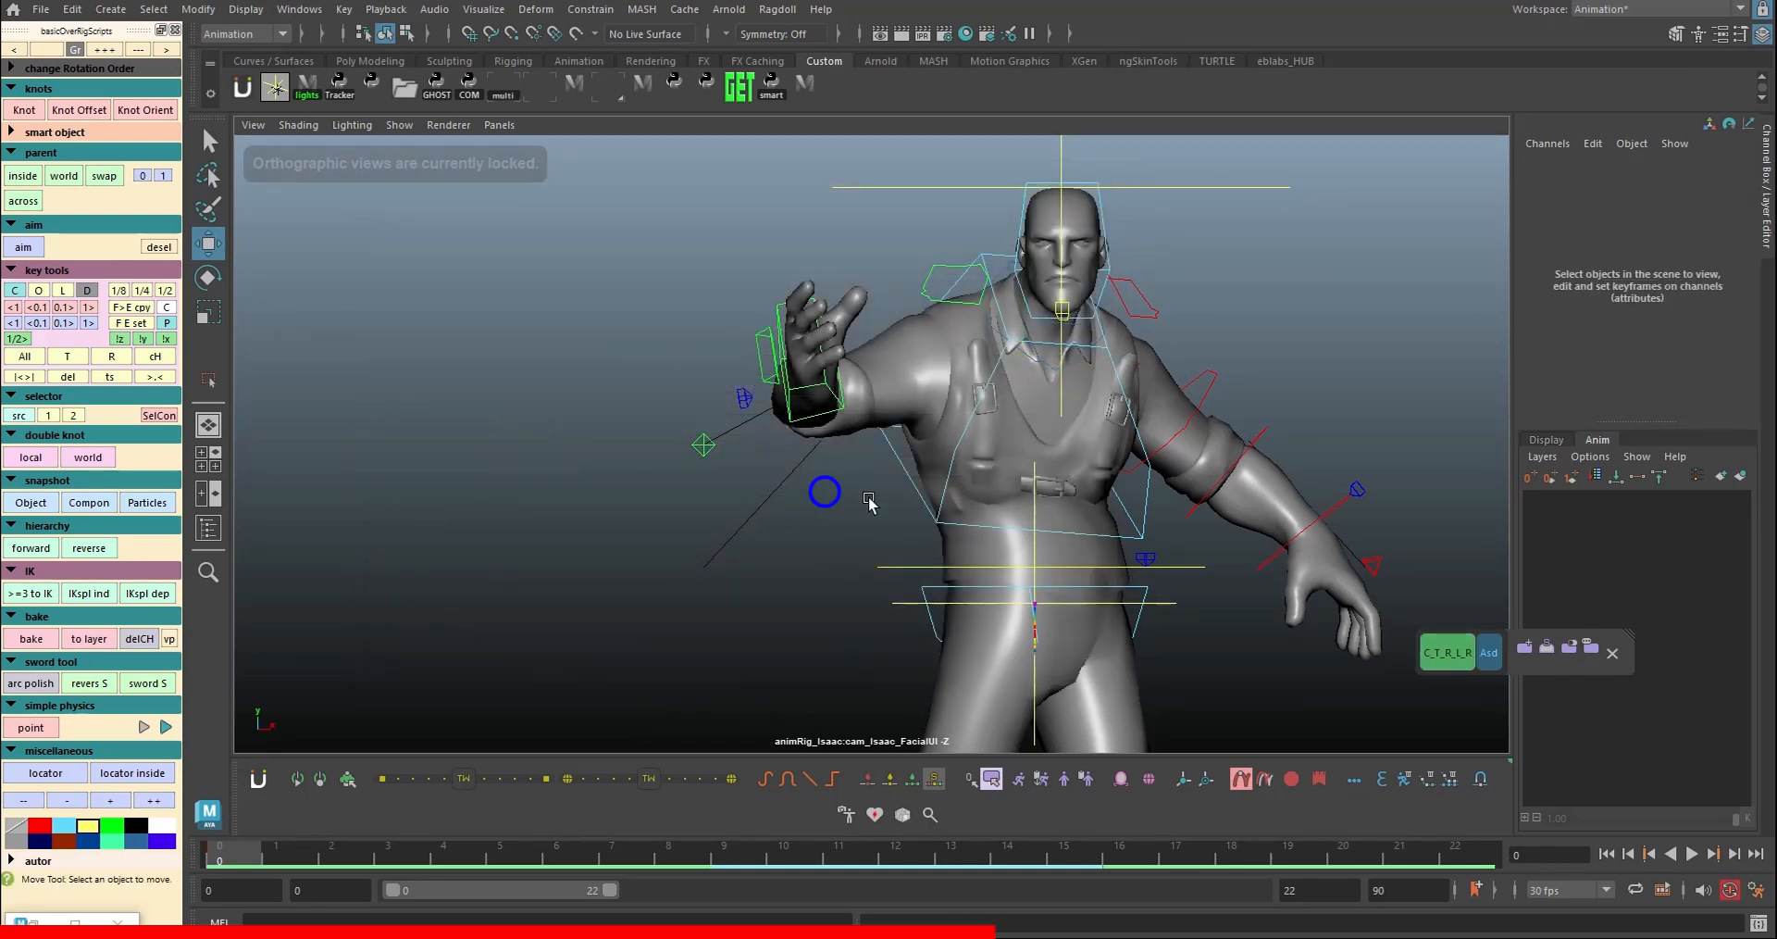
- Select the right hand's finger controls on frame 0 and rotate them to curl the fingers toward the palm
left_click(1448, 659)
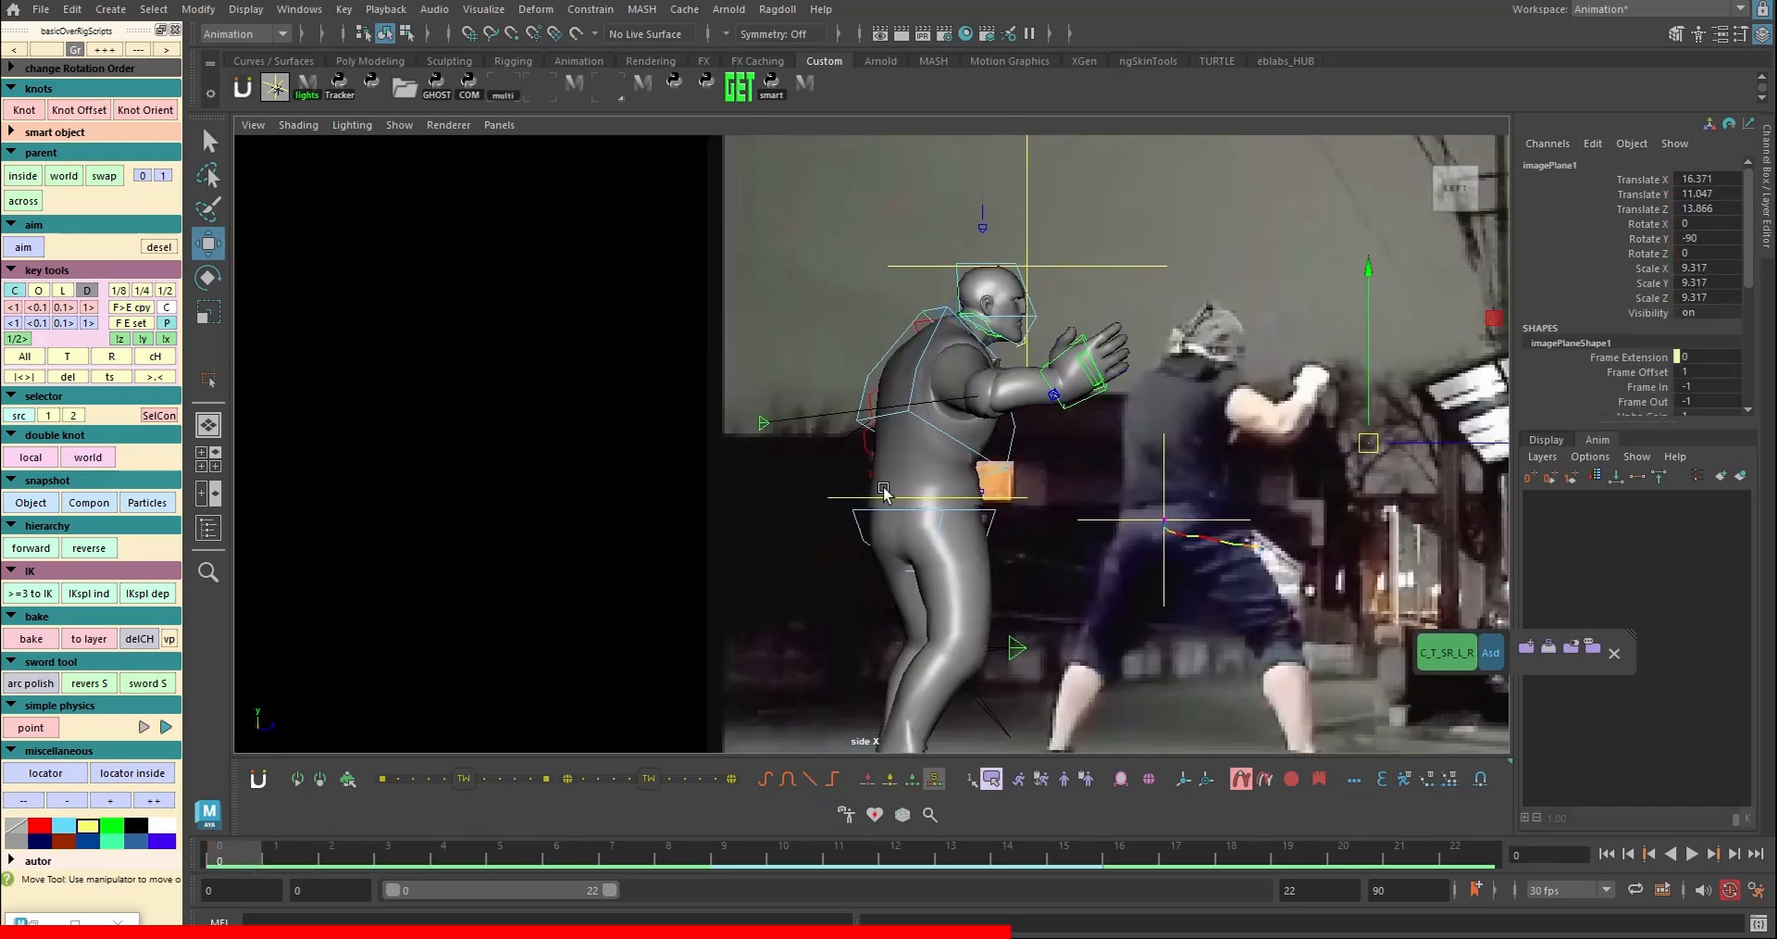
left_click(383, 859)
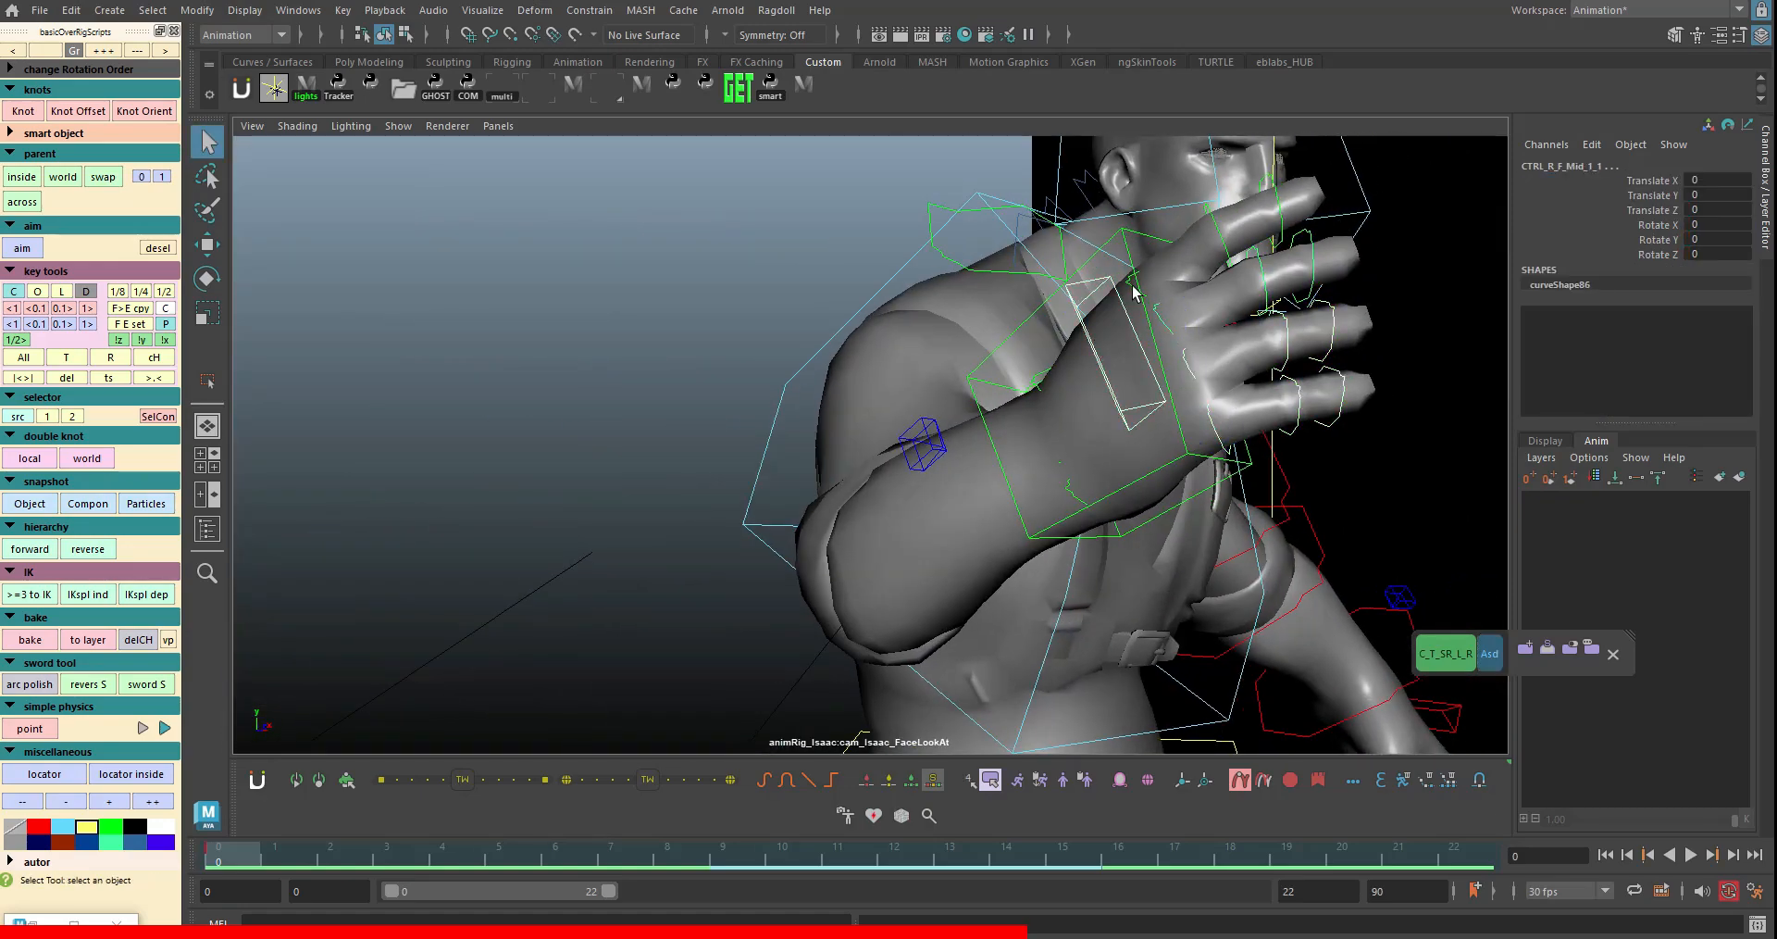
key("e")
left_click_drag(1194, 195, 1171, 252)
key("q")
left_click(1171, 251)
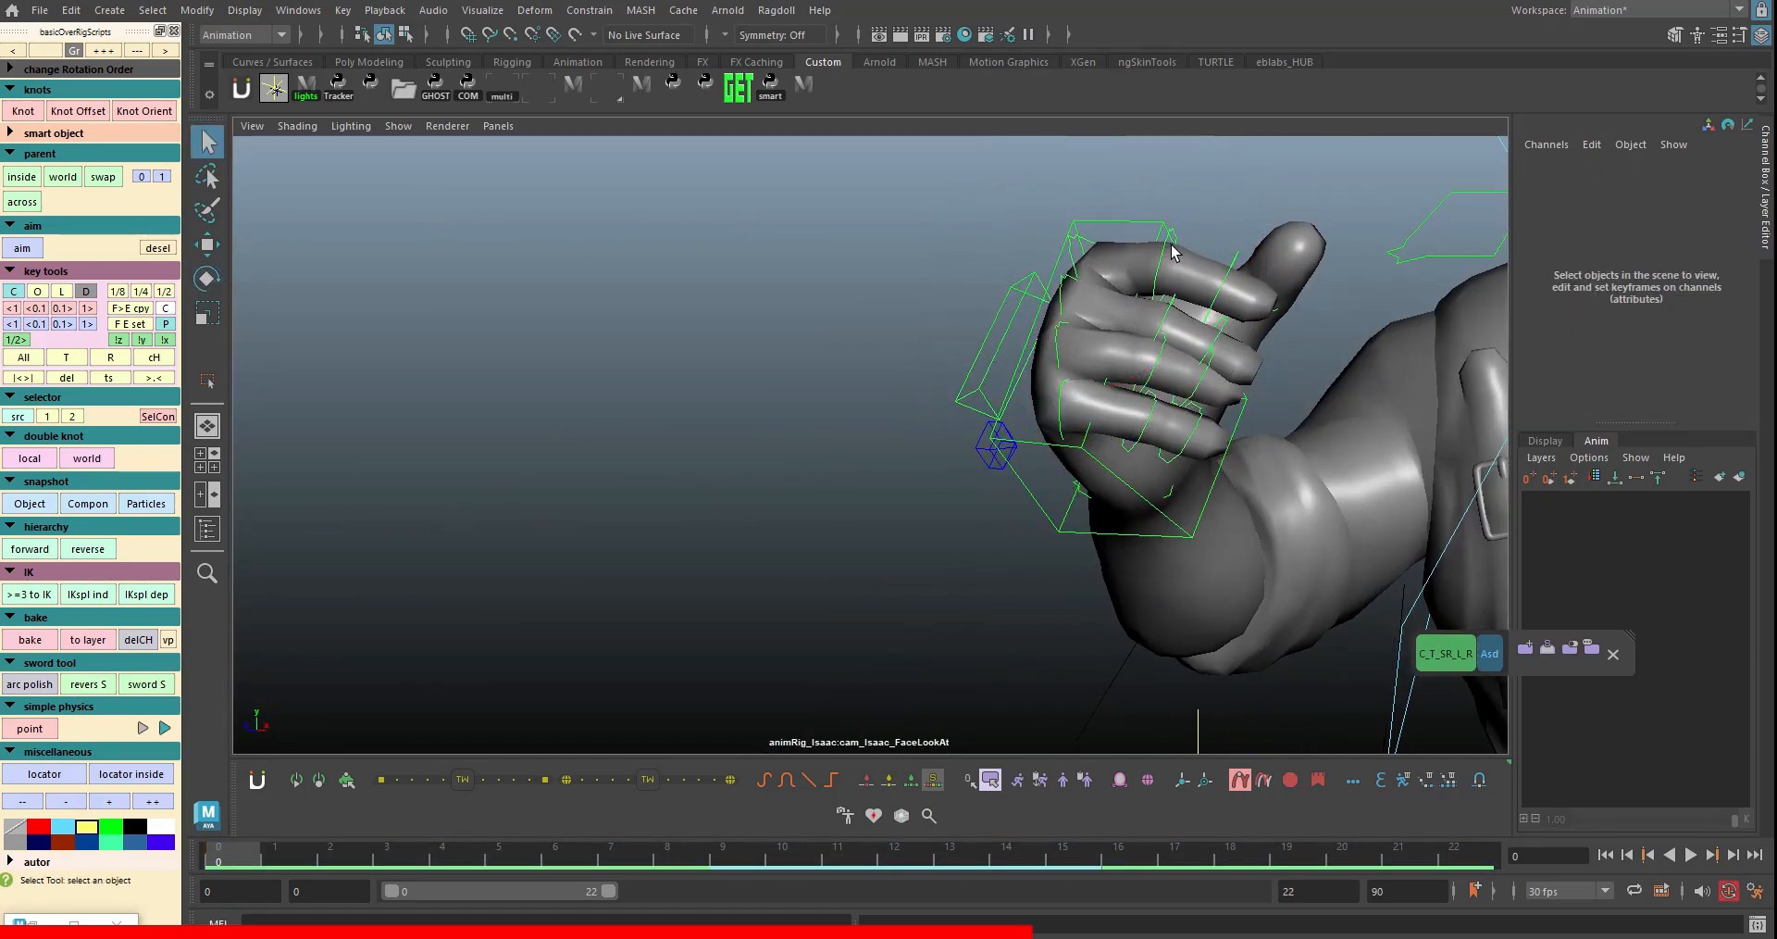
- Rotate additional finger joint controls of the right hand to close the fingers further into a fist
left_click(1174, 305)
left_click(1152, 409, "shift")
key("e")
left_click_drag(1163, 352, 1406, 202)
key("q")
left_click(1406, 202)
- Rotate the right thumb's second joint to about -14° and its third joint to about -35° in Z to fold the thumb
left_click(972, 421)
key("e")
left_click_drag(870, 357, 901, 318)
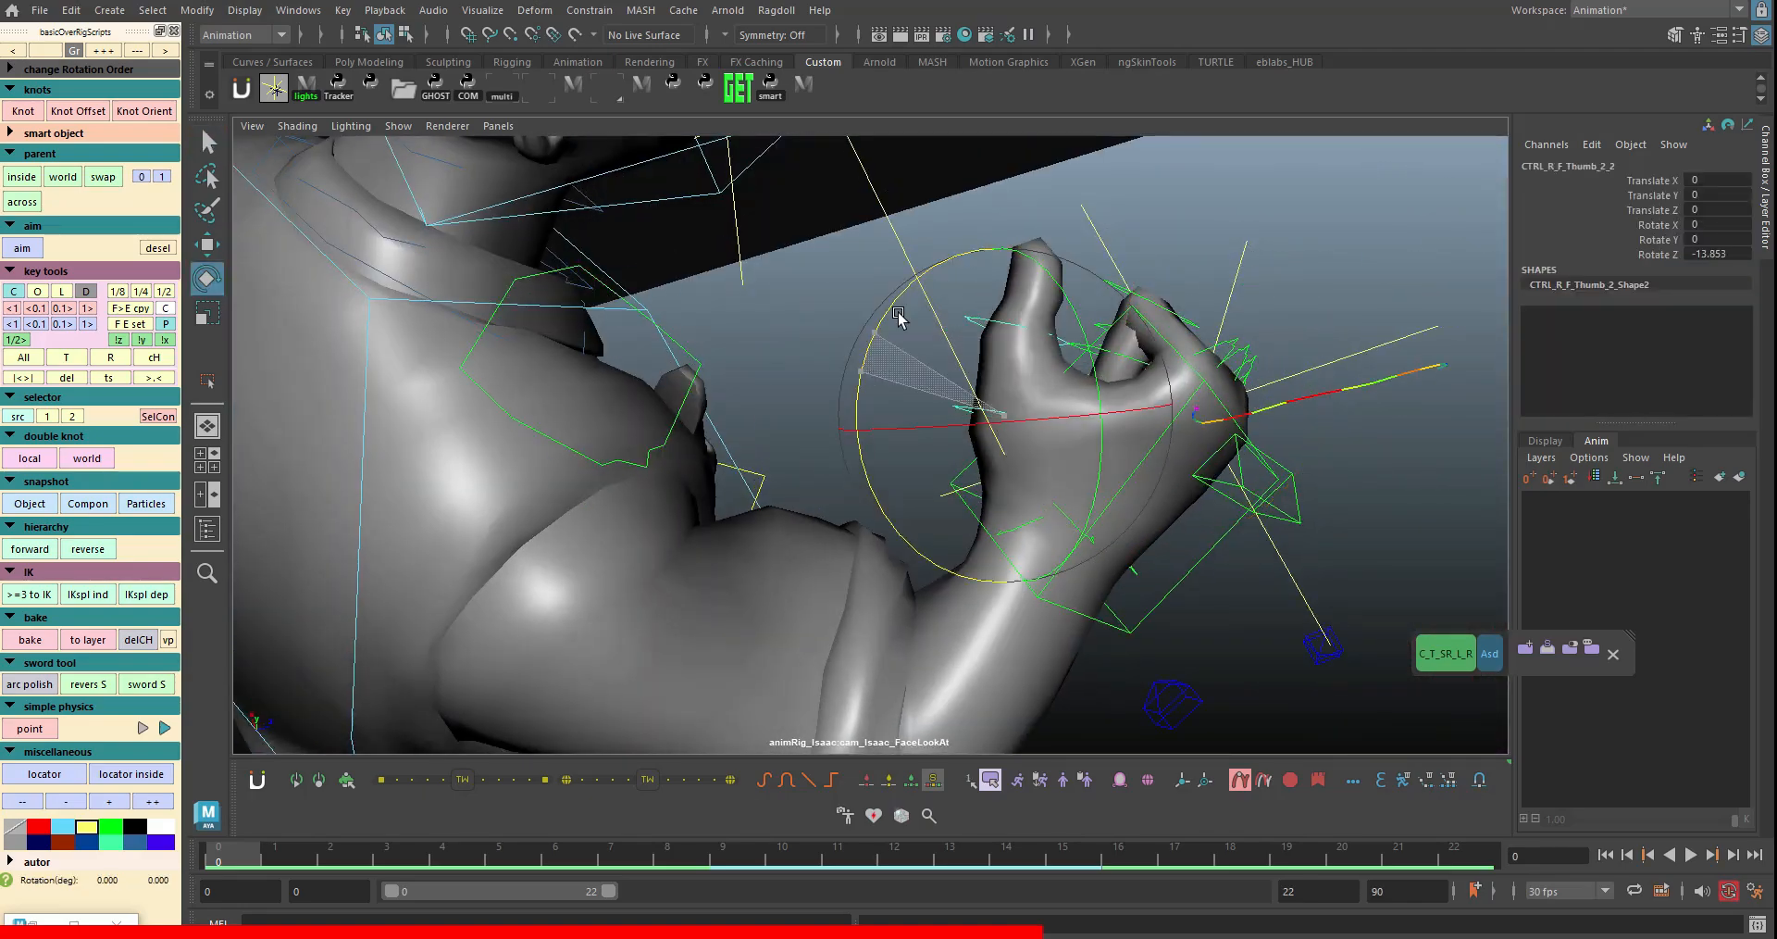
left_click_drag(1027, 278, 1175, 315, "alt")
left_click(1056, 331)
key("e")
left_click_drag(943, 305, 982, 398)
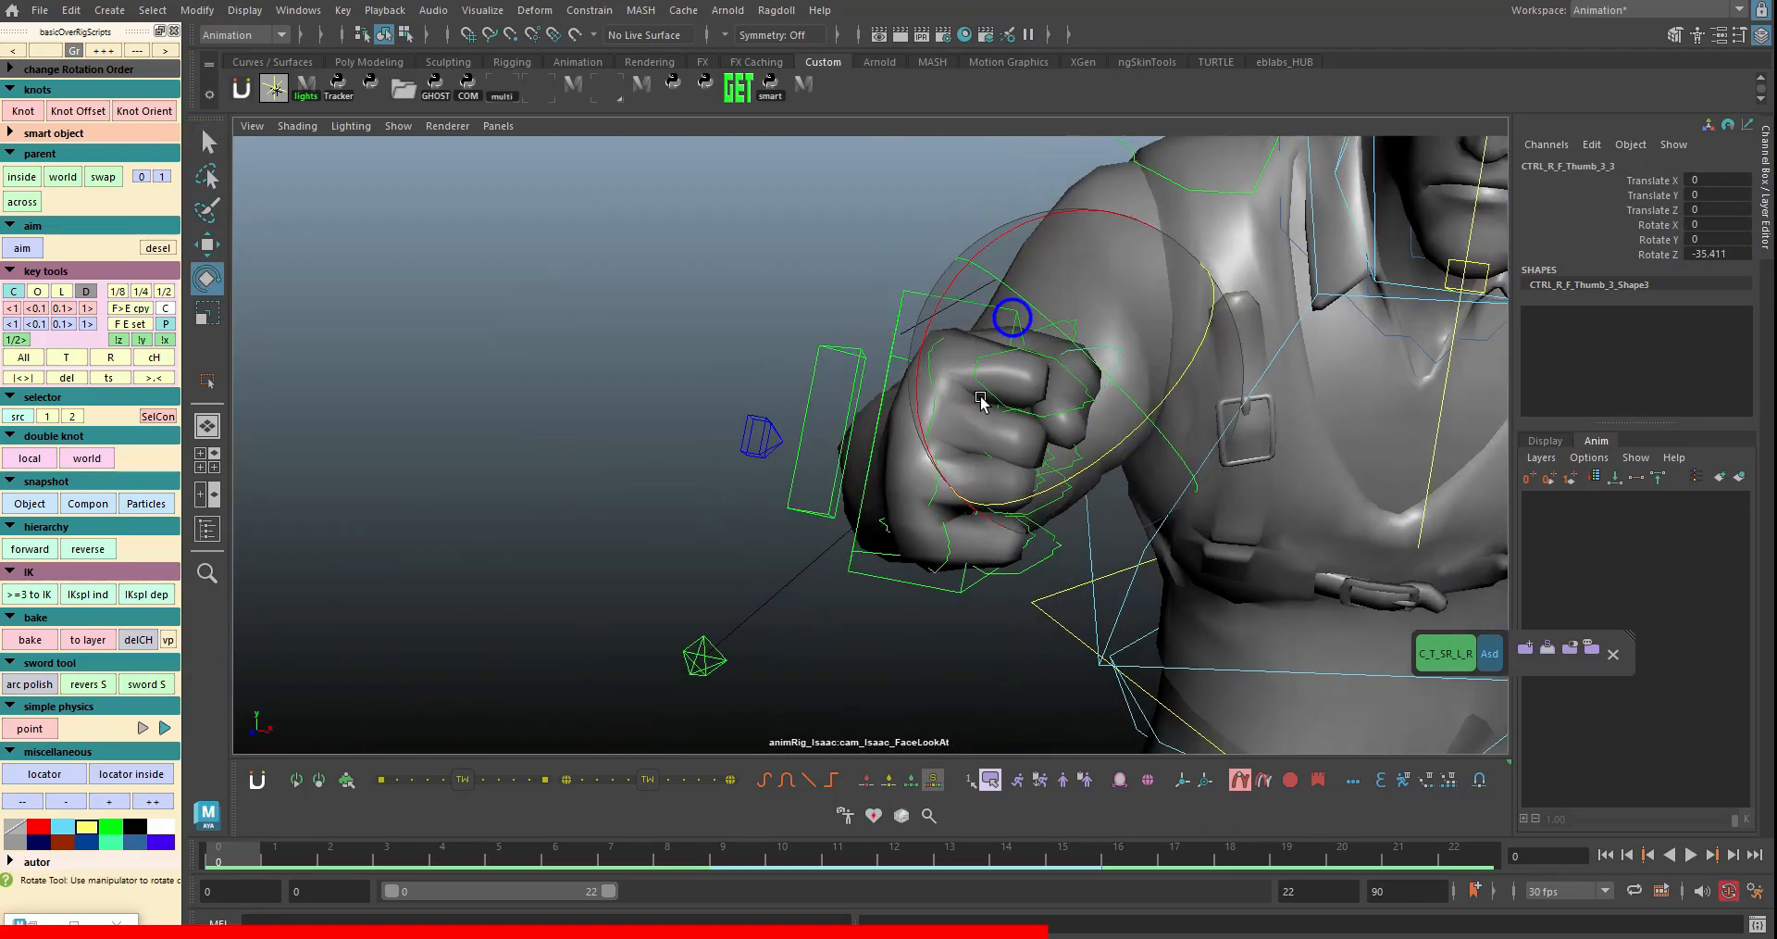
- Select the right pinkie's base control and check its curl so the finger fits the closed fist
right_click_drag(981, 398, 991, 238, "alt")
key("q")
left_click(995, 597)
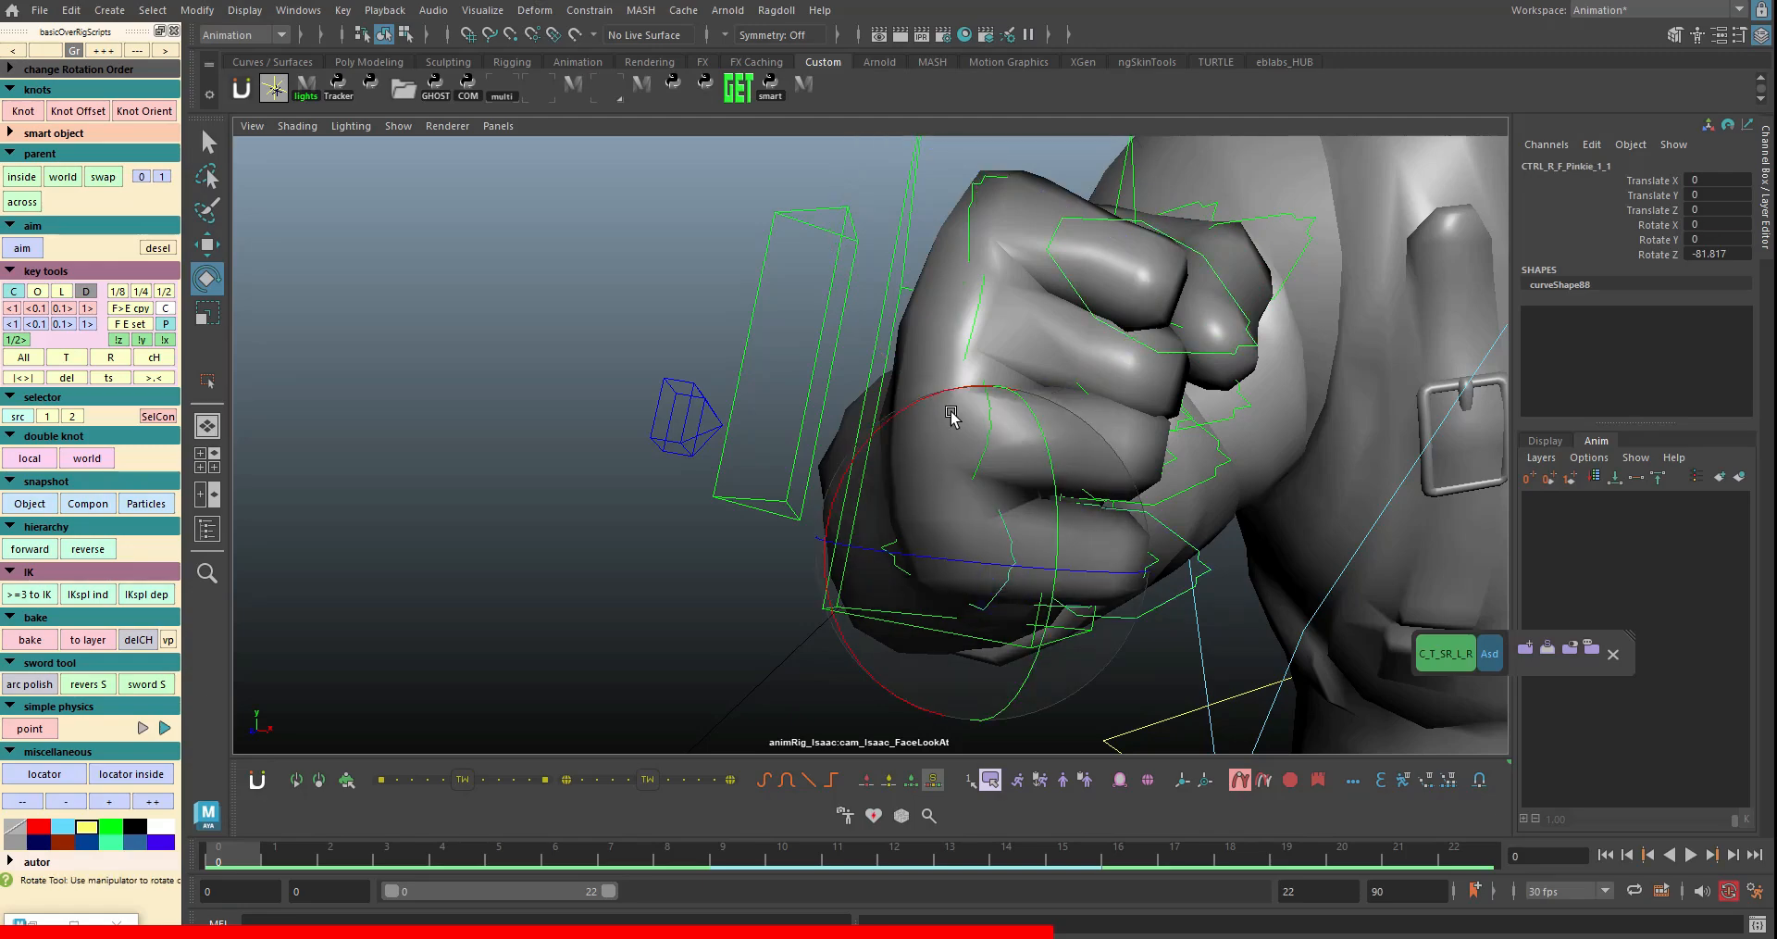
right_click_drag(998, 524, 935, 371, "alt")
left_click_drag(935, 371, 1231, 277, "alt")
left_click(1324, 398)
- On frame 0, rotate the right hand control to about 518°, 21° and 243° so the fist fits the guard pose
left_click(1438, 643)
left_click_drag(1176, 378, 1102, 398, "alt")
left_click(1219, 275)
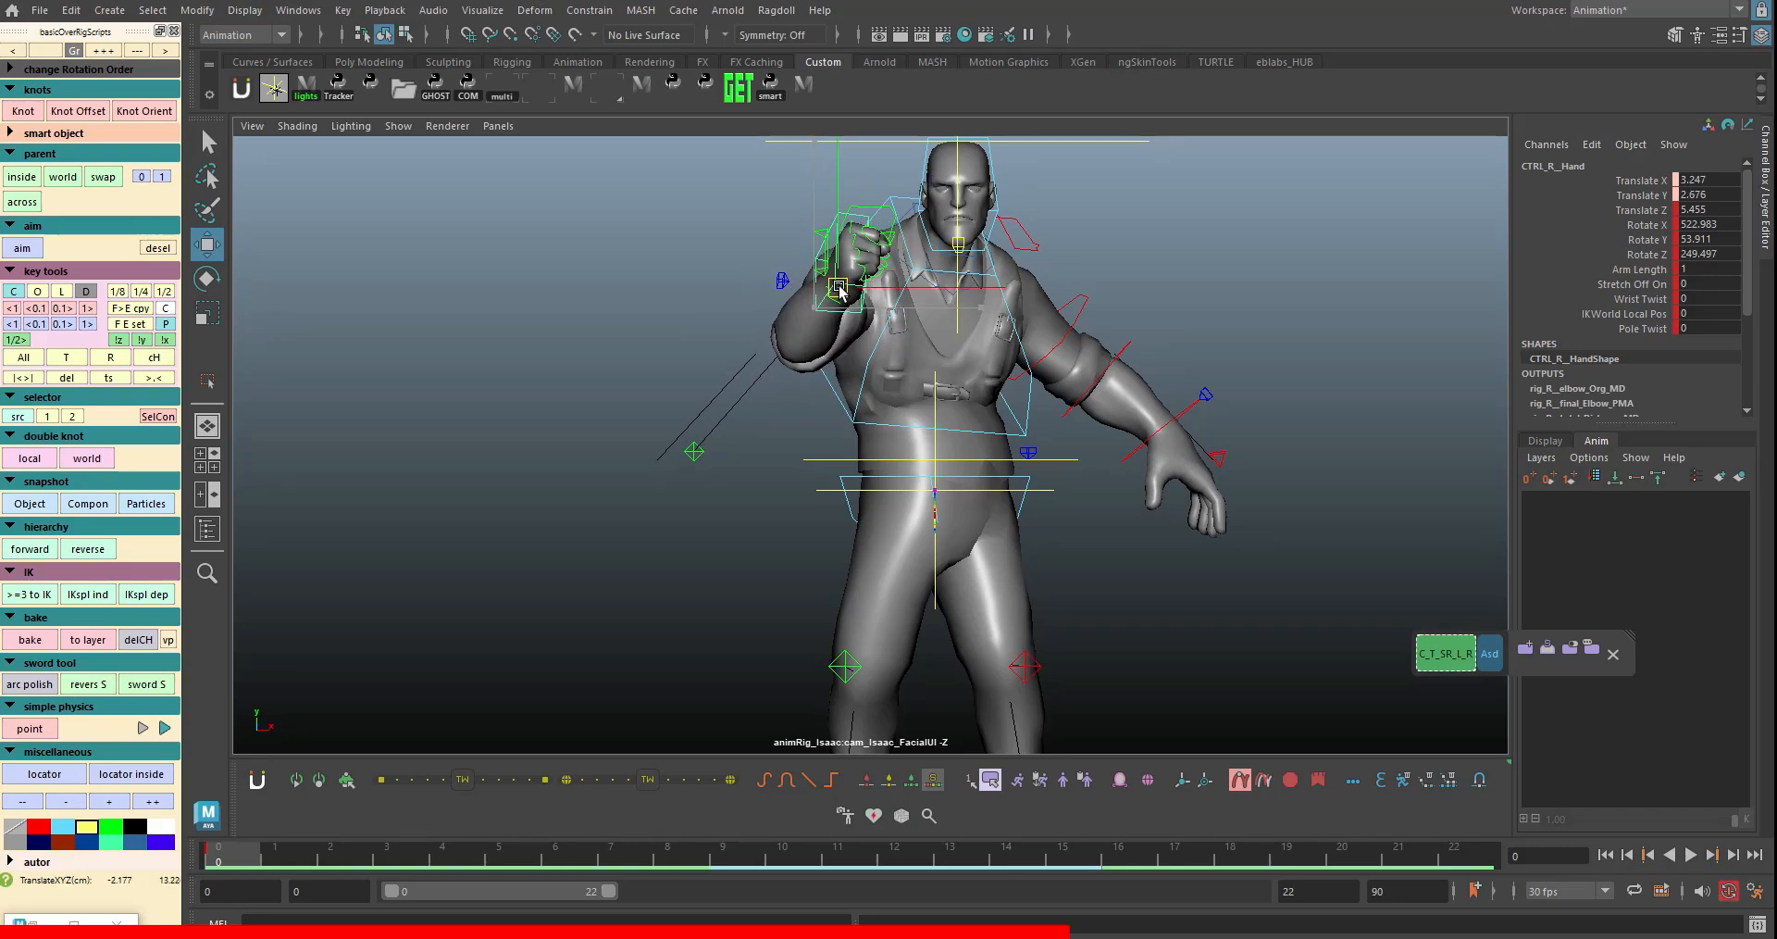
key("e")
key("q")
- Move the right elbow pole control closer to the body on frame 0 to tuck in the guard arm's elbow
left_click(679, 425)
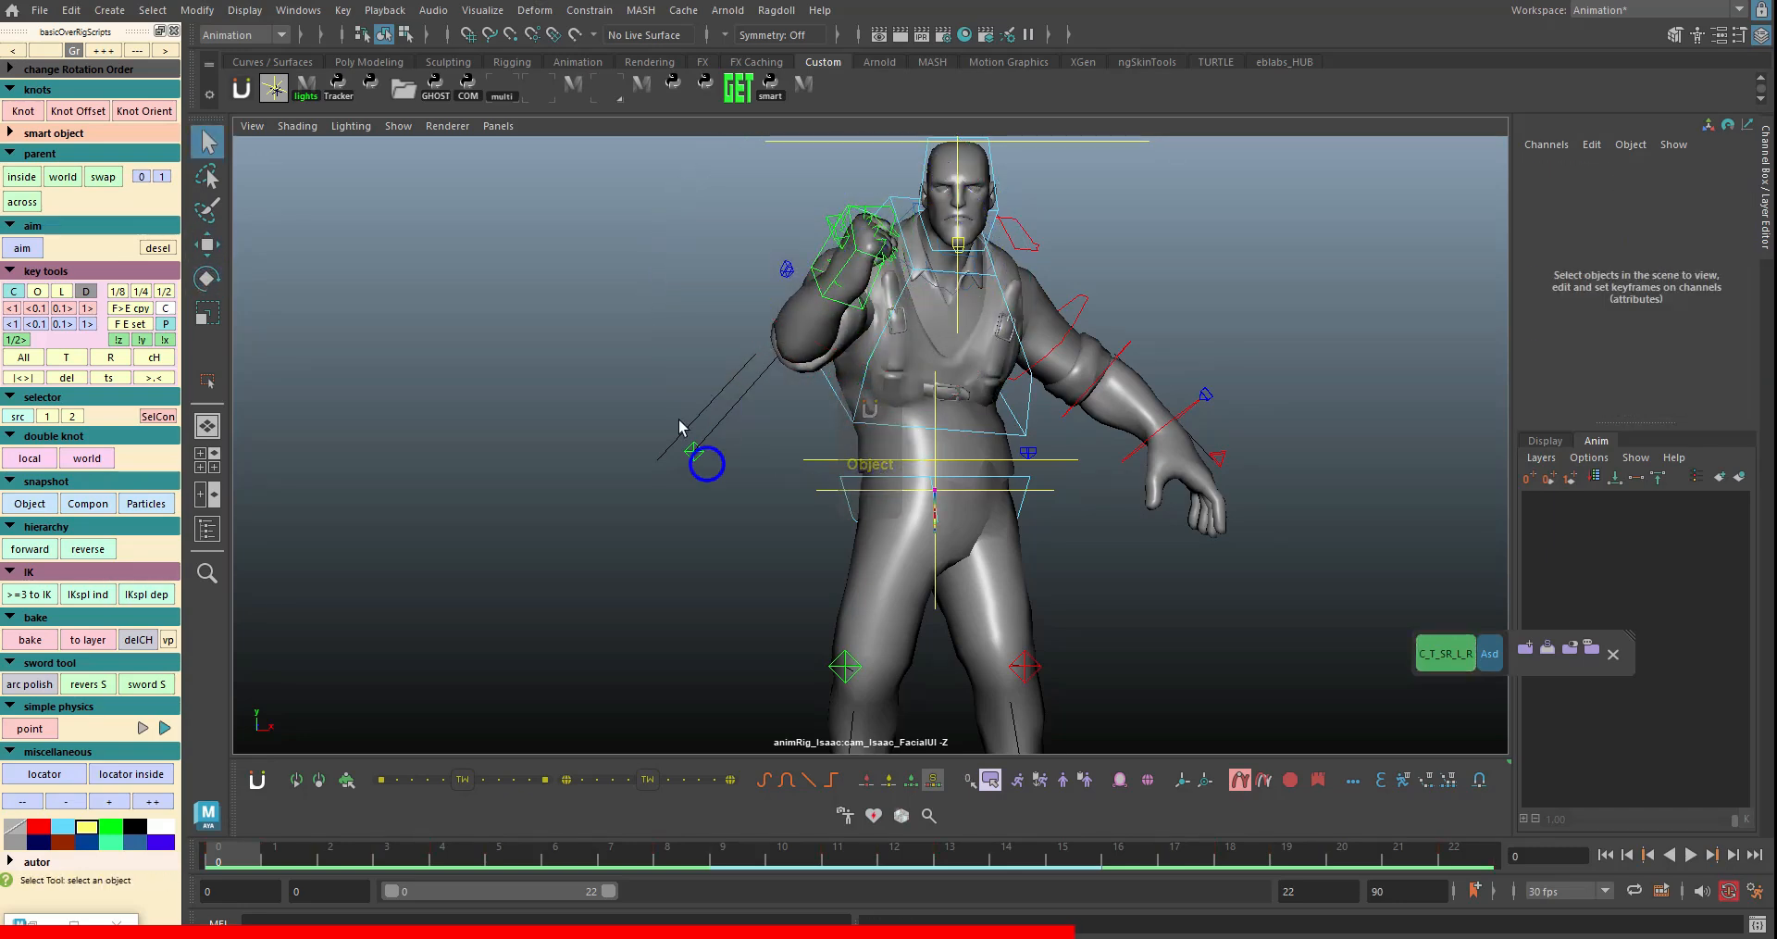
left_click(699, 453)
key("w")
left_click_drag(699, 453, 753, 435)
middle_click_drag(752, 435, 759, 546, "alt")
right_click_drag(759, 547, 1515, 308, "alt")
middle_click_drag(1515, 307, 1322, 414, "alt")
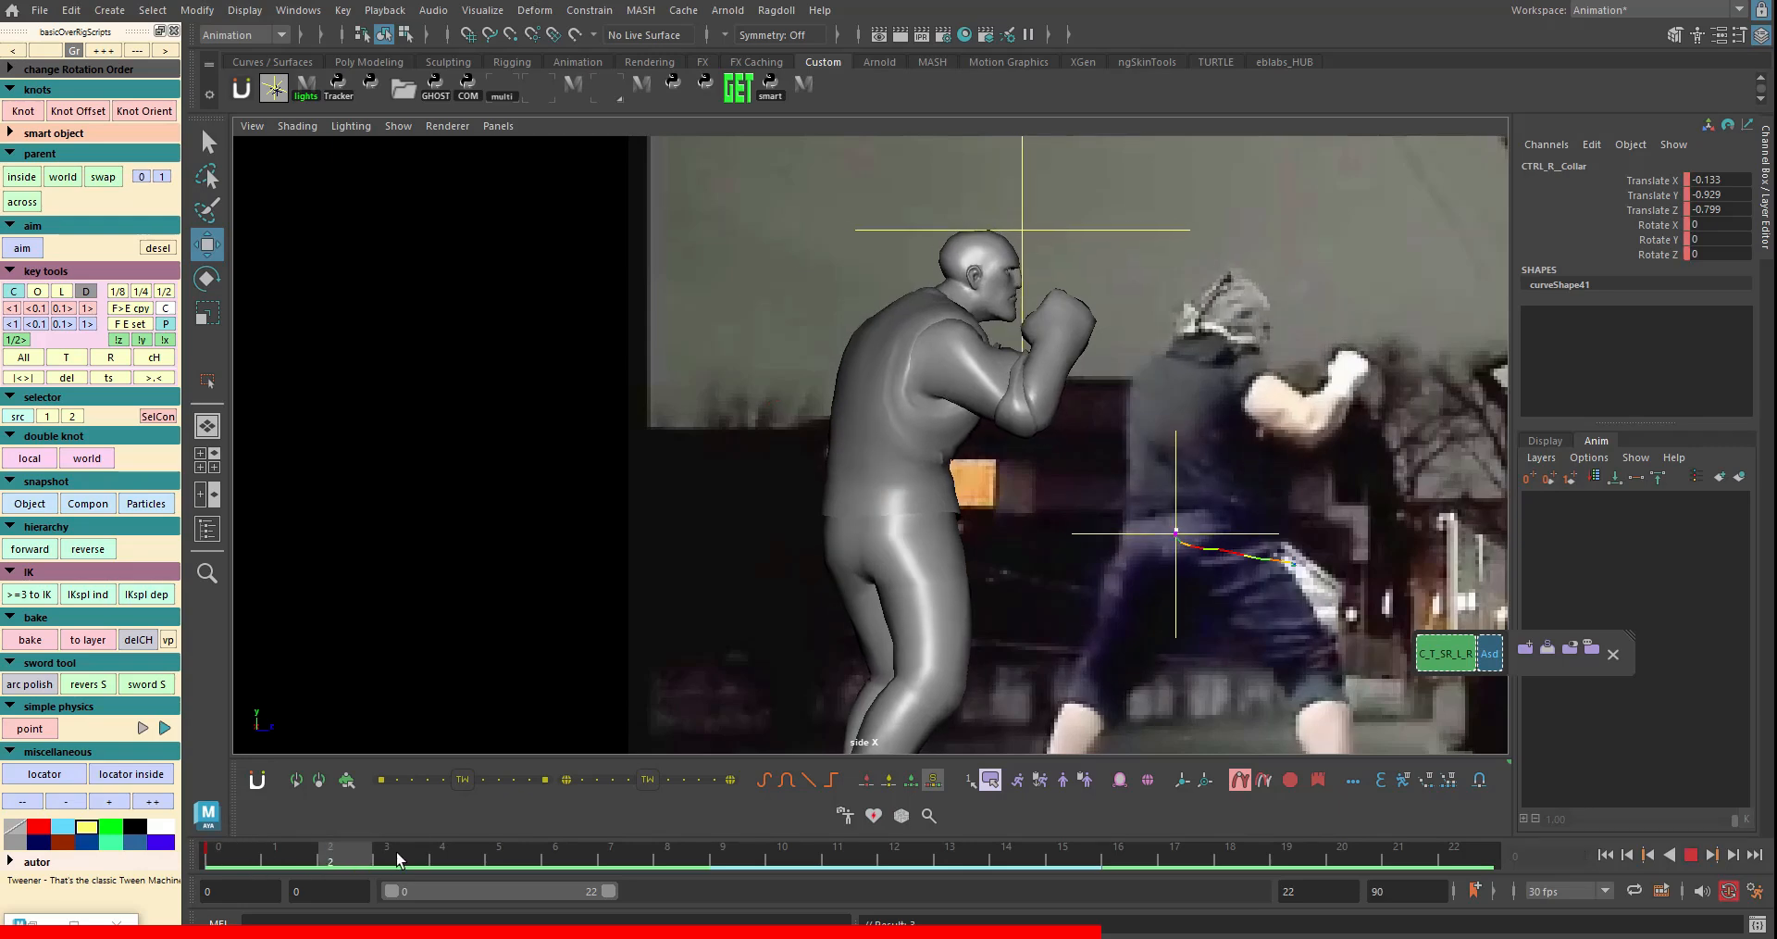
- On frame 12, pull the right hand control forward to extend the arm into the punch seen in the reference
left_click(871, 854)
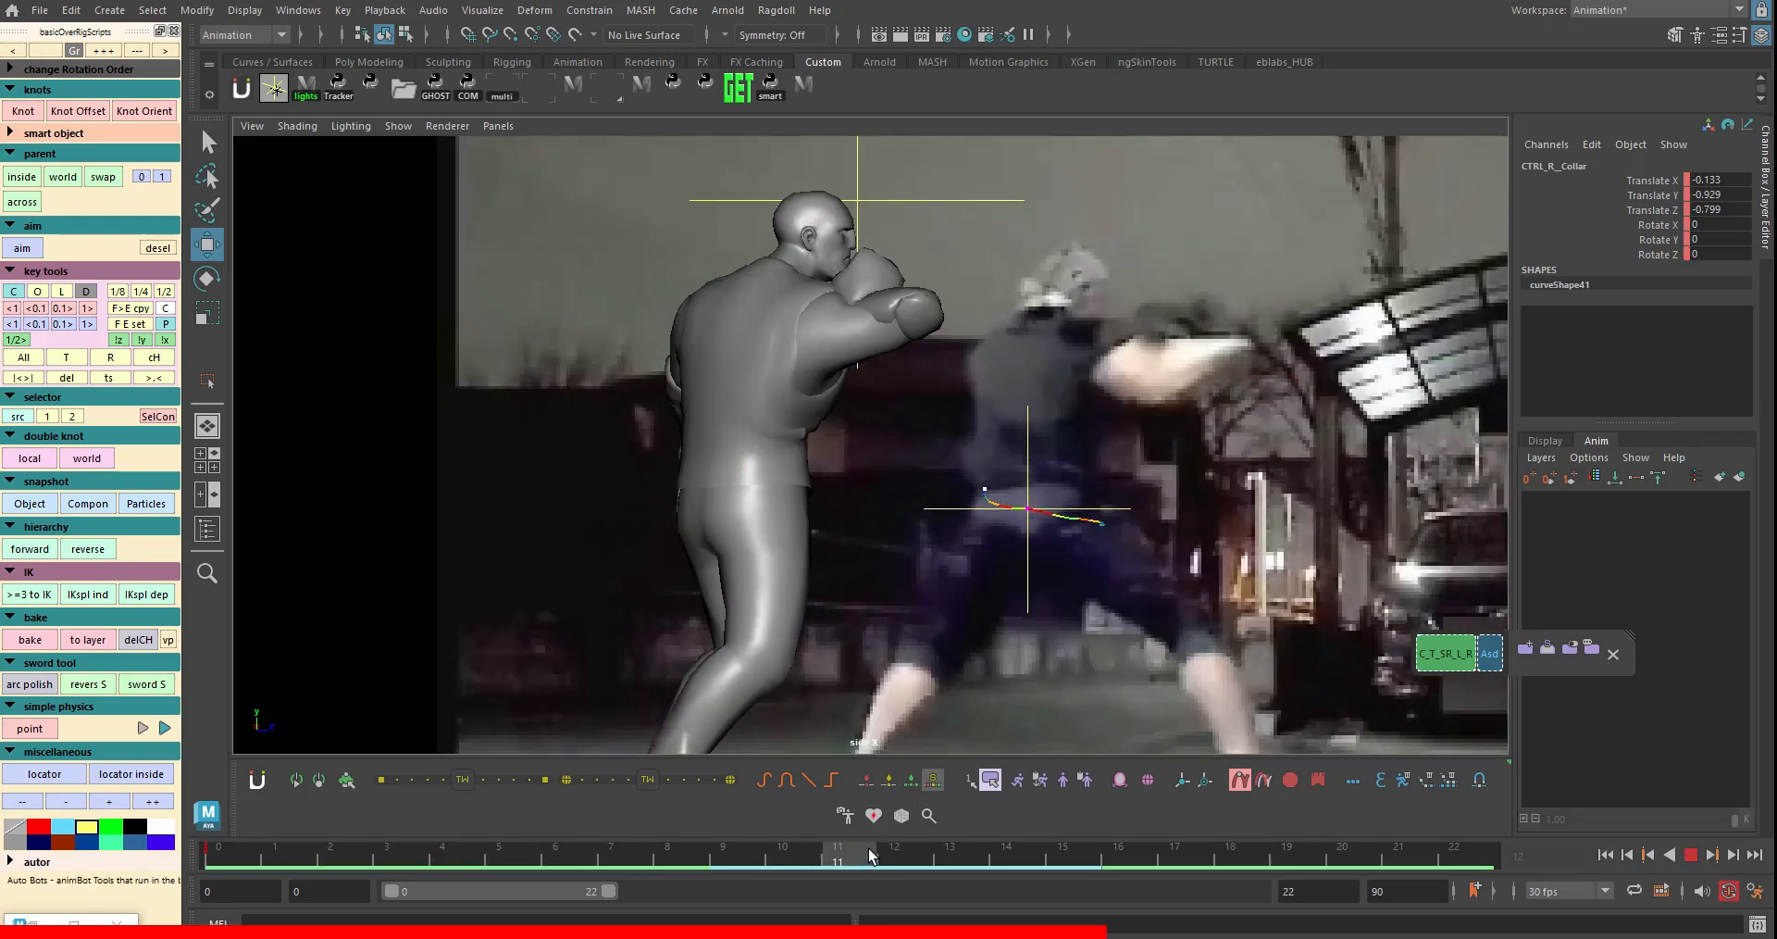
left_click_drag(870, 853, 278, 853)
left_click(1209, 319)
key("alt+1")
left_click(886, 305)
left_click(903, 857)
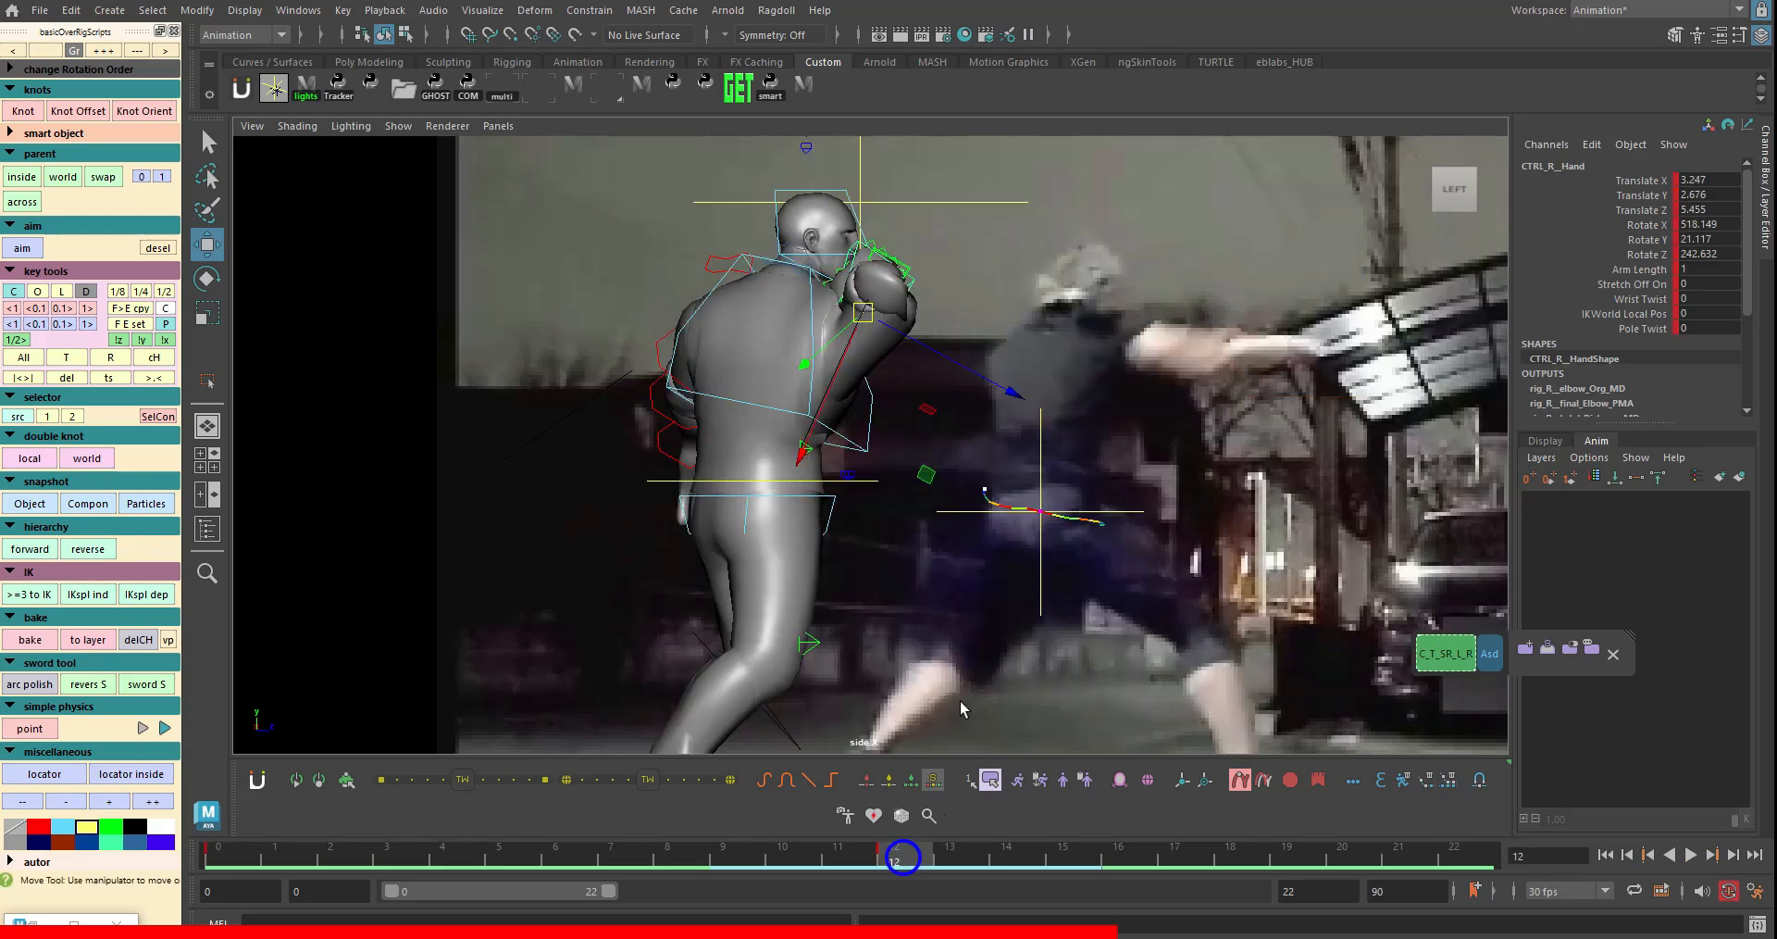
left_click_drag(1076, 339, 1140, 351)
key("e")
key("q")
- On frame 12, push the right collar into the punch and move the elbow pole to about 3.19, 1.77, 11.3
left_click(879, 286)
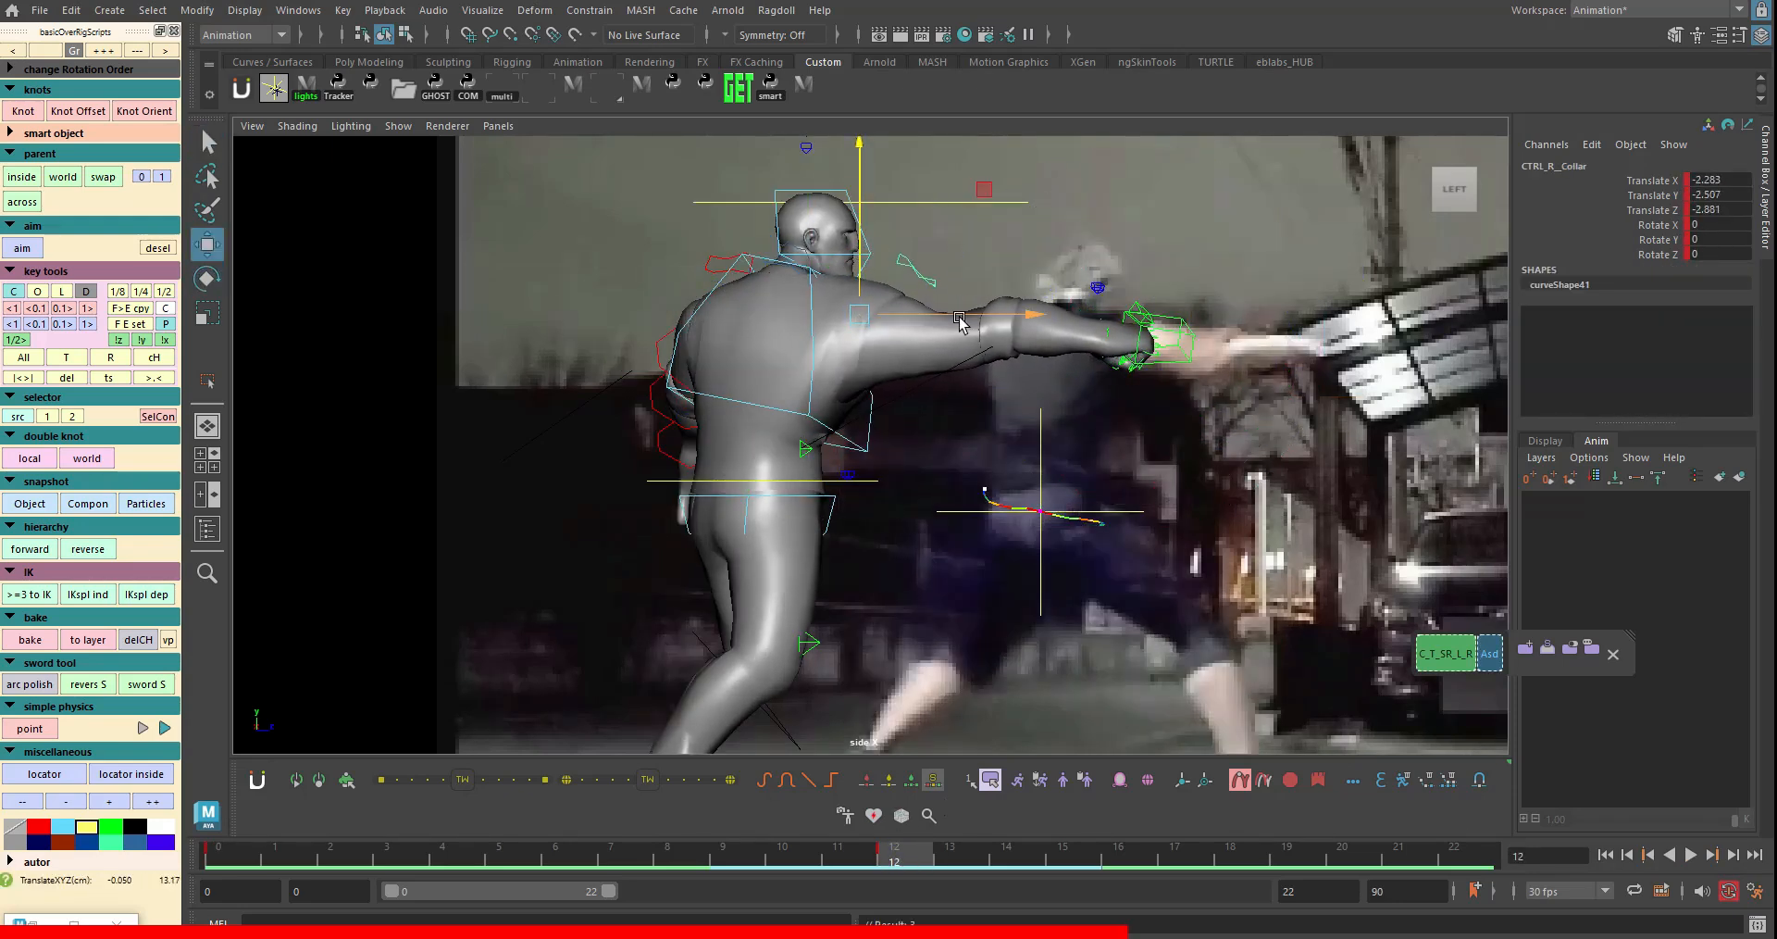
key("q")
left_click(821, 448)
left_click(808, 448)
key("w")
left_click_drag(807, 448, 1007, 440)
key("space")
key("space")
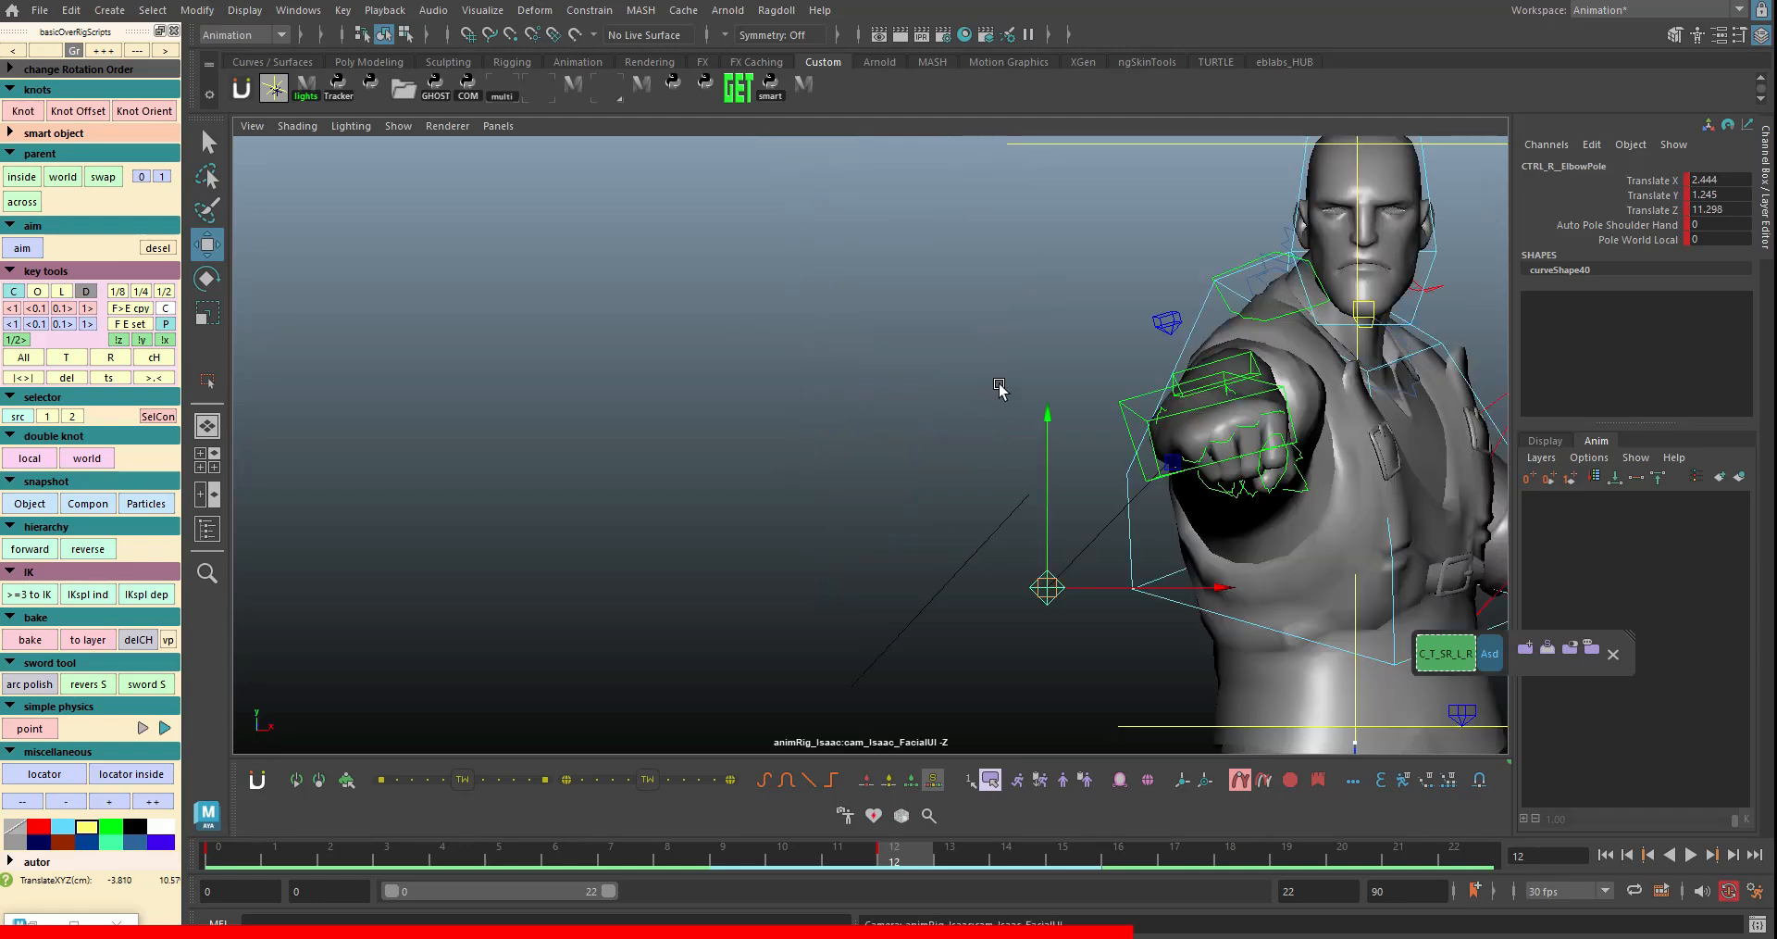
middle_click_drag(1000, 387, 964, 358, "alt")
left_click_drag(1017, 556, 1032, 443)
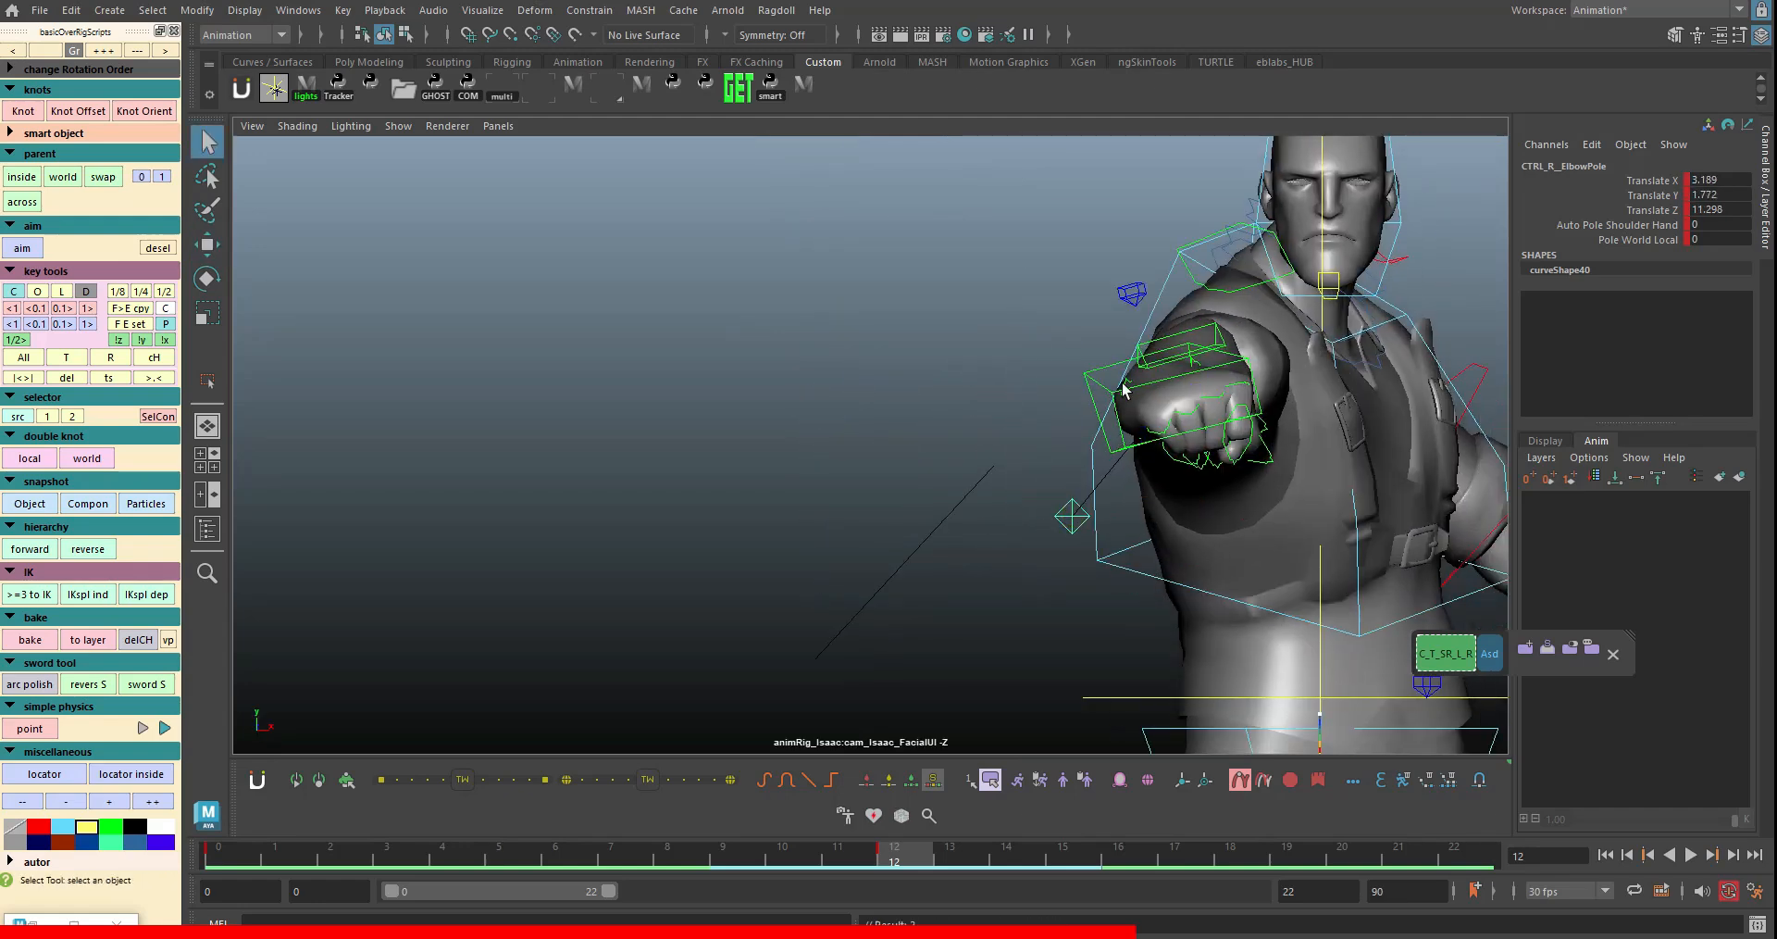
- Rotate the right hand on frame 12 so the fist lines up with the extended forearm, and play the animation
left_click(1123, 388)
key("e")
key("space")
key("space")
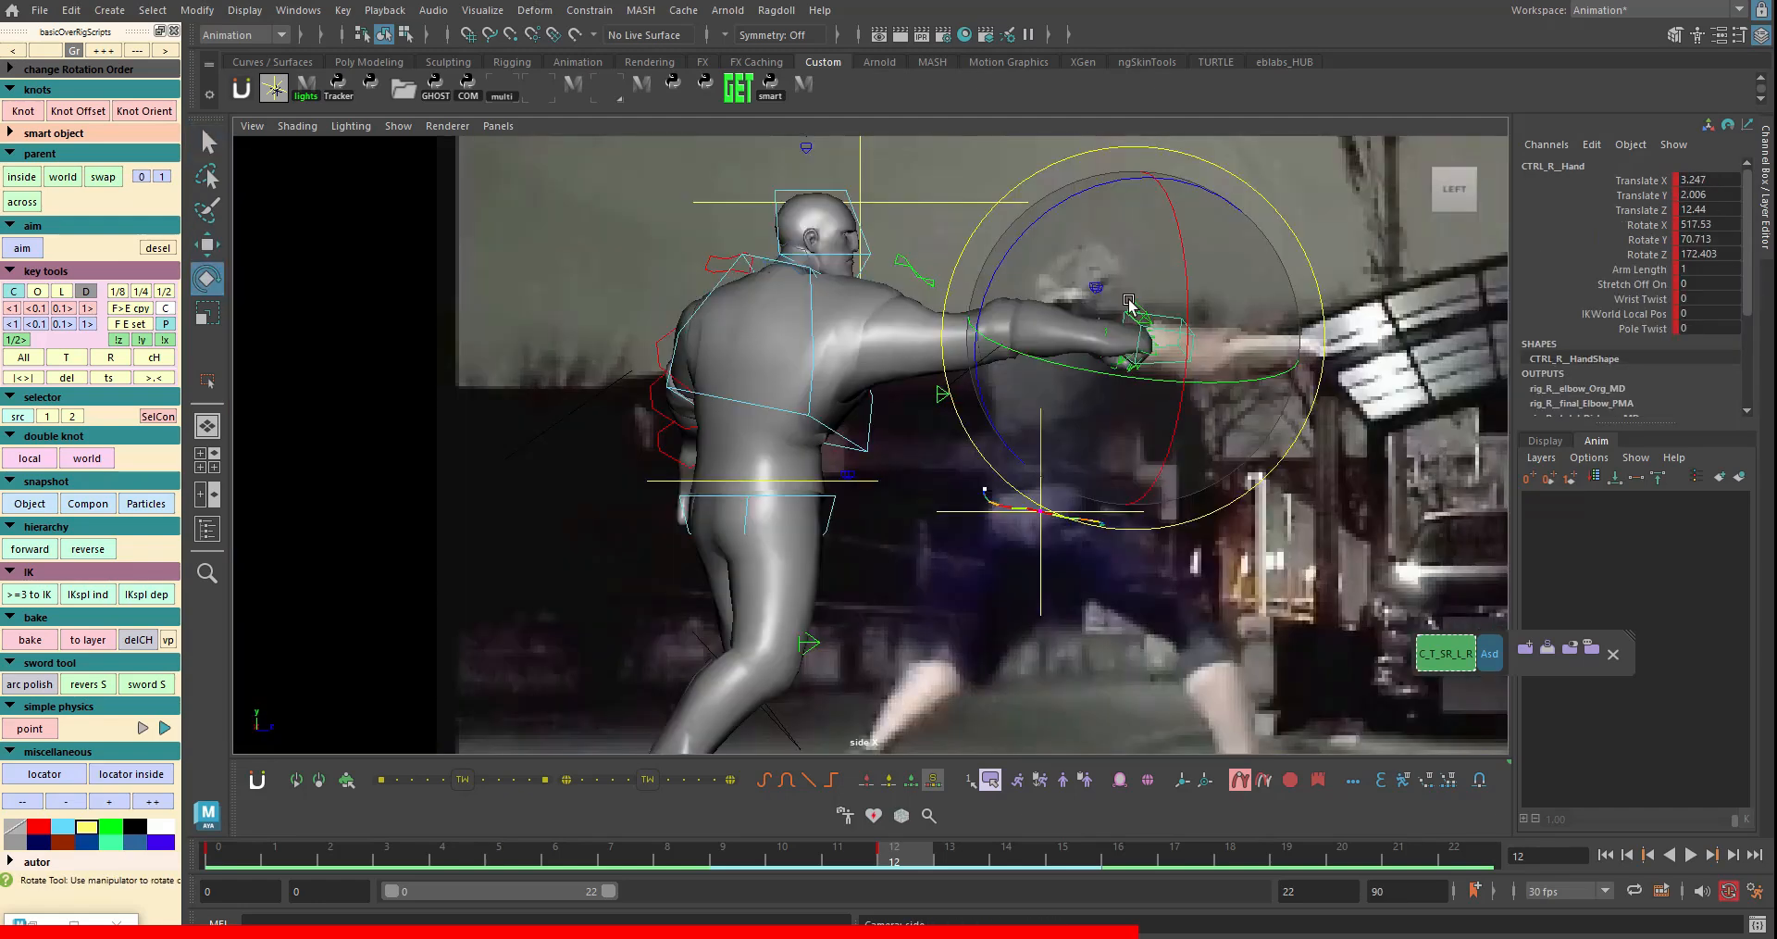
left_click_drag(1093, 309, 1102, 308)
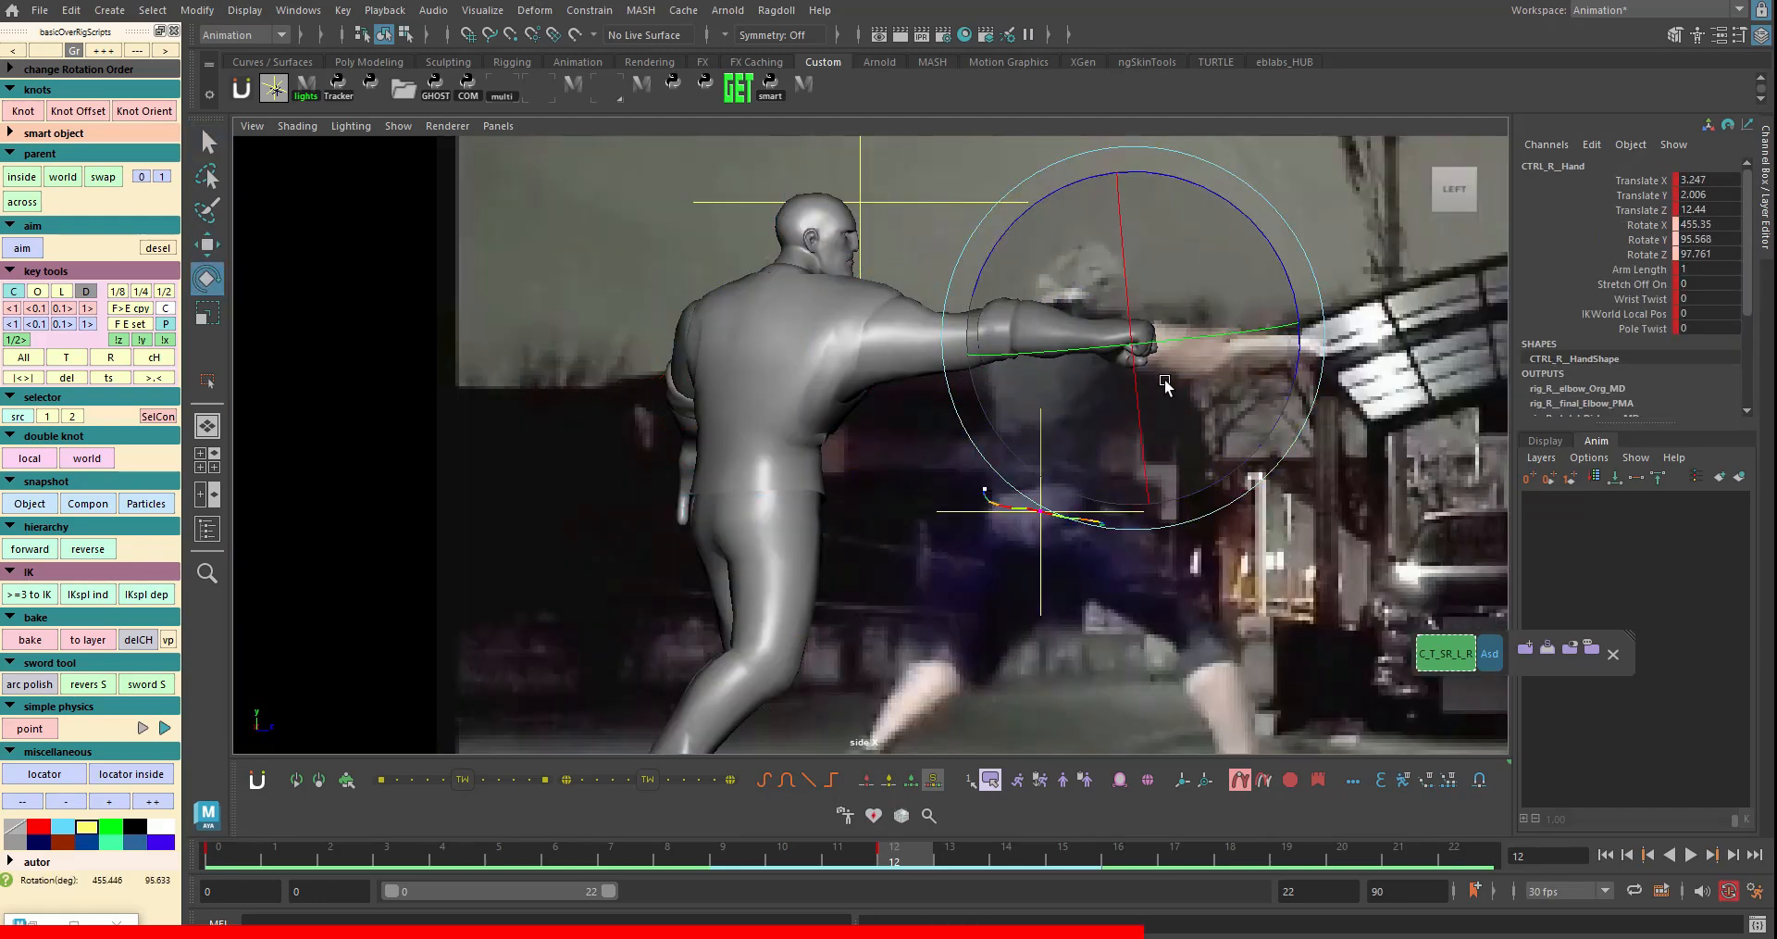
key("alt+v")
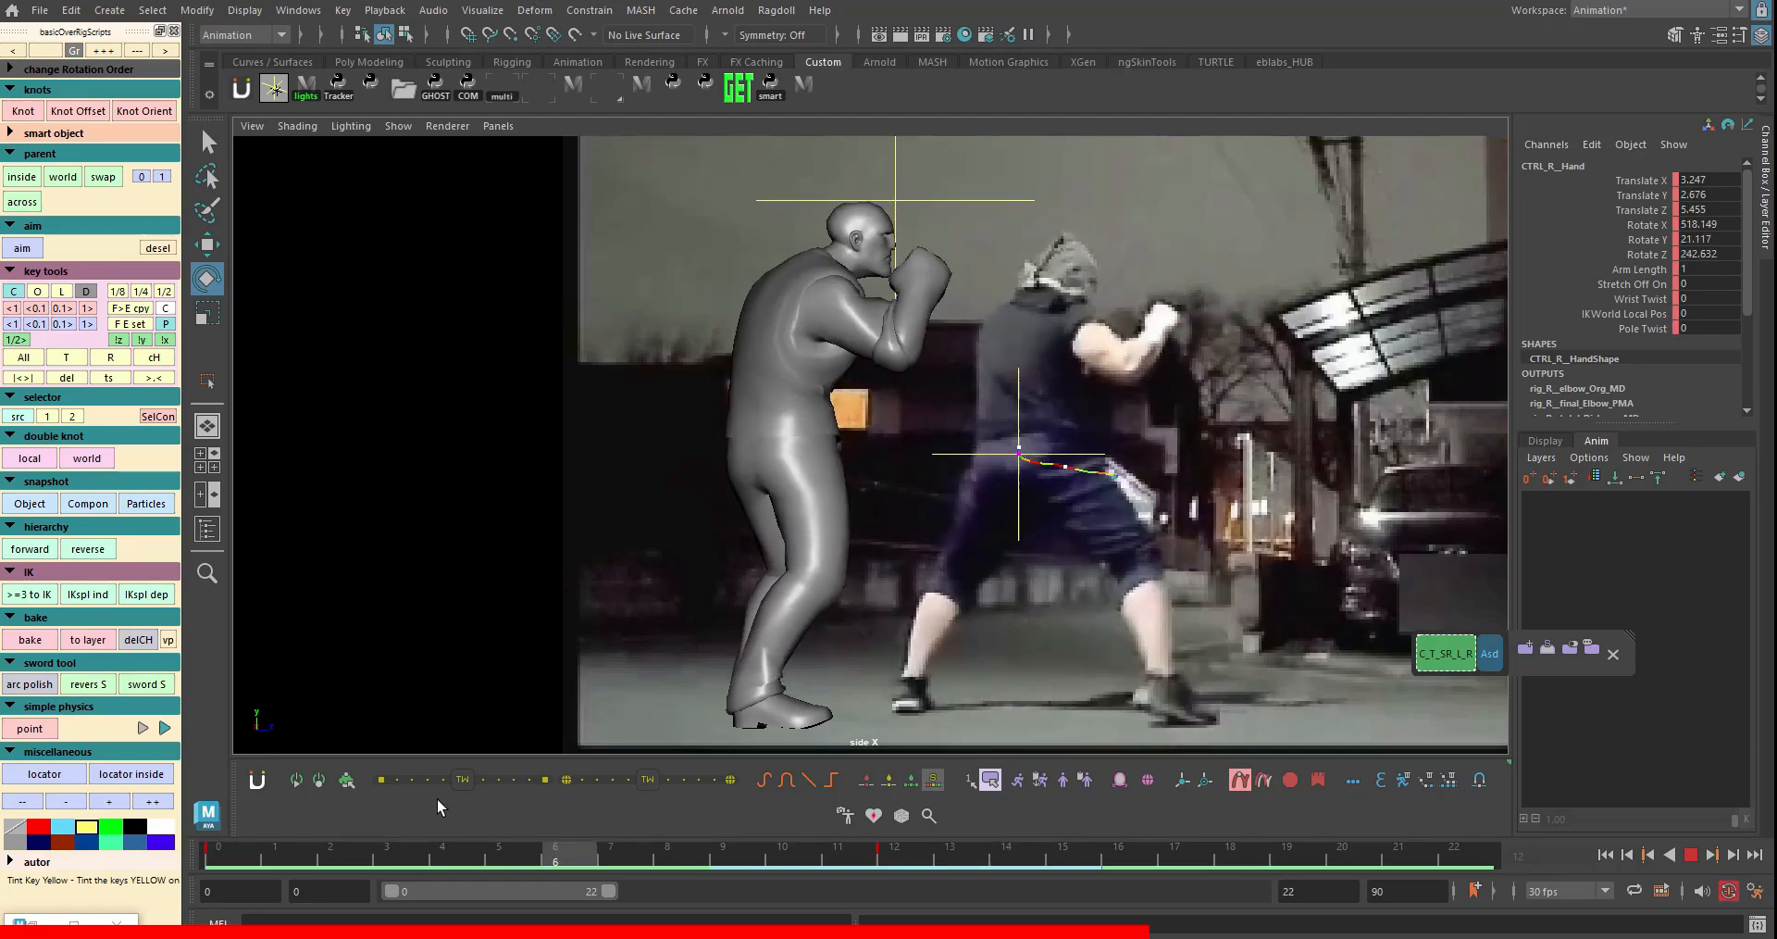
- Reuse the right arm's frame 0 guard pose on frame 19, lowering the hand and rotating the collar to about 10.5°, -35.2°, 3.3°
left_click(1421, 648)
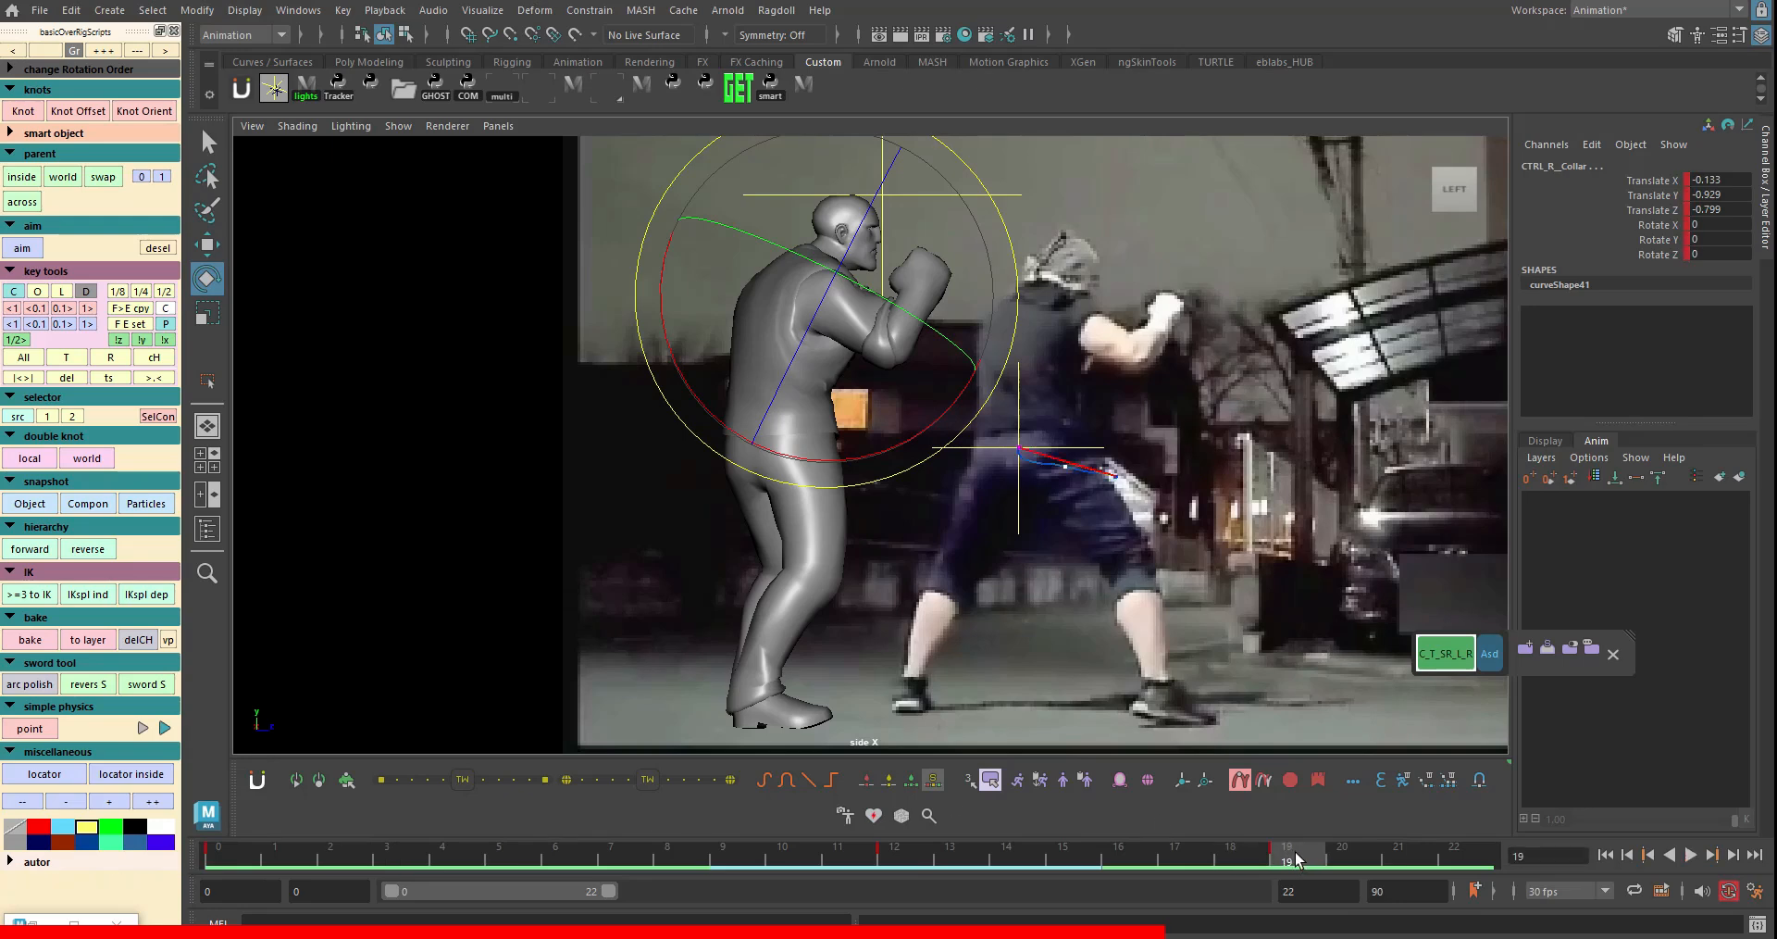
key("alt+v")
left_click(924, 300)
key("w")
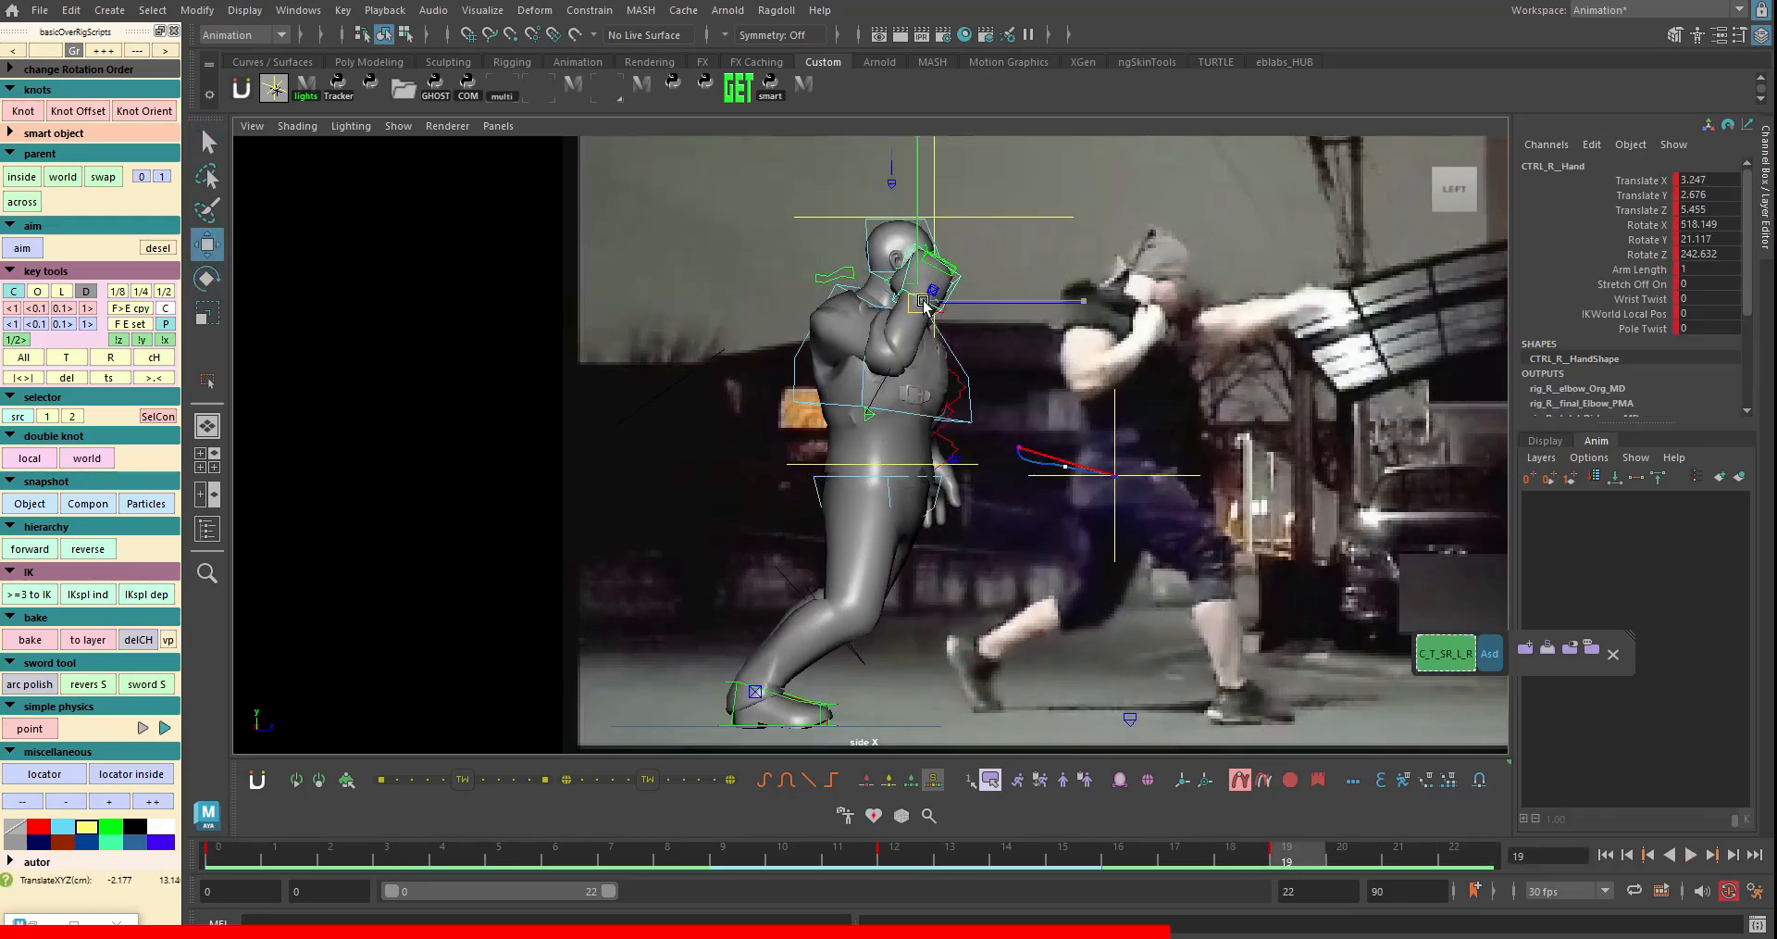
left_click(862, 278)
key("e")
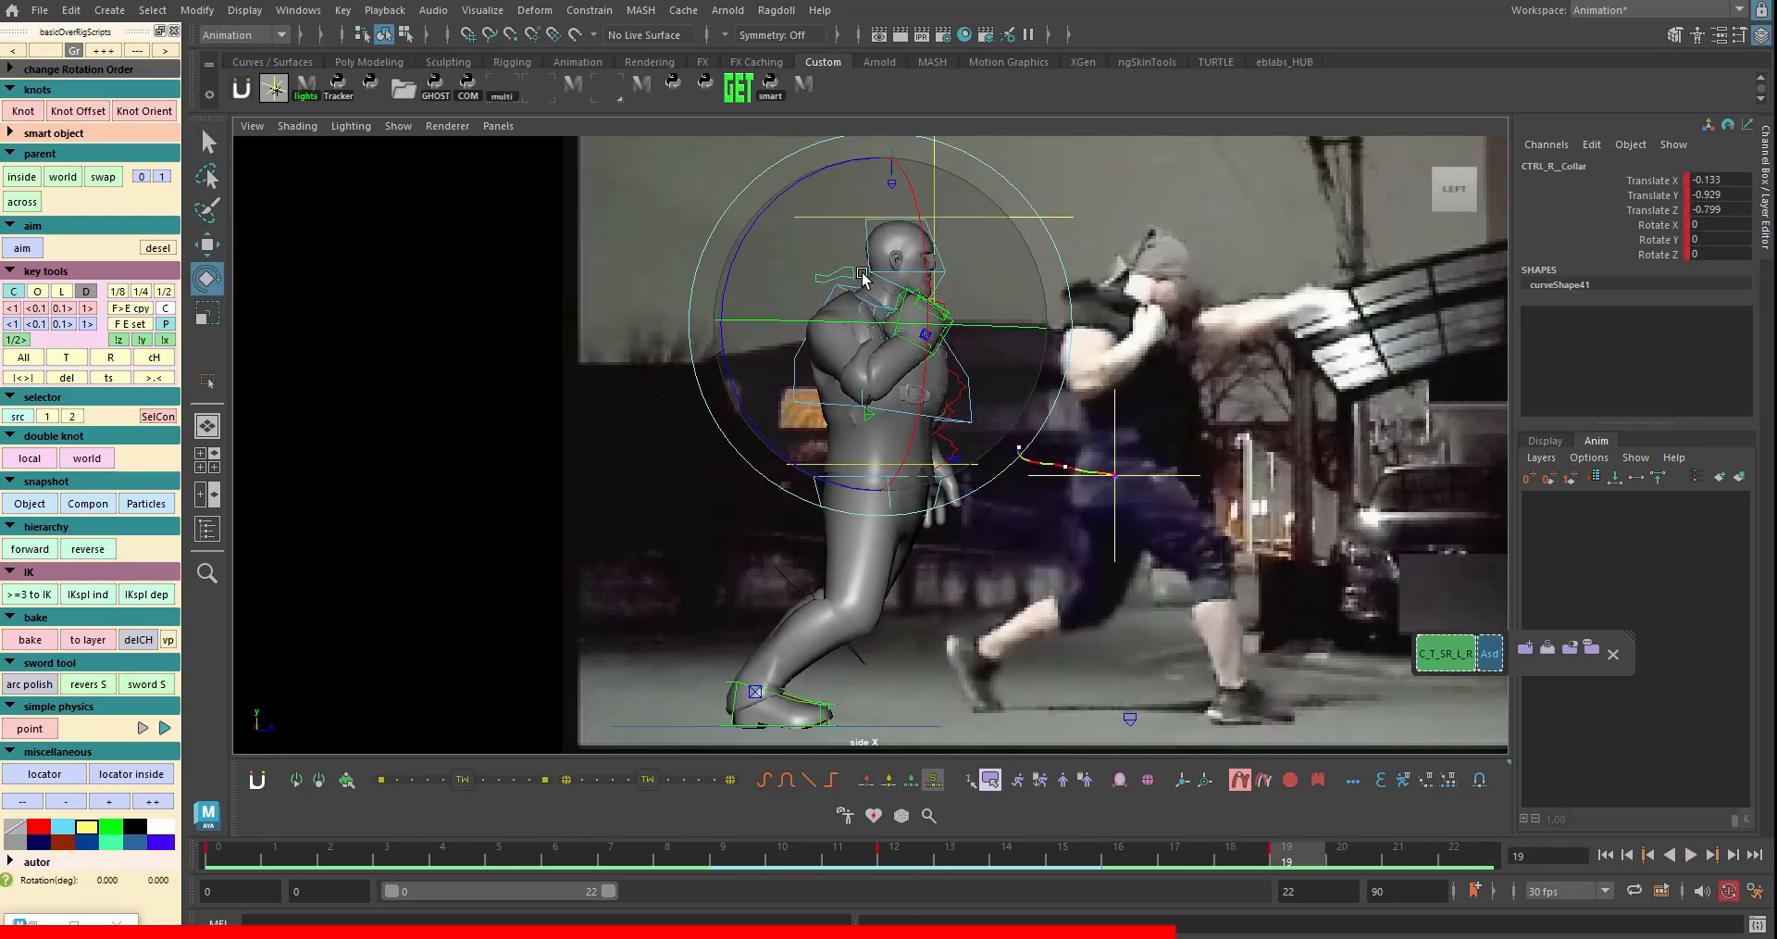
- On frame 19, reposition the right elbow pole and move the hand to about 2.86, 1.26, 5.25 to tighten the guard
left_click(870, 418)
key("space")
key("w")
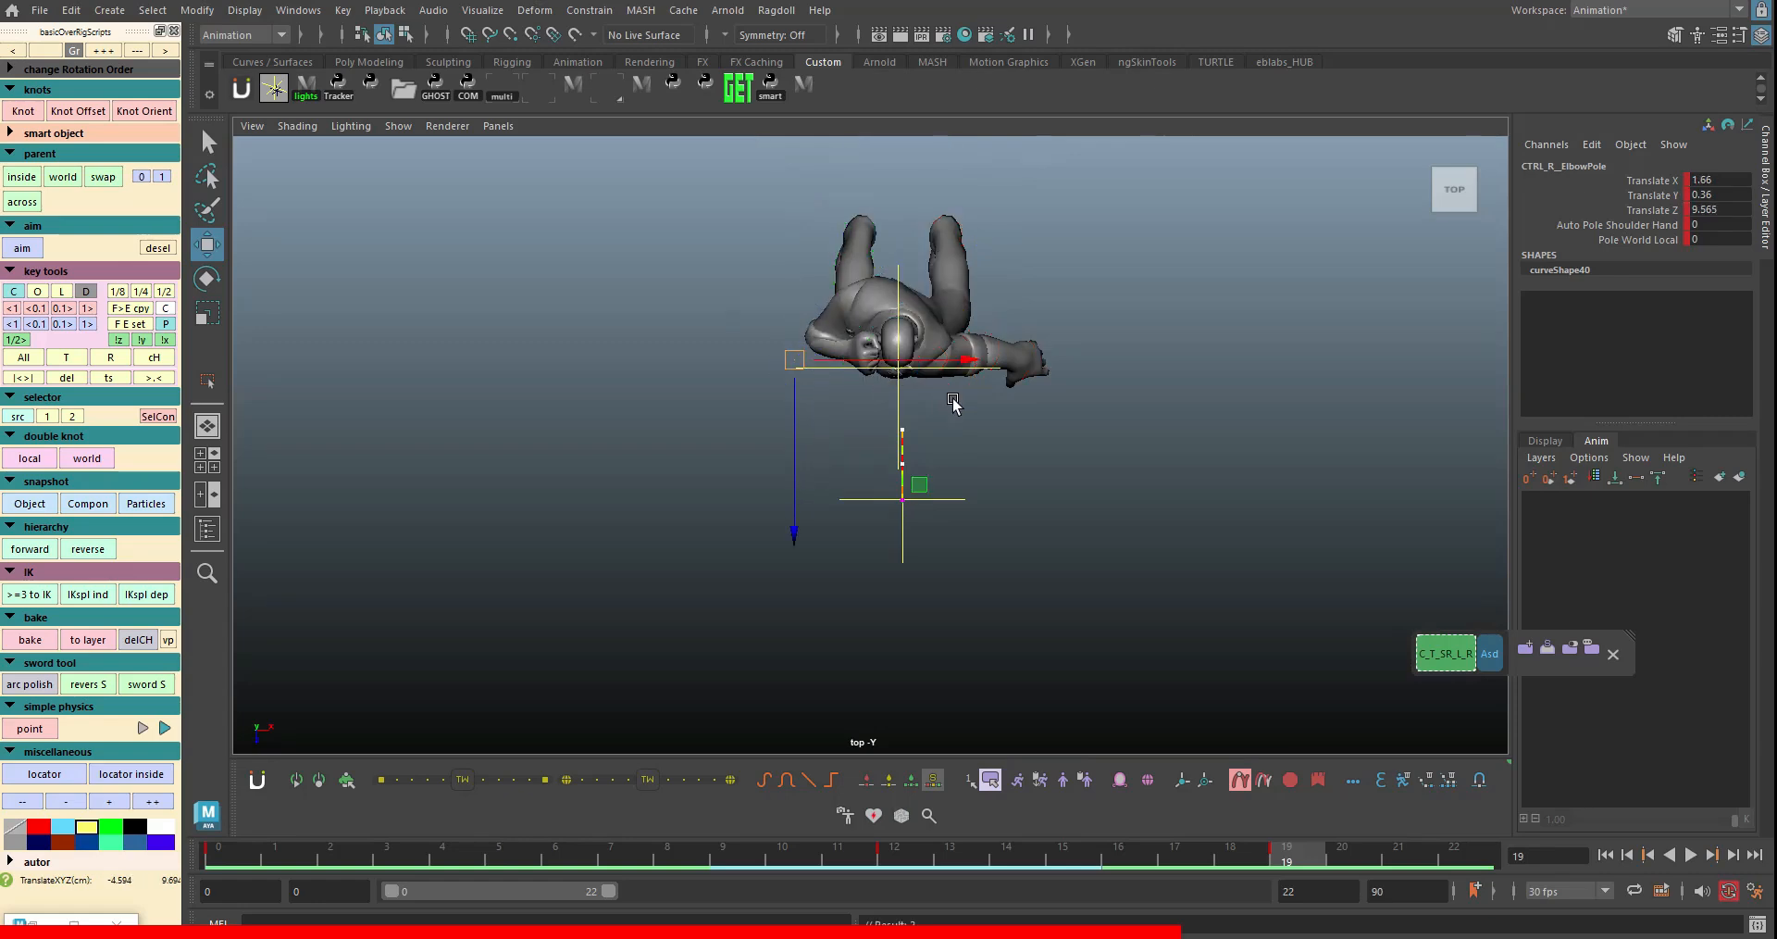
key("space")
key("q")
left_click(1142, 316)
key("w")
key("space")
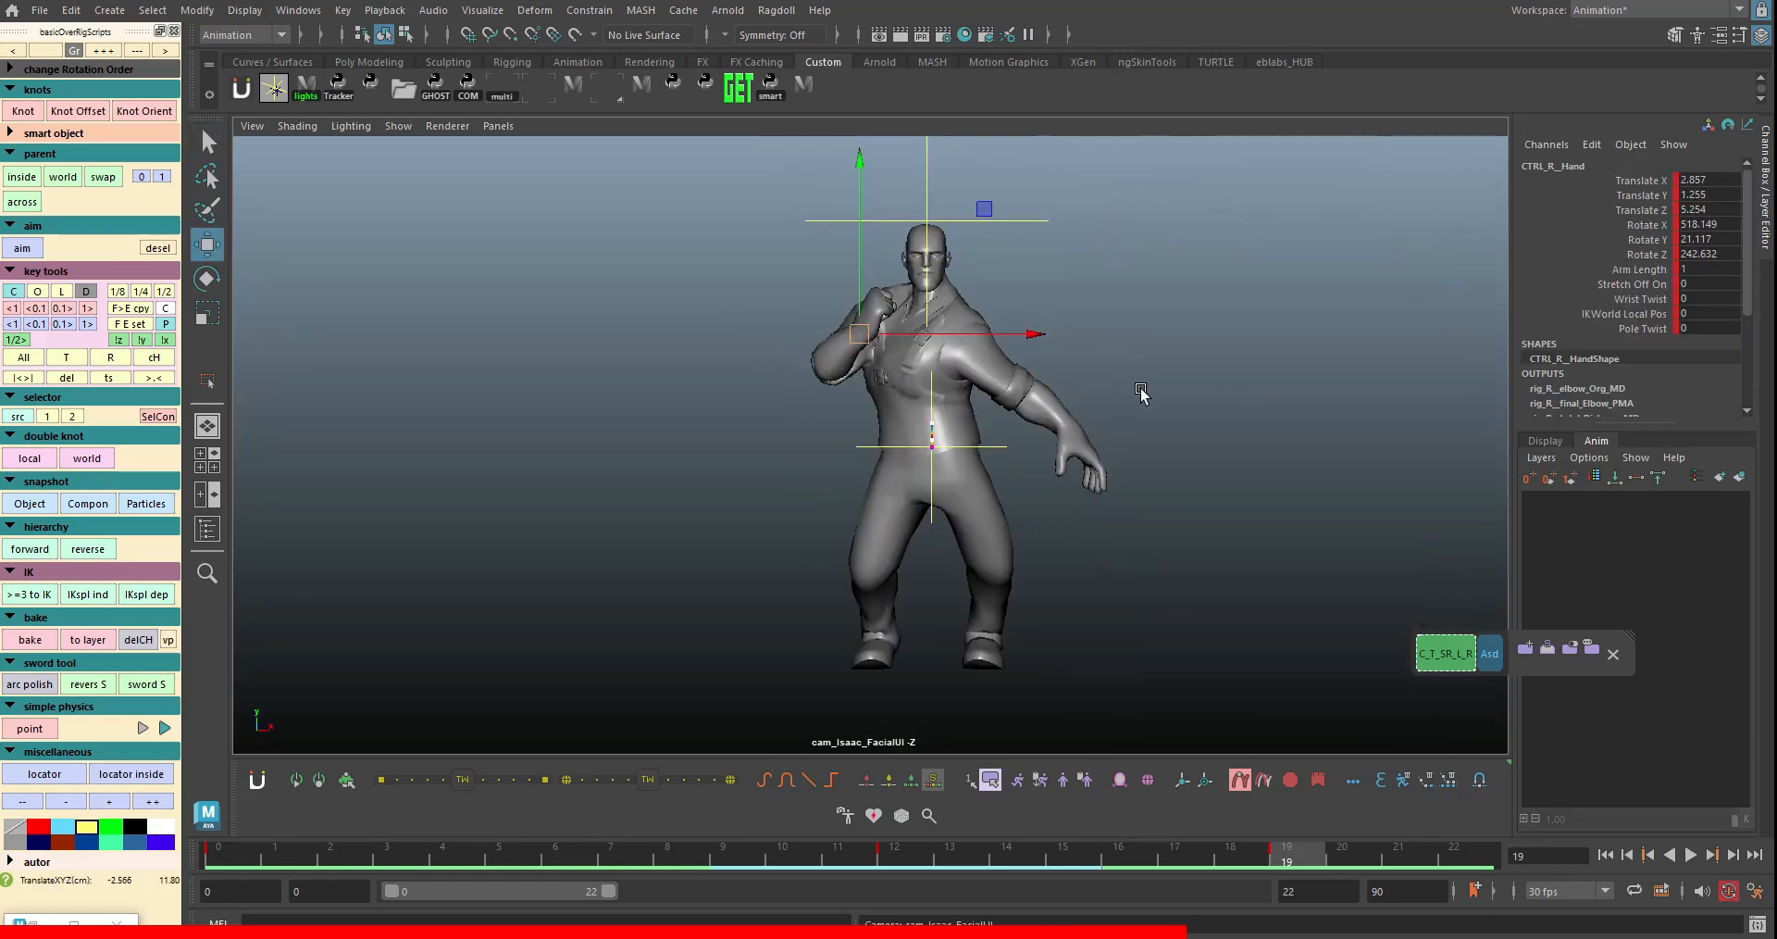
- Play the punch, and repeat the right arm's guard pose on frame 8 so it holds before the arm extends
key("space")
key("alt+v")
key("space")
key("alt+v")
key("alt+v")
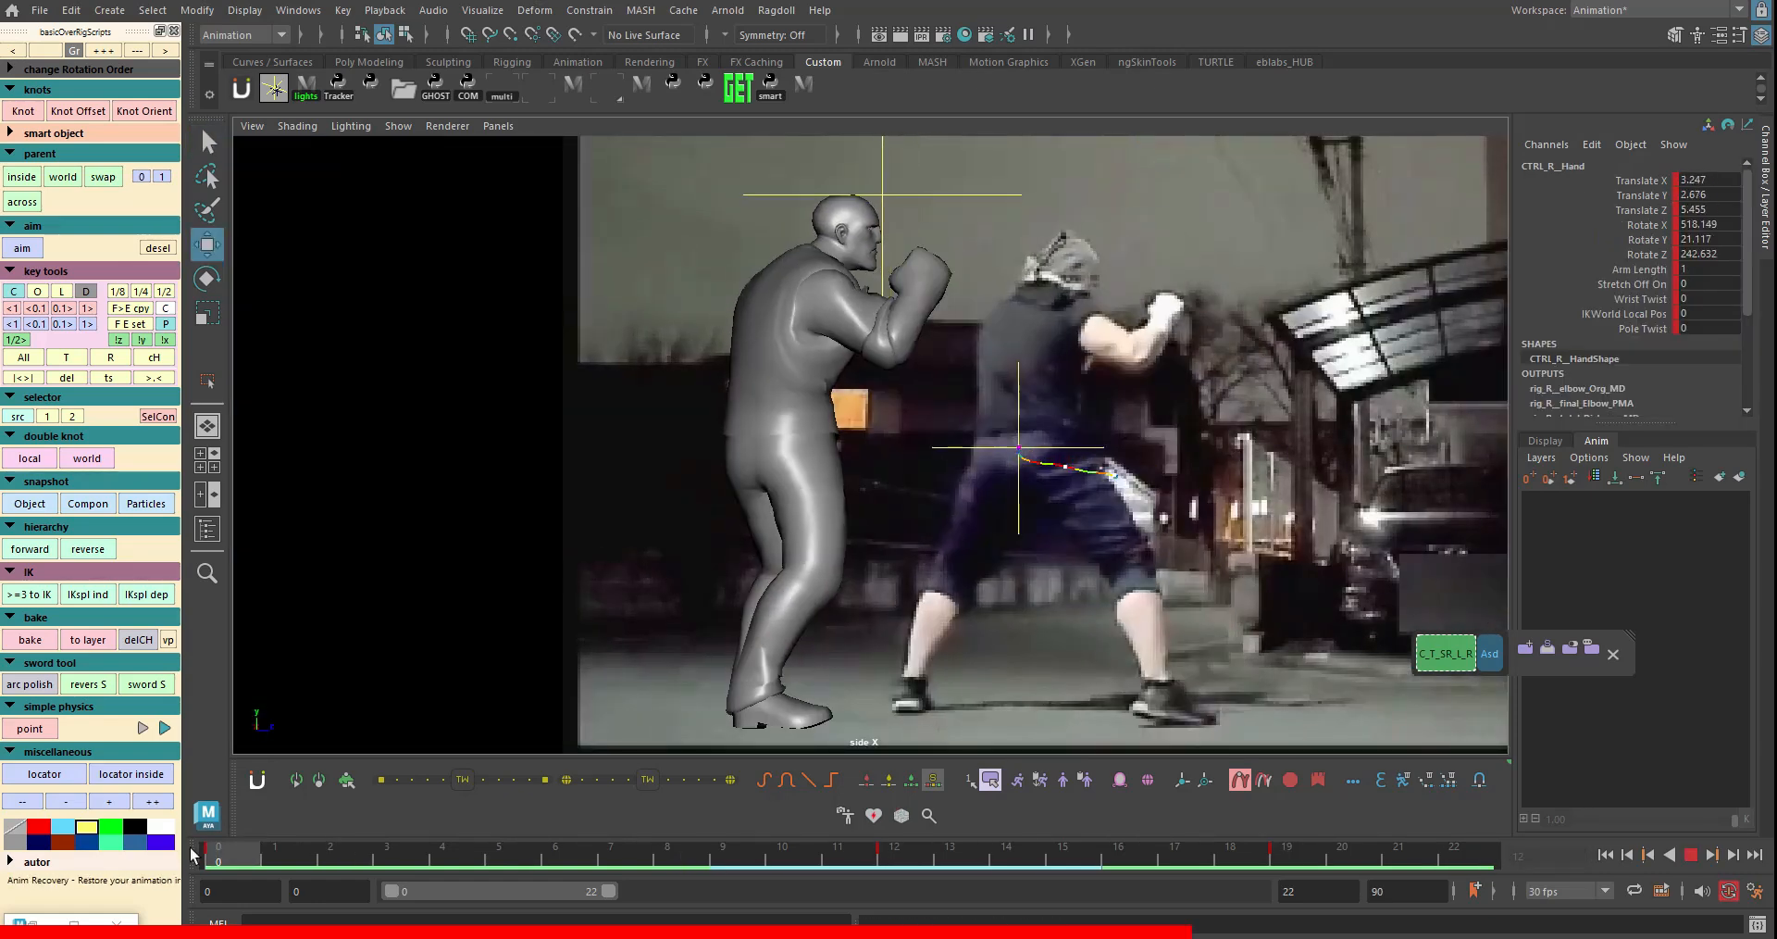
key("alt+v")
left_click_drag(533, 863, 645, 852)
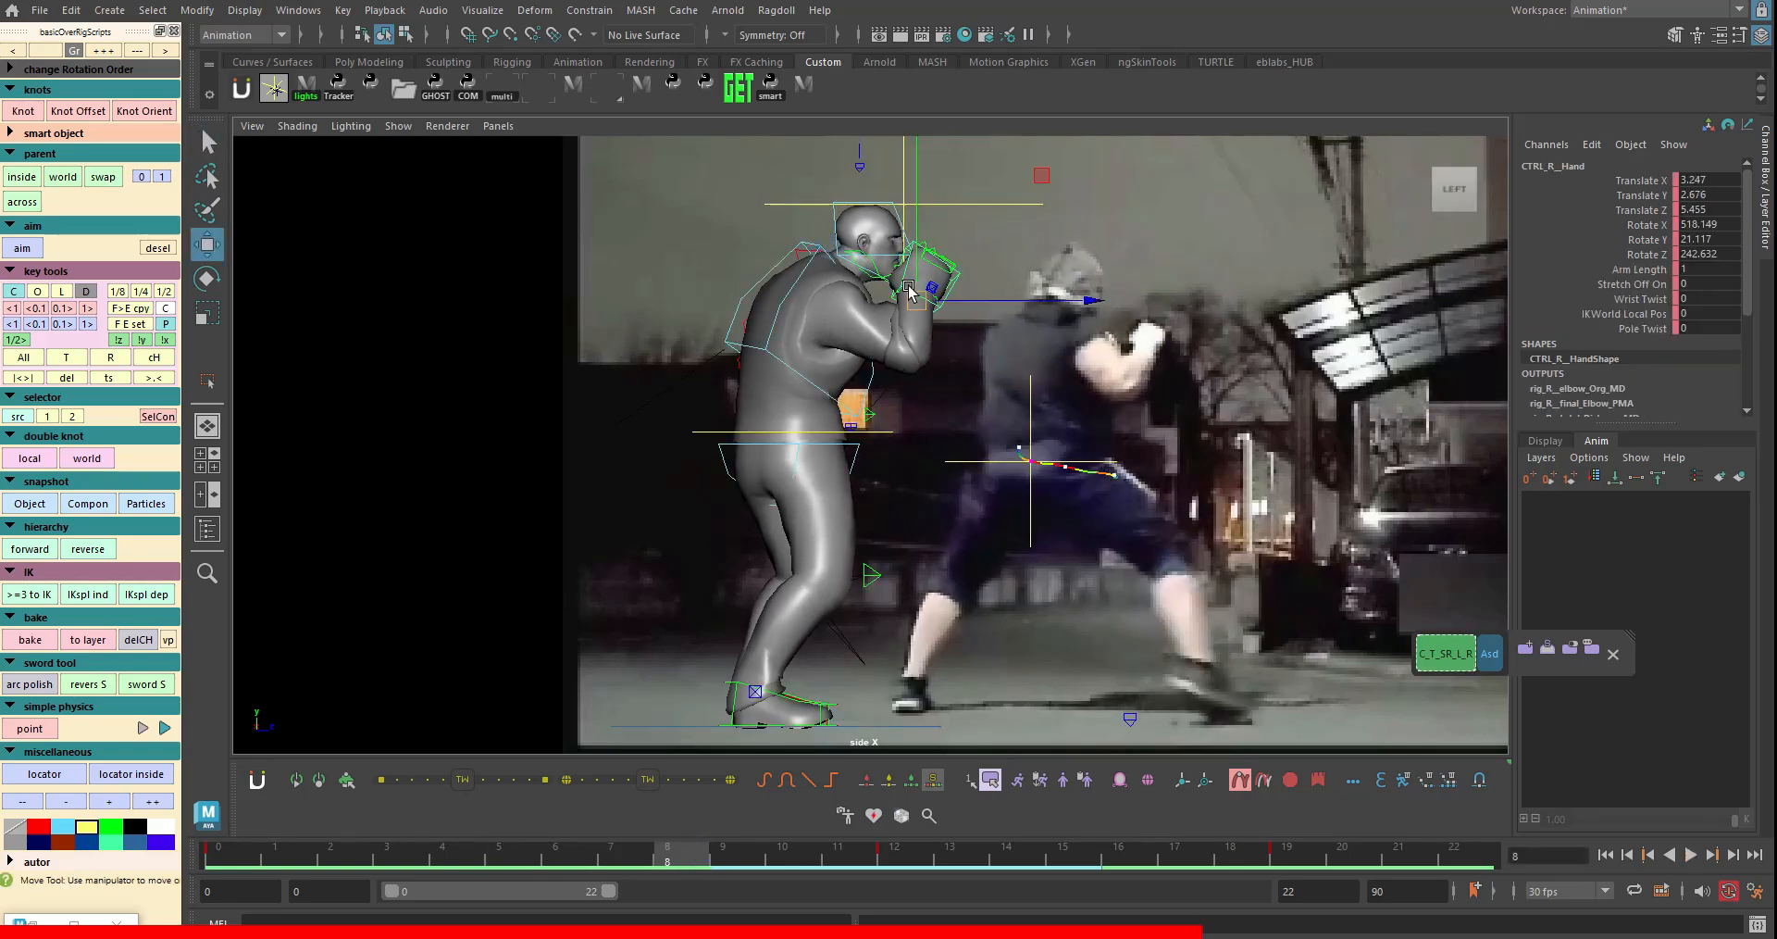
key("q")
left_click(868, 284)
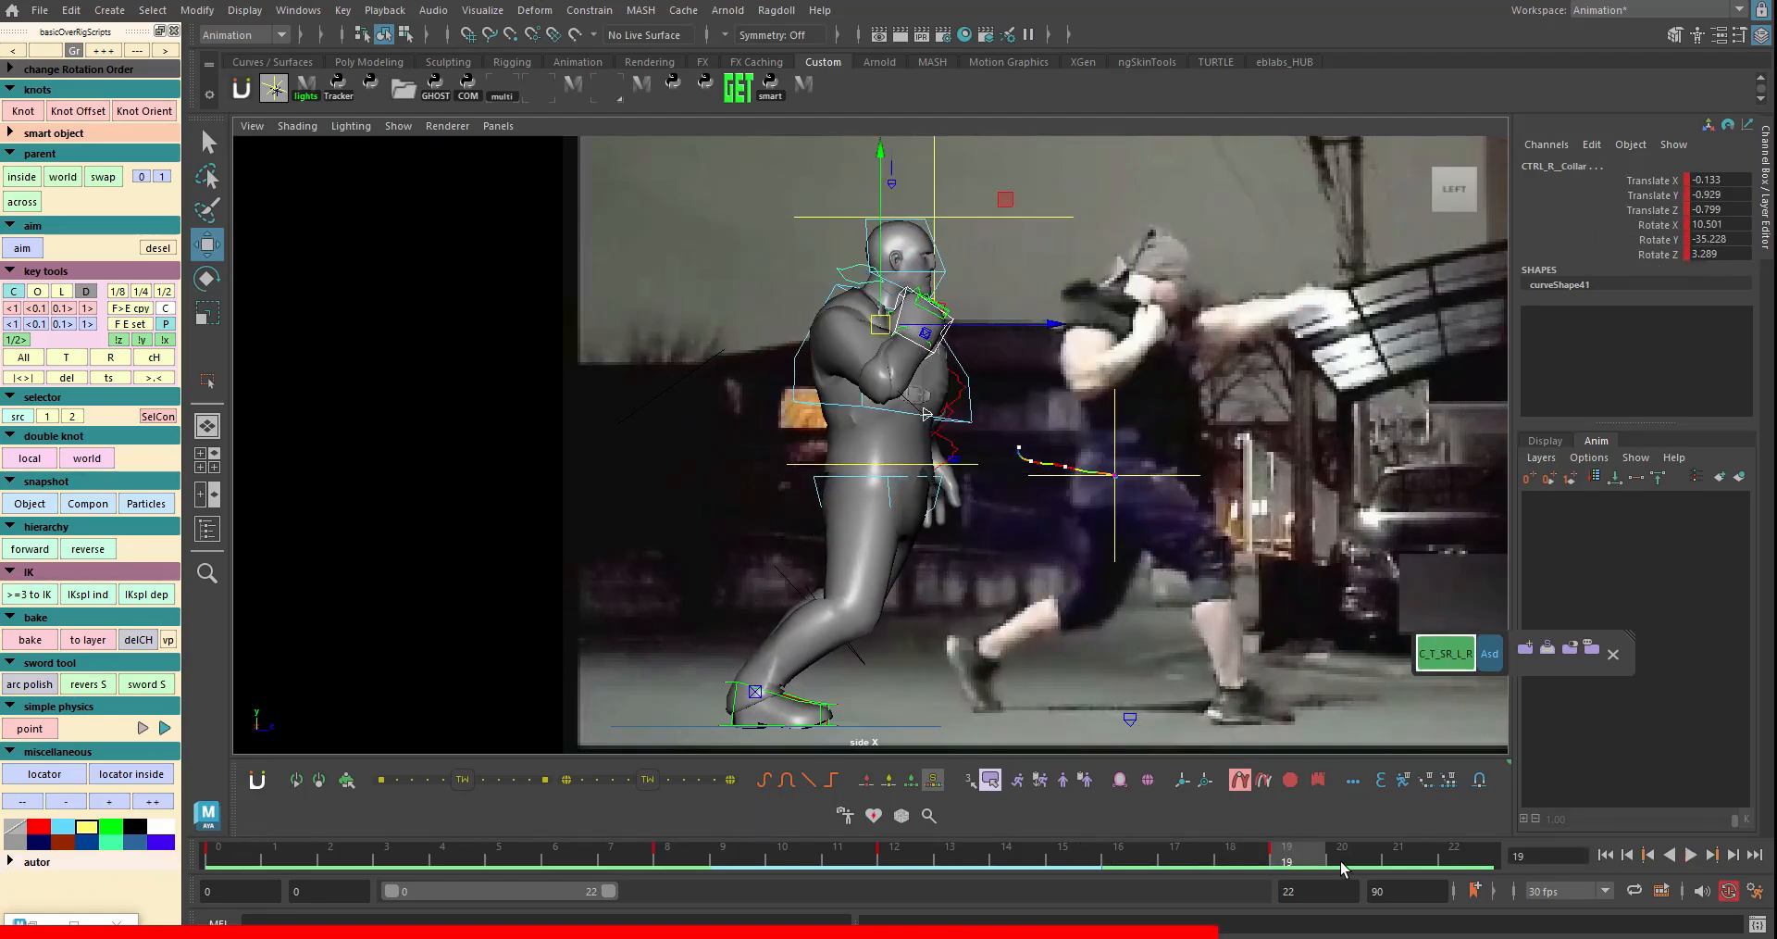
- Play back time ranges of the punch in the side view to examine how the right arm returns to guard
left_click_drag(1342, 868, 219, 861, "shift")
key("alt+v")
left_click(1242, 856)
left_click_drag(1298, 856, 1073, 857, "shift")
key("alt+v")
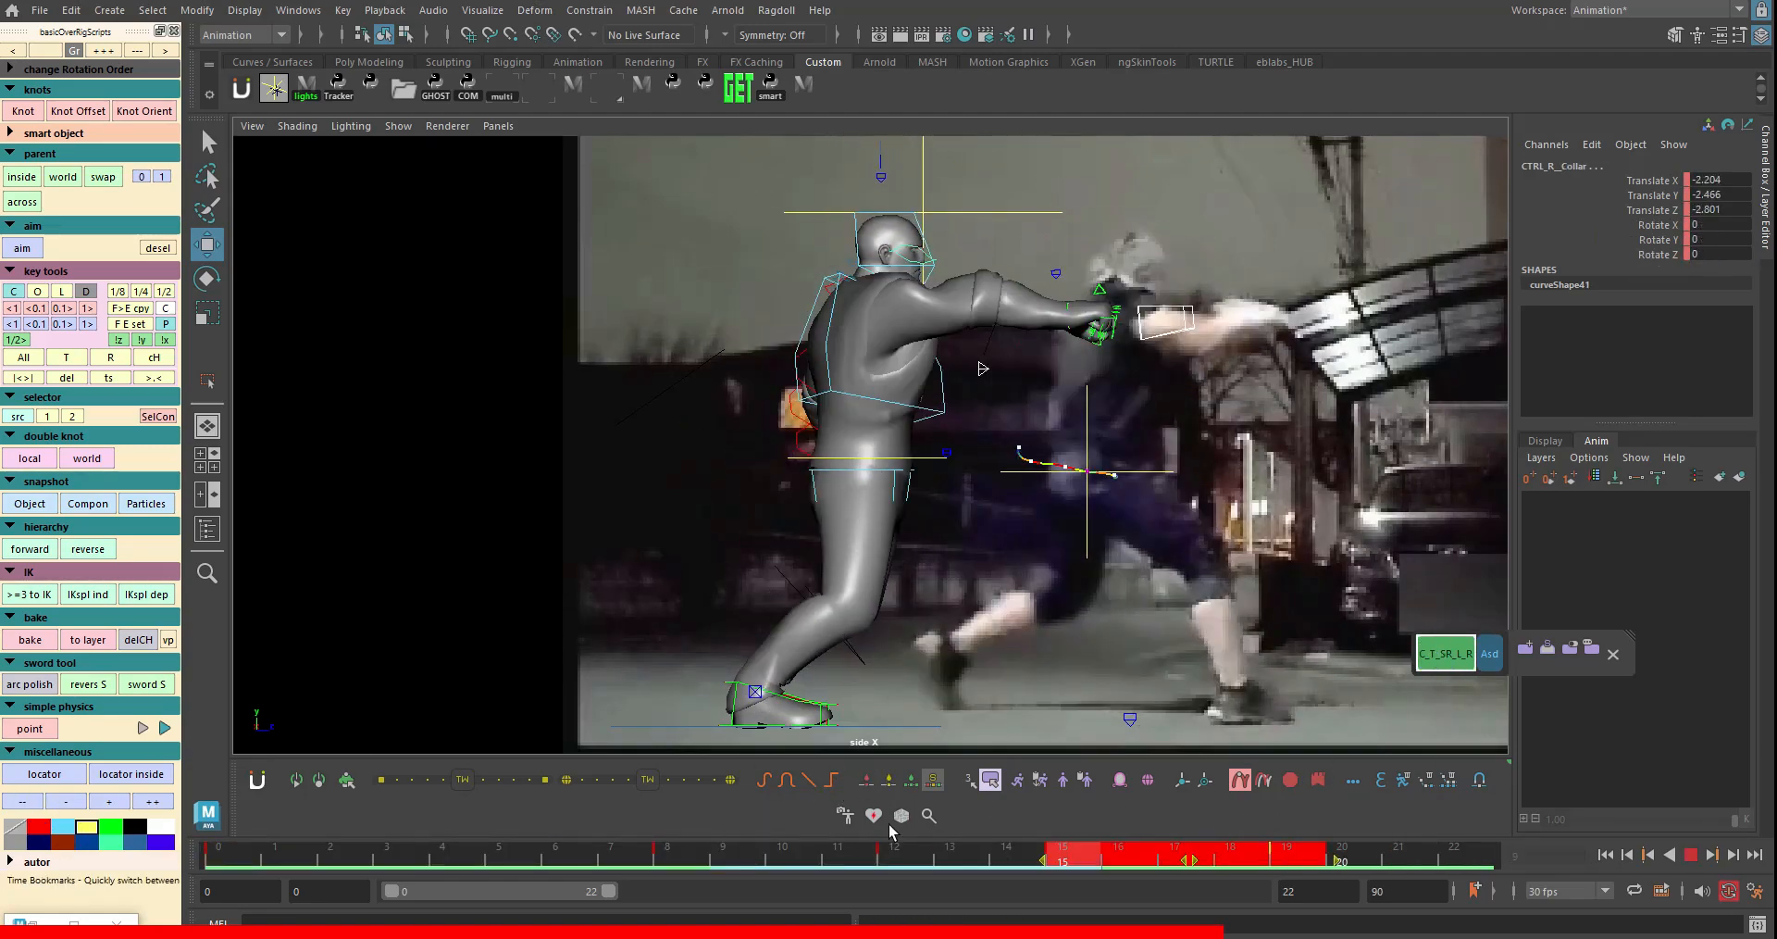
key("Escape")
left_click(927, 868)
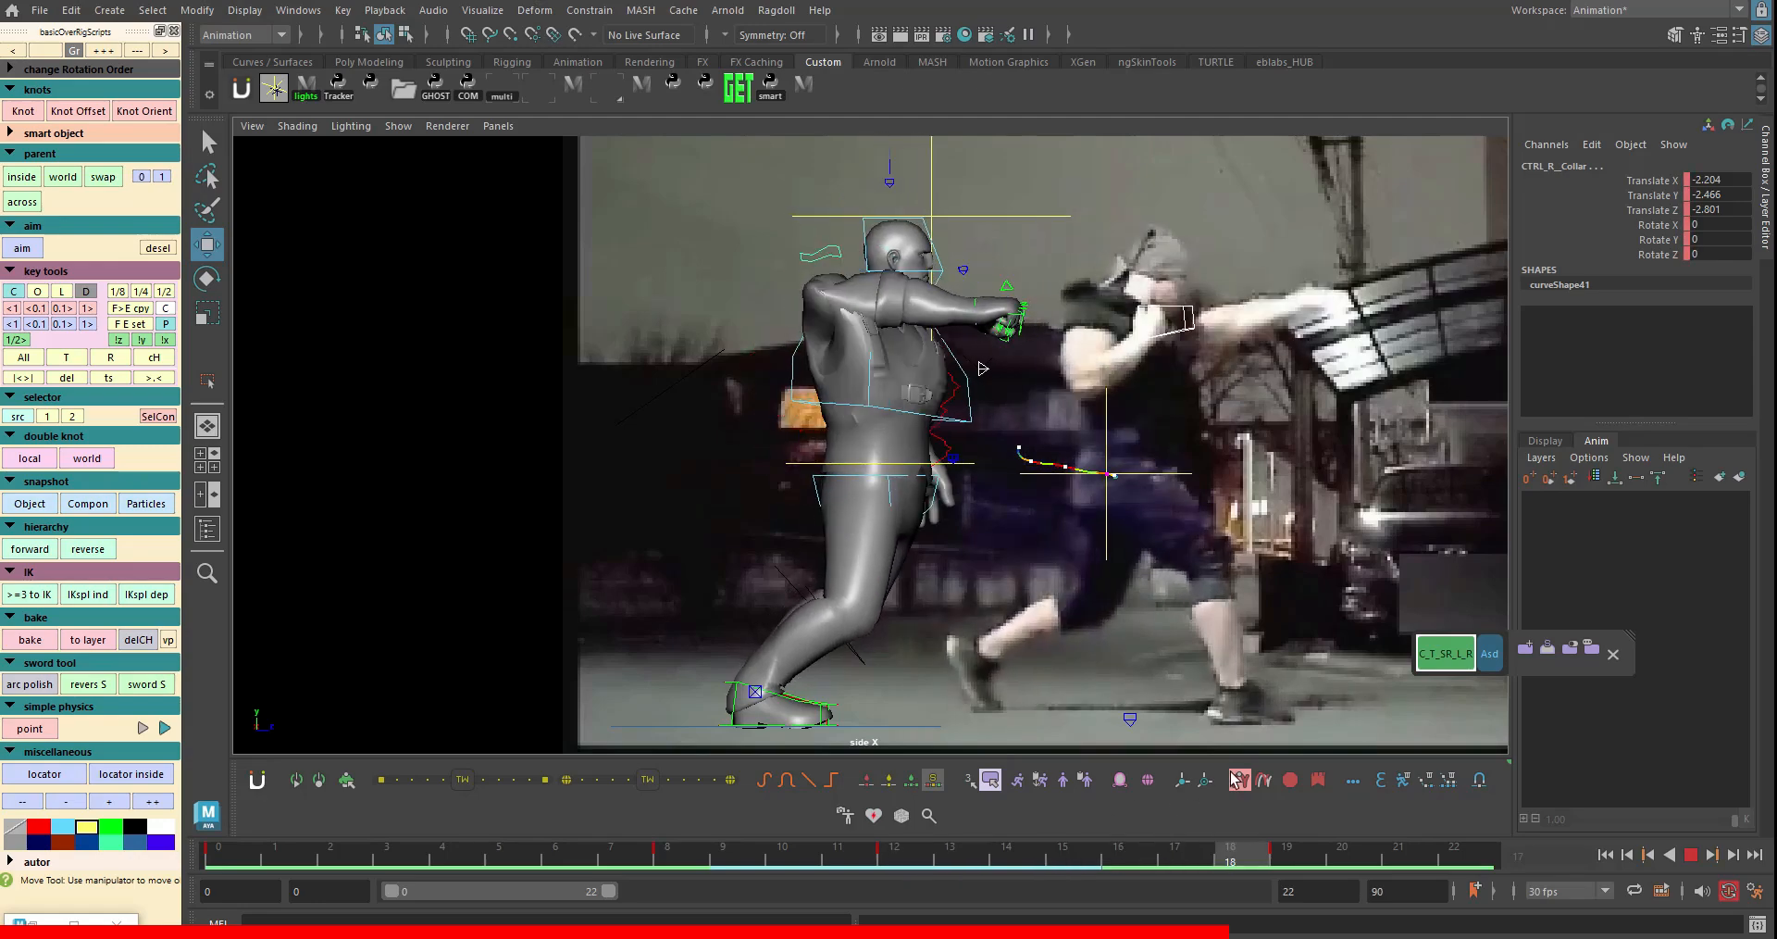
left_click_drag(1230, 772, 1285, 774)
left_click(863, 263)
left_click(861, 266)
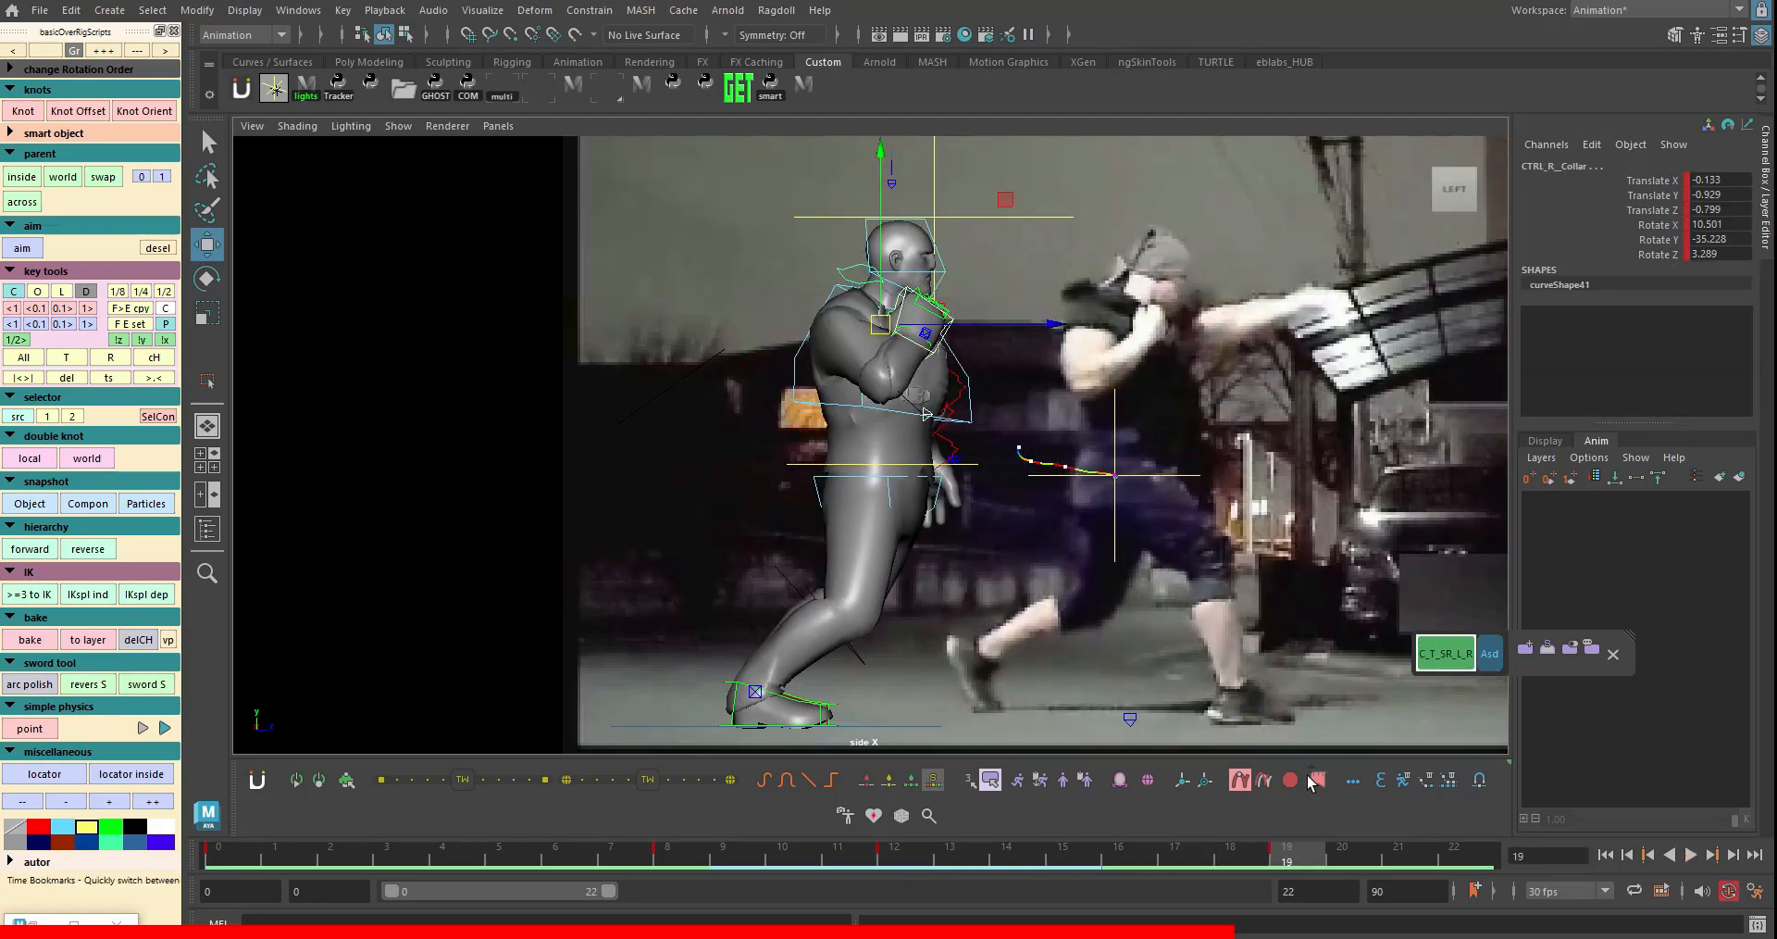
left_click(1314, 780)
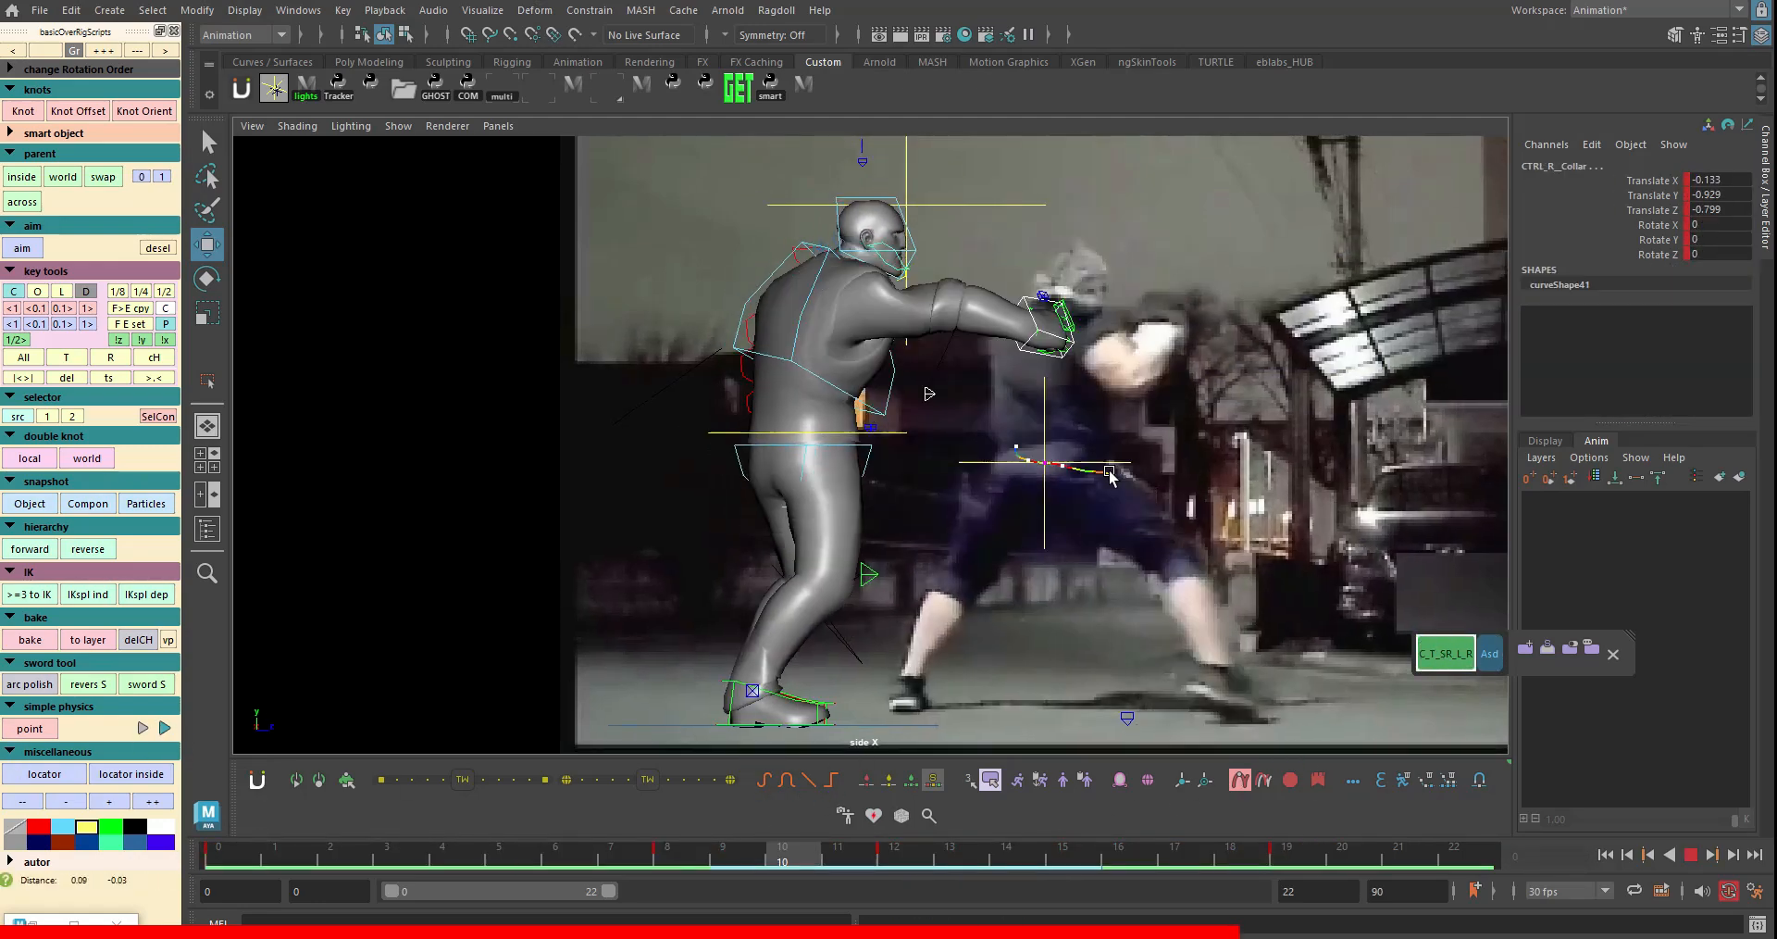
- Check the punch from the front and side, and adjust the right hand control on frame 16 for the arm's return
key("space")
key("space")
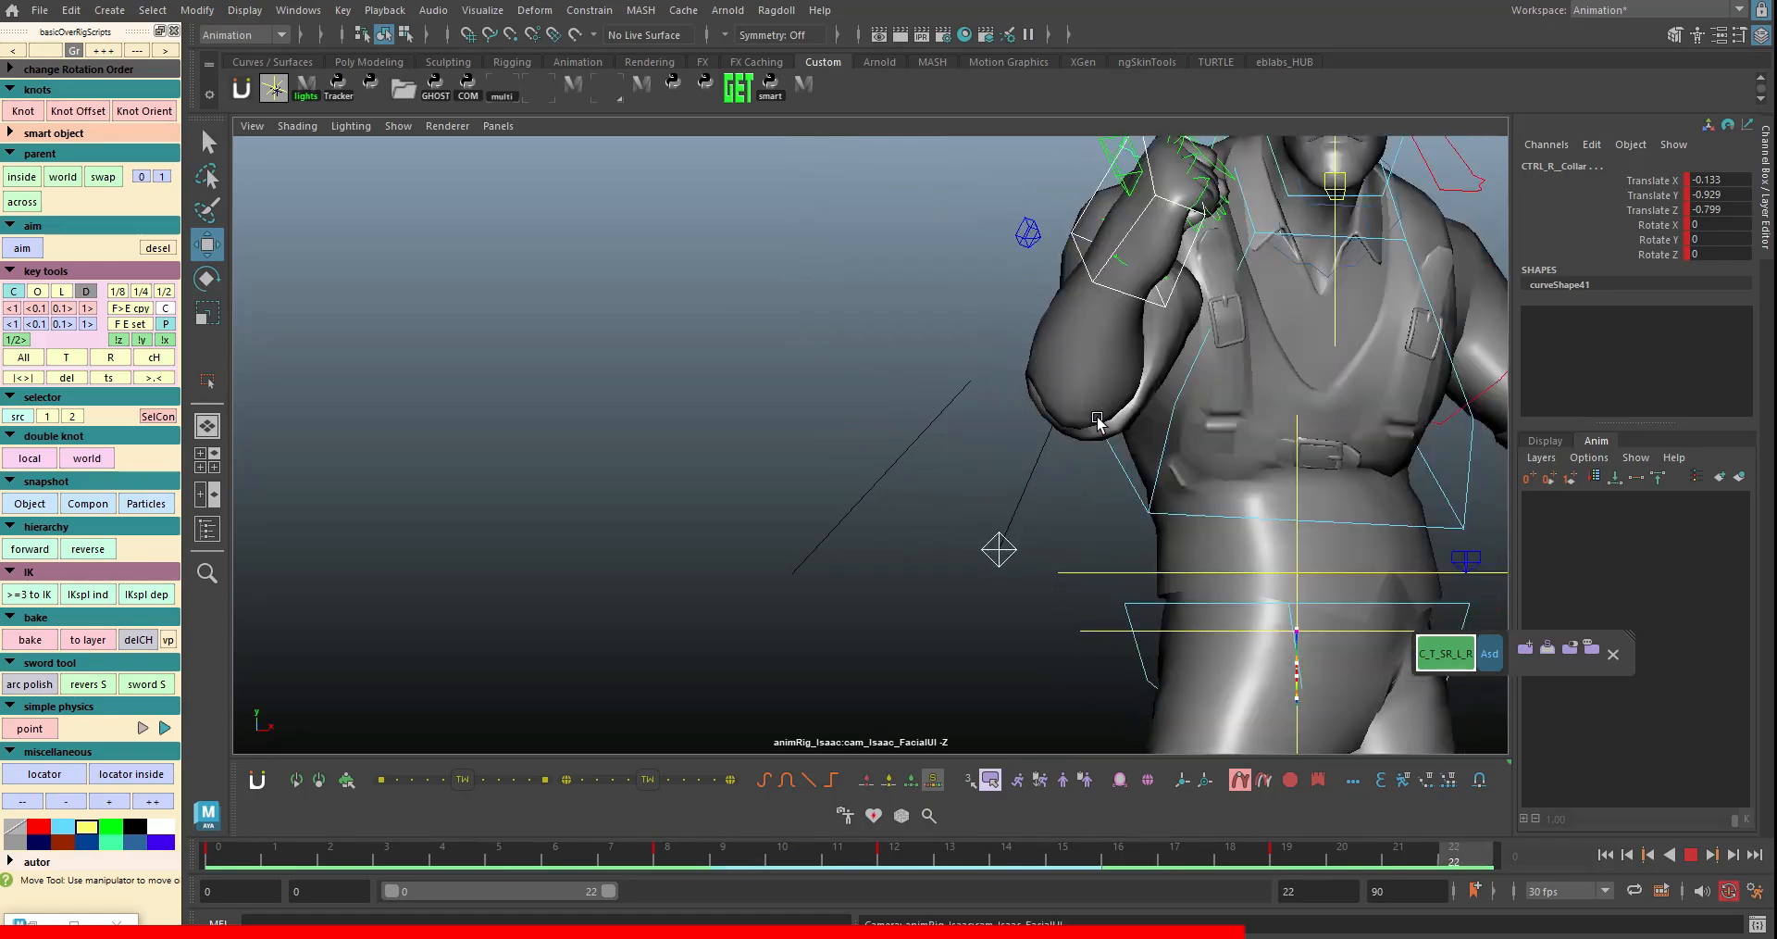
key("space")
key("space")
key("alt+v")
key("alt+v")
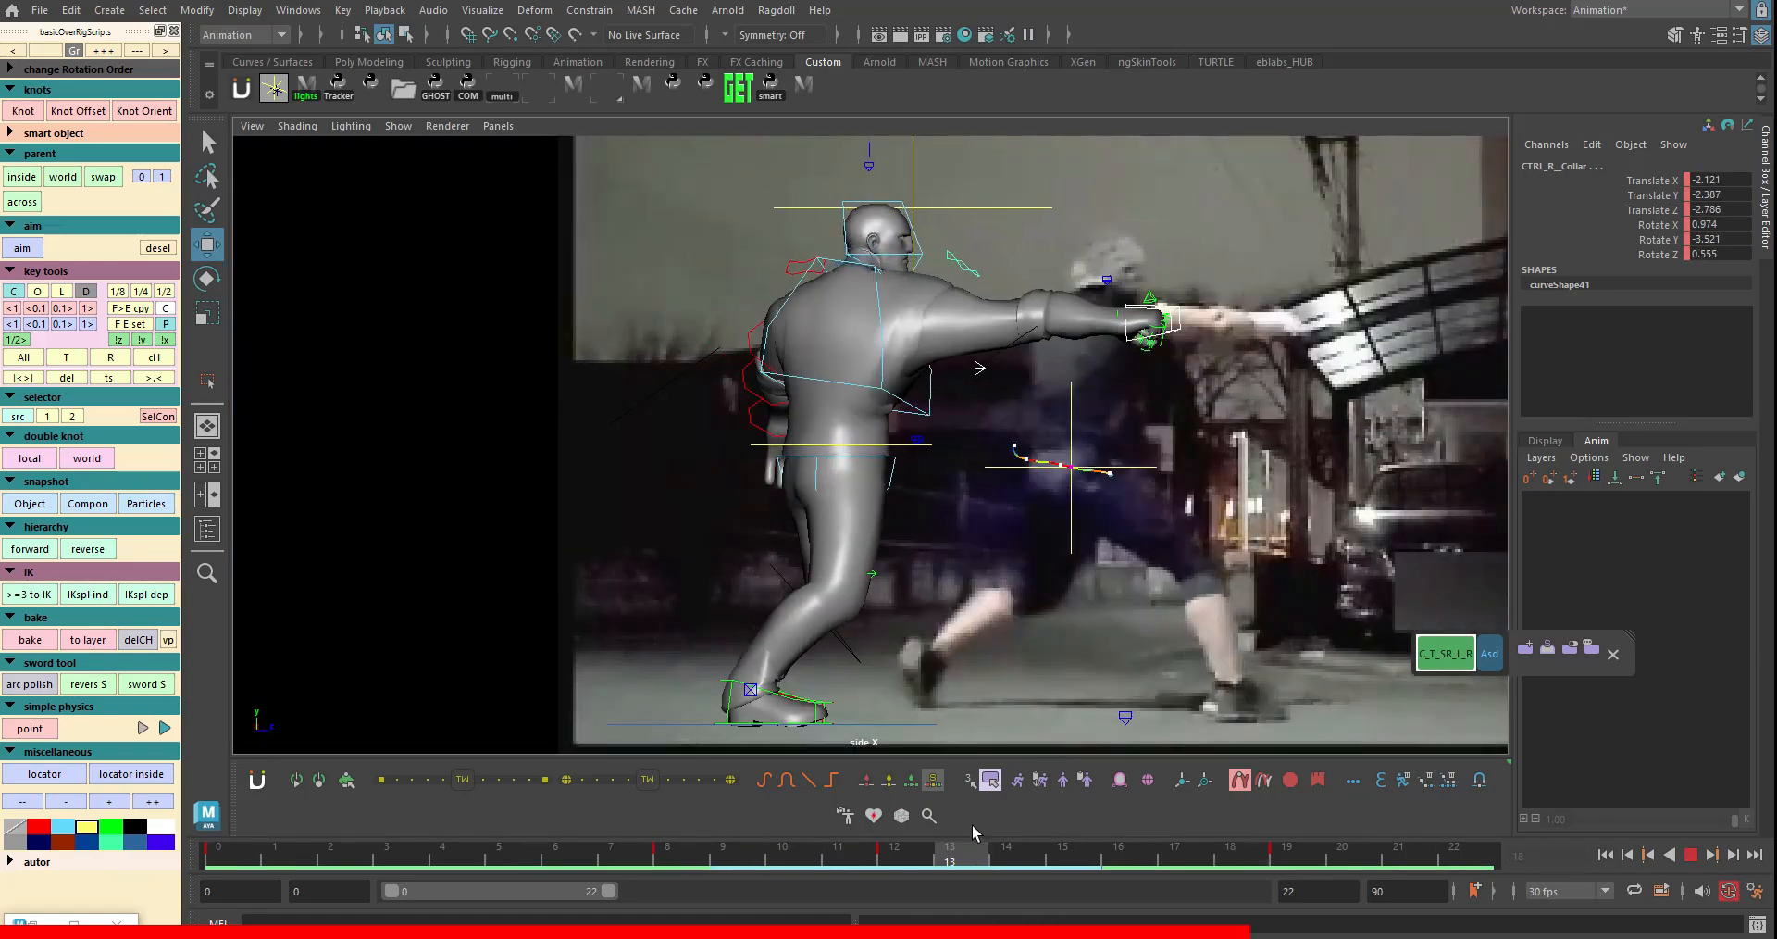
left_click(757, 856)
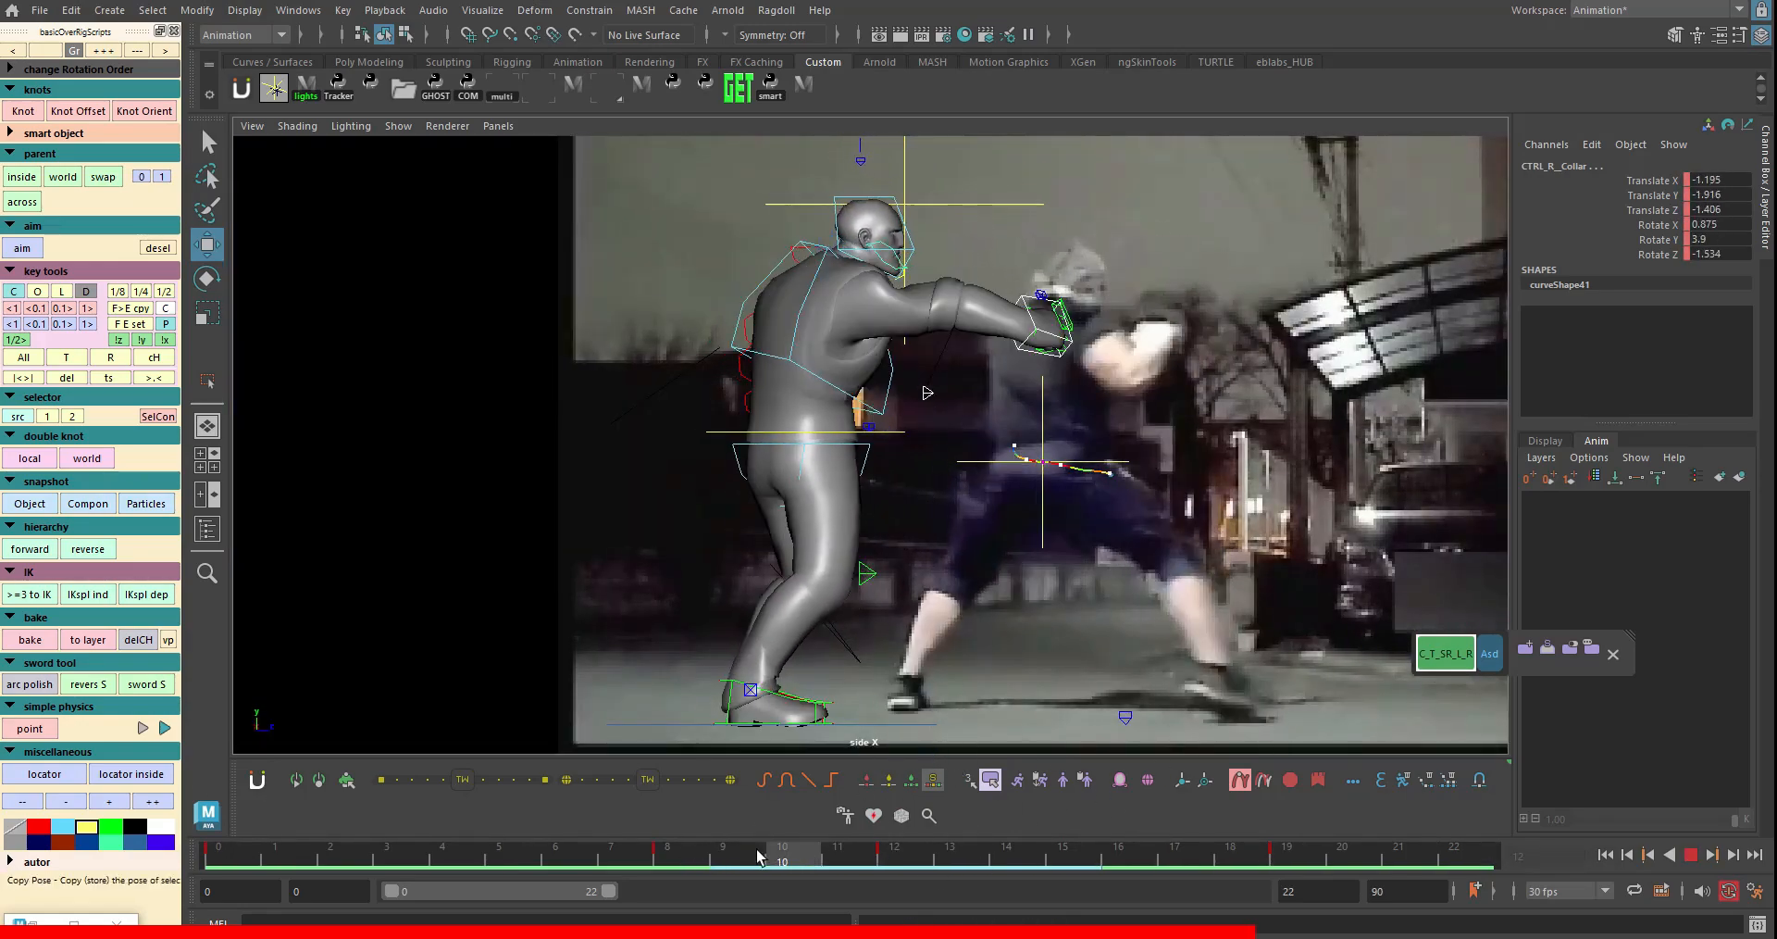
left_click_drag(794, 840, 895, 841)
left_click(1157, 320)
left_click_drag(648, 842, 921, 840)
left_click_drag(757, 859, 1111, 820)
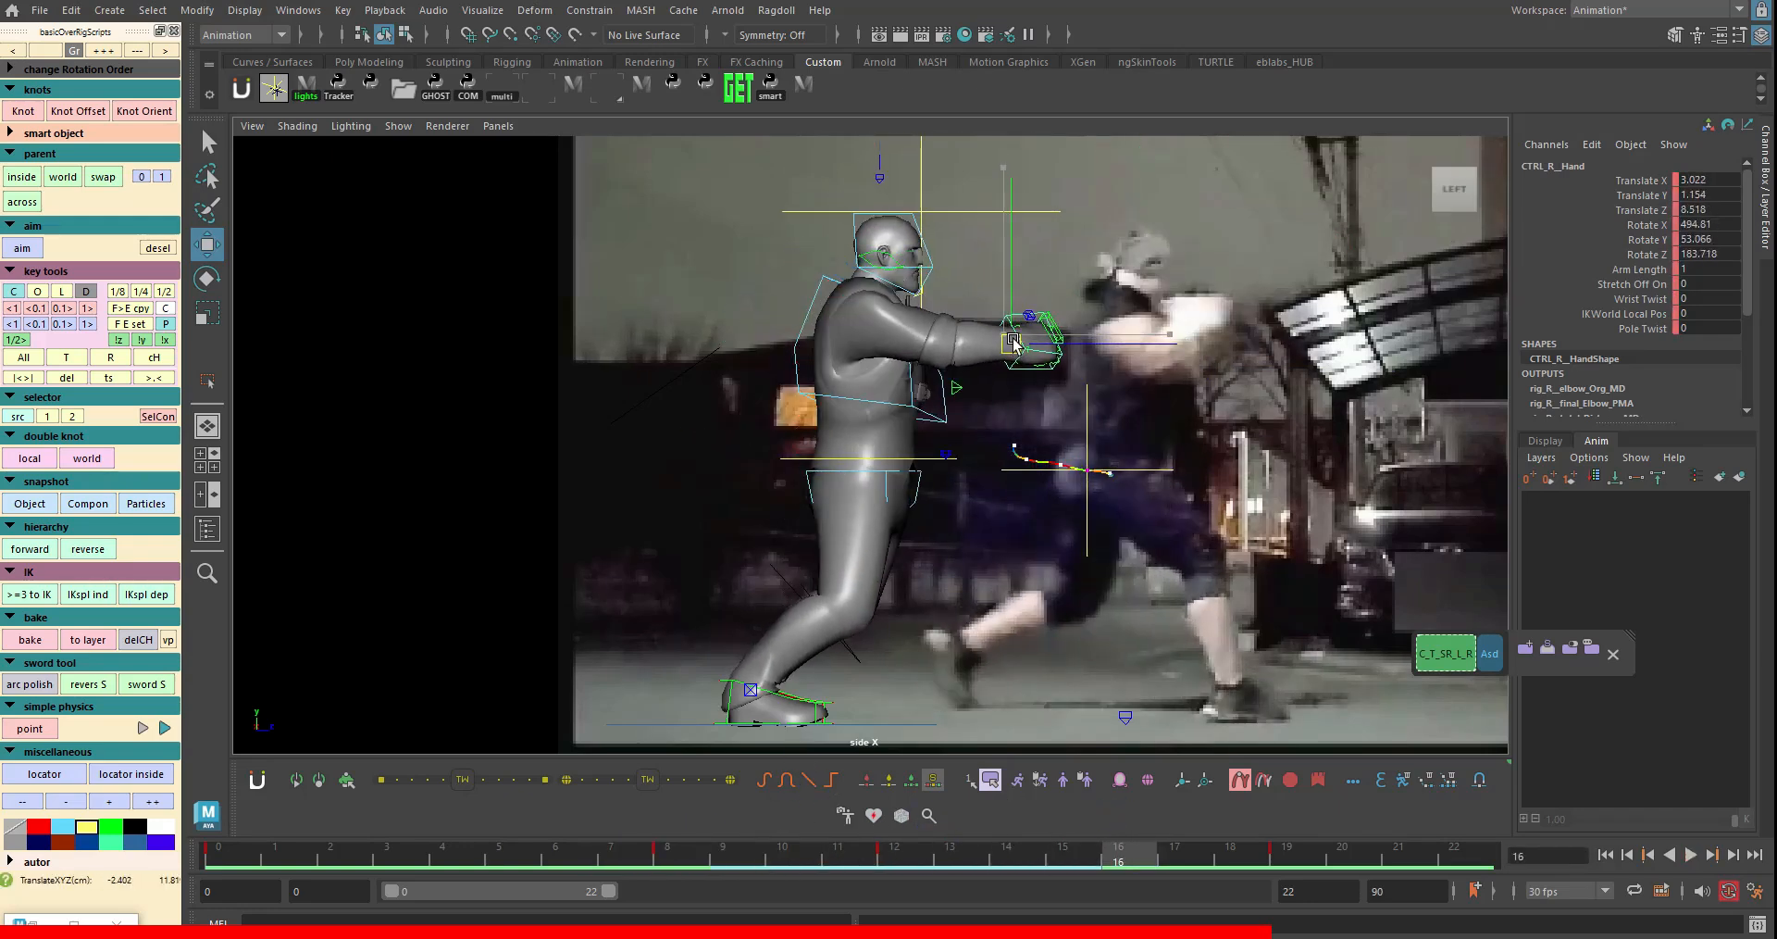
- On frame 13, raise the extended right hand, rotate it to about 513°, 82° and 188°, and scrub through the punch
left_click_drag(874, 846, 954, 845)
left_click_drag(1135, 321, 1114, 257)
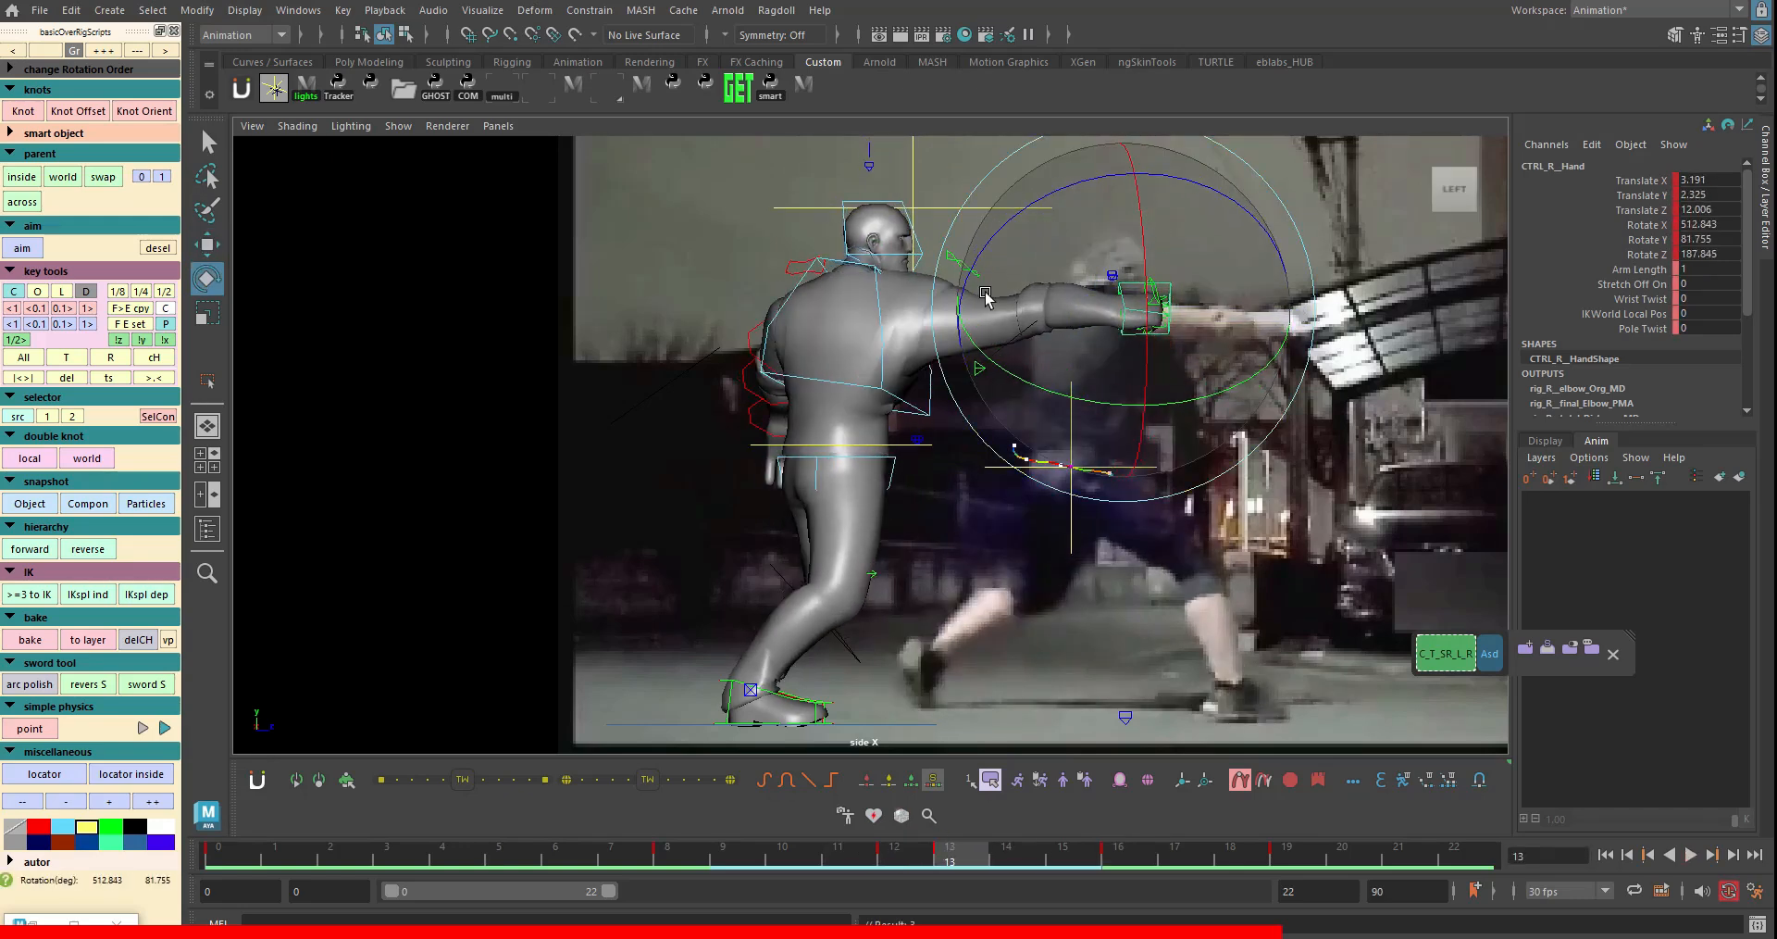
key("q")
left_click(1446, 654)
left_click_drag(653, 856, 1236, 826)
- Adjust the Cached Playback settings in the preferences and save them
left_click(1752, 898)
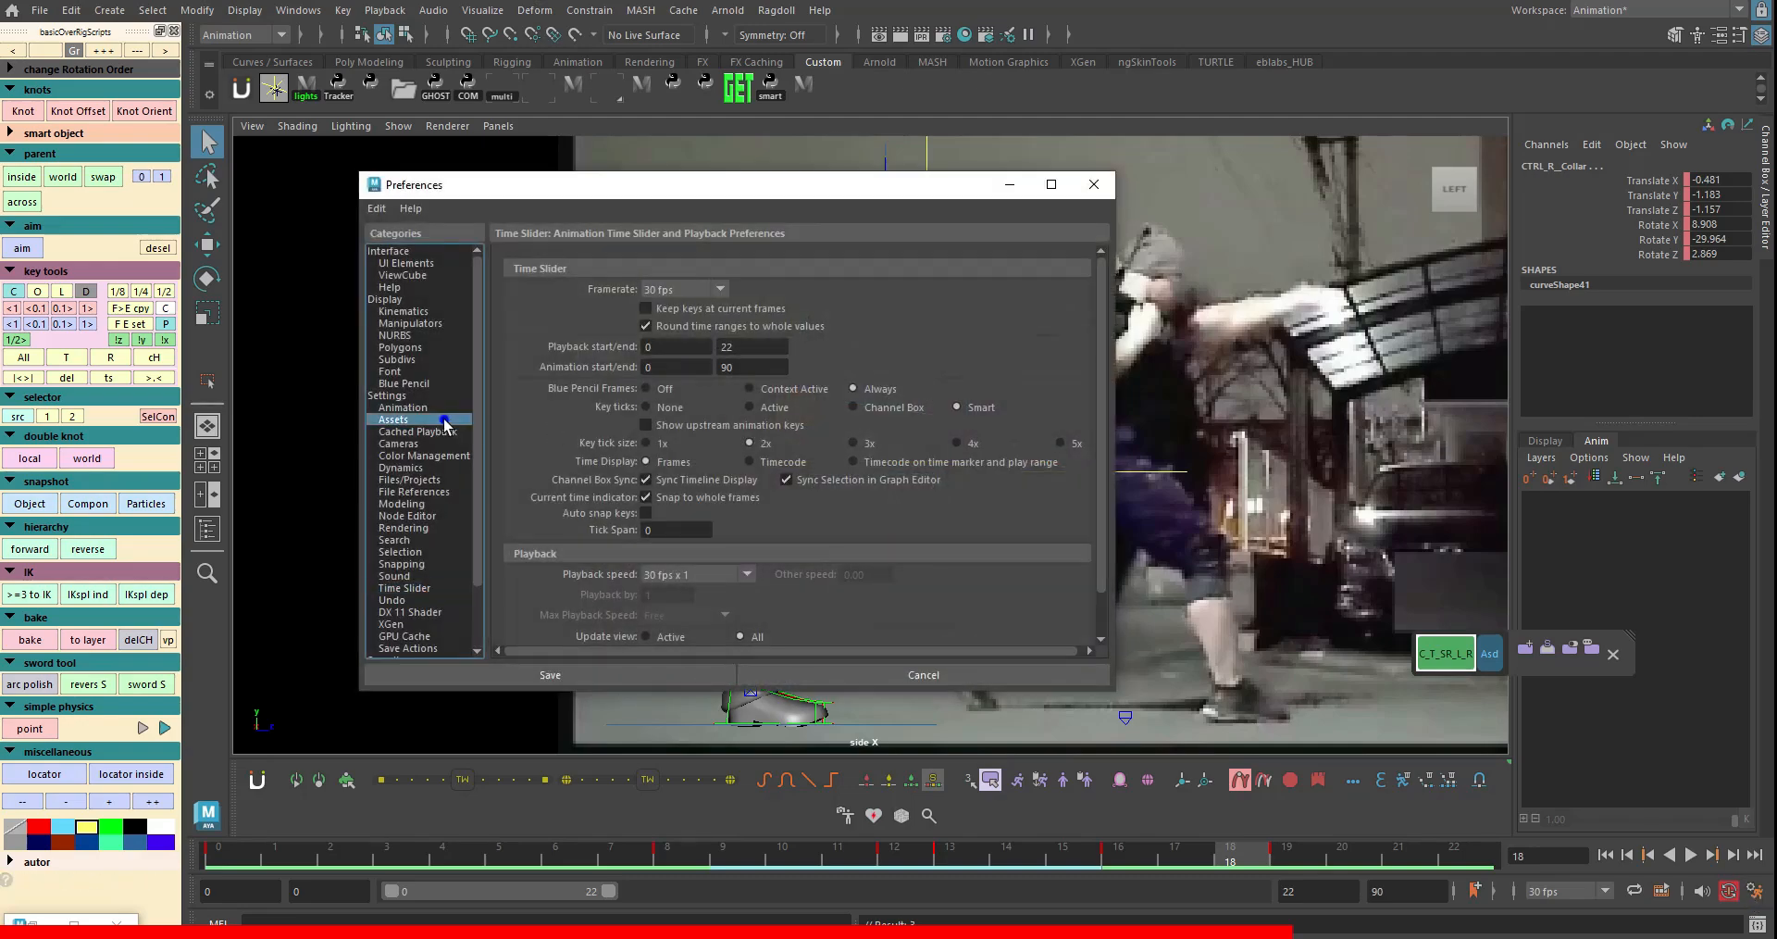
left_click(746, 510)
left_click(709, 714)
left_click(550, 675)
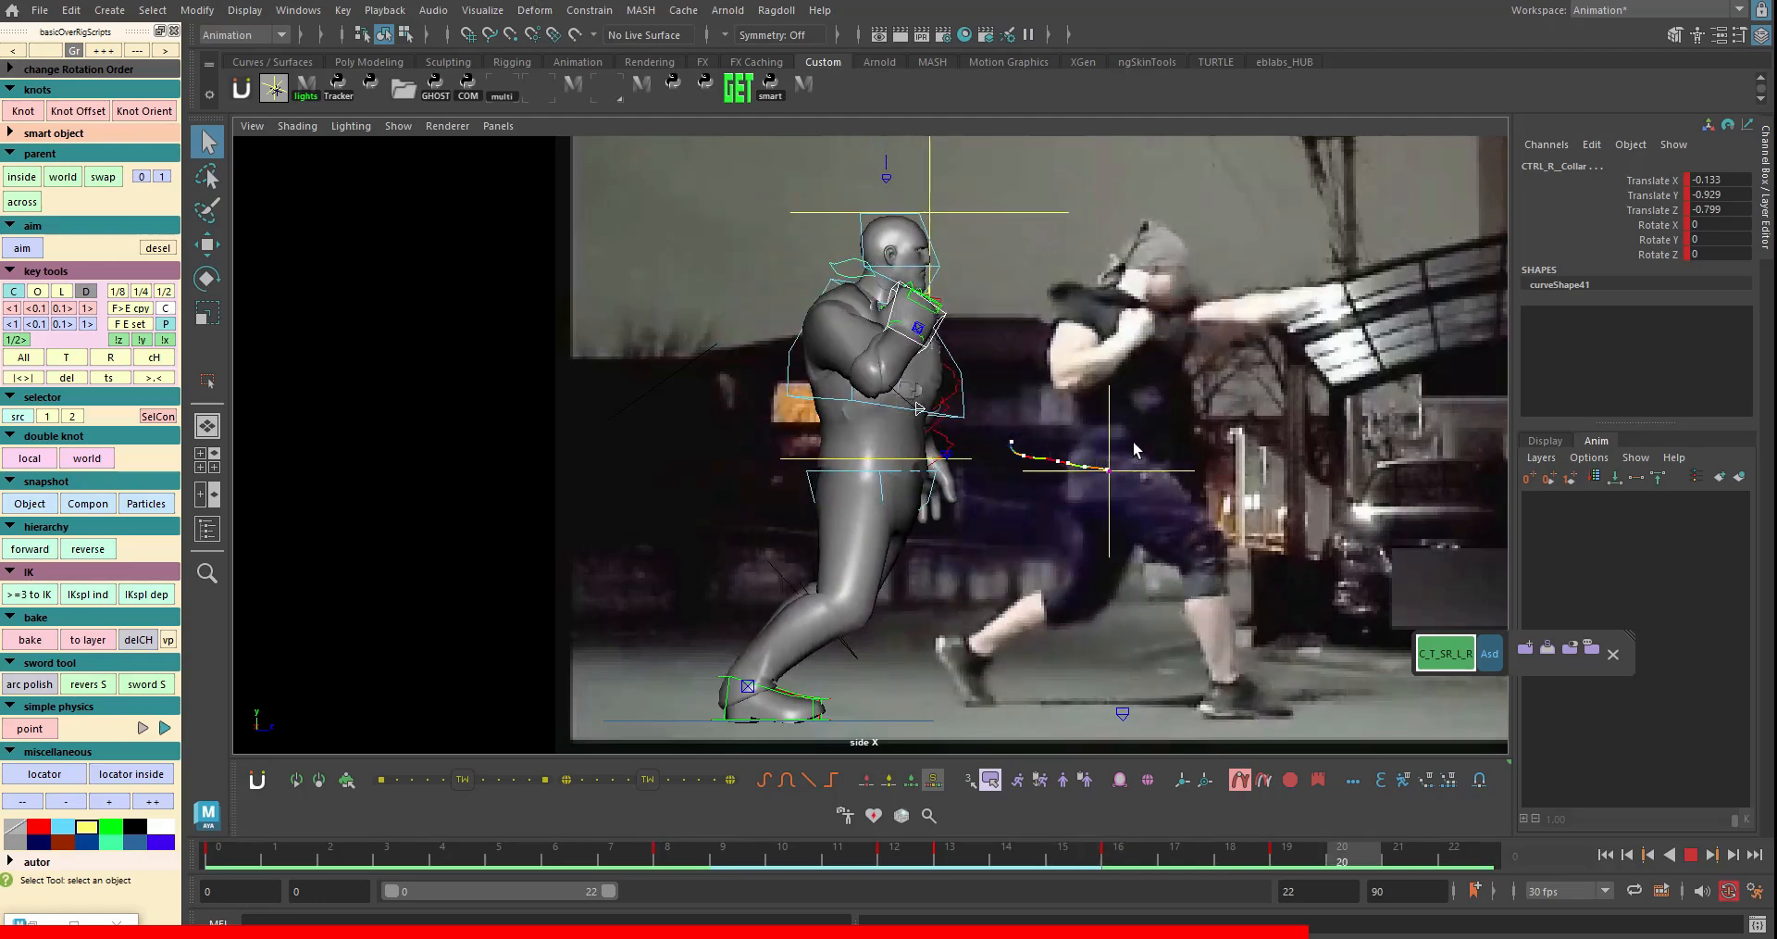
- Play the animation from the top, camera, front and side views to examine the right arm's punch
key("space")
key("alt+v")
key("alt+v")
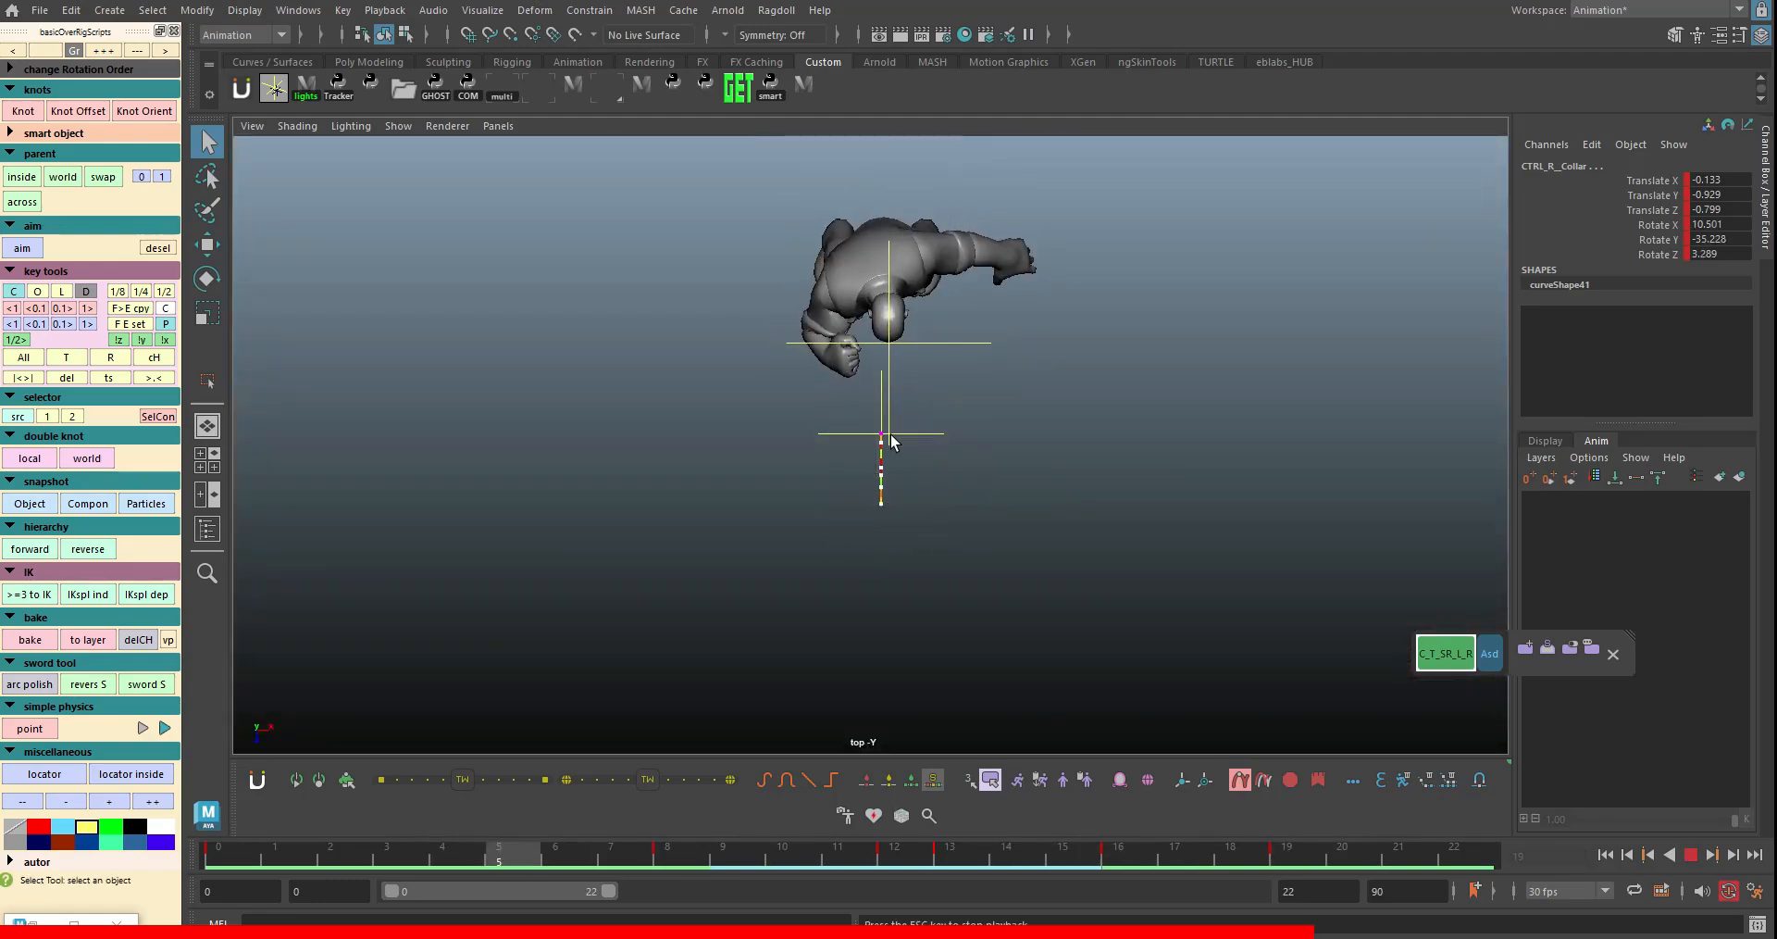
key("space")
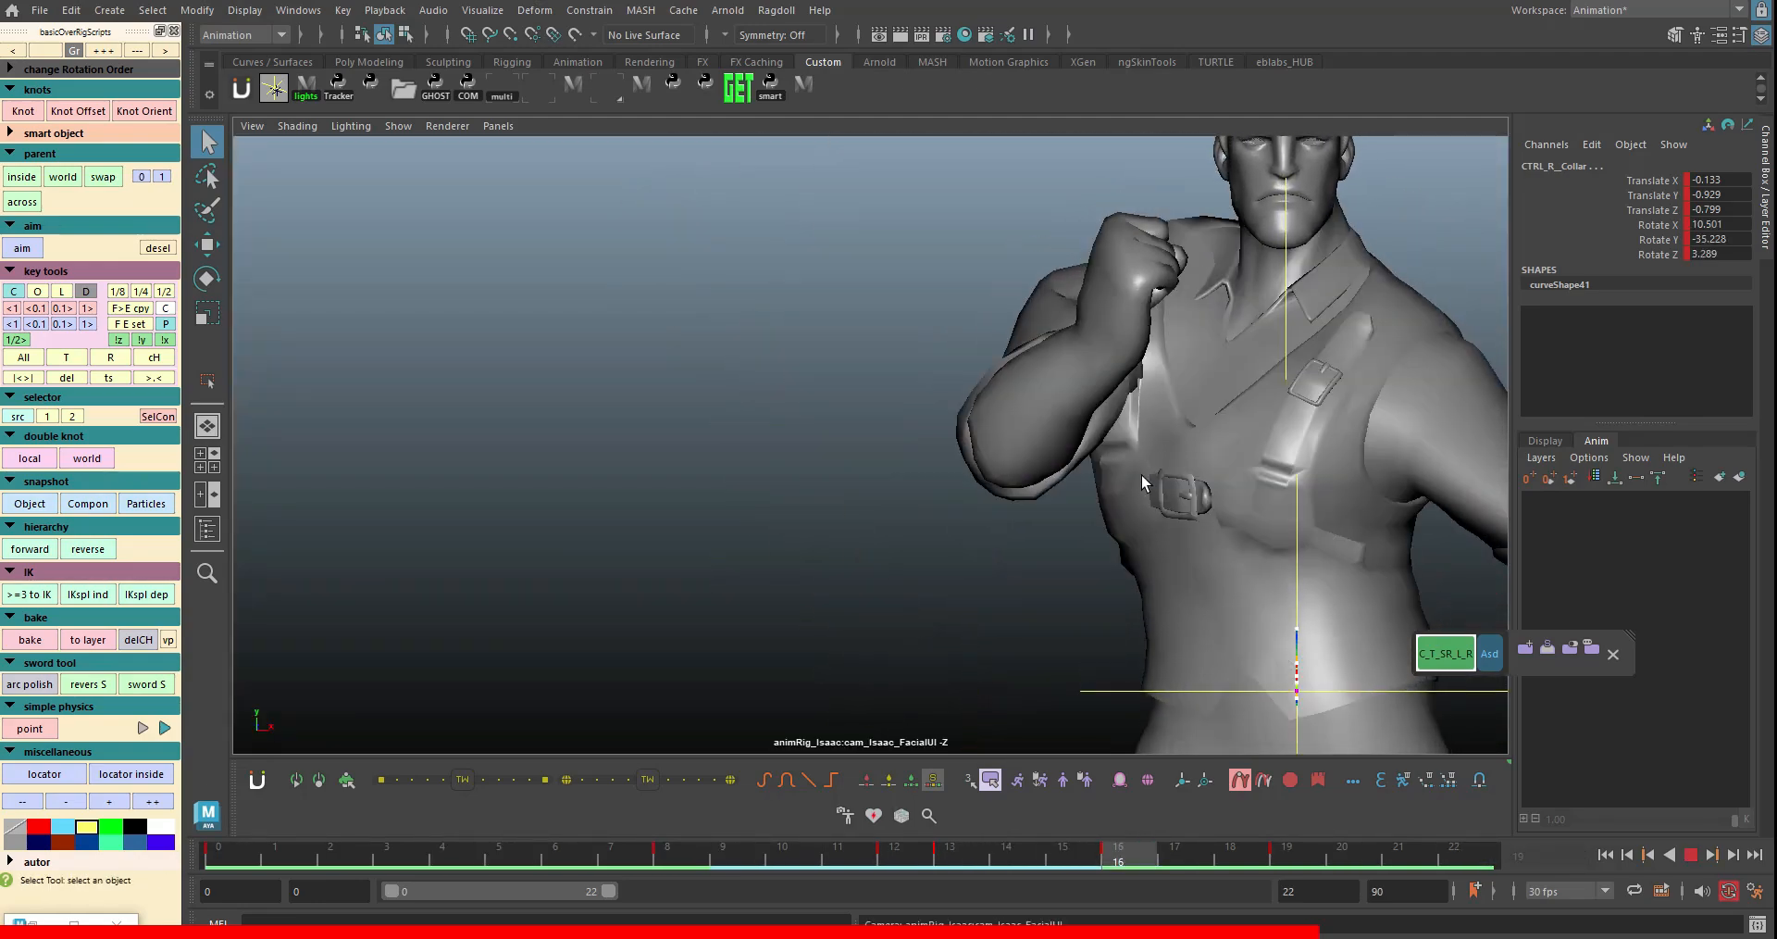
key("space")
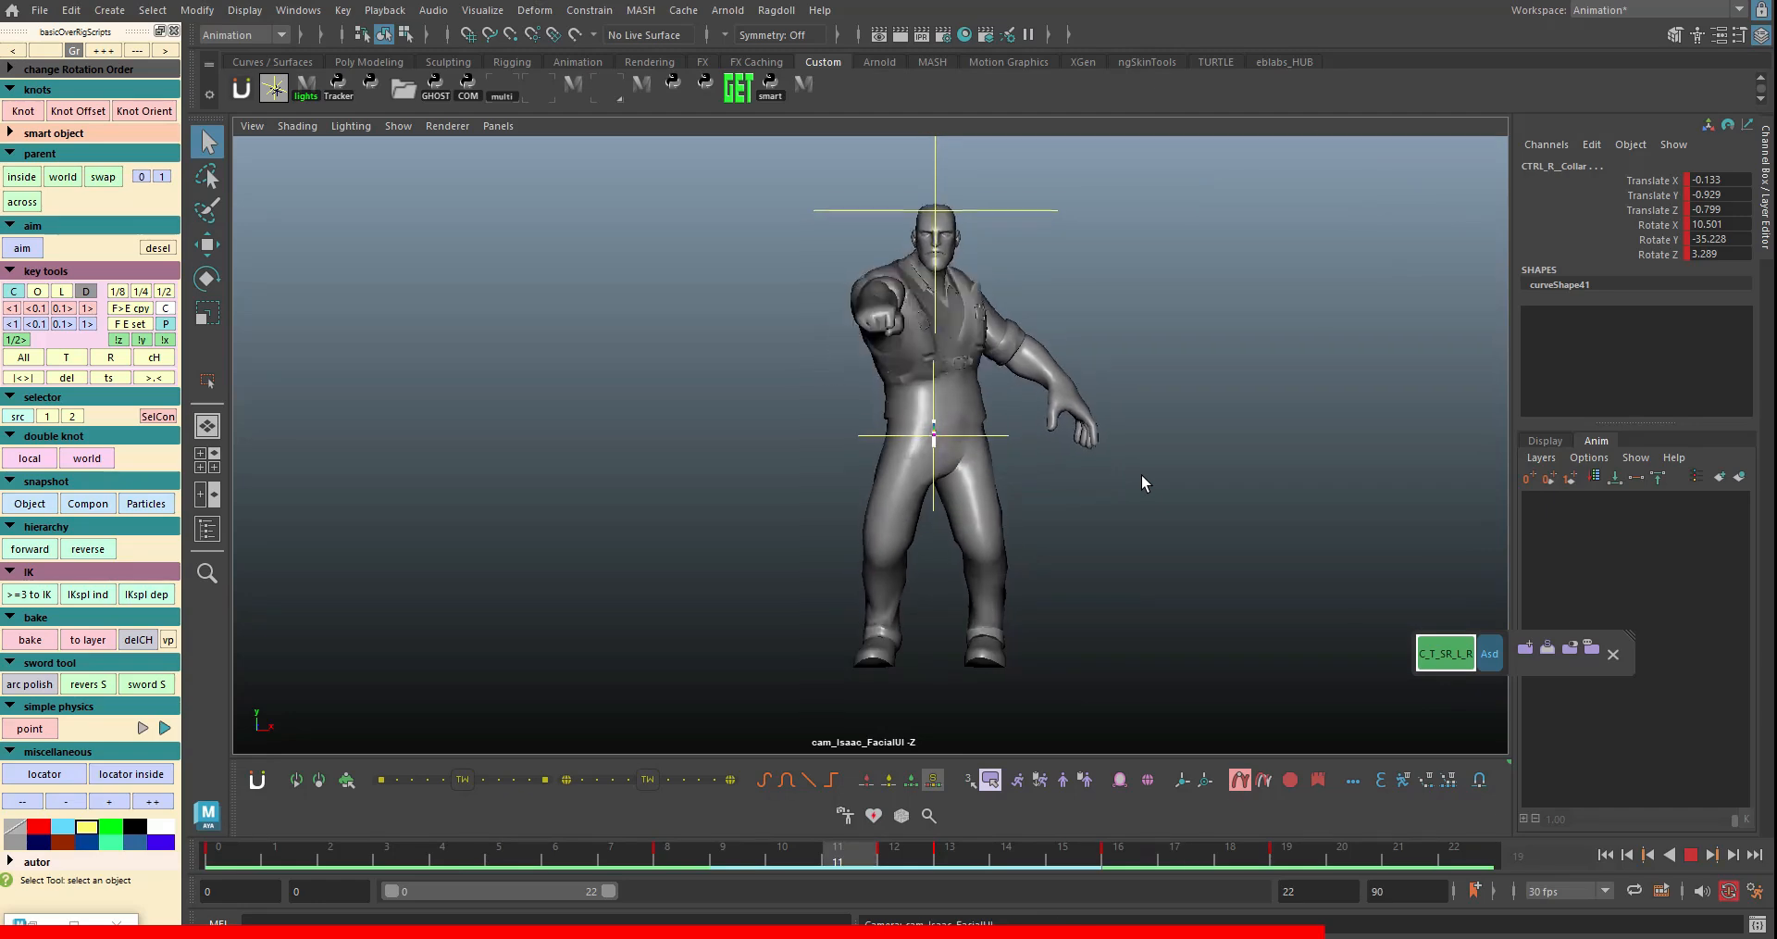
key("space")
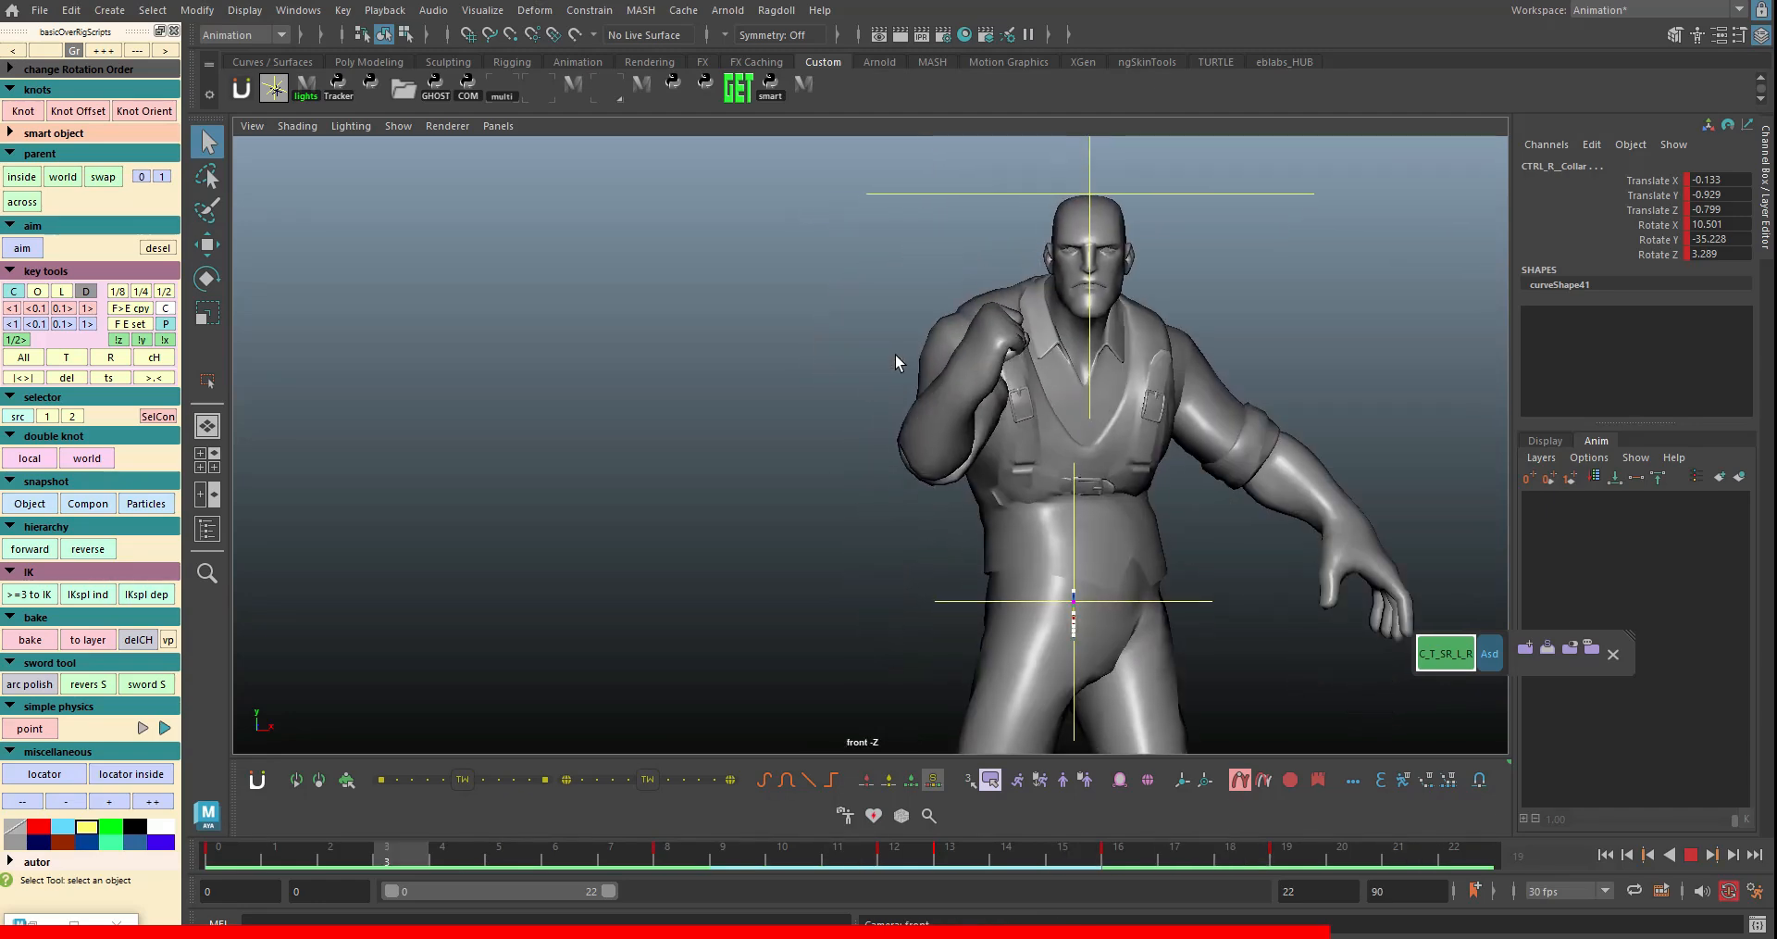
left_click_drag(896, 354, 1085, 359)
right_click_drag(1038, 398, 1431, 424, "alt")
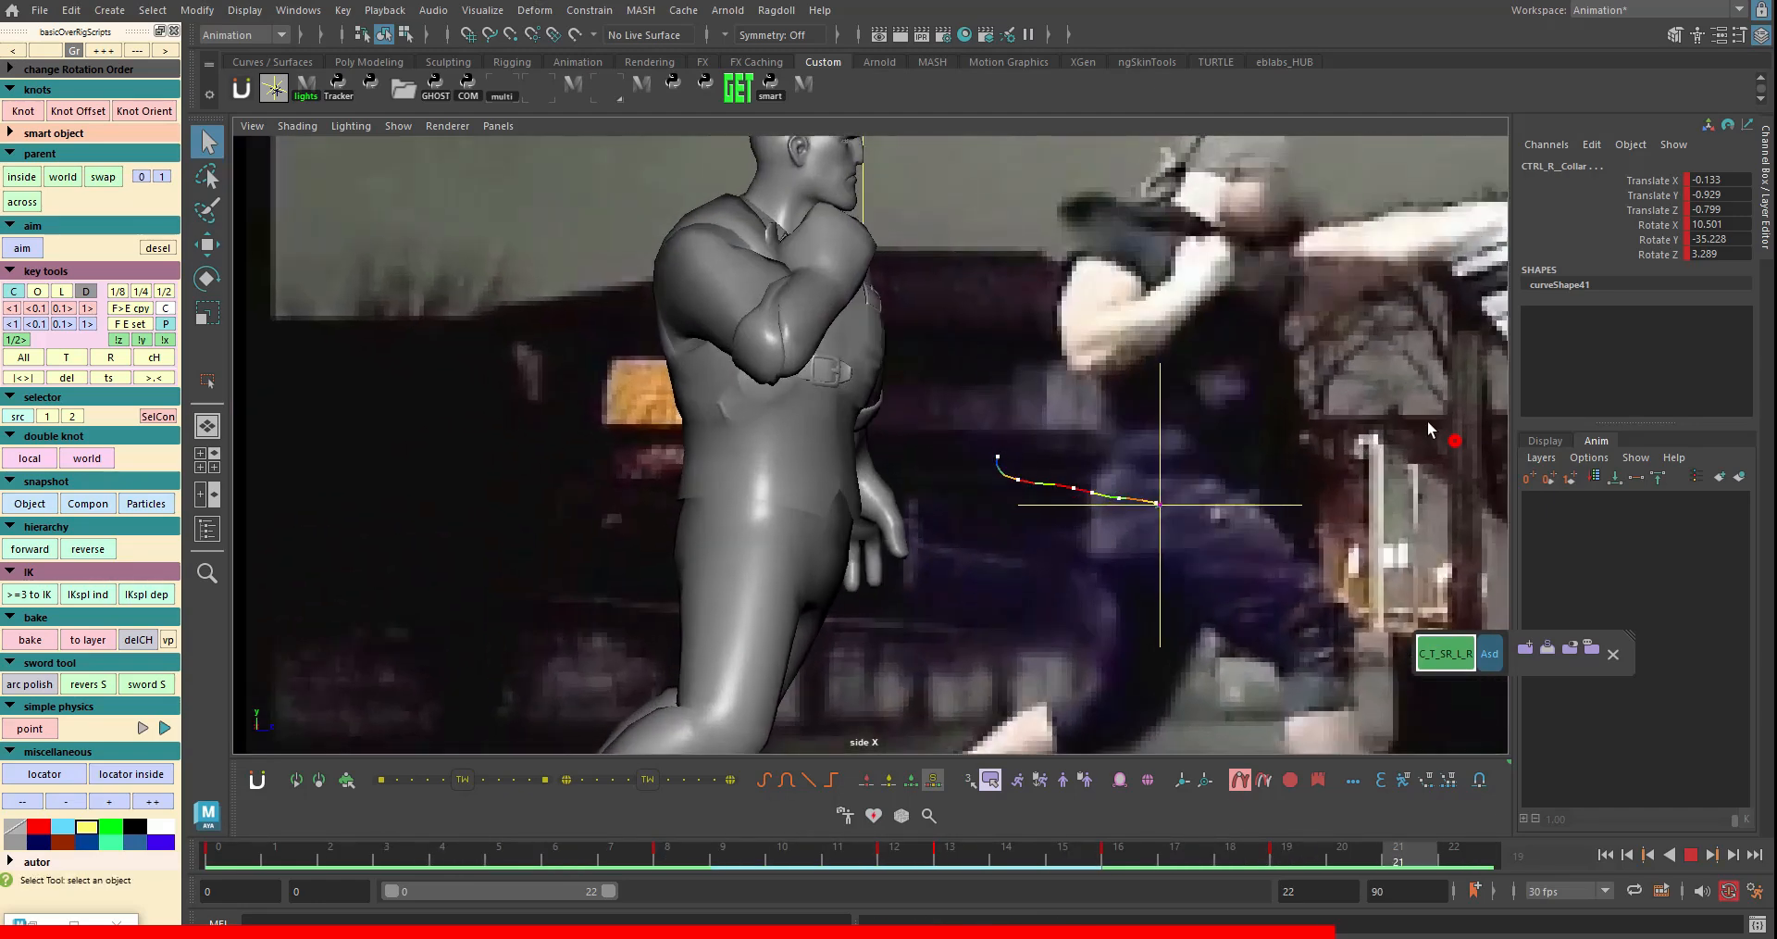
- On frame 22, rotate the extended left hand control in the top view to shape the punch
middle_click_drag(1194, 250, 1153, 382, "alt")
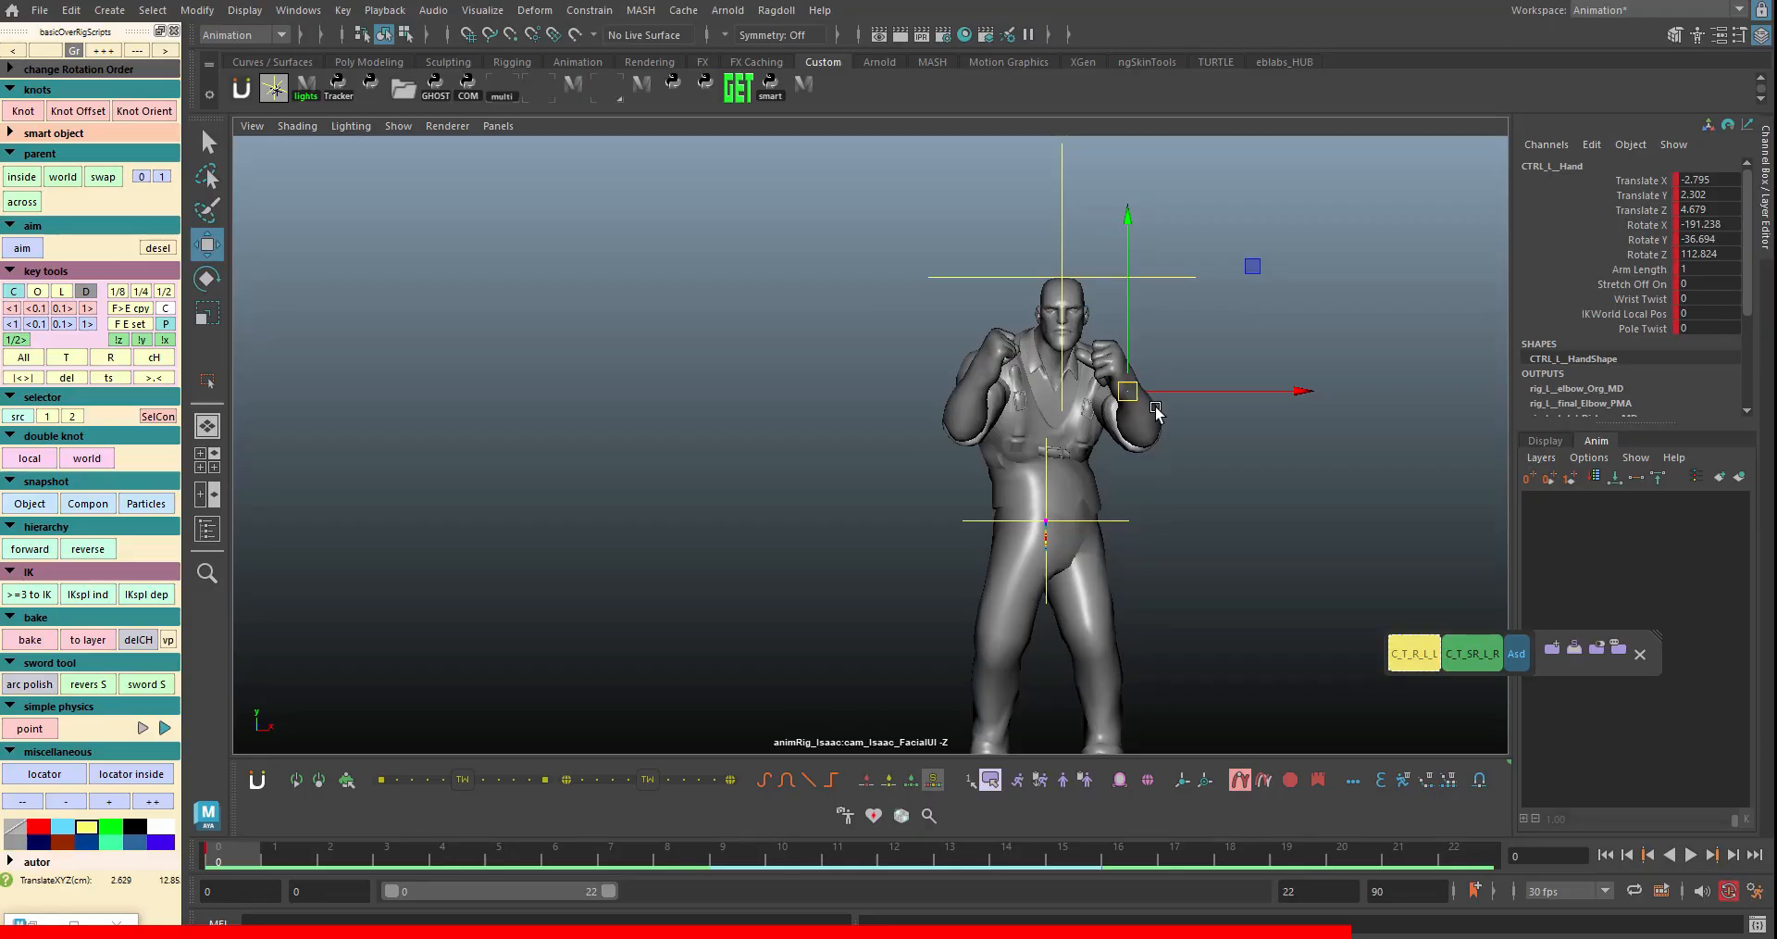
left_click_drag(205, 861, 663, 851)
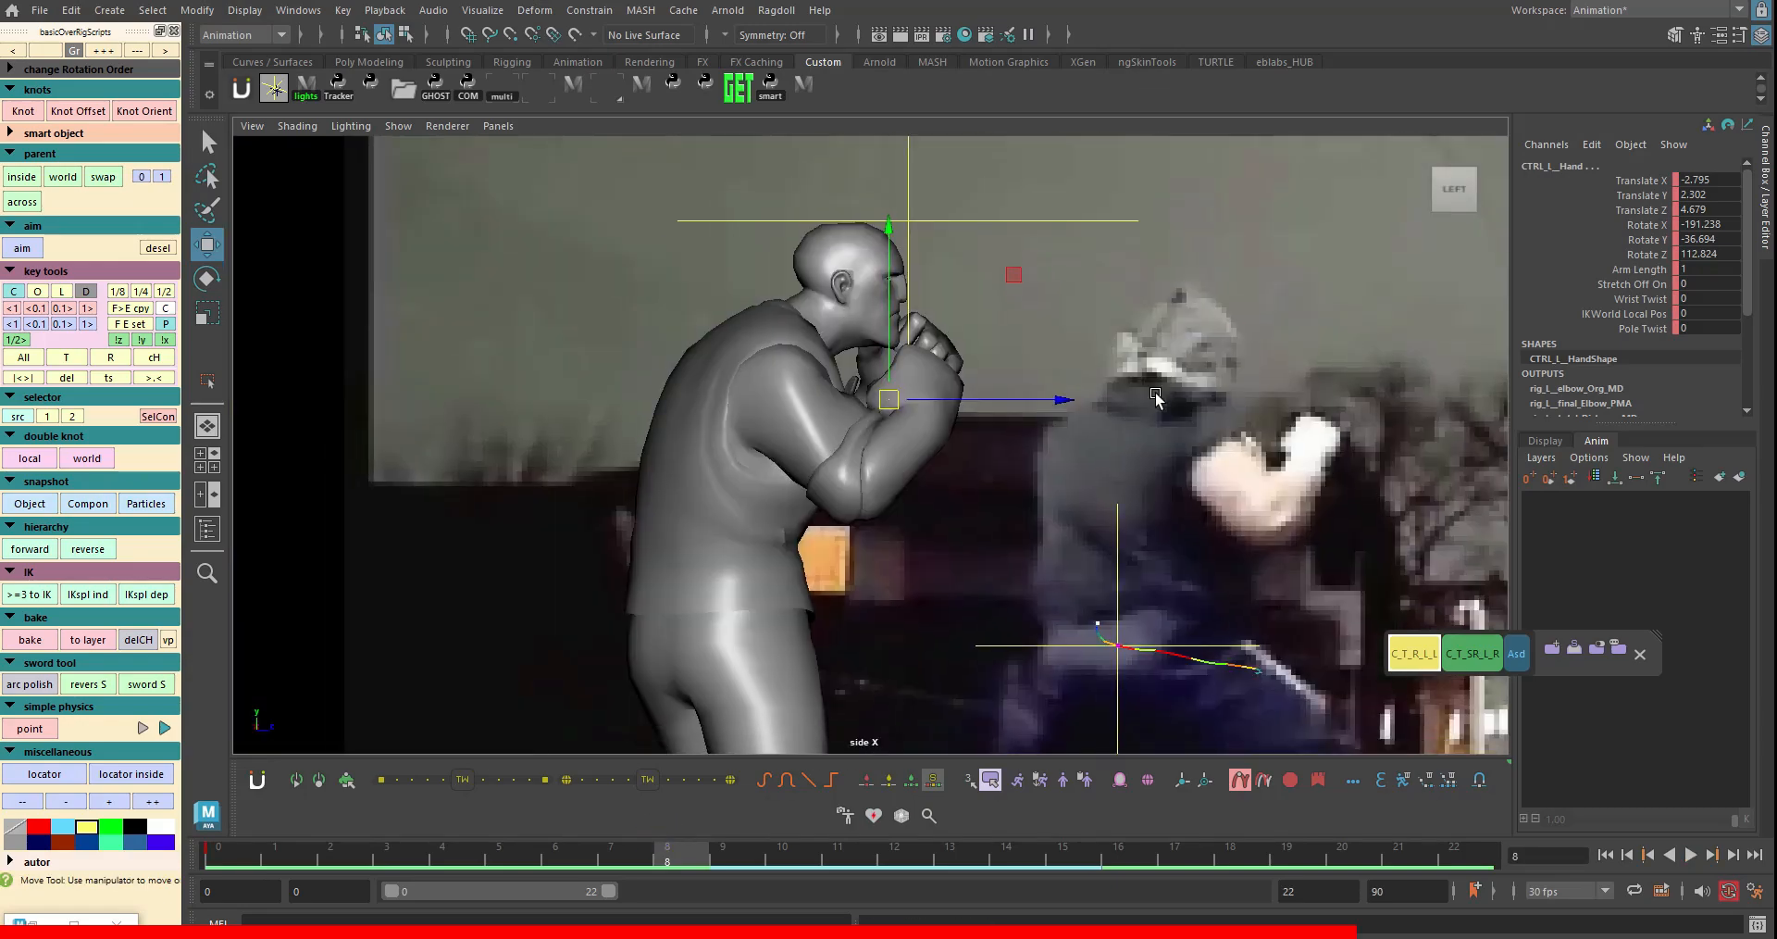
left_click_drag(704, 851, 1458, 555)
middle_click_drag(1419, 412, 1084, 423, "alt")
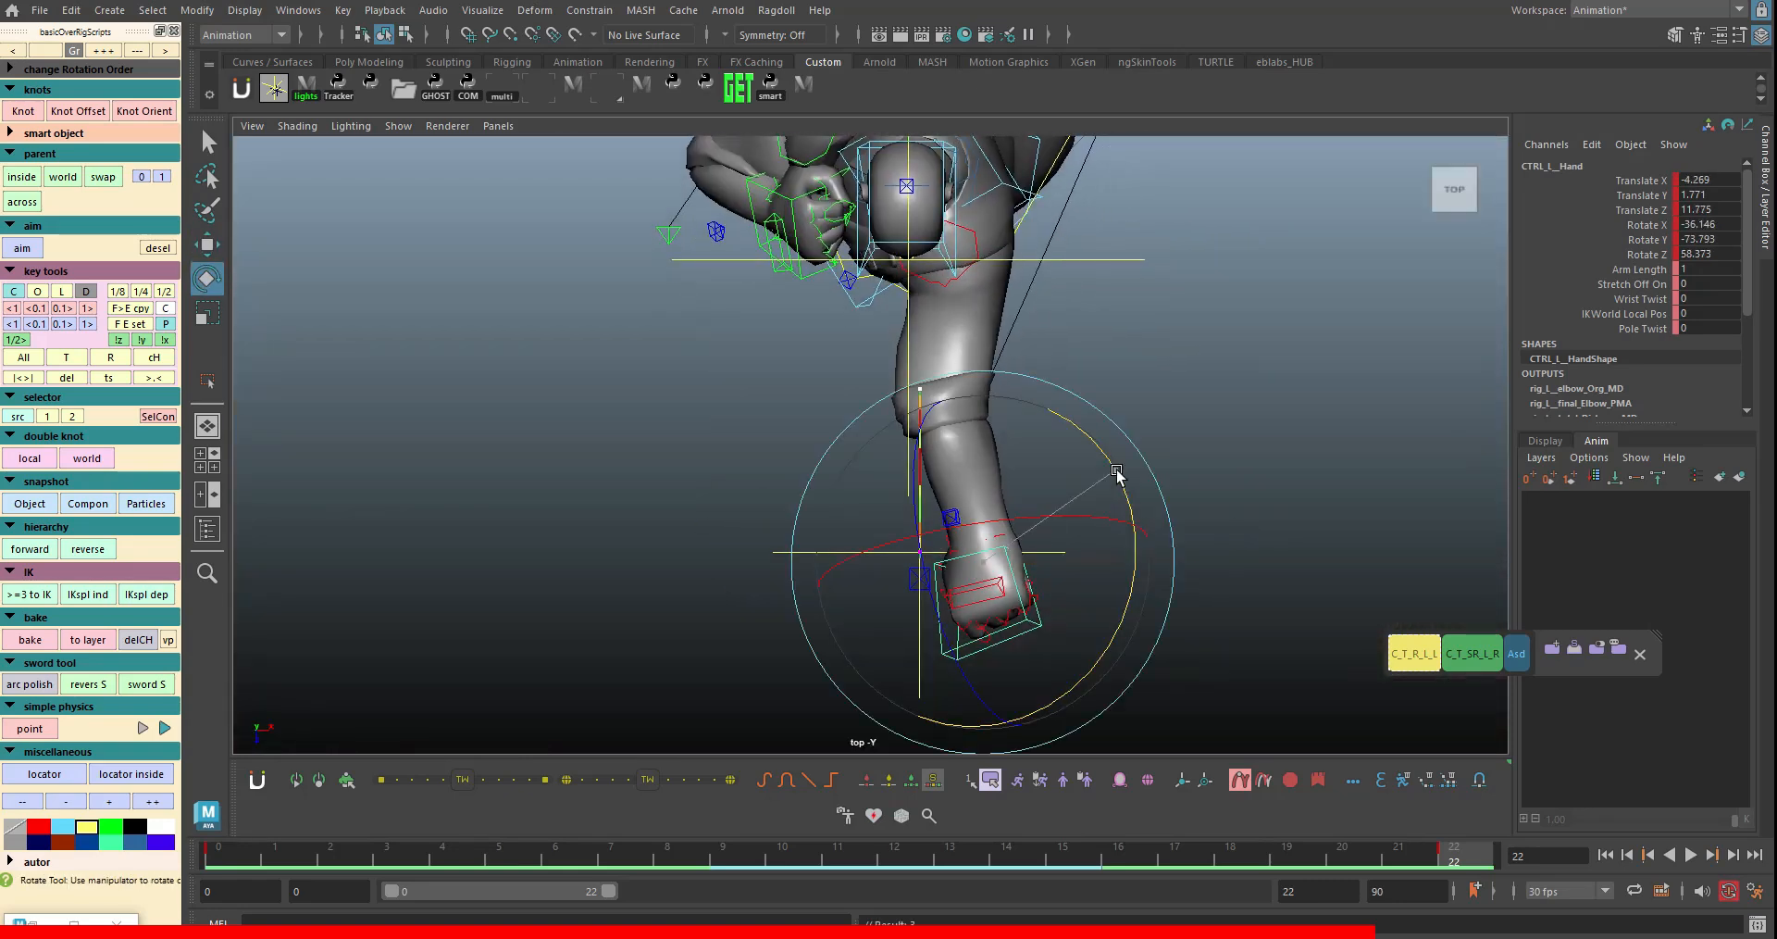
left_click_drag(1116, 472, 1081, 546)
key("q")
- Move the left collar control forward and outward on frame 22 in the top view
middle_click_drag(1006, 380, 1008, 464, "alt")
left_click(953, 324)
key("w")
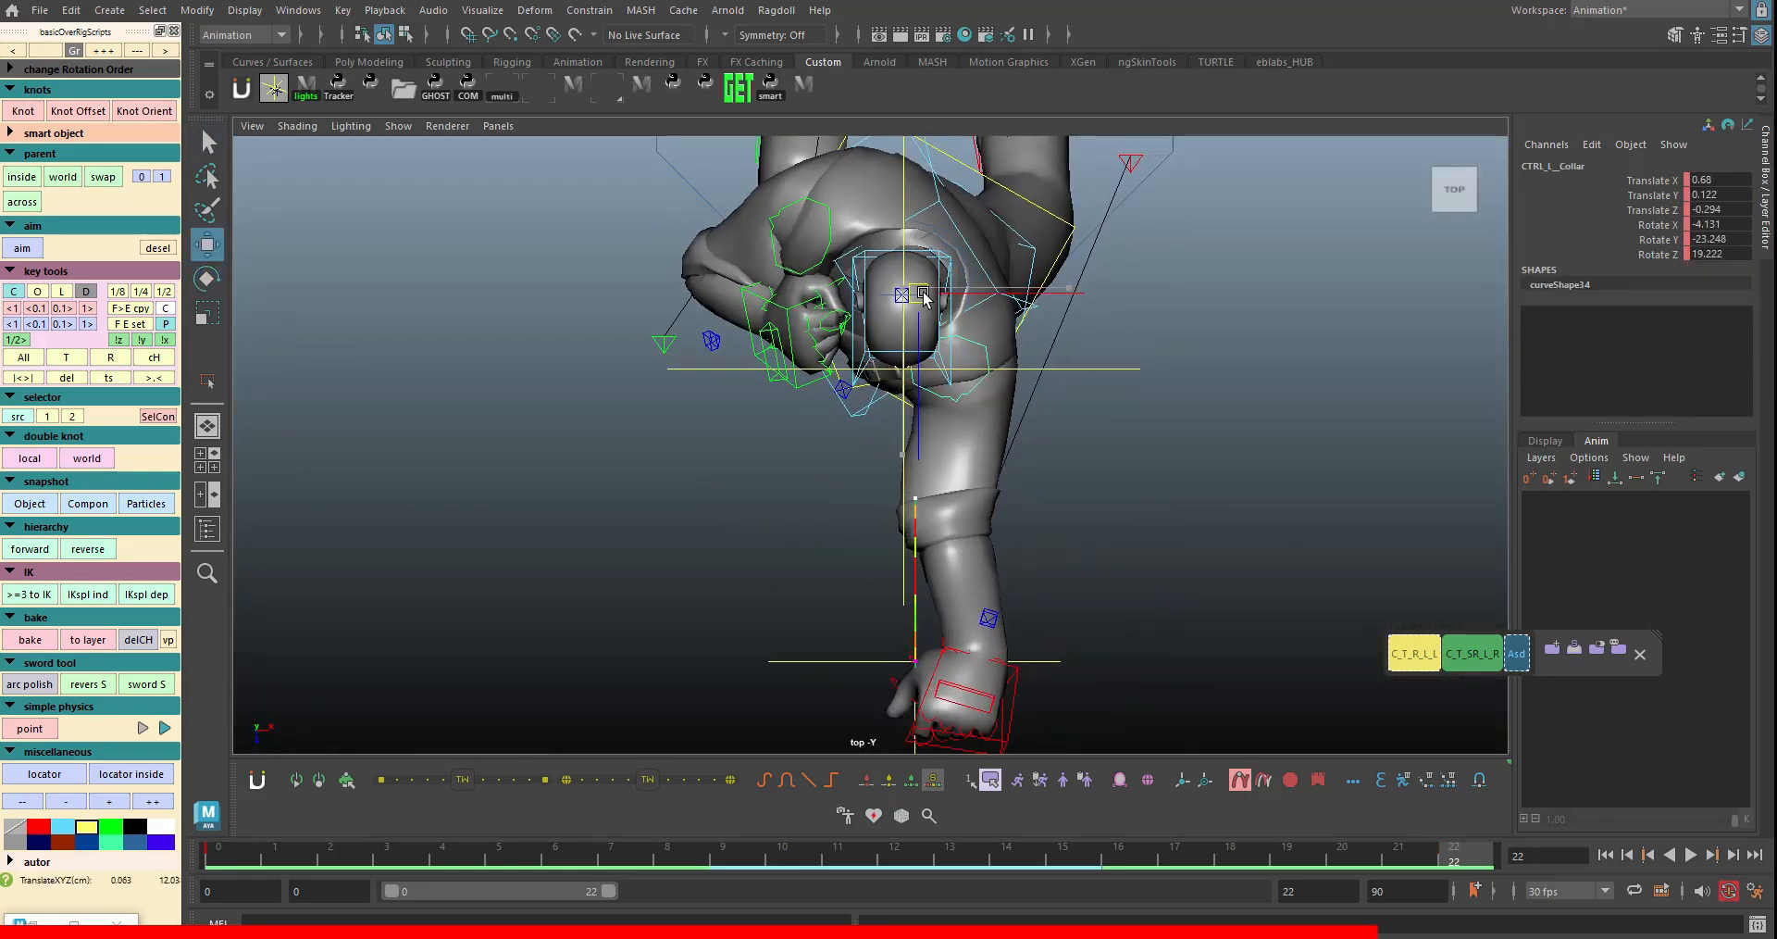
left_click_drag(925, 286, 954, 329)
middle_click_drag(1119, 584, 1107, 484, "alt")
key("e")
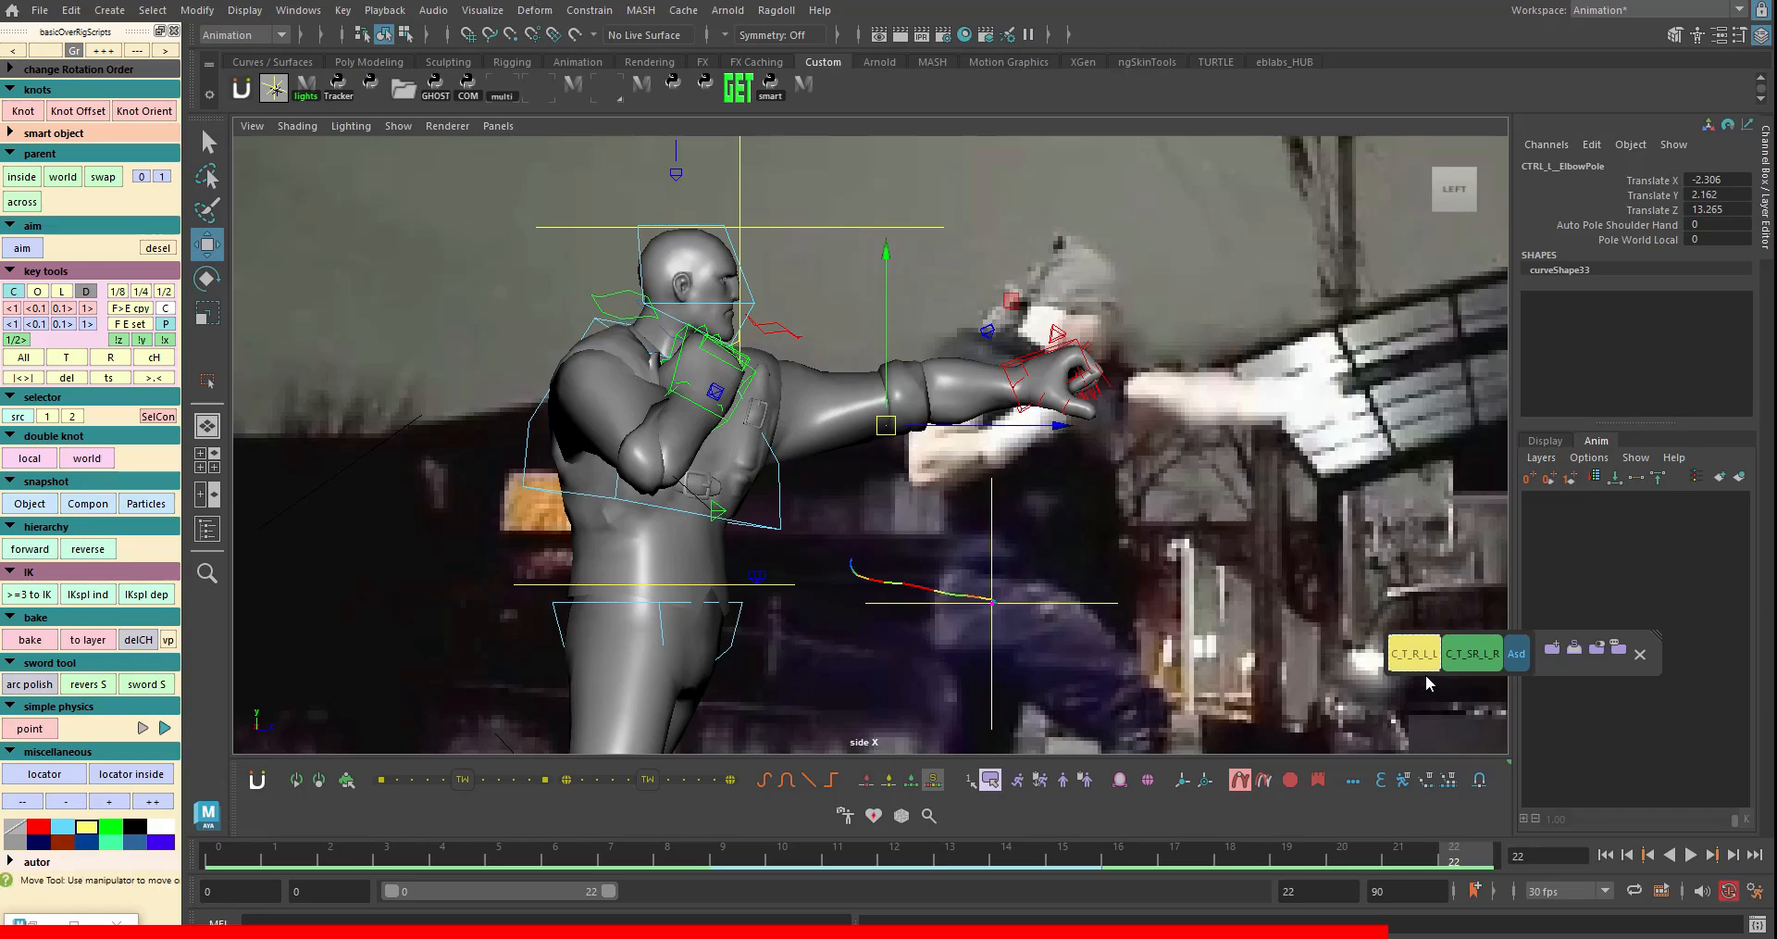
- Select the left arm controls and, on frame 22, move the left hand to about -4.354, 1.614 and 12.458
left_click(1416, 659)
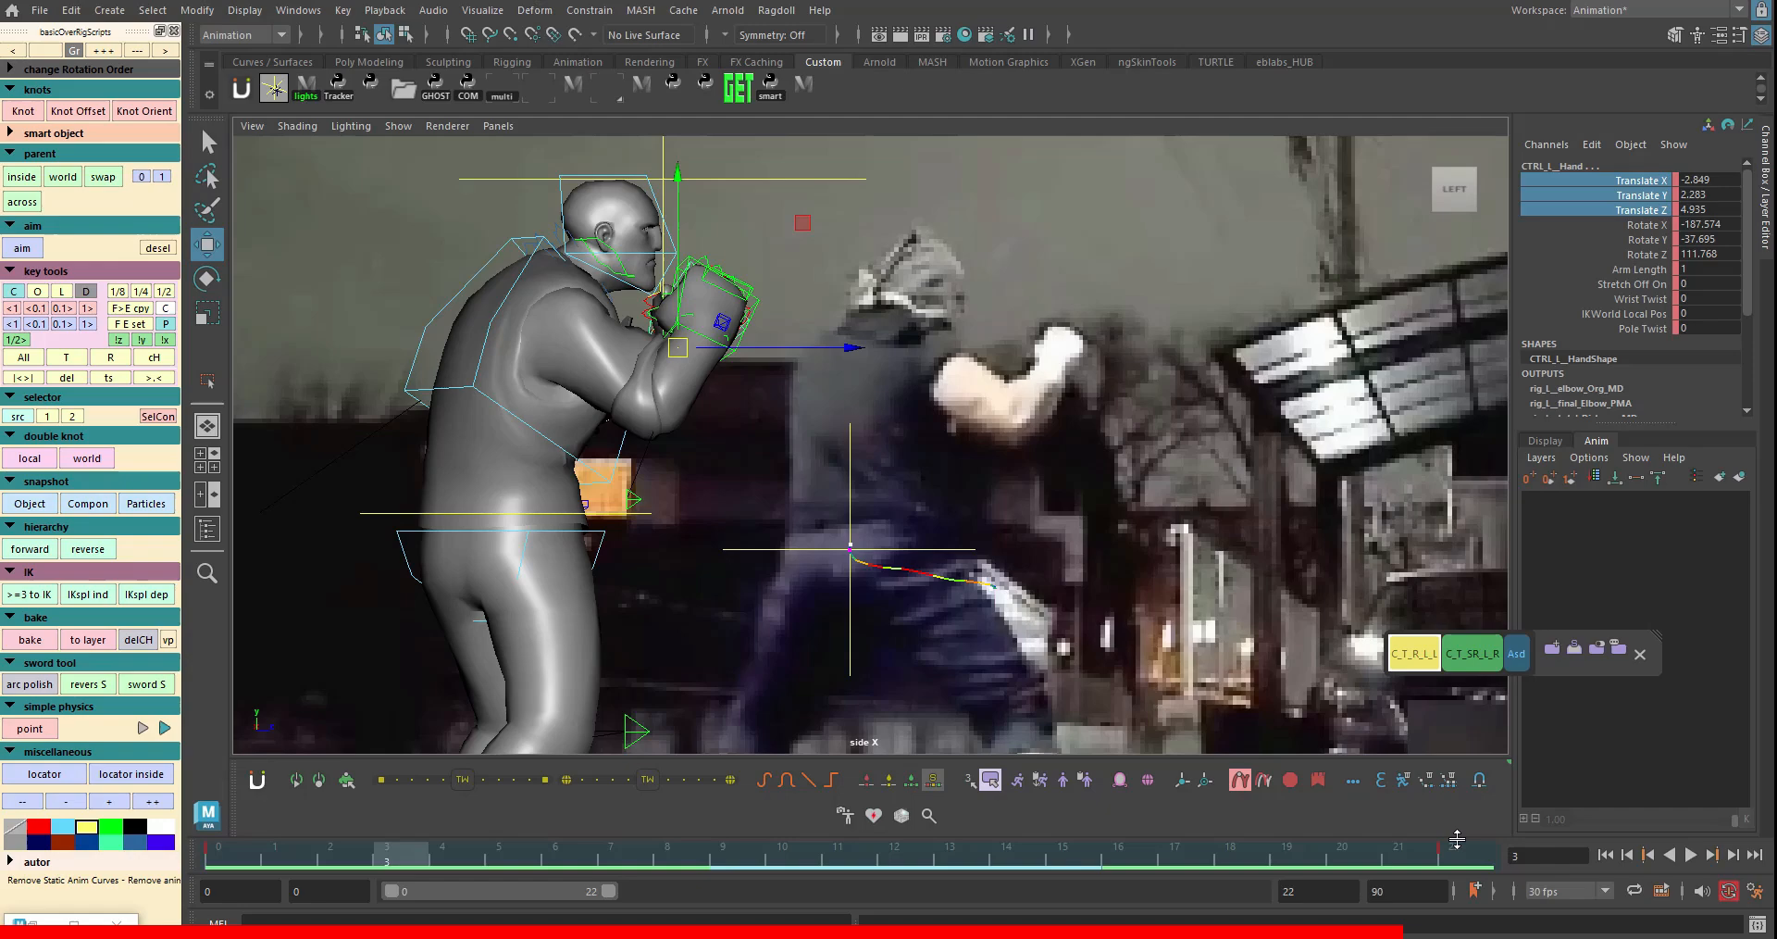
double_click(778, 844)
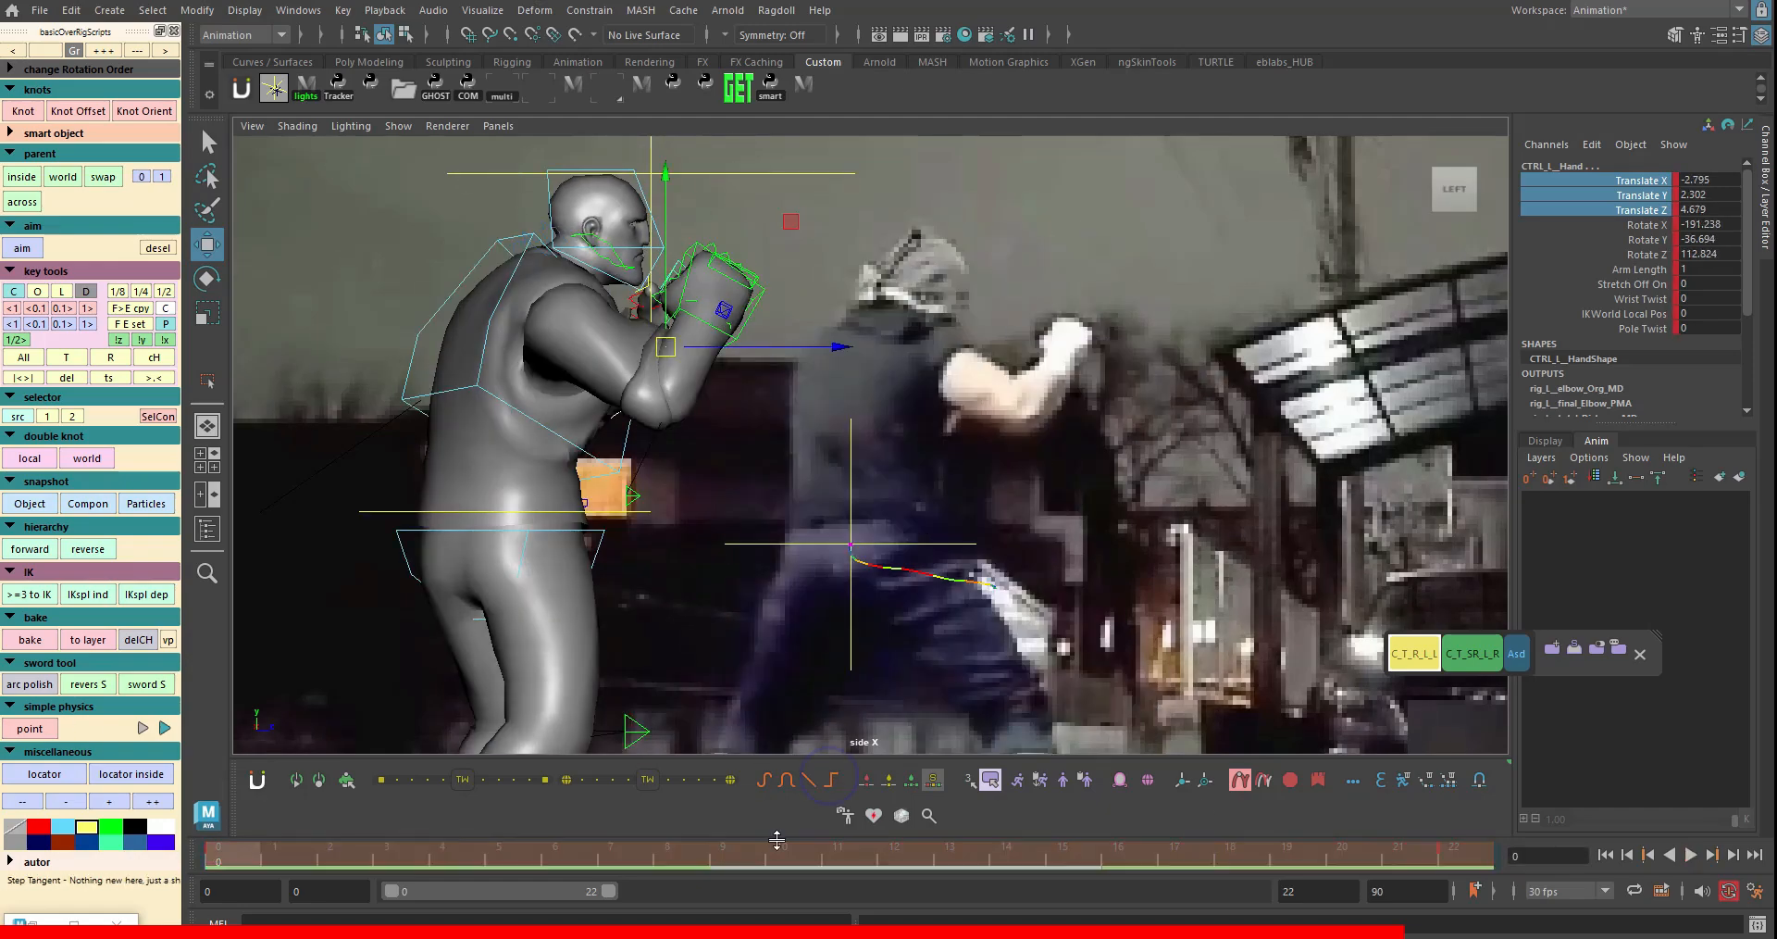
left_click_drag(782, 848, 1456, 735)
key("q")
left_click(1133, 381)
left_click(1072, 350)
key("w")
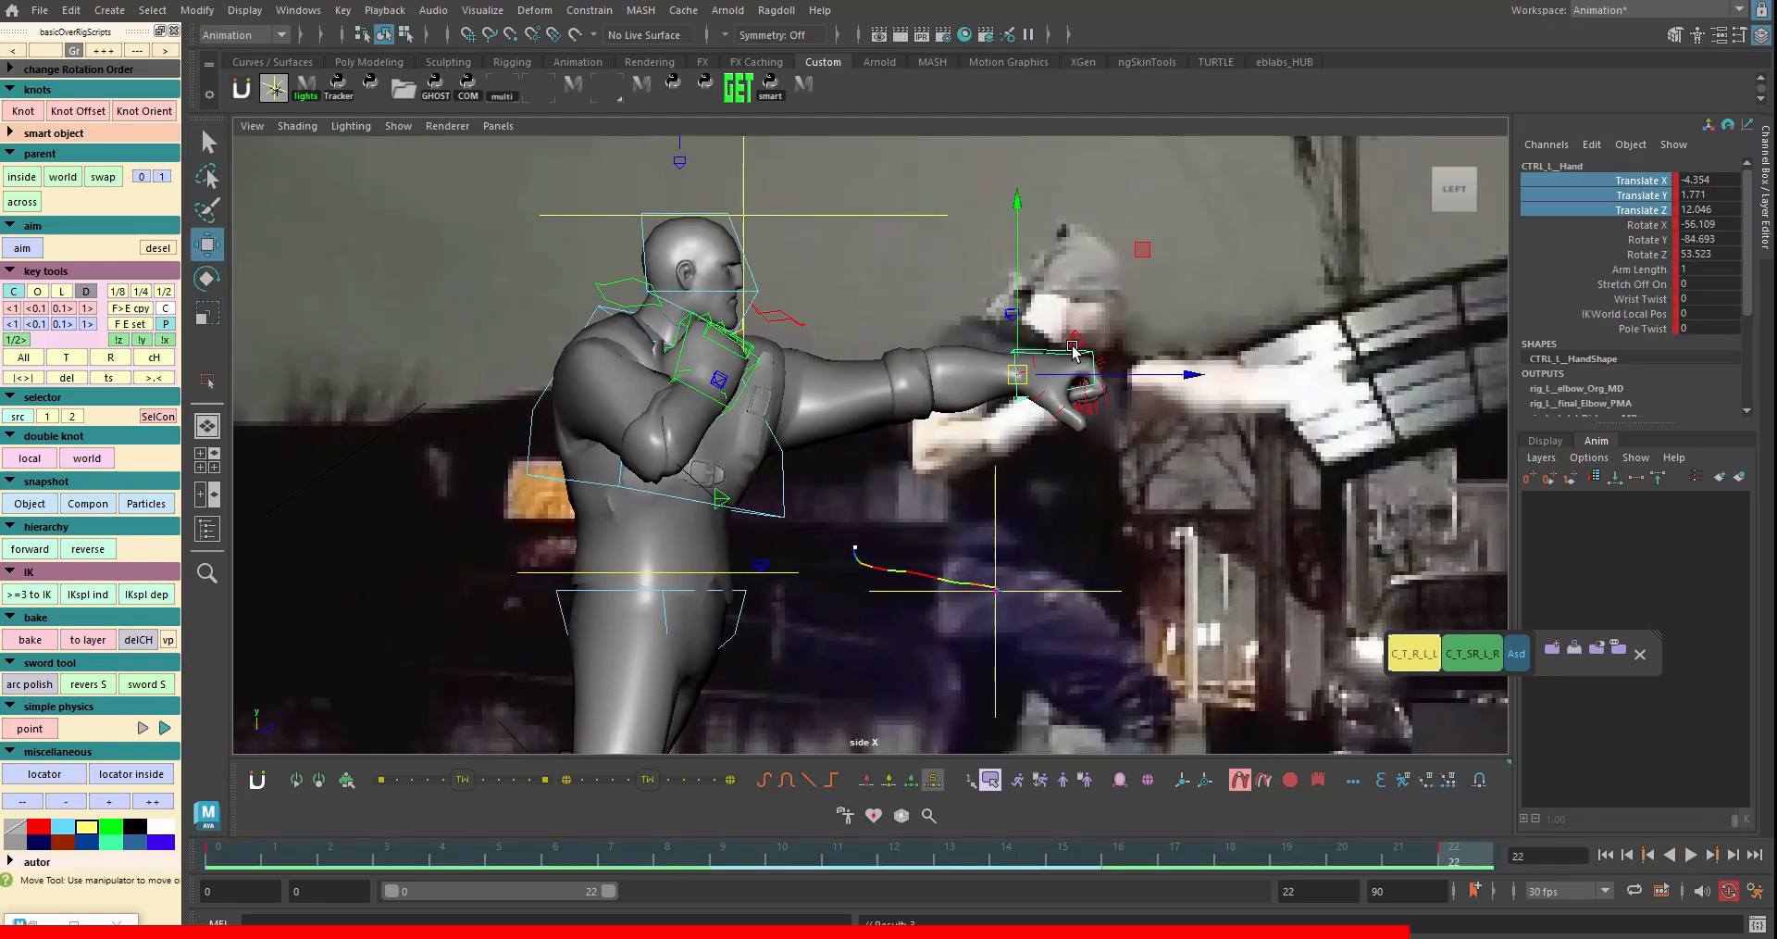
left_click(720, 381)
left_click(1044, 363)
key("w")
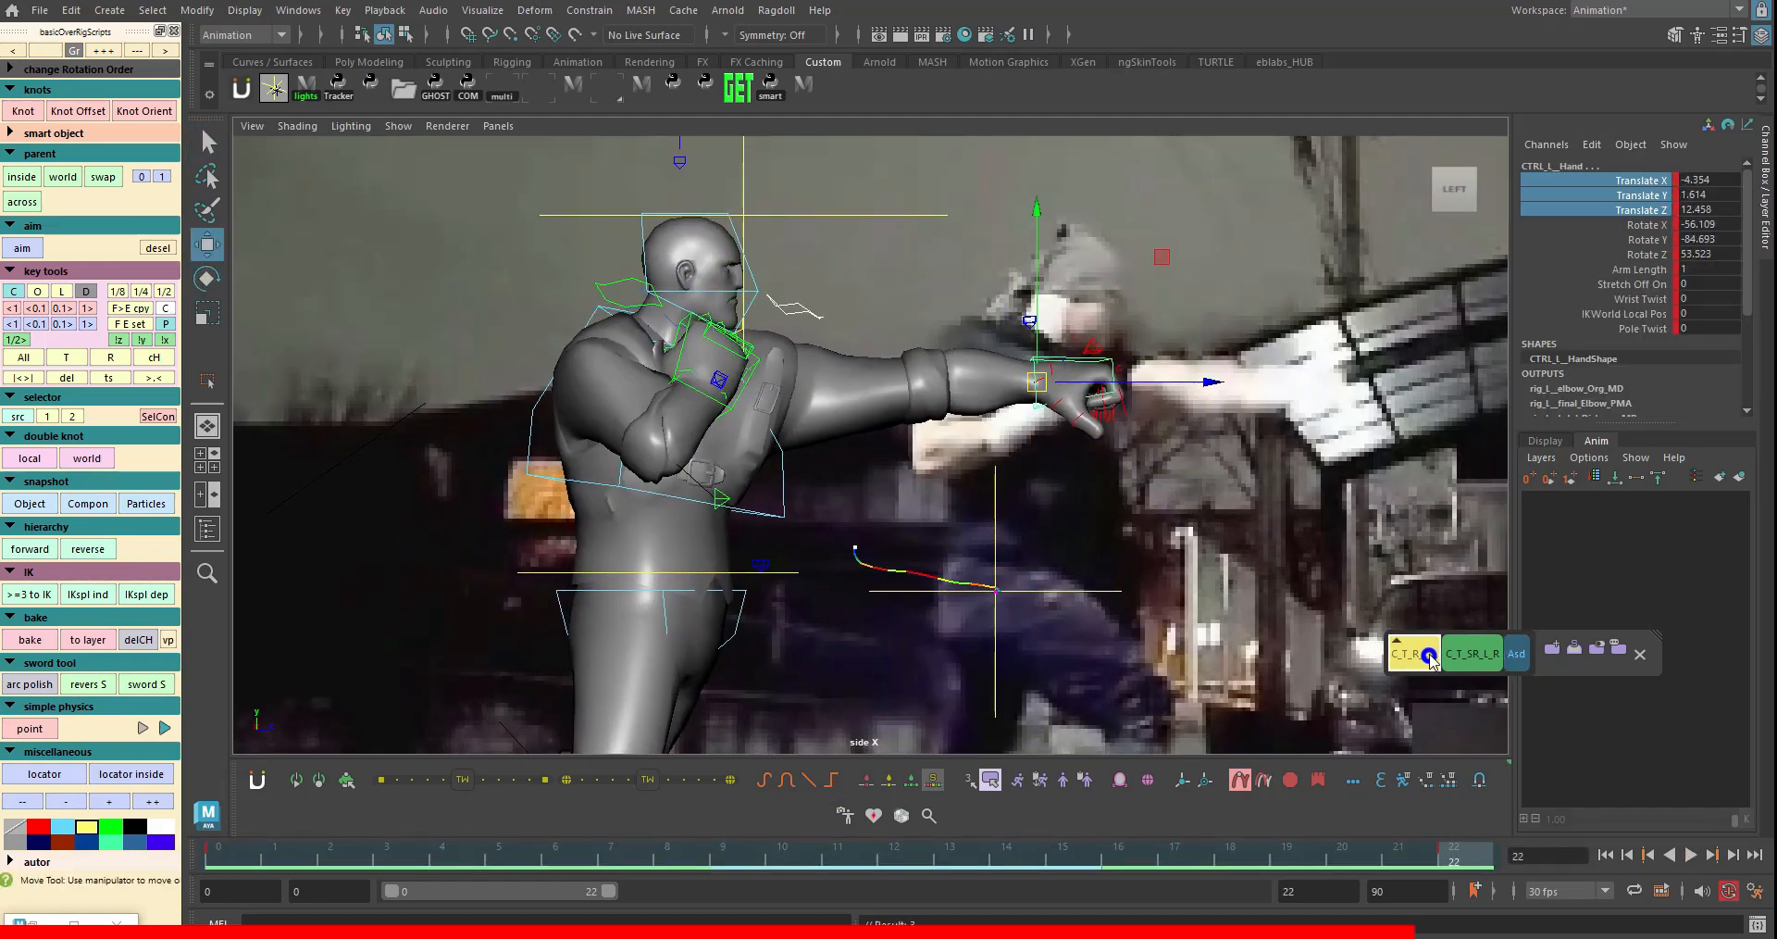
- On frame 8, move the left guard hand to about -3.04, 2.37 and 4.74, and rotate it to about -169°, -30° and 98°
left_click_drag(1389, 849, 1243, 838)
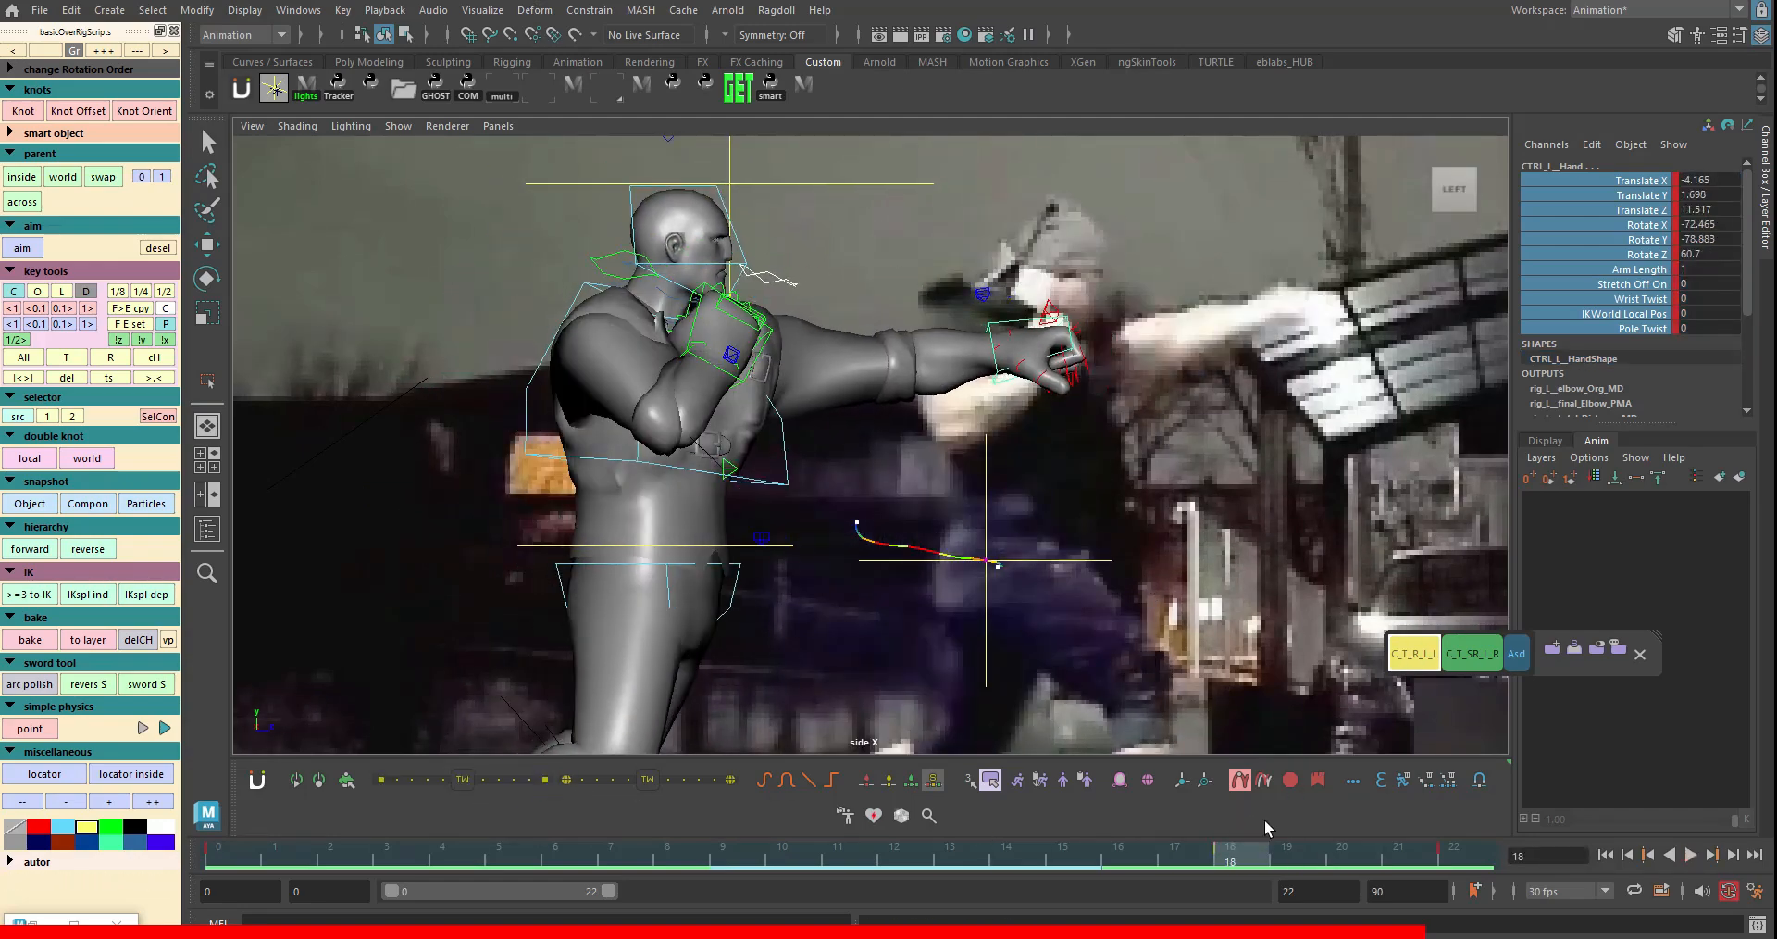
key("alt+v")
left_click(421, 866)
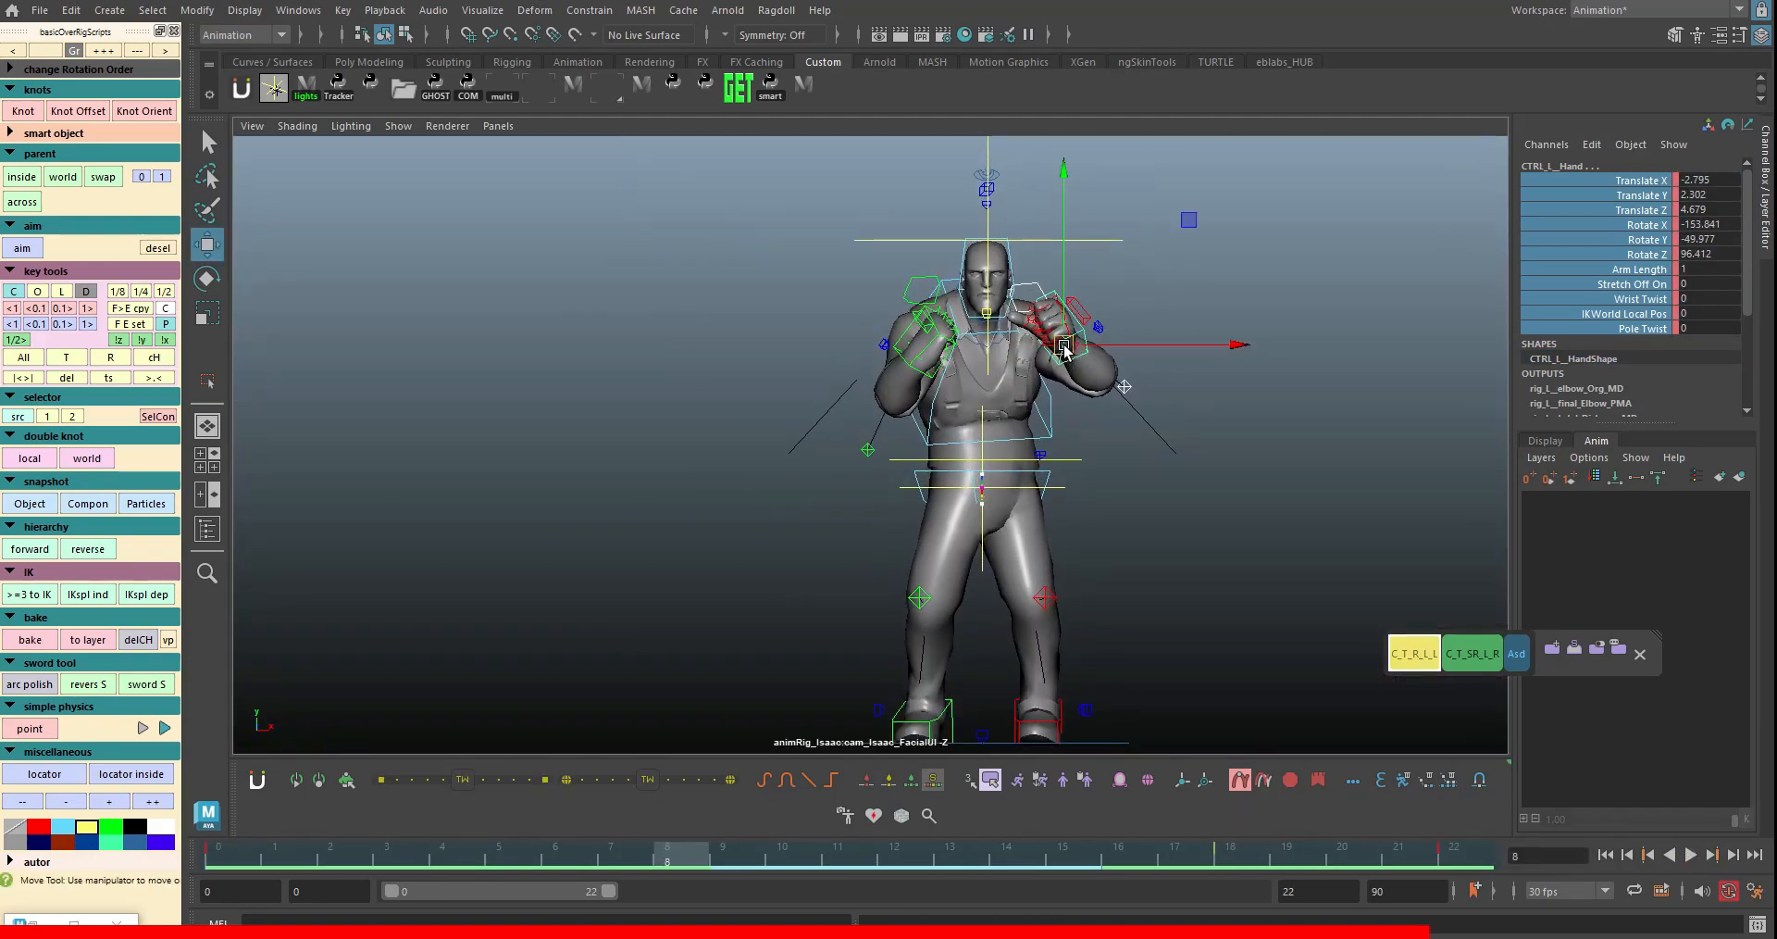
left_click_drag(1065, 345, 1055, 339)
middle_click_drag(1325, 296, 1246, 424, "alt")
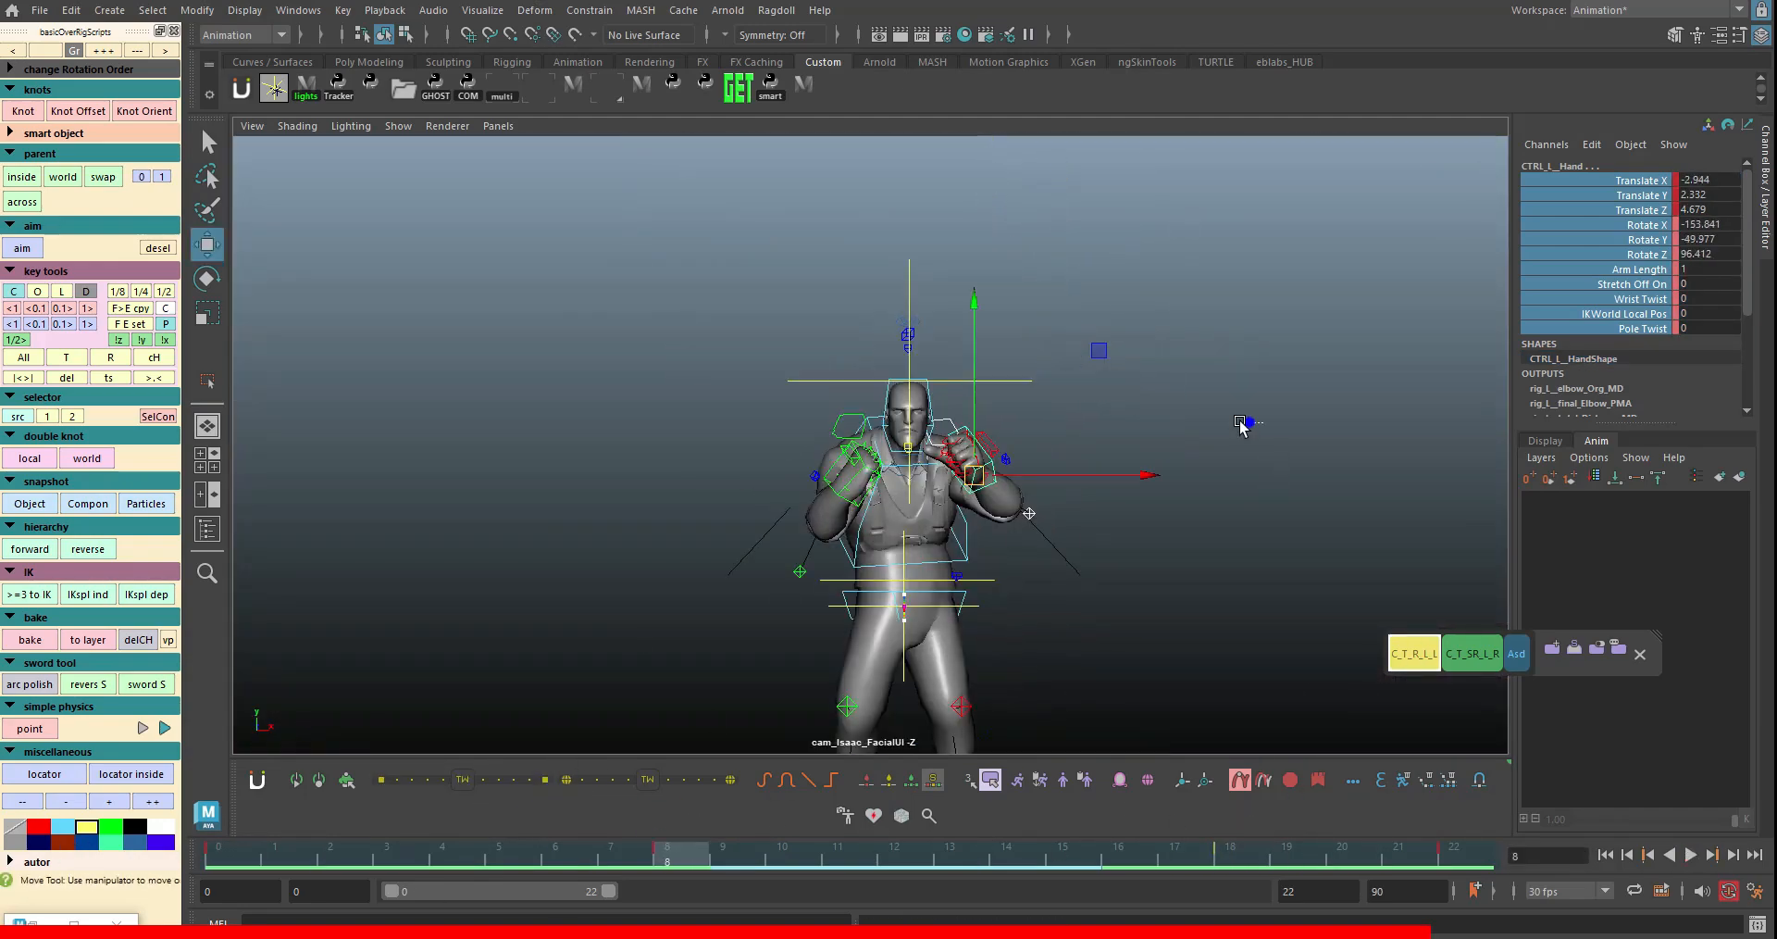
left_click_drag(1018, 474, 1006, 473)
key("e")
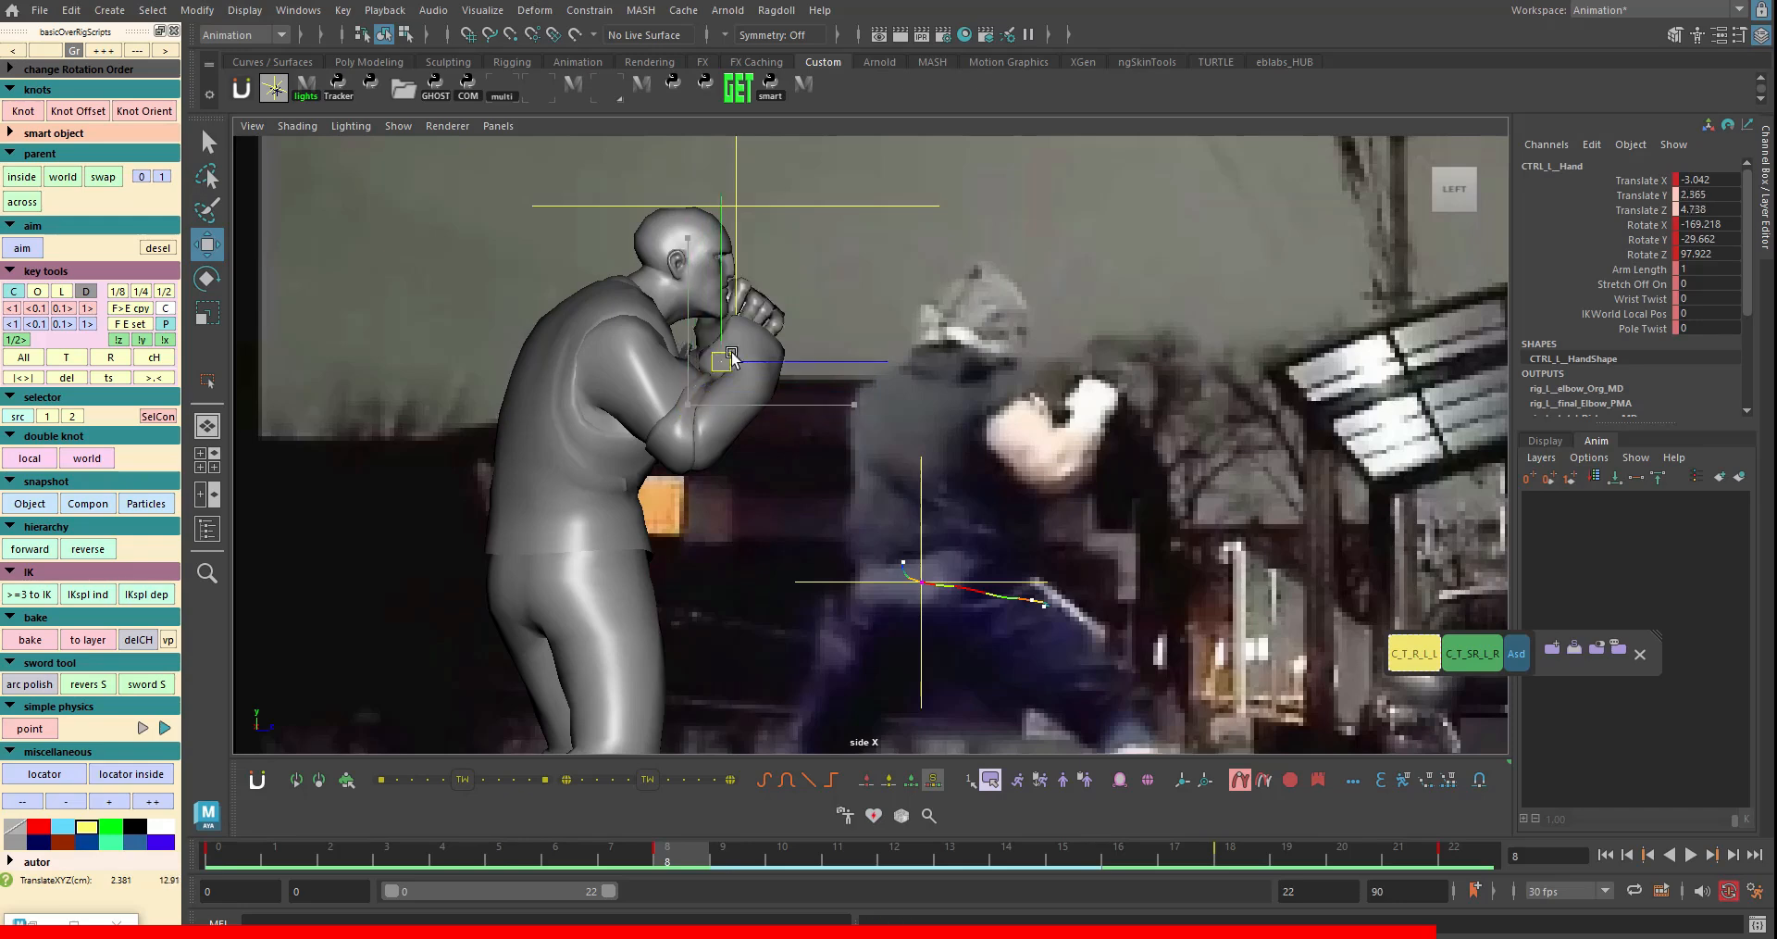
- Adjust and rotate the pulled-back left hand on frame 12 from the front camera view
key("alt+v")
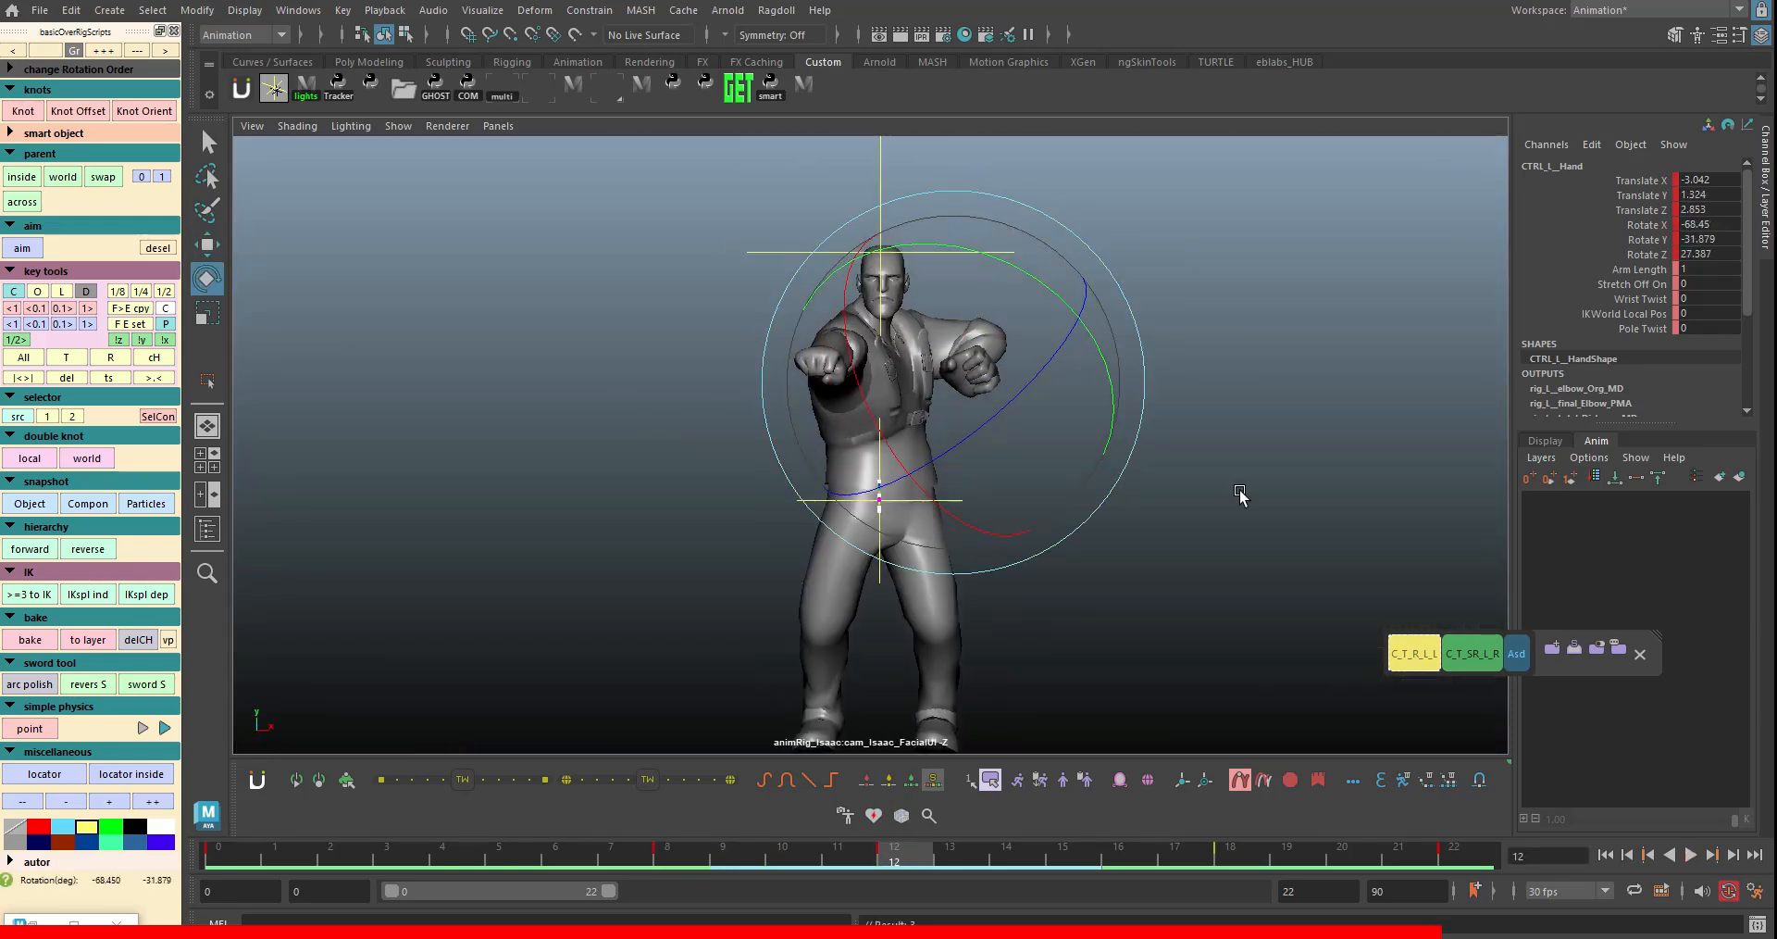
left_click(1040, 429)
key("w")
left_click(975, 340)
key("e")
mouse_move(1057, 454)
left_mouse_down()
mouse_move(1085, 504)
mouse_move(1078, 446)
left_mouse_up()
left_click(1071, 482)
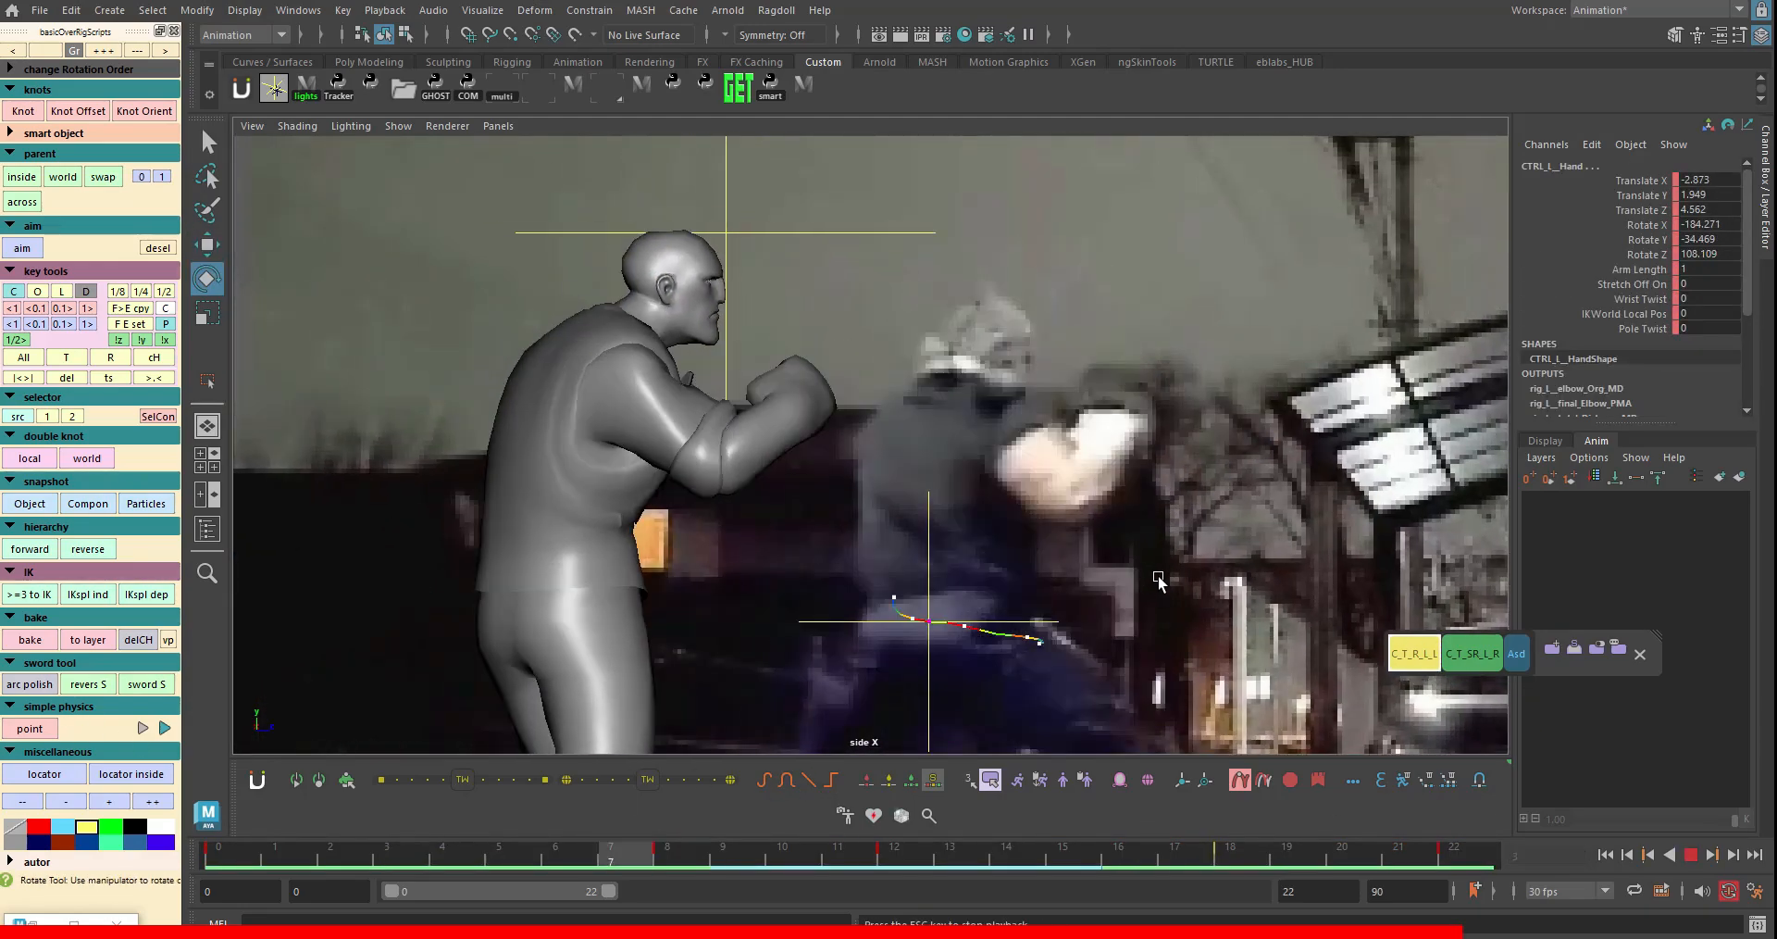
- On frame 21, rotate the extended left hand to about -20° in X and -85° in Y, and play back the punch
key("Escape")
left_click(1133, 462)
left_click_drag(1073, 509, 1155, 547)
left_click(1103, 484)
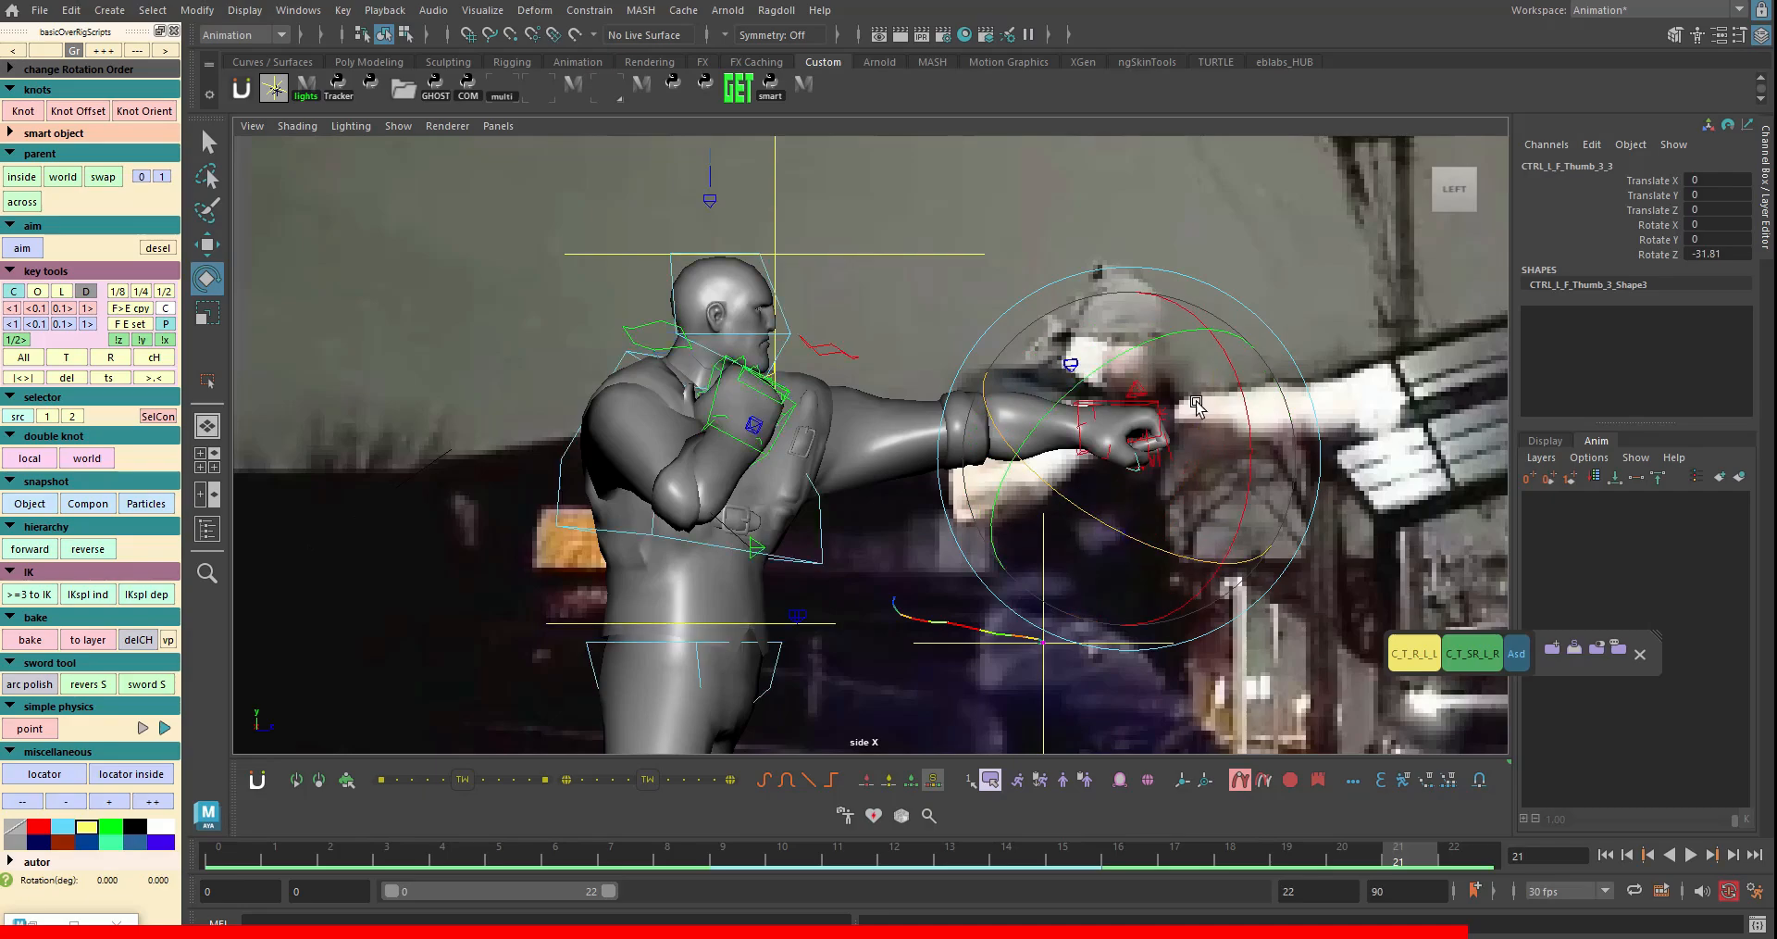
left_click(1157, 403)
key("alt+v")
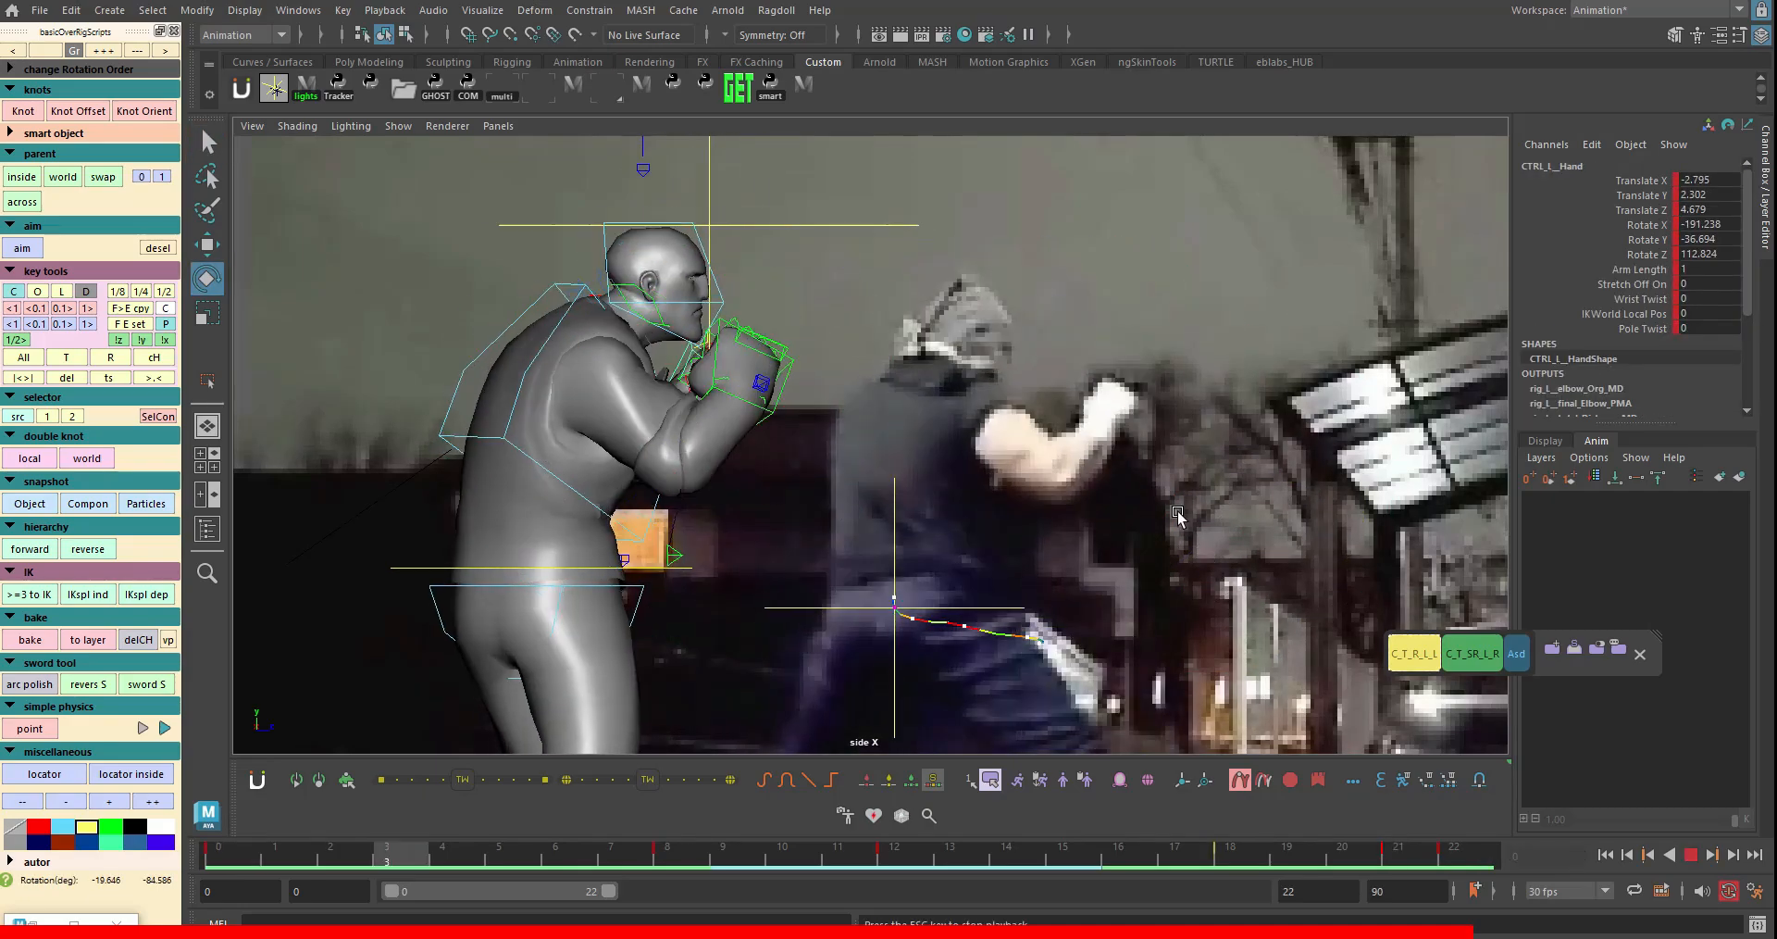
- Compare the hips control's pose on frames 0, 7 and 12 with the reference video
key("space")
key("space")
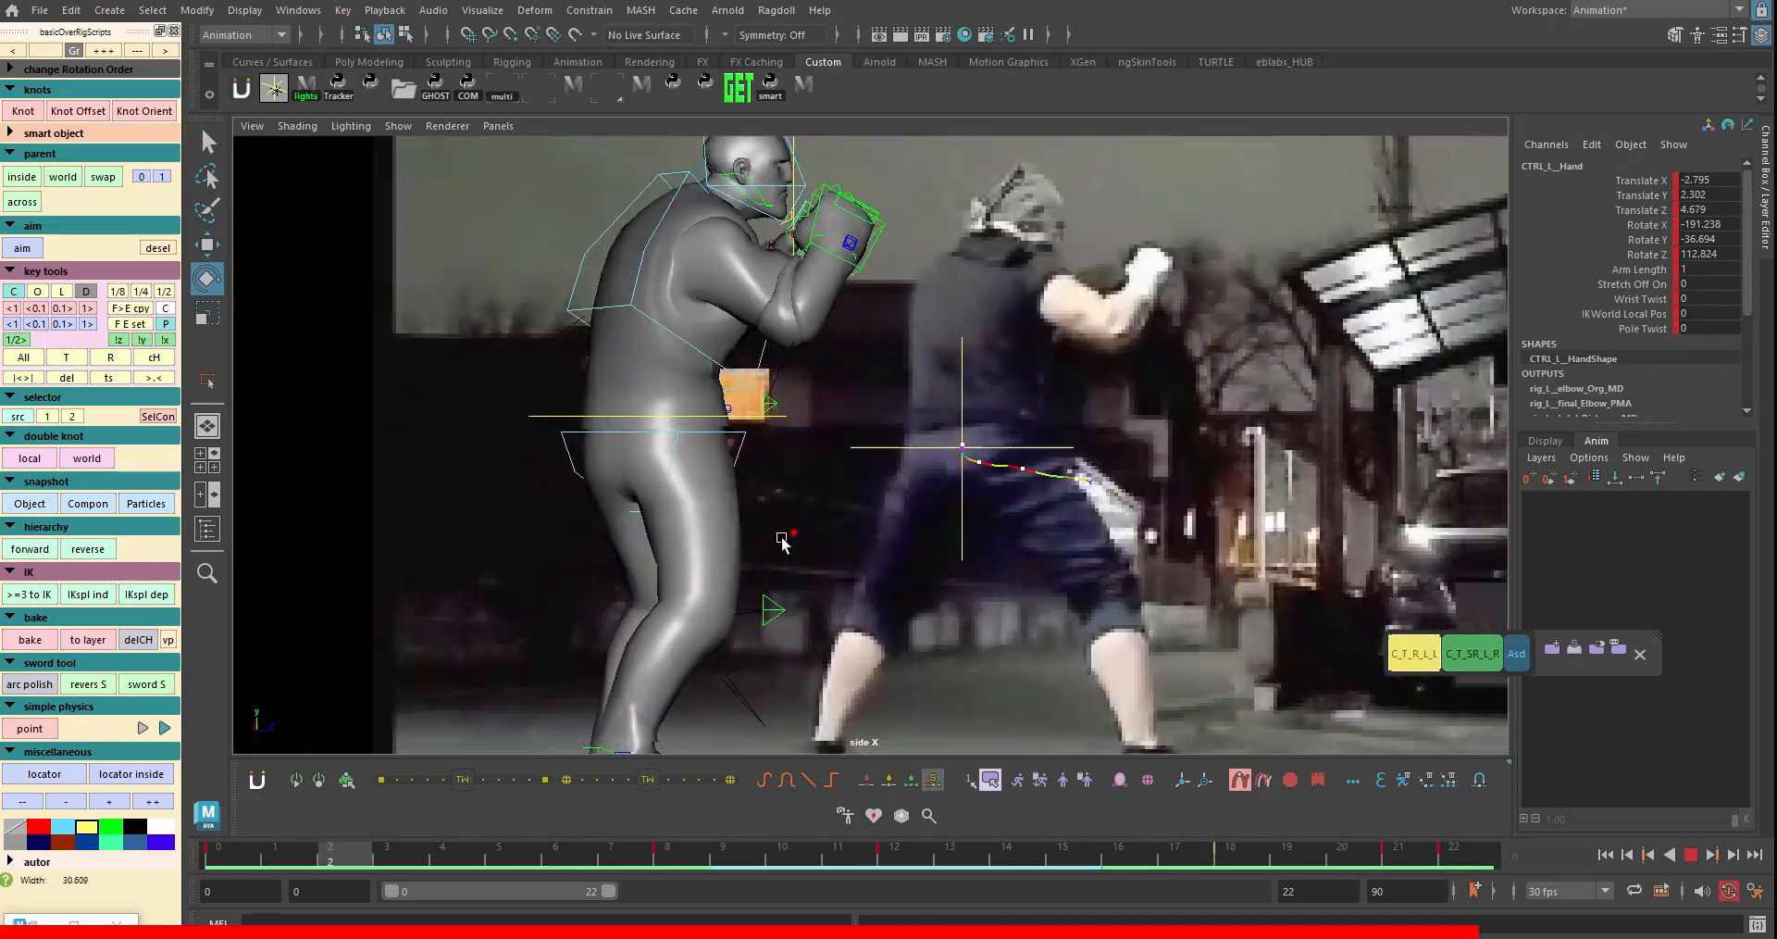
left_click(1004, 599)
left_click(250, 860)
left_click(643, 846)
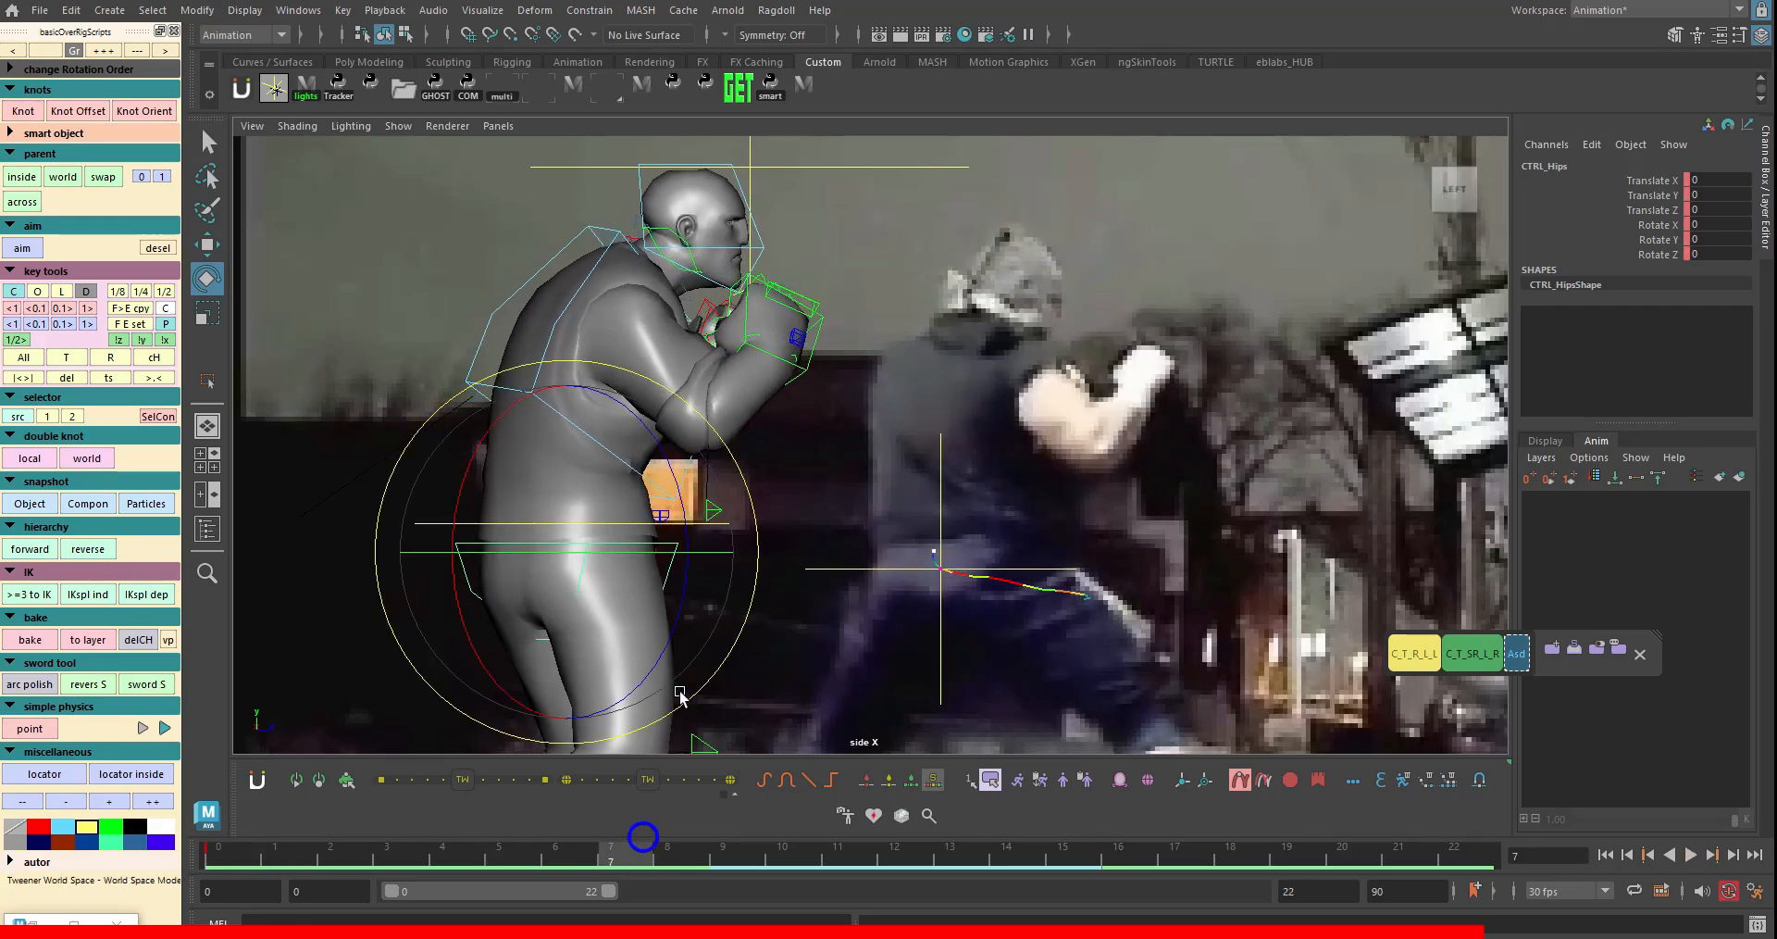
left_click(905, 850)
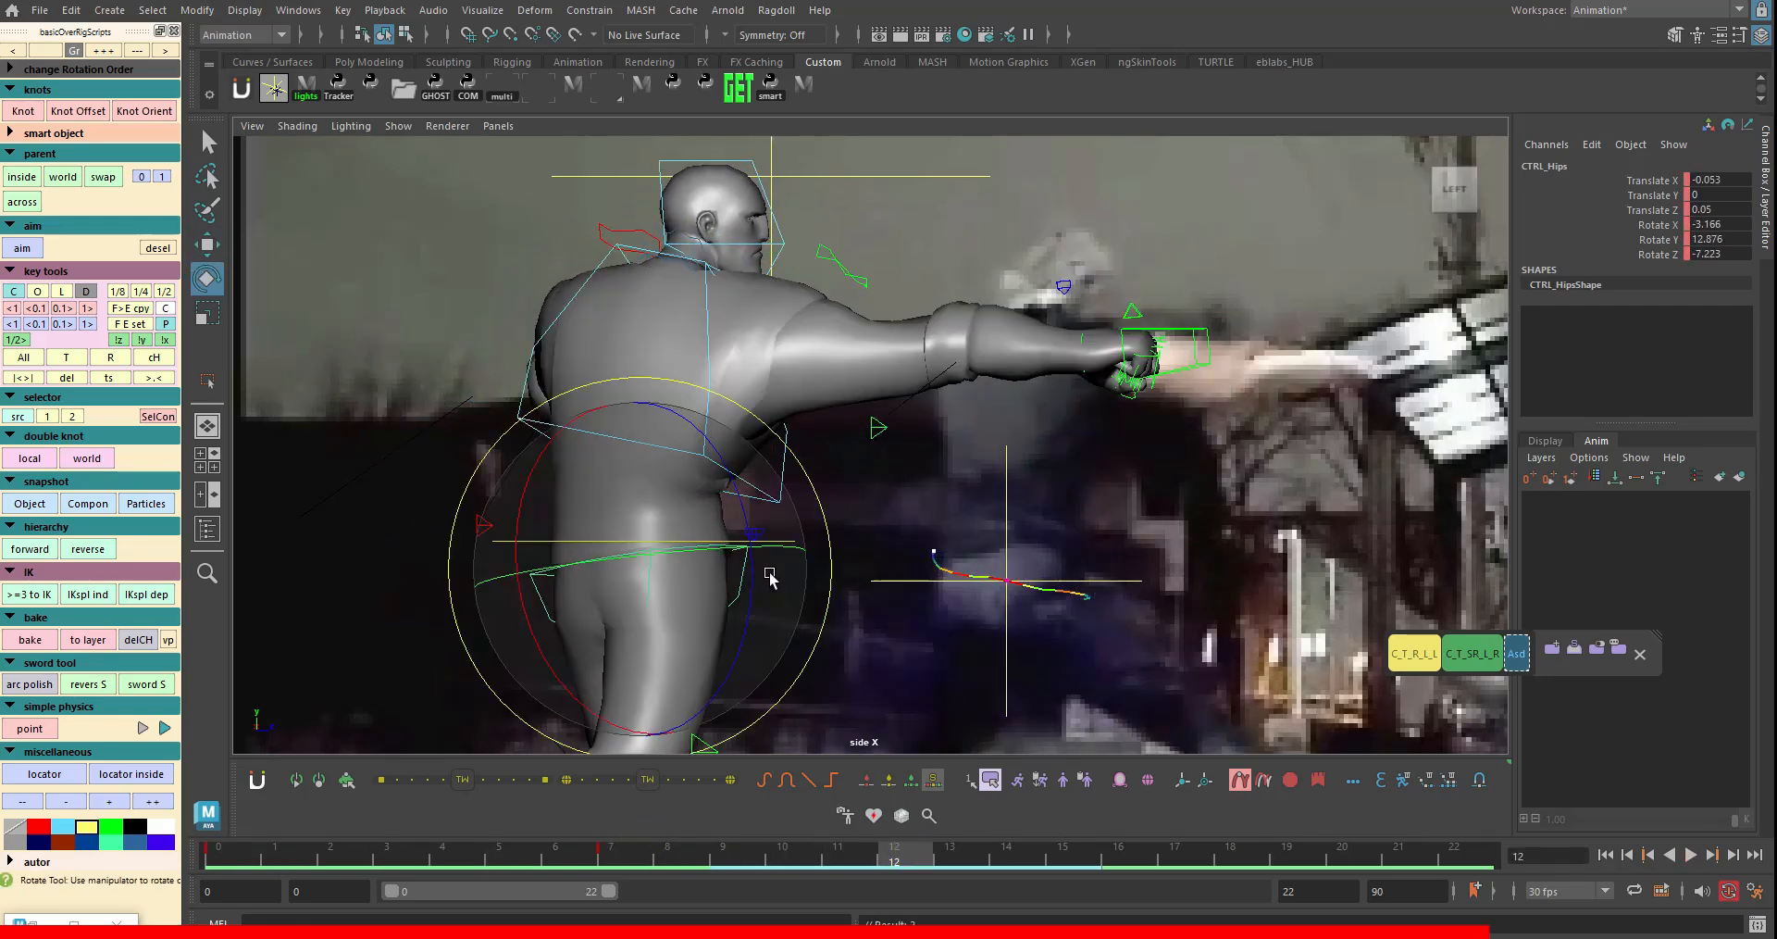
- Play the animation from the side and top views, and scrub frames 0 to 7 against the reference
key("space")
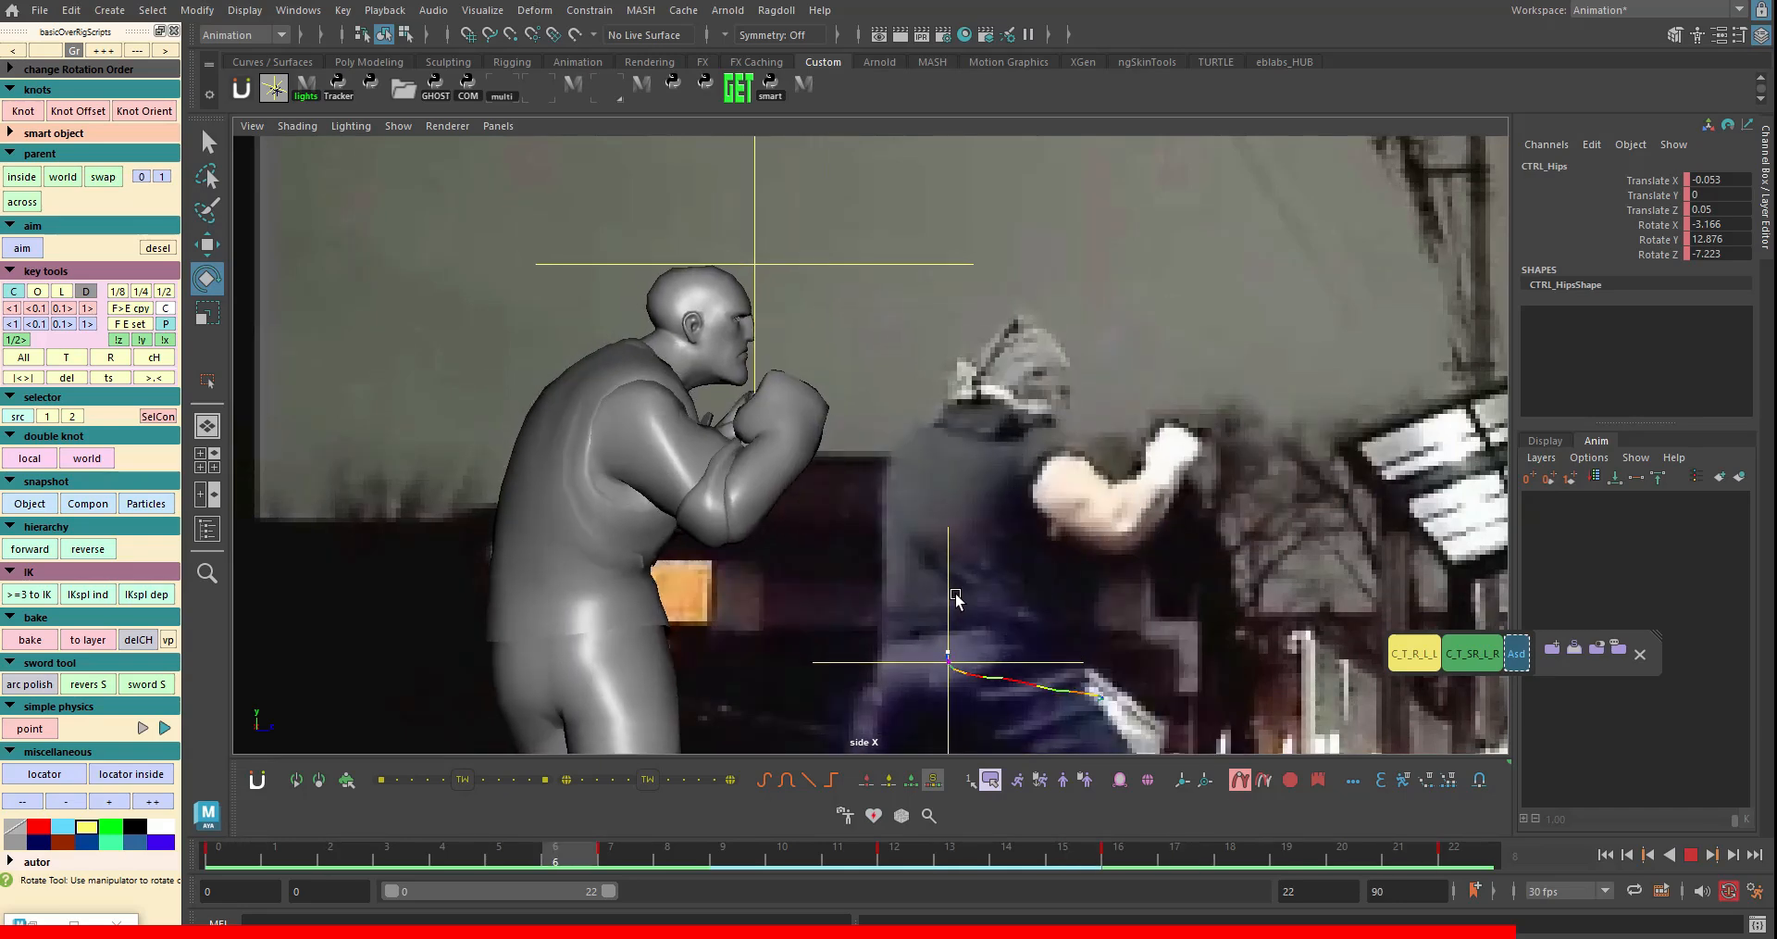
key("space")
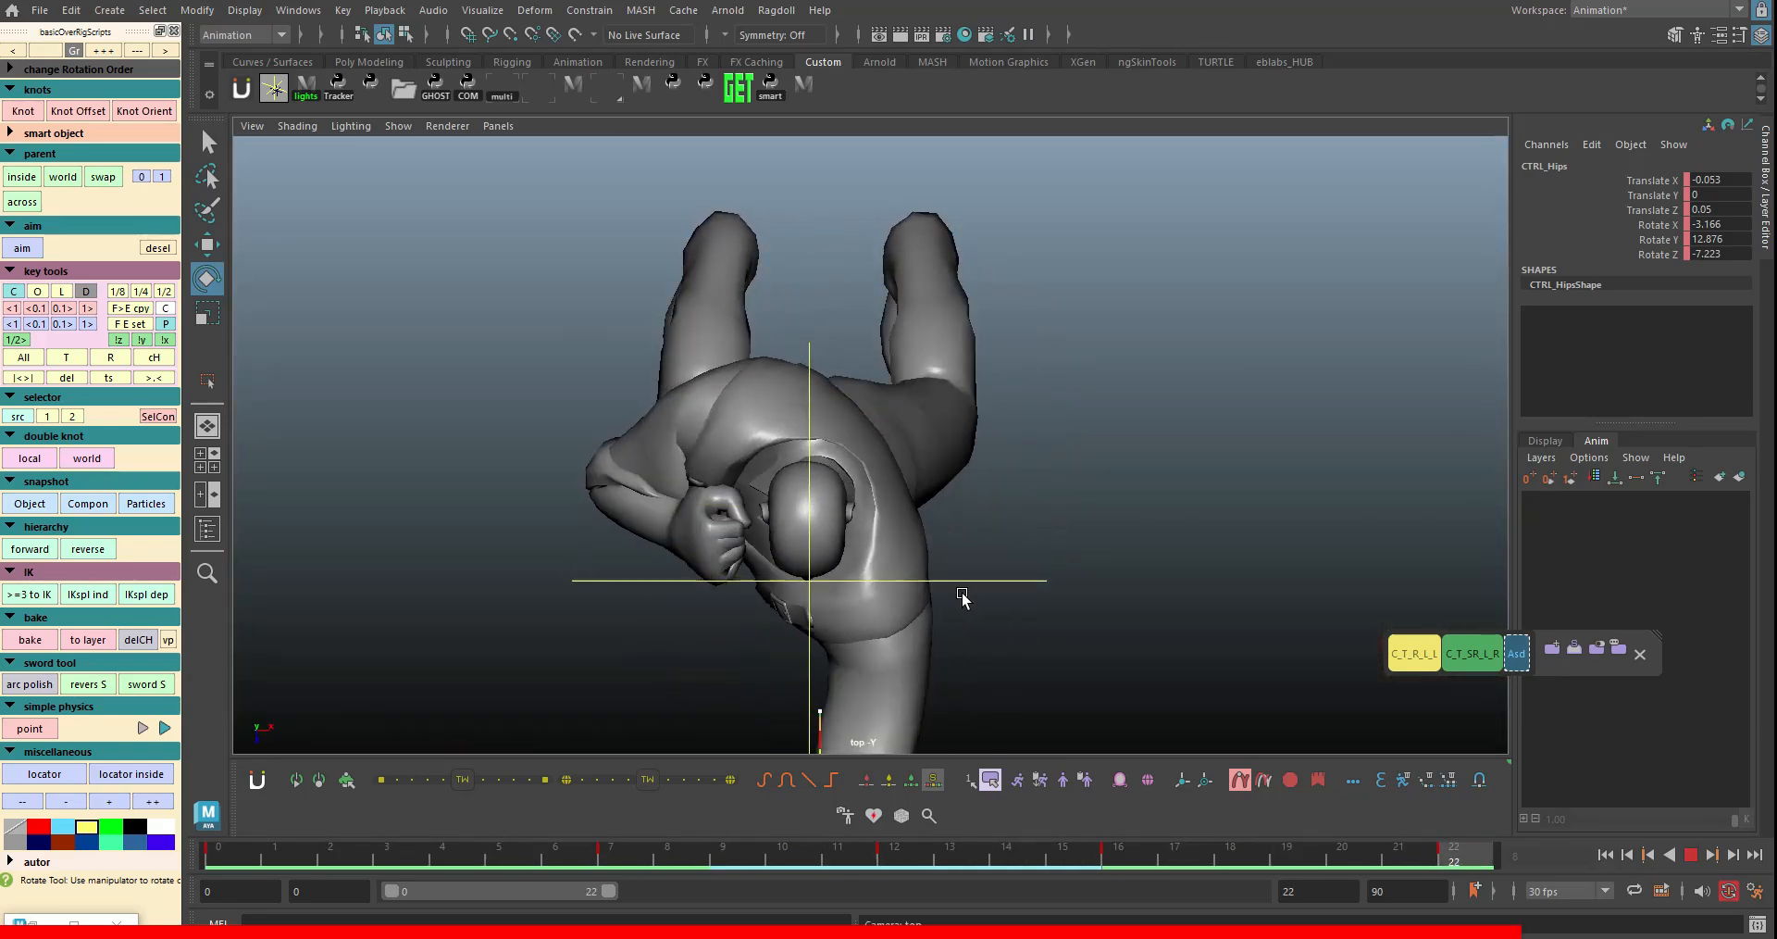
key("space")
key("space")
key("space")
key("space")
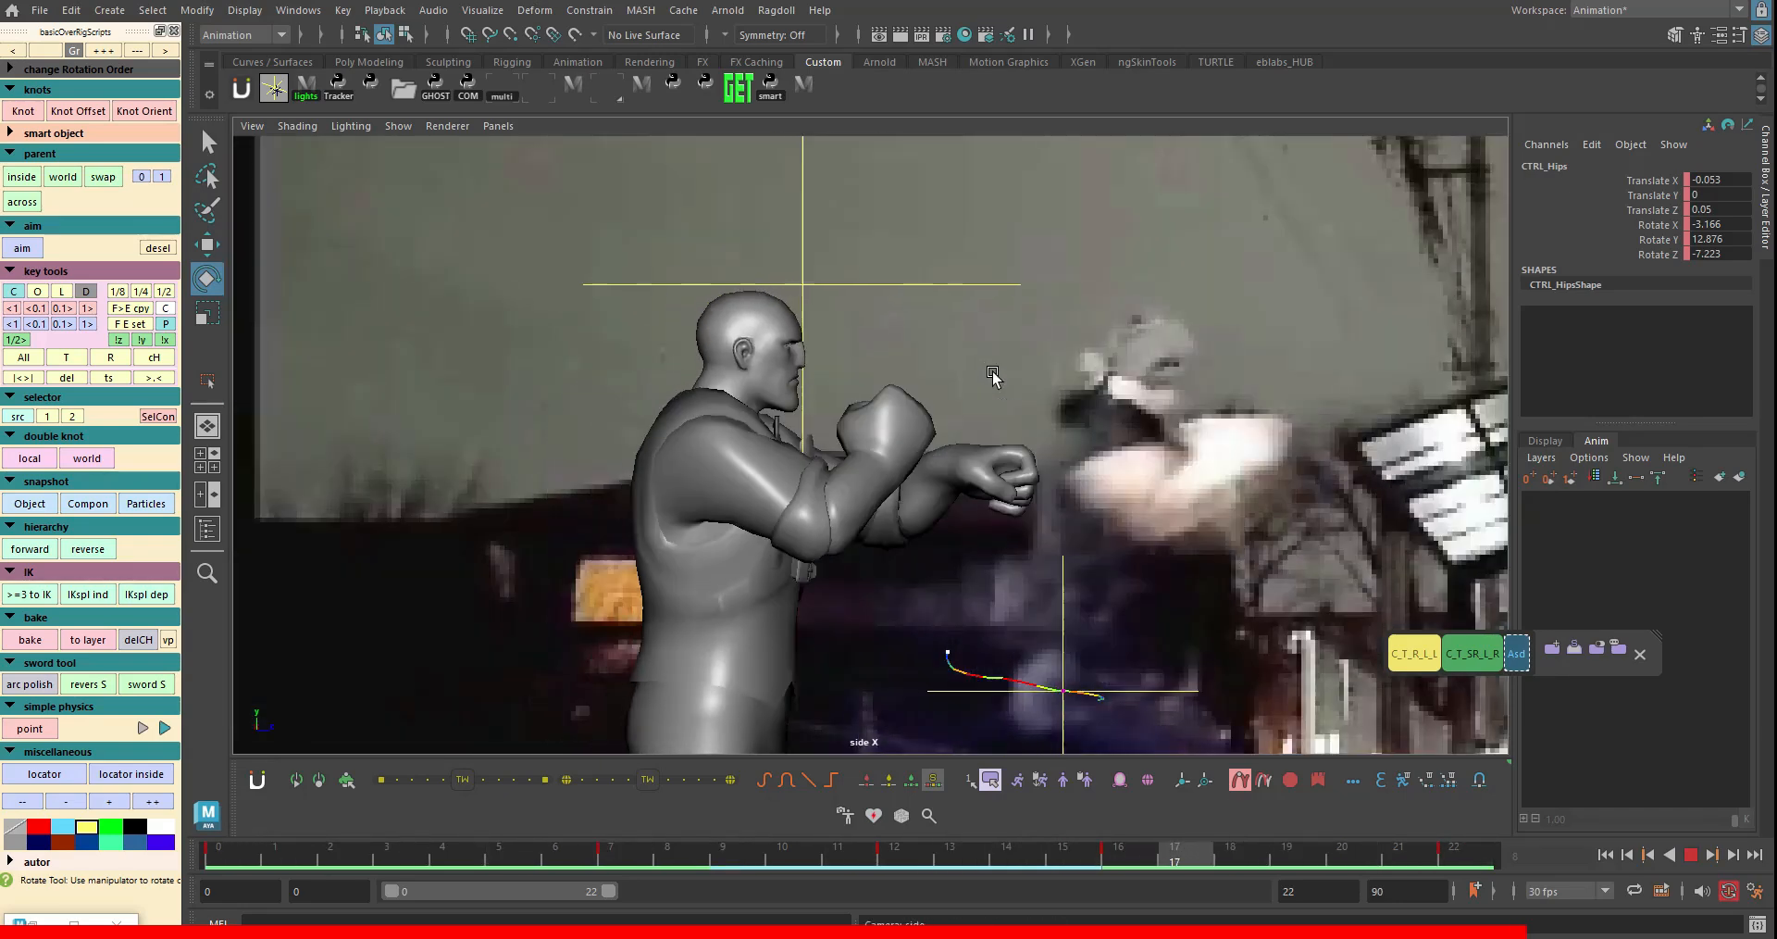
key("alt+v")
left_click_drag(967, 245, 932, 286)
left_click_drag(497, 857, 218, 856)
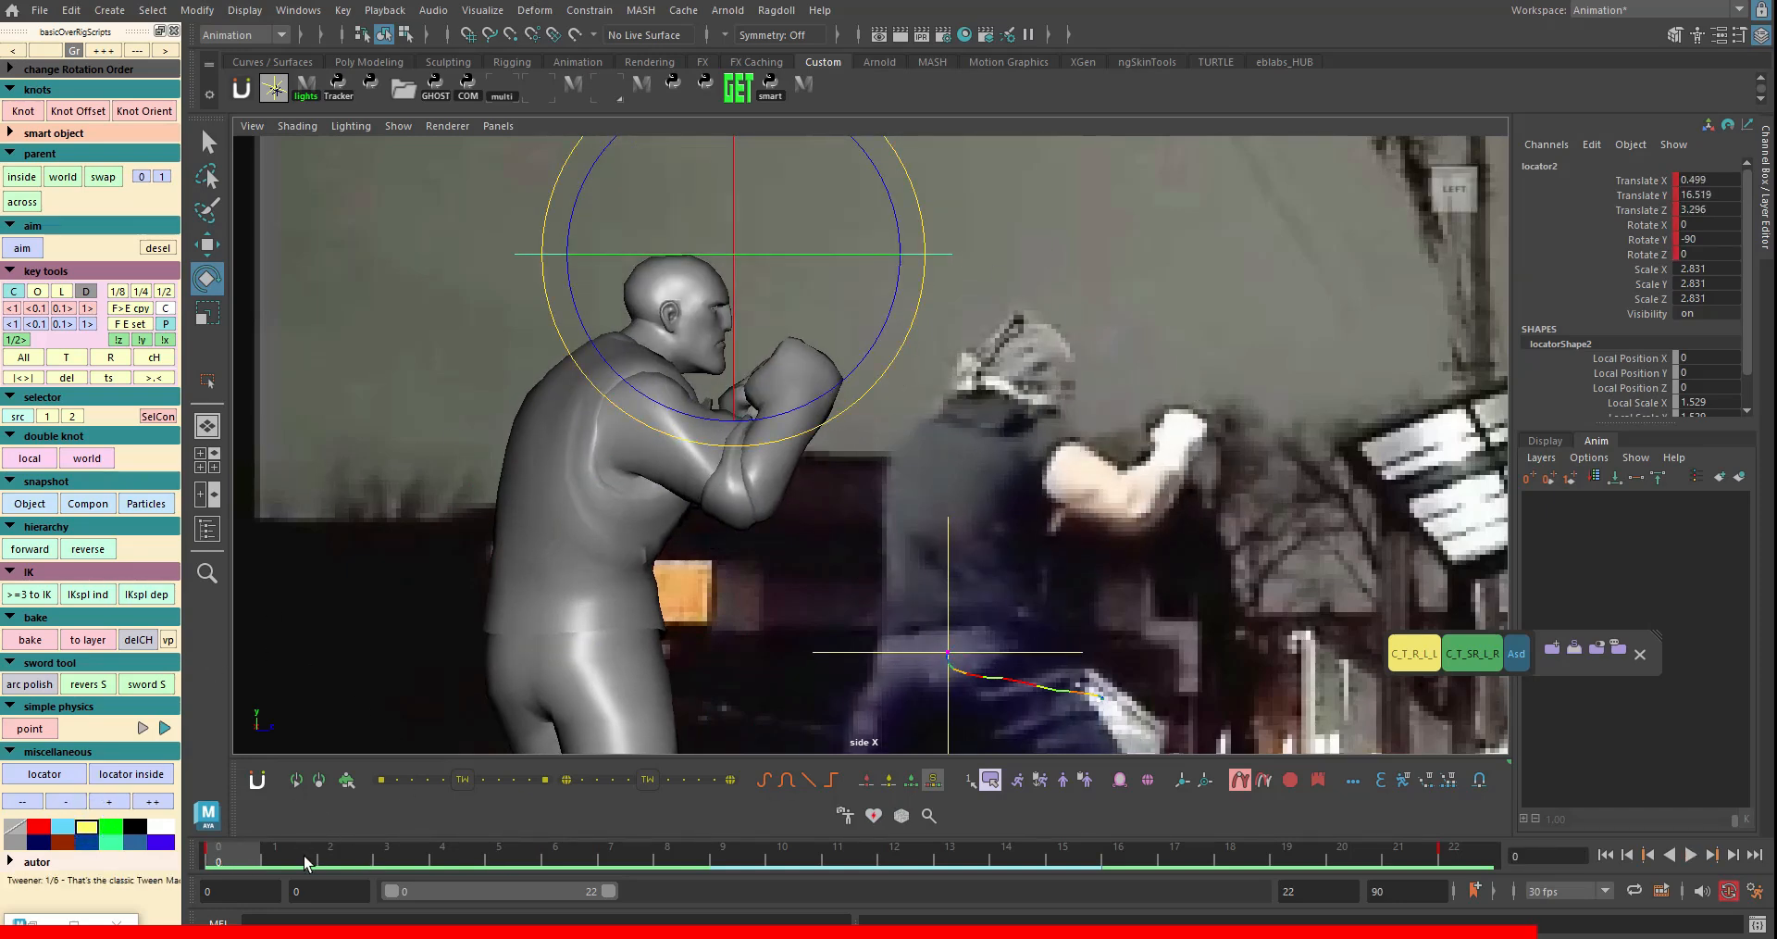
left_click_drag(275, 859, 610, 856)
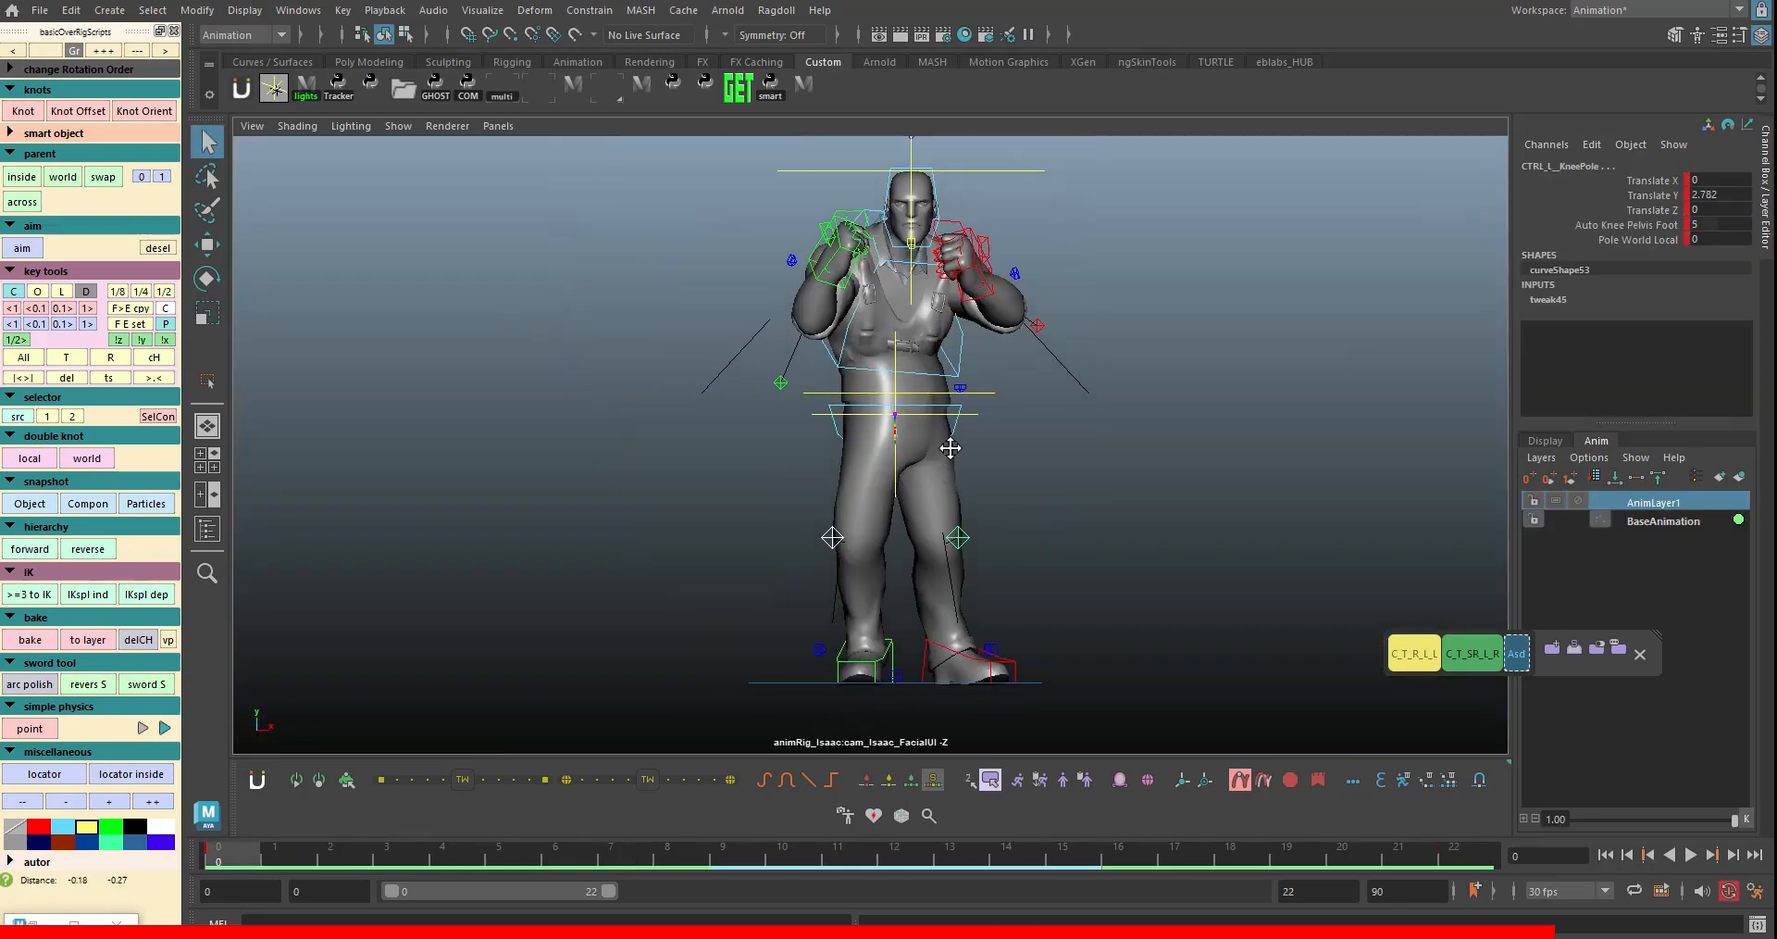
- On frame 0 of AnimLayer1, move the knee pole controls to 4.267 in Z and rotate the right foot to 7.573° in Y
middle_click_drag(950, 448, 952, 445, "alt")
key("w")
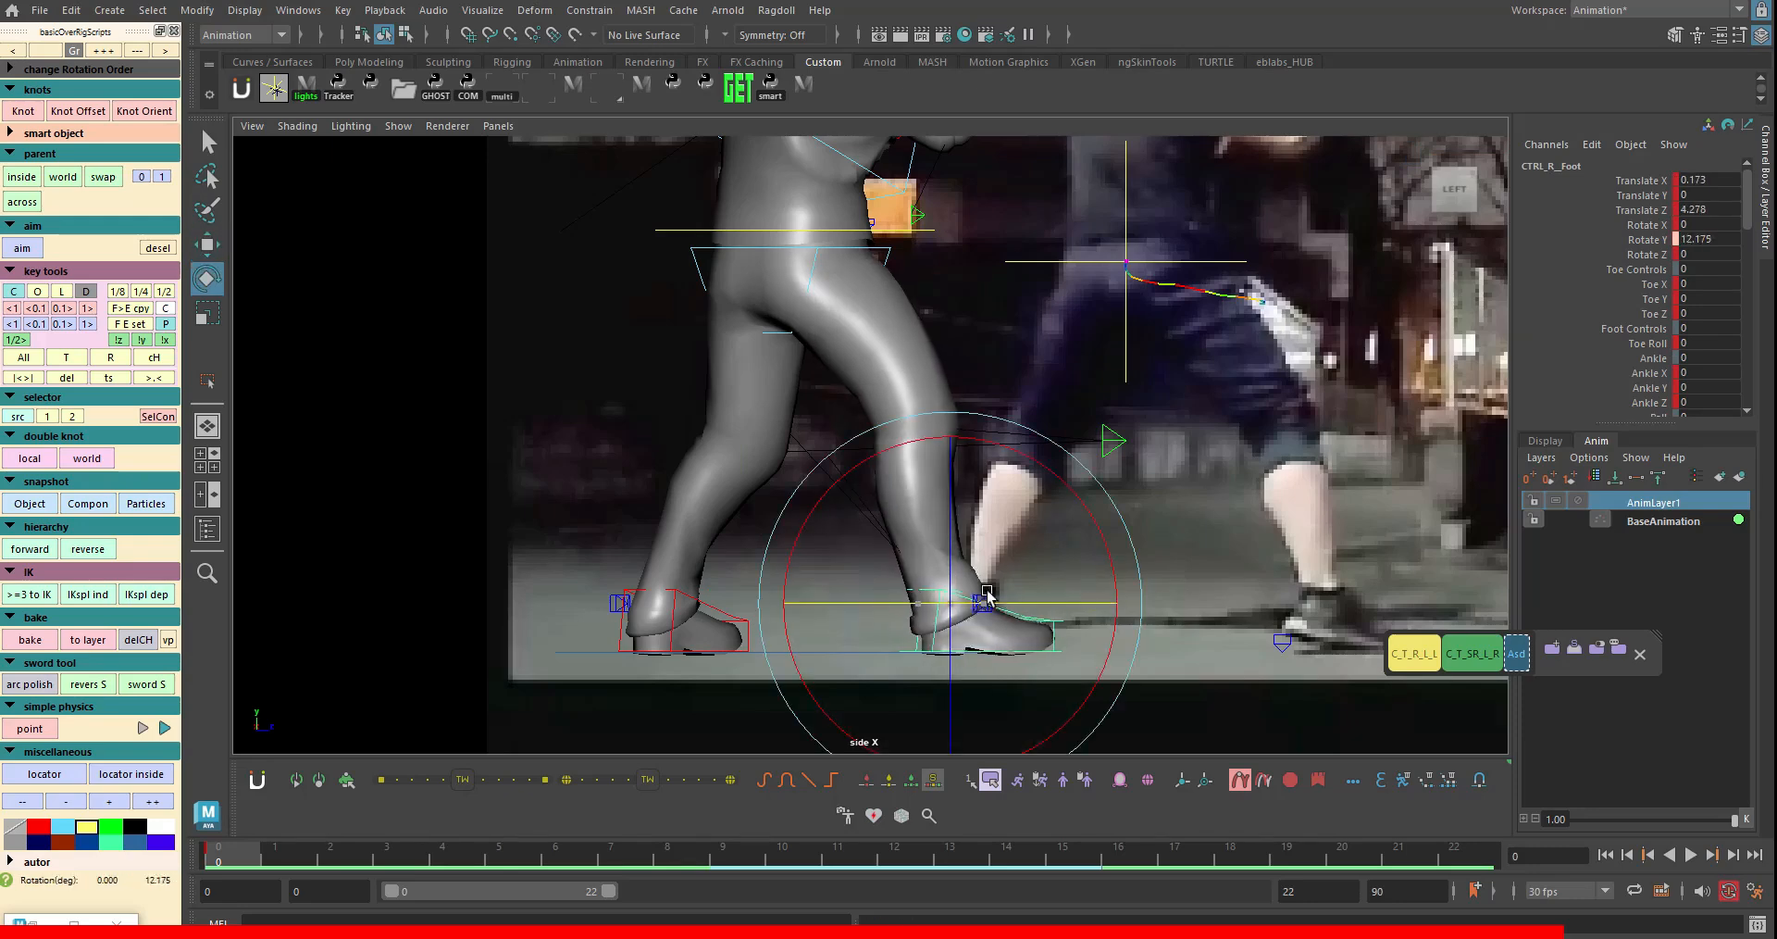
left_click_drag(370, 631, 701, 504)
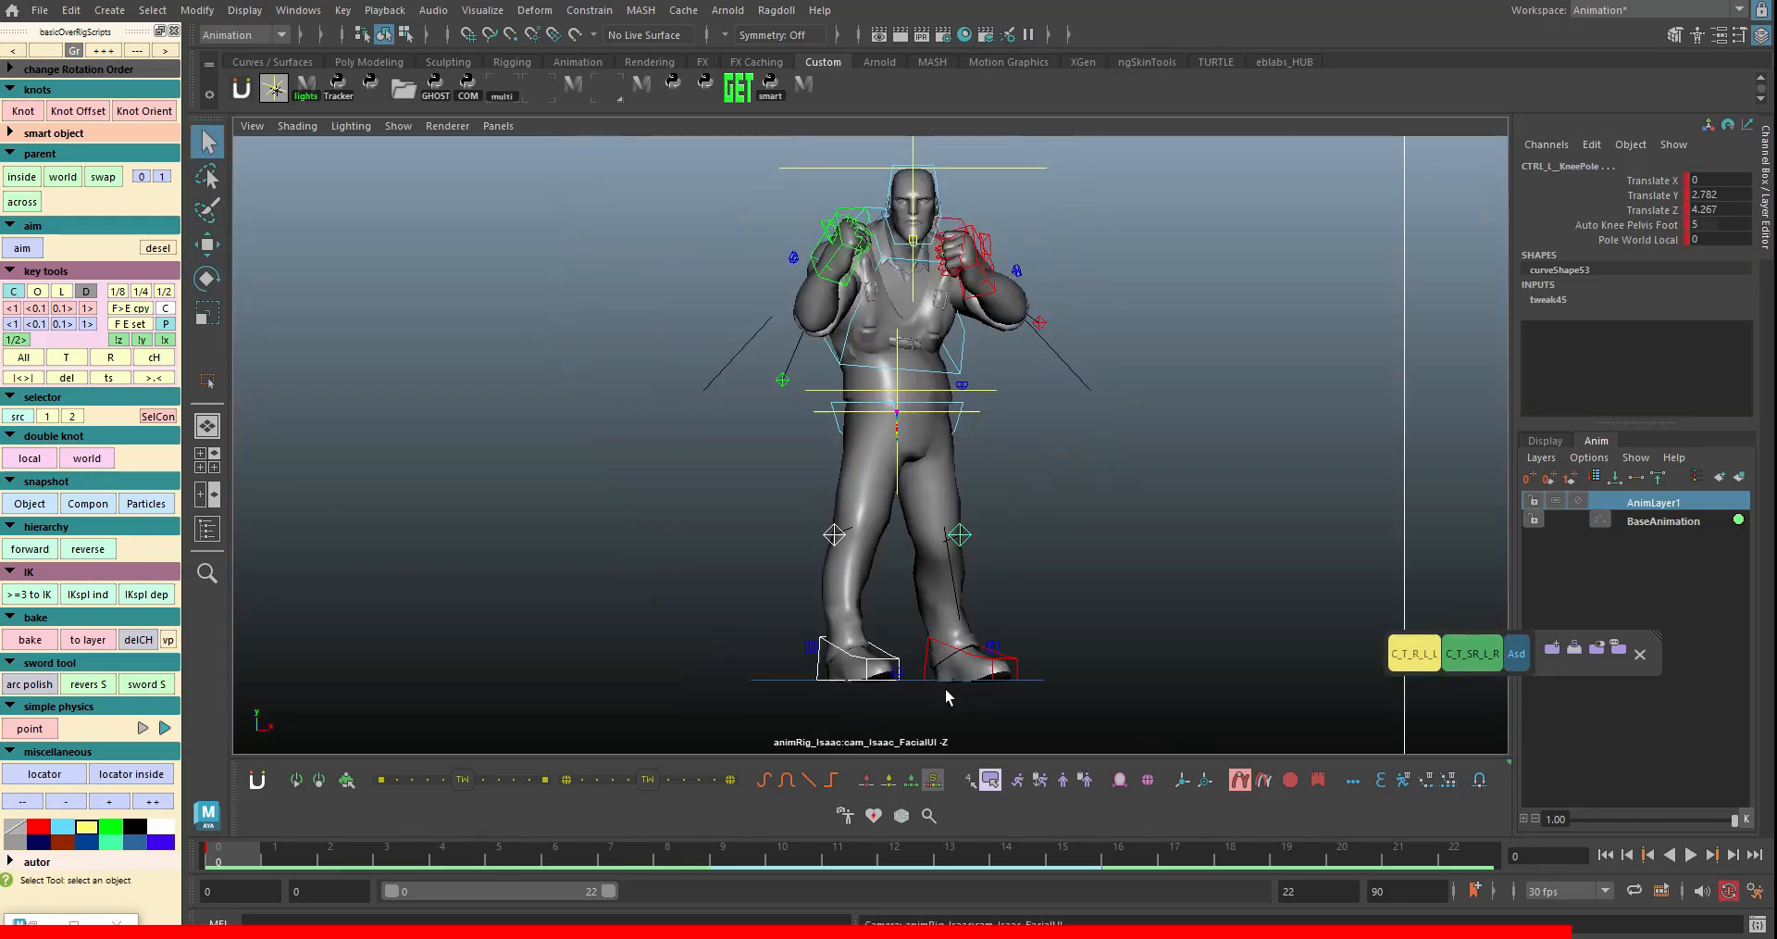
left_click(885, 601)
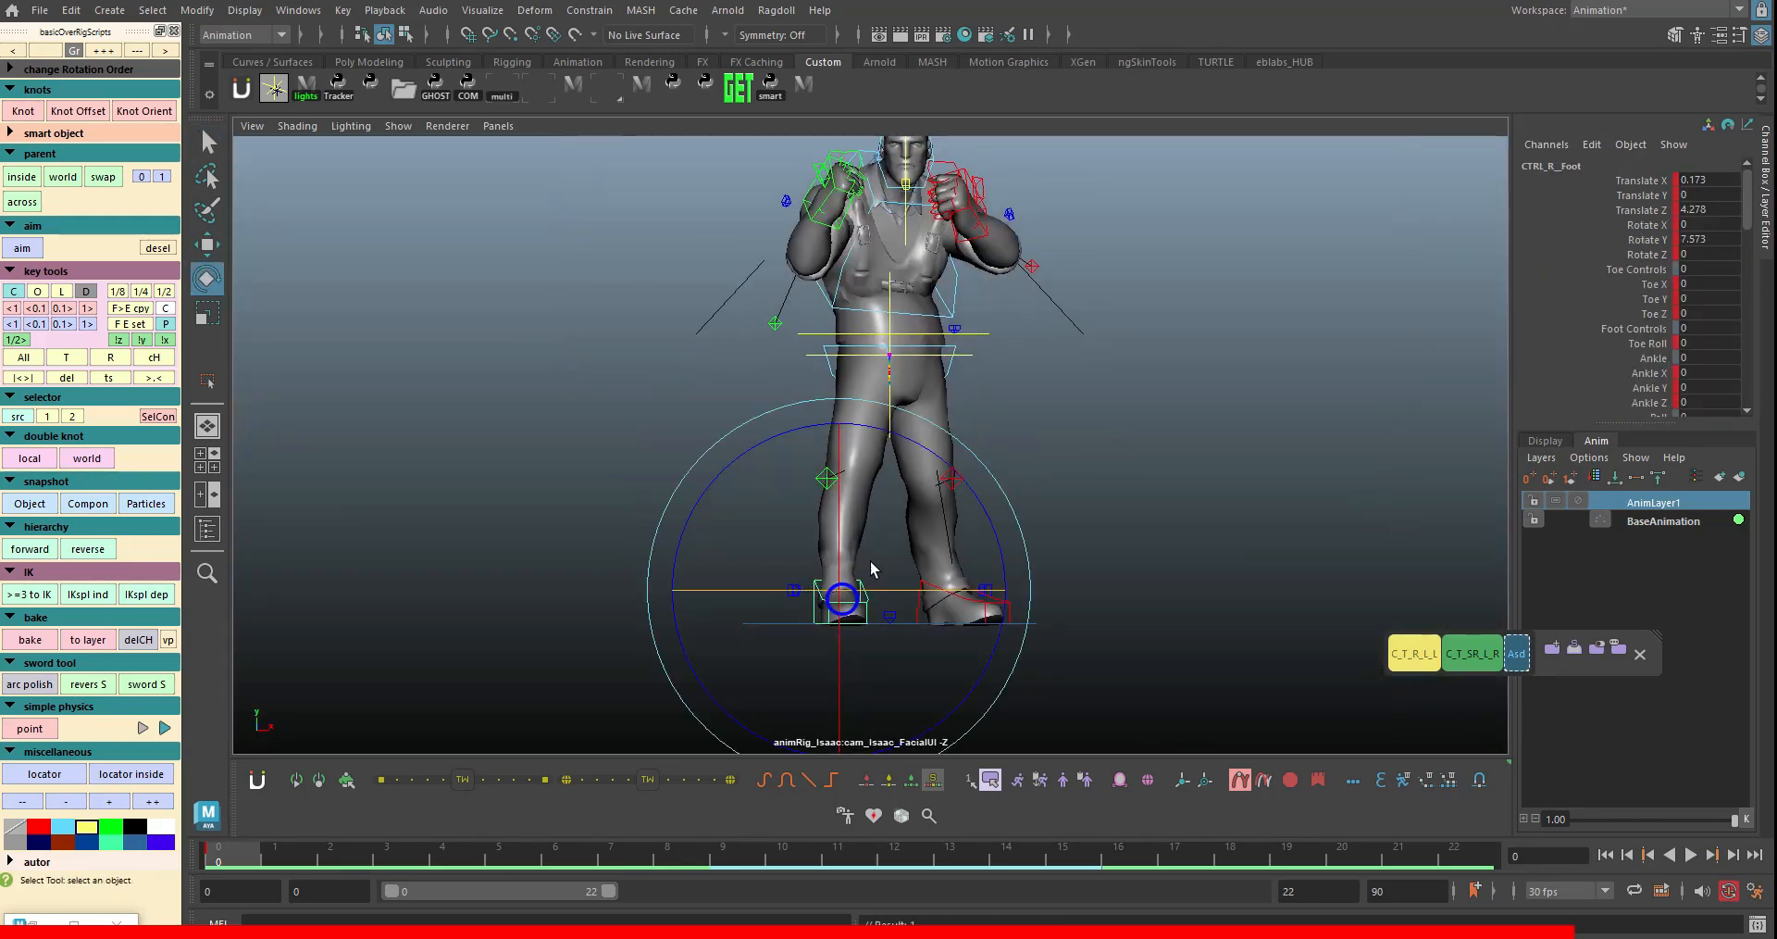
left_click(820, 473)
left_click(953, 479)
left_click(1008, 604)
left_click(1104, 457)
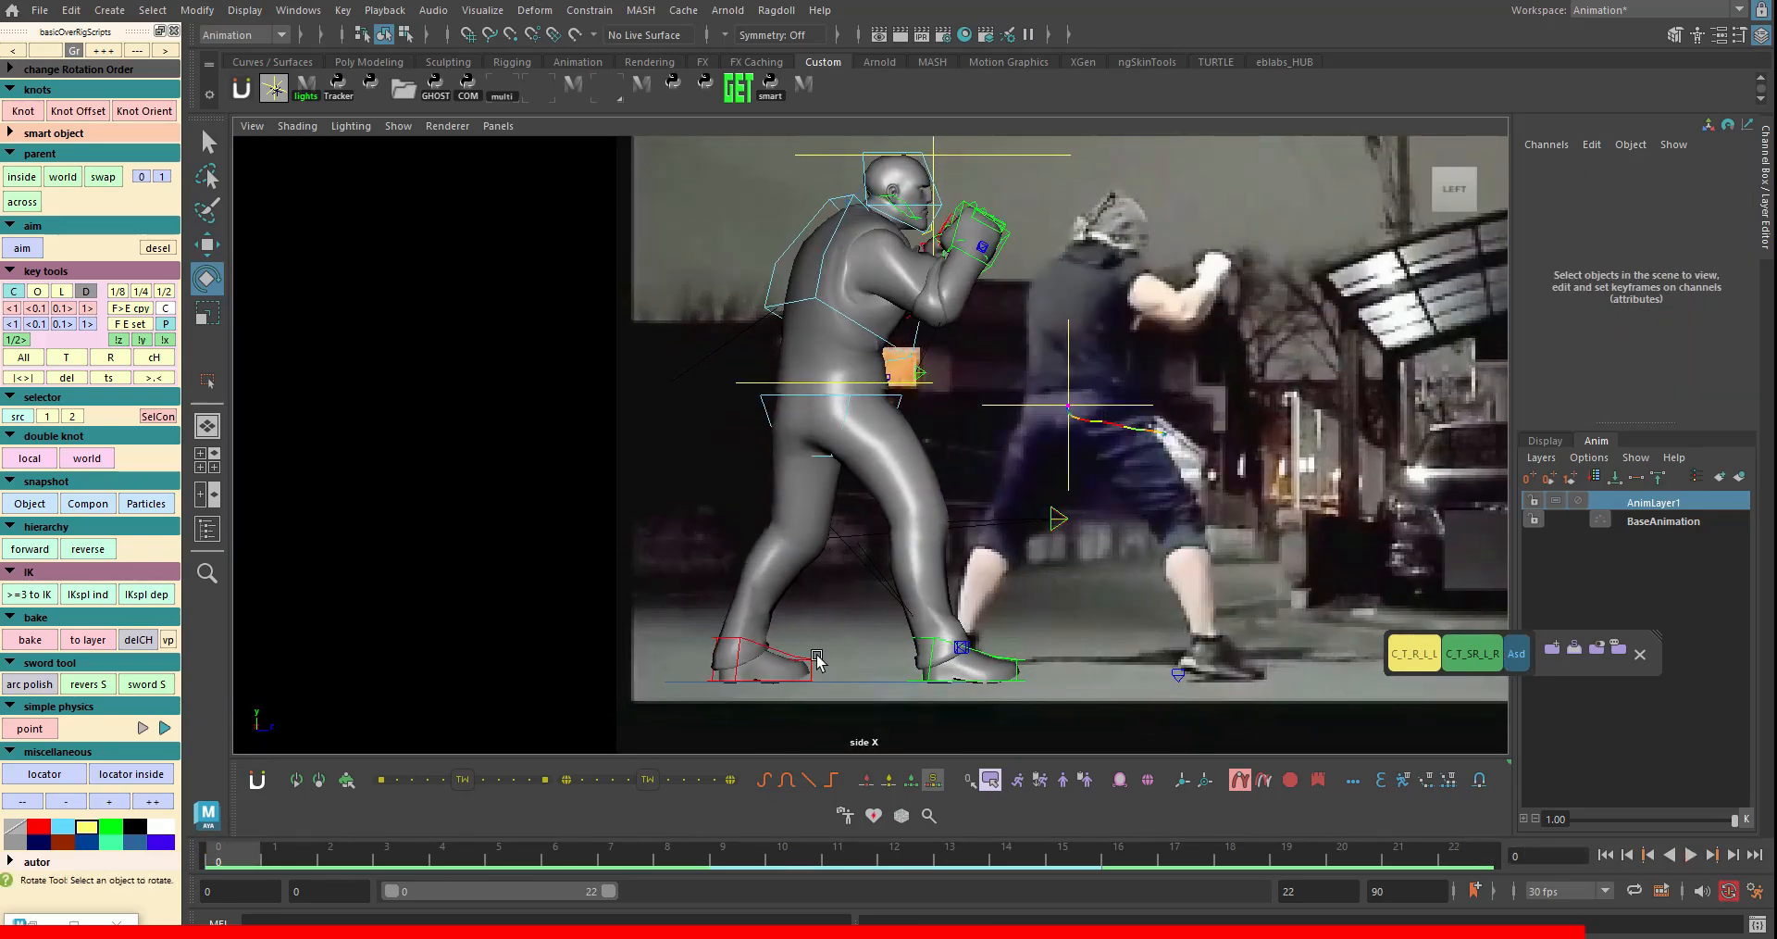
- Lift the right foot control on frame 0 to about 0.565 in Y and 4.349 in Z
left_click(814, 659)
middle_click_drag(814, 659, 773, 662, "alt")
mouse_move(227, 862)
left_mouse_down()
mouse_move(300, 868)
mouse_move(220, 864)
left_mouse_up()
scroll(1124, 648, "up", 5)
middle_click_drag(1159, 735, 1071, 508, "alt")
left_click(948, 575)
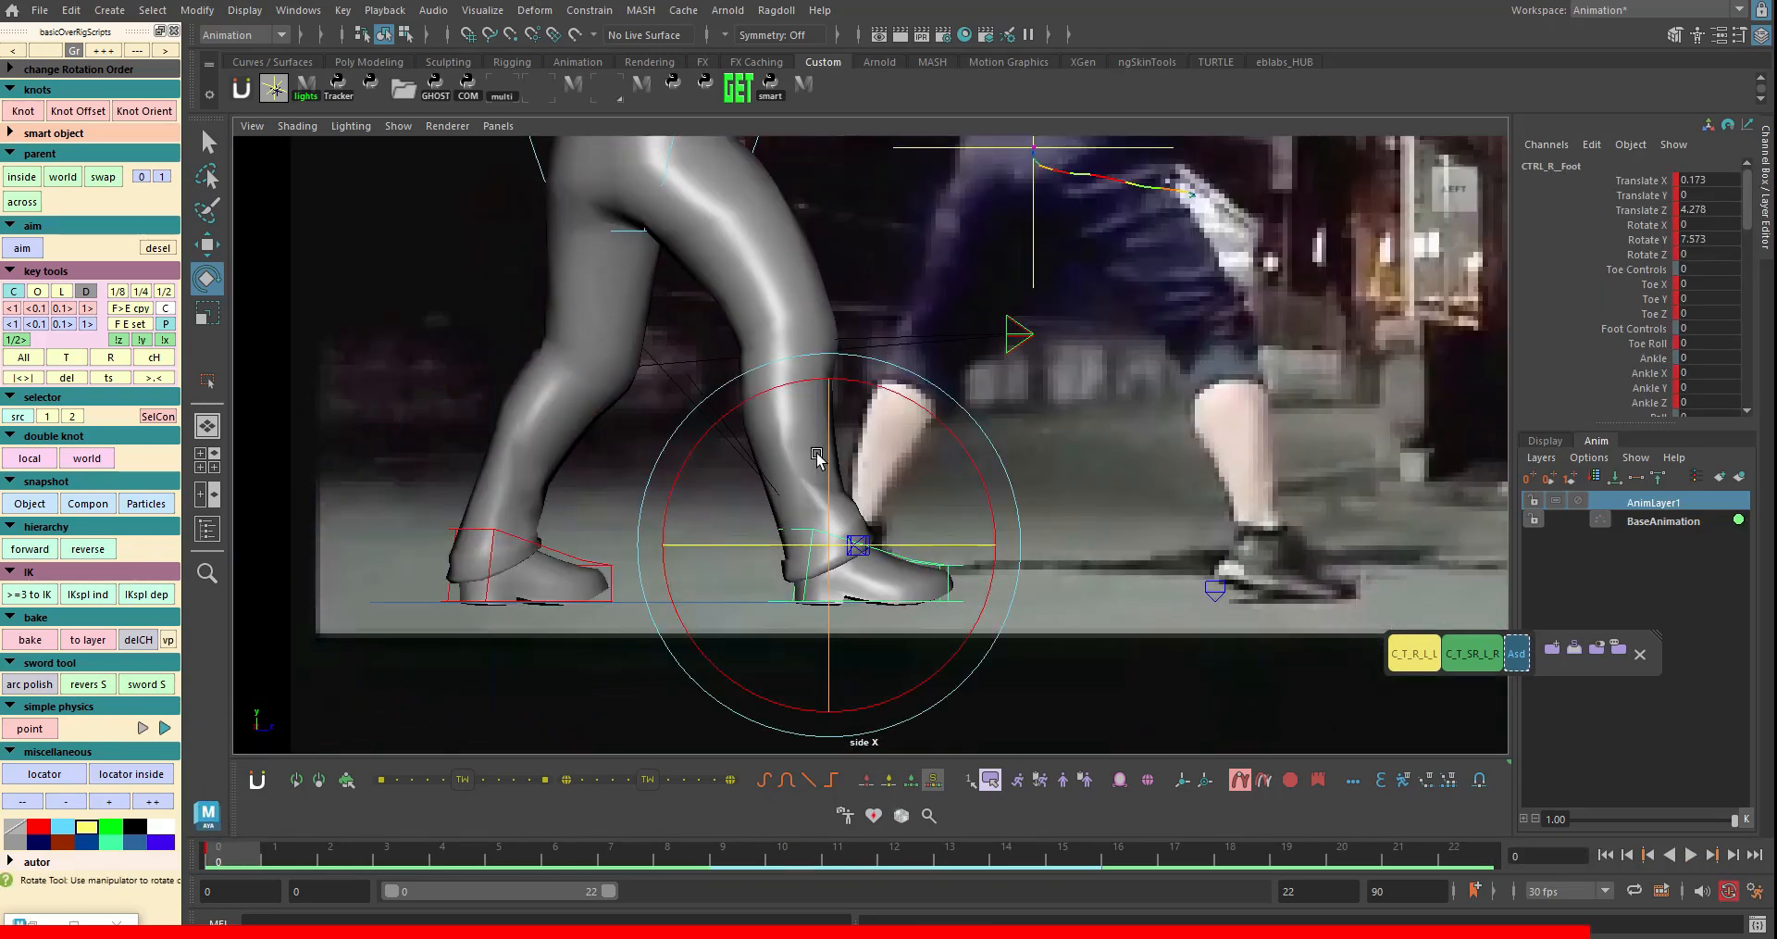
left_click_drag(759, 394, 775, 389)
key("w")
mouse_move(829, 544)
left_mouse_down()
mouse_move(825, 576)
mouse_move(832, 515)
left_mouse_up()
key("e")
left_click_drag(748, 373, 824, 312)
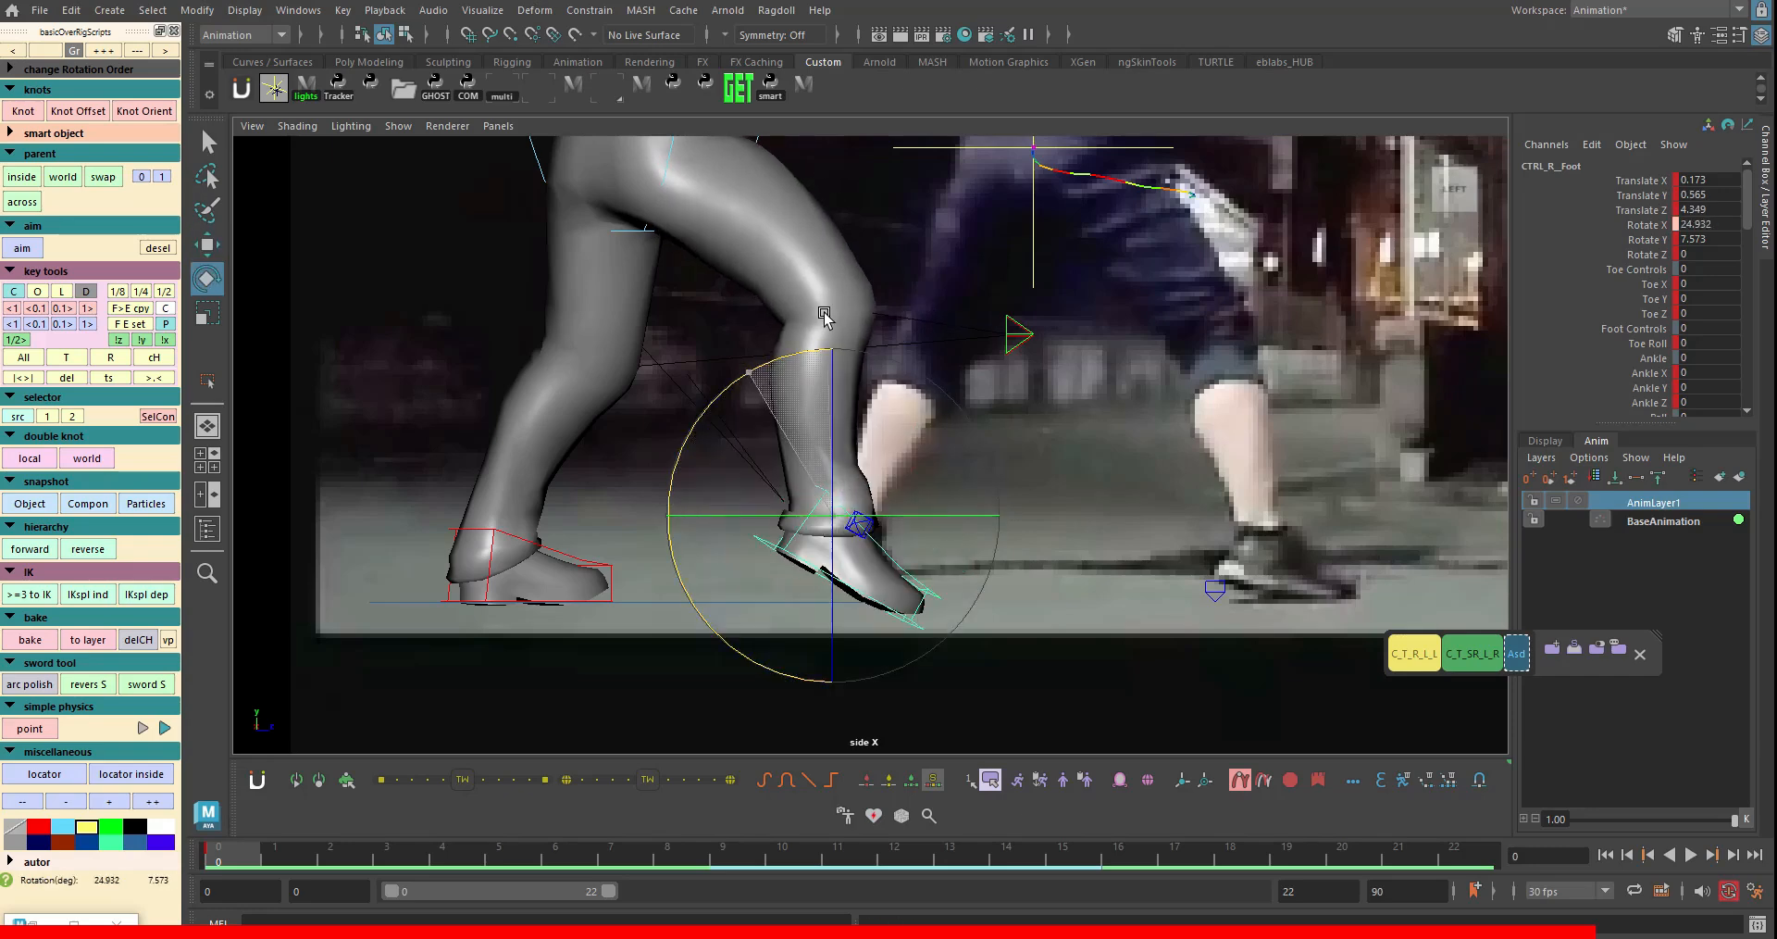
key("ctrl+z")
- Create an offset pivot for the right foot control and place it at the toe, at about -1.376, 0.608 and 5.7
middle_click_drag(824, 313, 820, 303, "alt")
left_click(93, 119)
key("w")
left_click_drag(829, 376, 831, 432)
key("space")
key("space")
key("space")
middle_click_drag(979, 557, 989, 482, "alt")
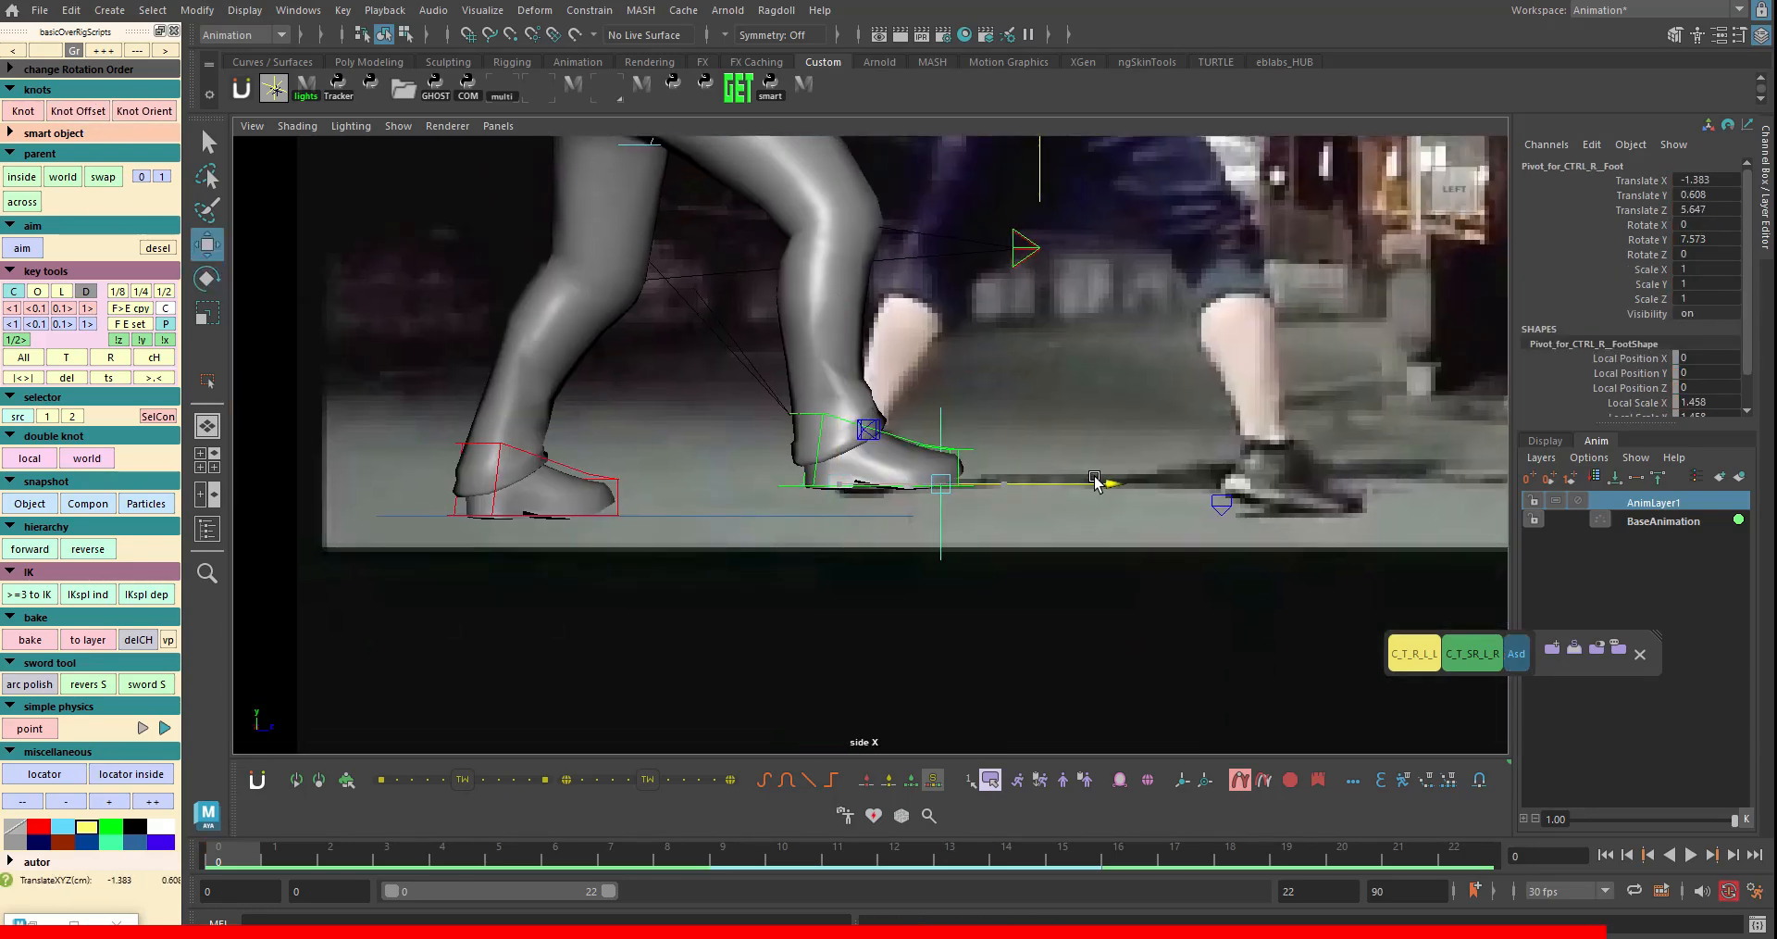
middle_click_drag(859, 585, 952, 511, "alt")
right_click_drag(952, 511, 305, 573, "alt")
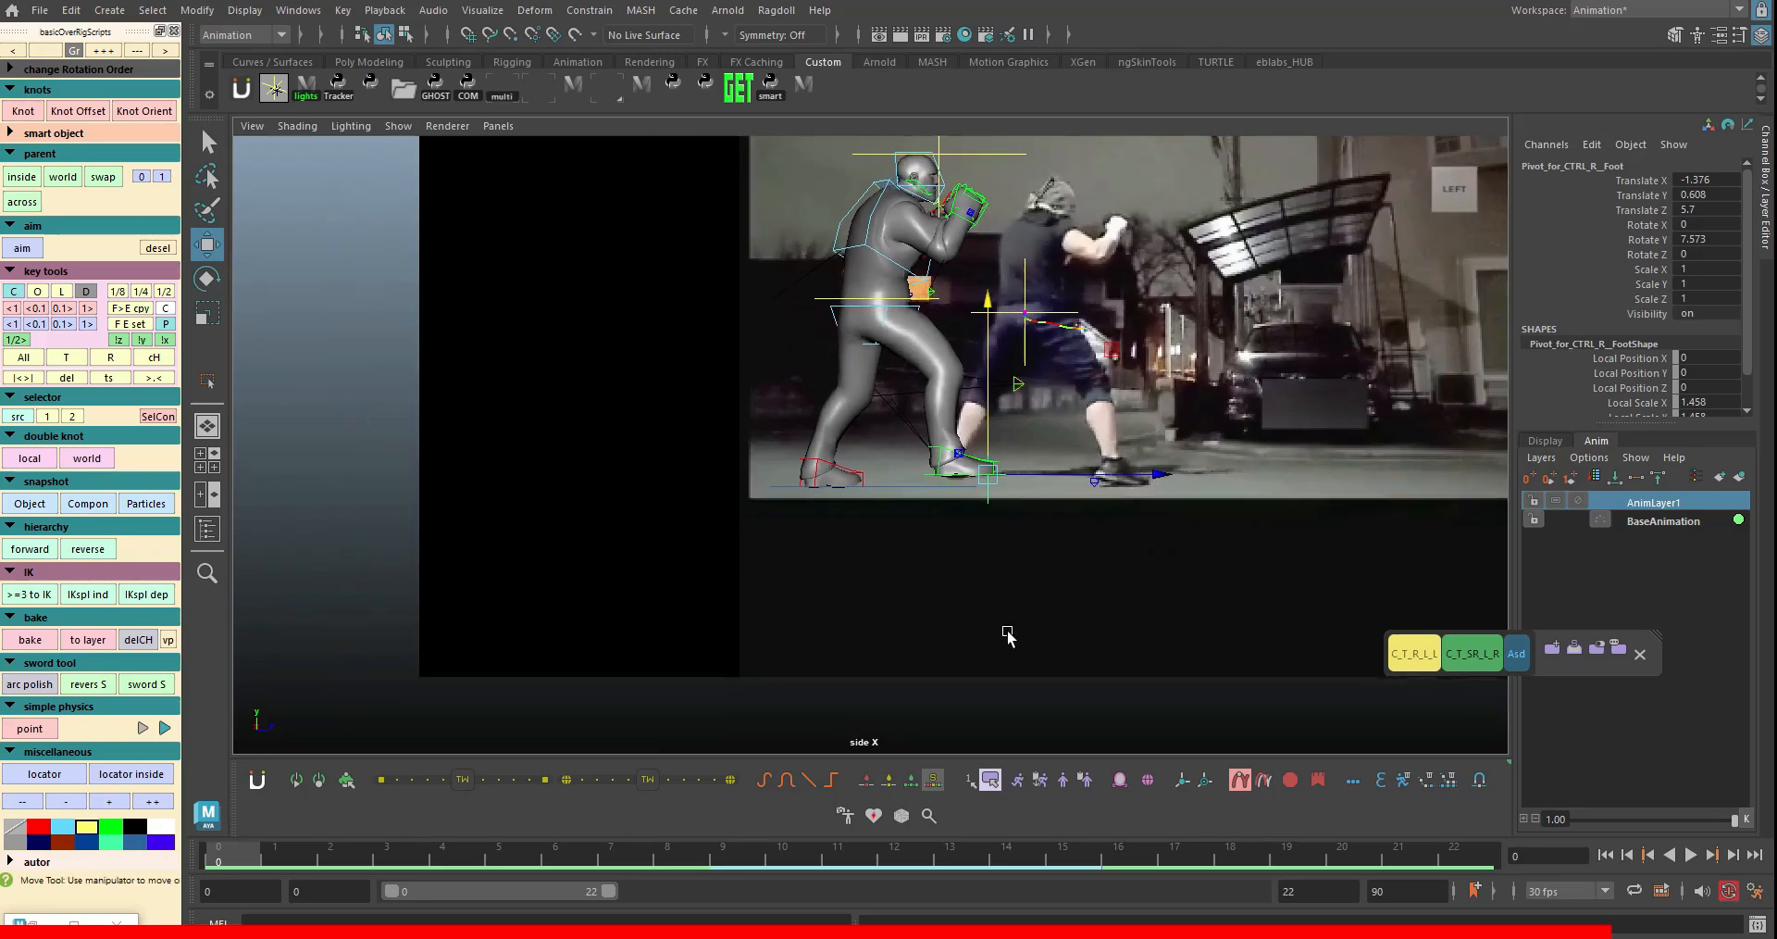
- Rotate the right foot's toe pivot in X to 10.51° on frame 0 and 27.572° on frame 7, and play it back
key("q")
right_click_drag(1014, 545, 1066, 528, "alt")
middle_click_drag(1065, 528, 1023, 530, "alt")
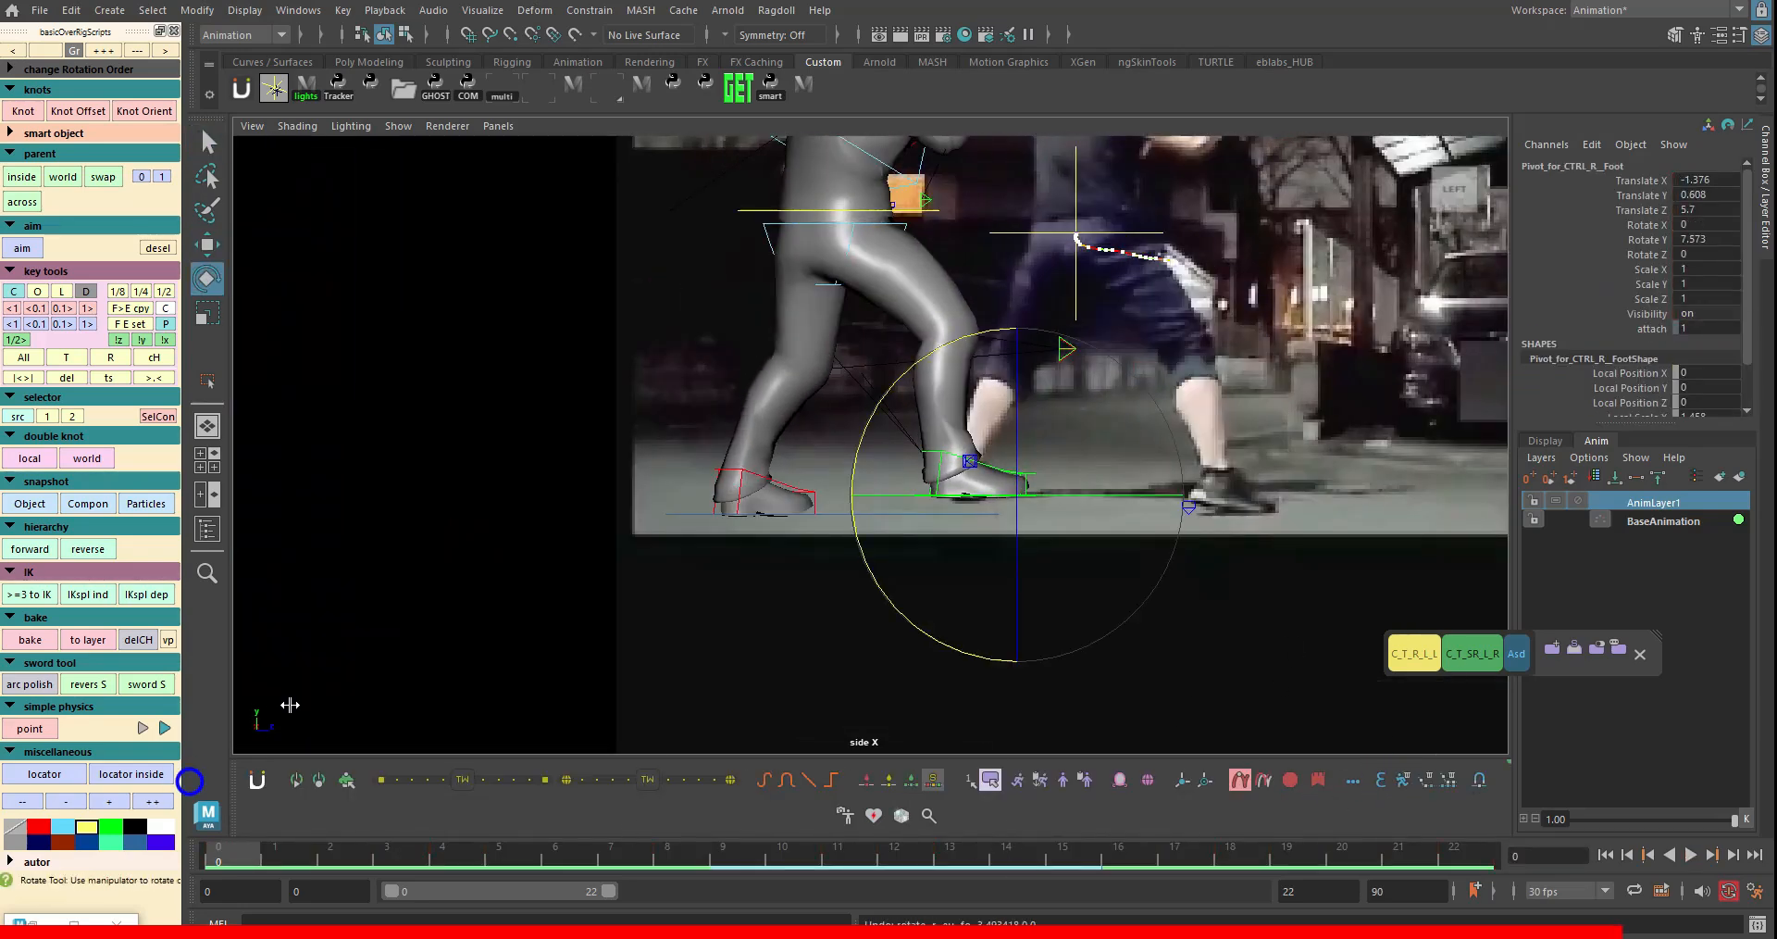
right_click_drag(290, 704, 904, 422, "alt")
key("alt+v")
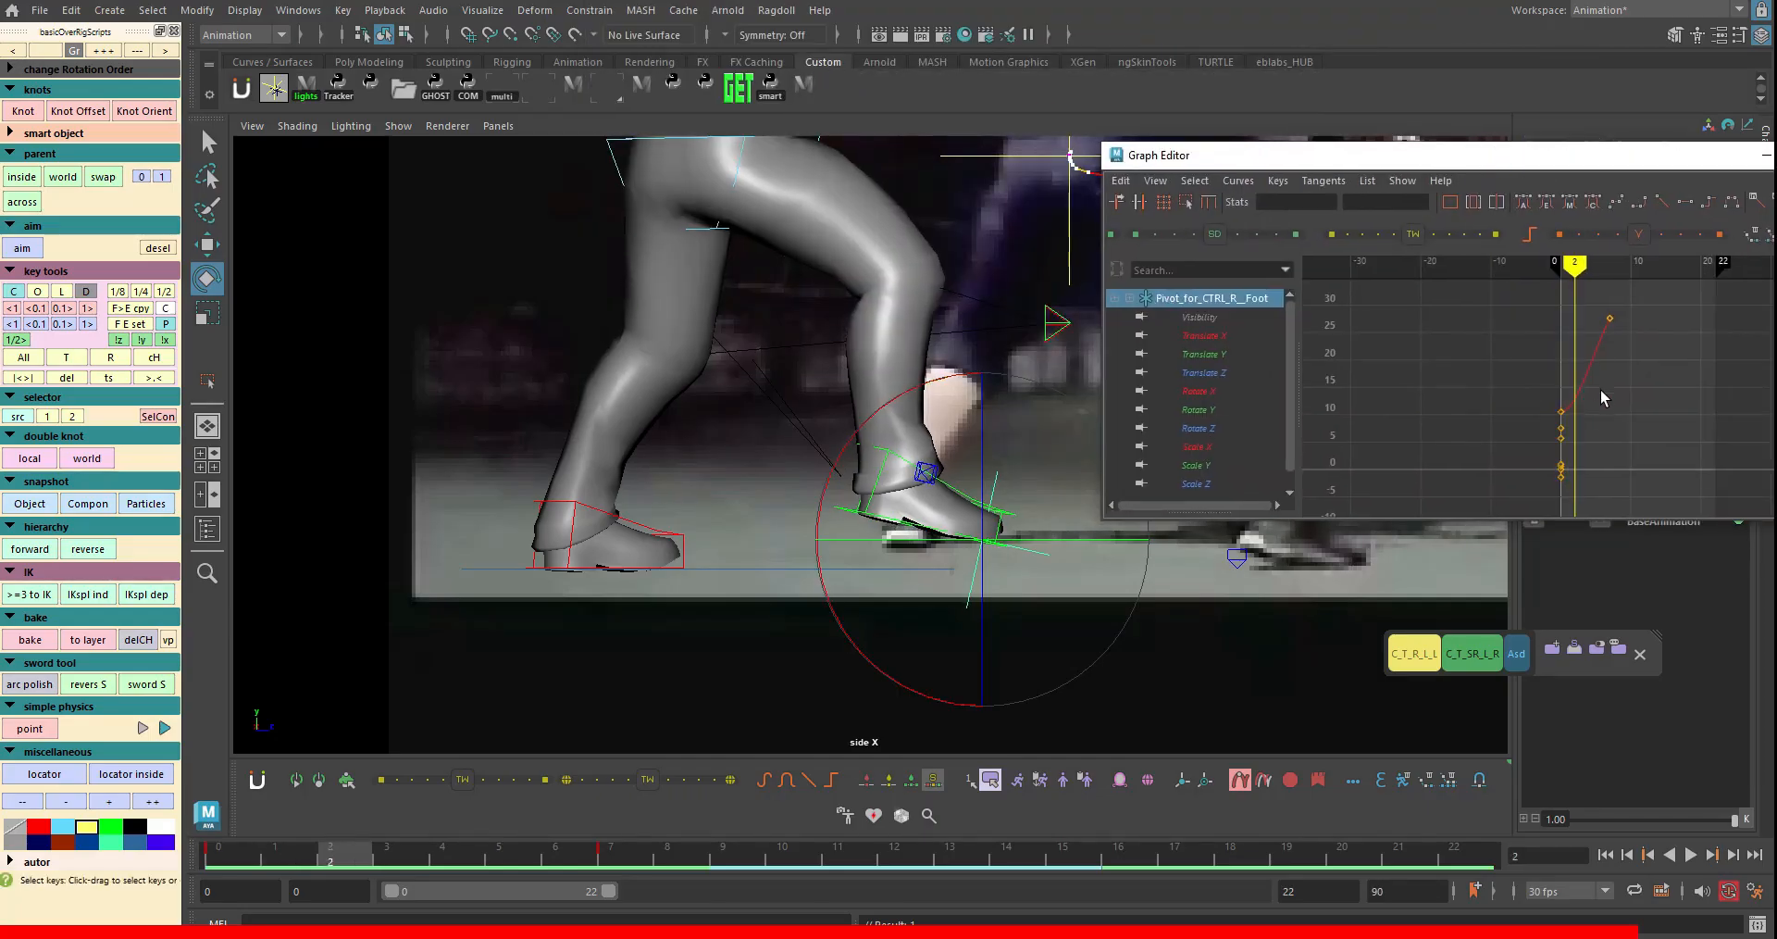
- Undo the last few changes and isolate the right foot pivot's Rotate X curve for editing
key("ctrl+z")
key("ctrl+z")
key("ctrl+z")
key("ctrl+z")
left_click_drag(1613, 266, 1582, 266)
left_click(1199, 390)
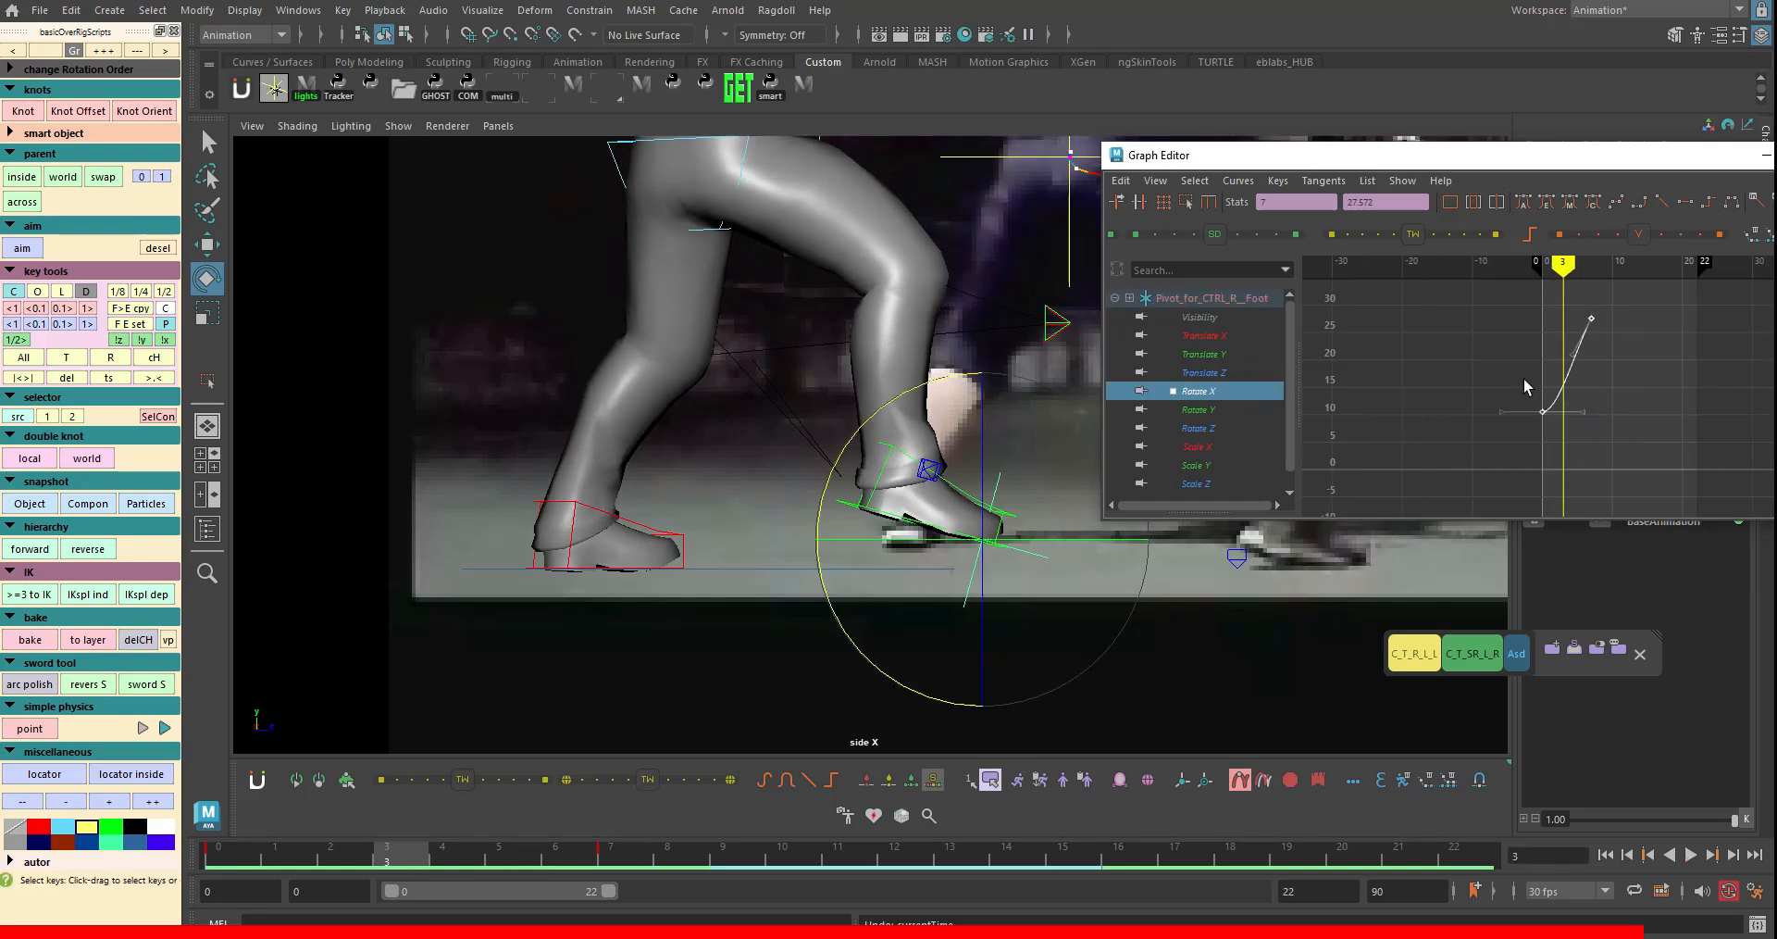
- Add a Rotate X key on frame 4 of the right foot pivot, lower it to about 12.4, and play it back
right_click_drag(1523, 378, 1569, 396, "alt+shift")
key("alt+comma")
key("alt+comma")
key("alt+period")
key("alt+period")
key("alt+period")
key("s")
left_click_drag(1503, 361, 1532, 387)
middle_click_drag(1531, 387, 1532, 409, "shift")
key("alt+period")
key("alt+period")
key("alt+period")
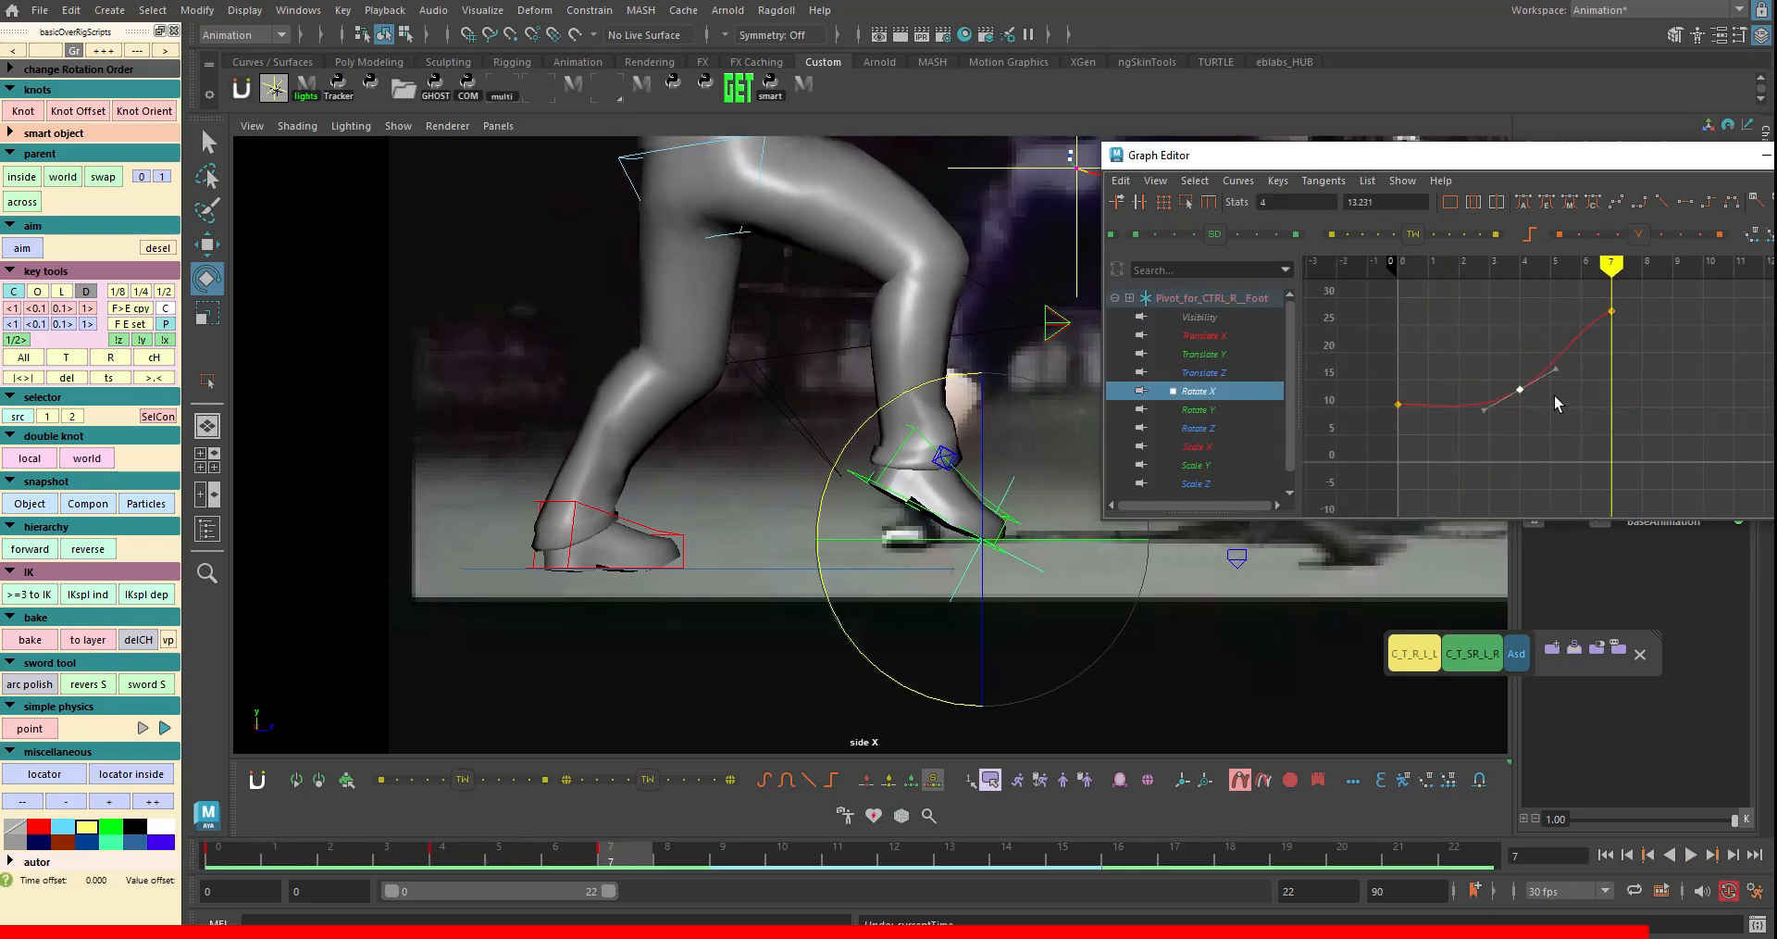
key("alt+v")
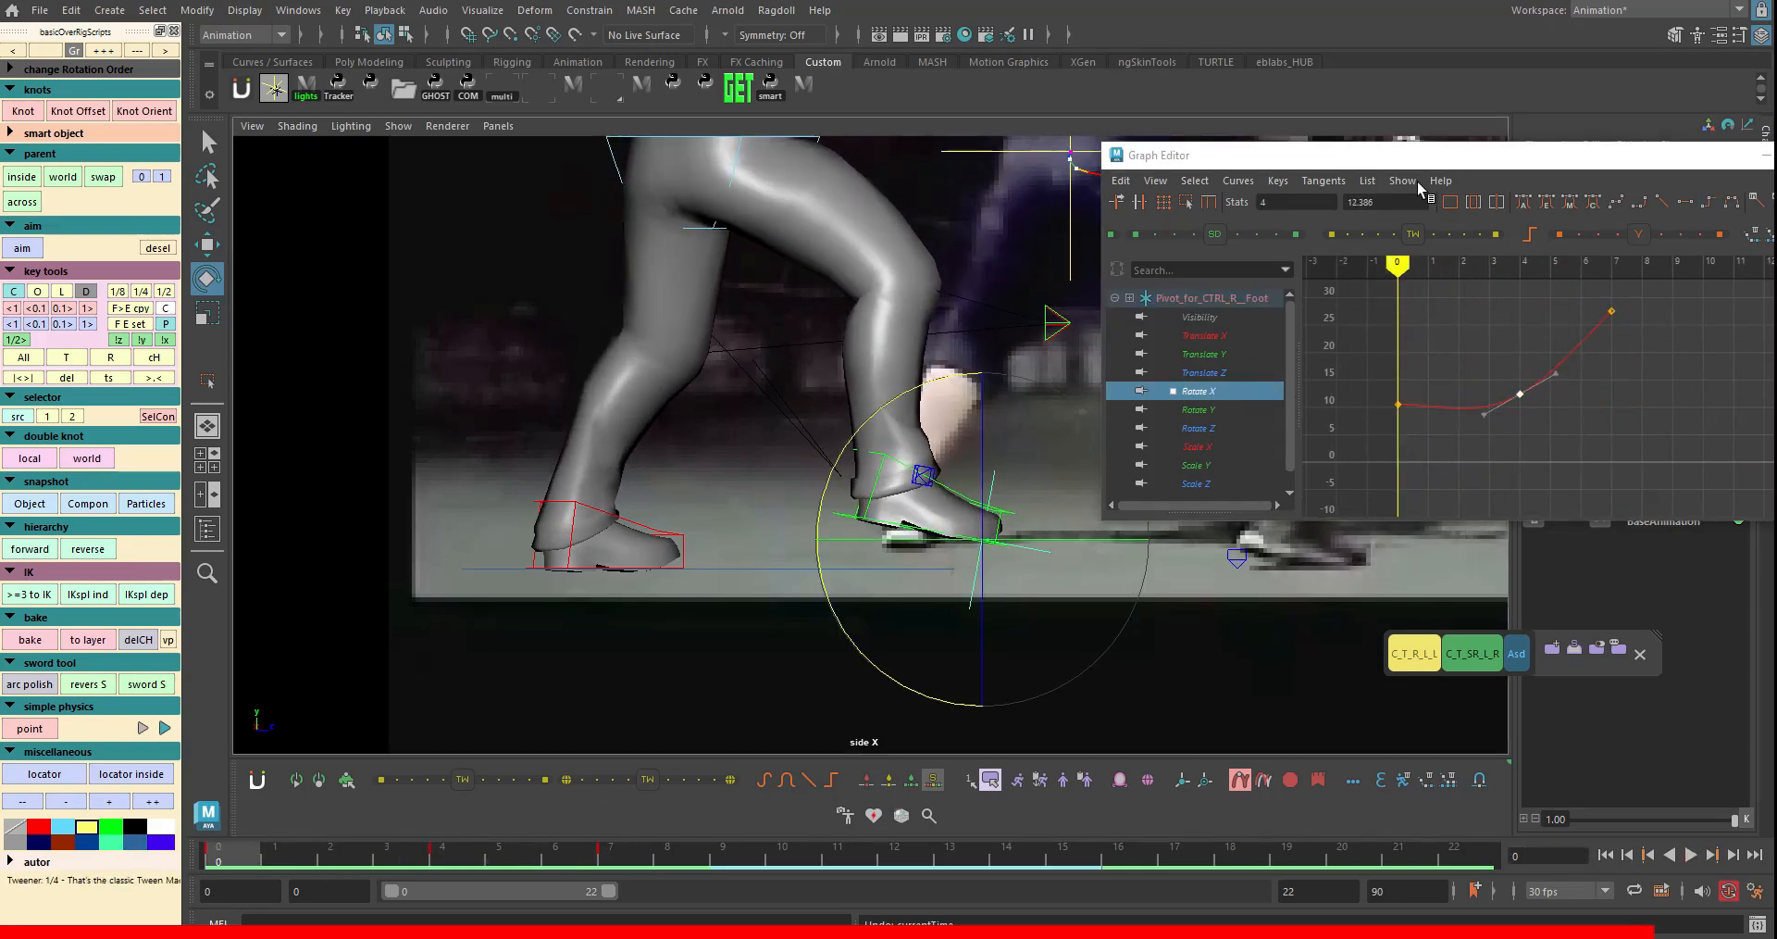
- Move the curve window out of the way and shift the right foot pivot forward to 7.547 in Z on frame 13
left_click_drag(1426, 158, 1435, 199)
left_click_drag(635, 840, 678, 839)
left_click_drag(1452, 200, 1675, 609)
left_click_drag(849, 843, 953, 838)
key("w")
left_click_drag(1007, 536, 1143, 530)
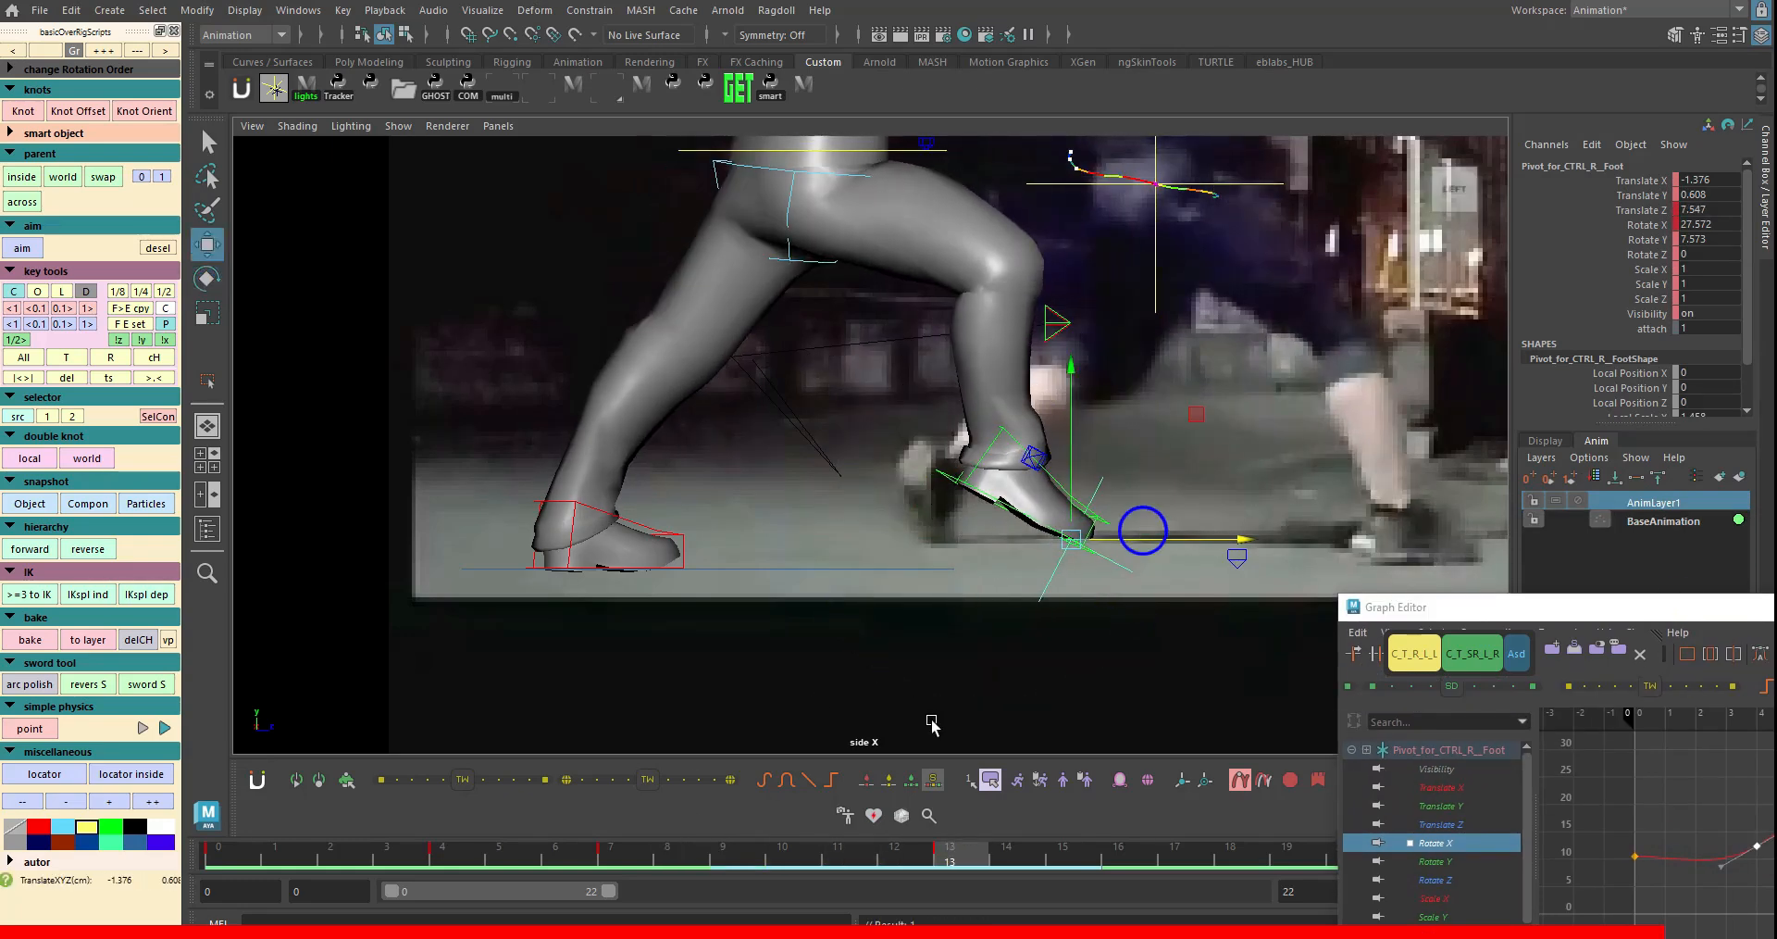
- Lower the right foot pivot to 0.028 in Y on its keyed frames so the toe meets the ground
left_click_drag(944, 841, 218, 842)
scroll(768, 556, "down", 1)
middle_click_drag(769, 556, 779, 616, "alt")
left_click(1441, 806)
key("f")
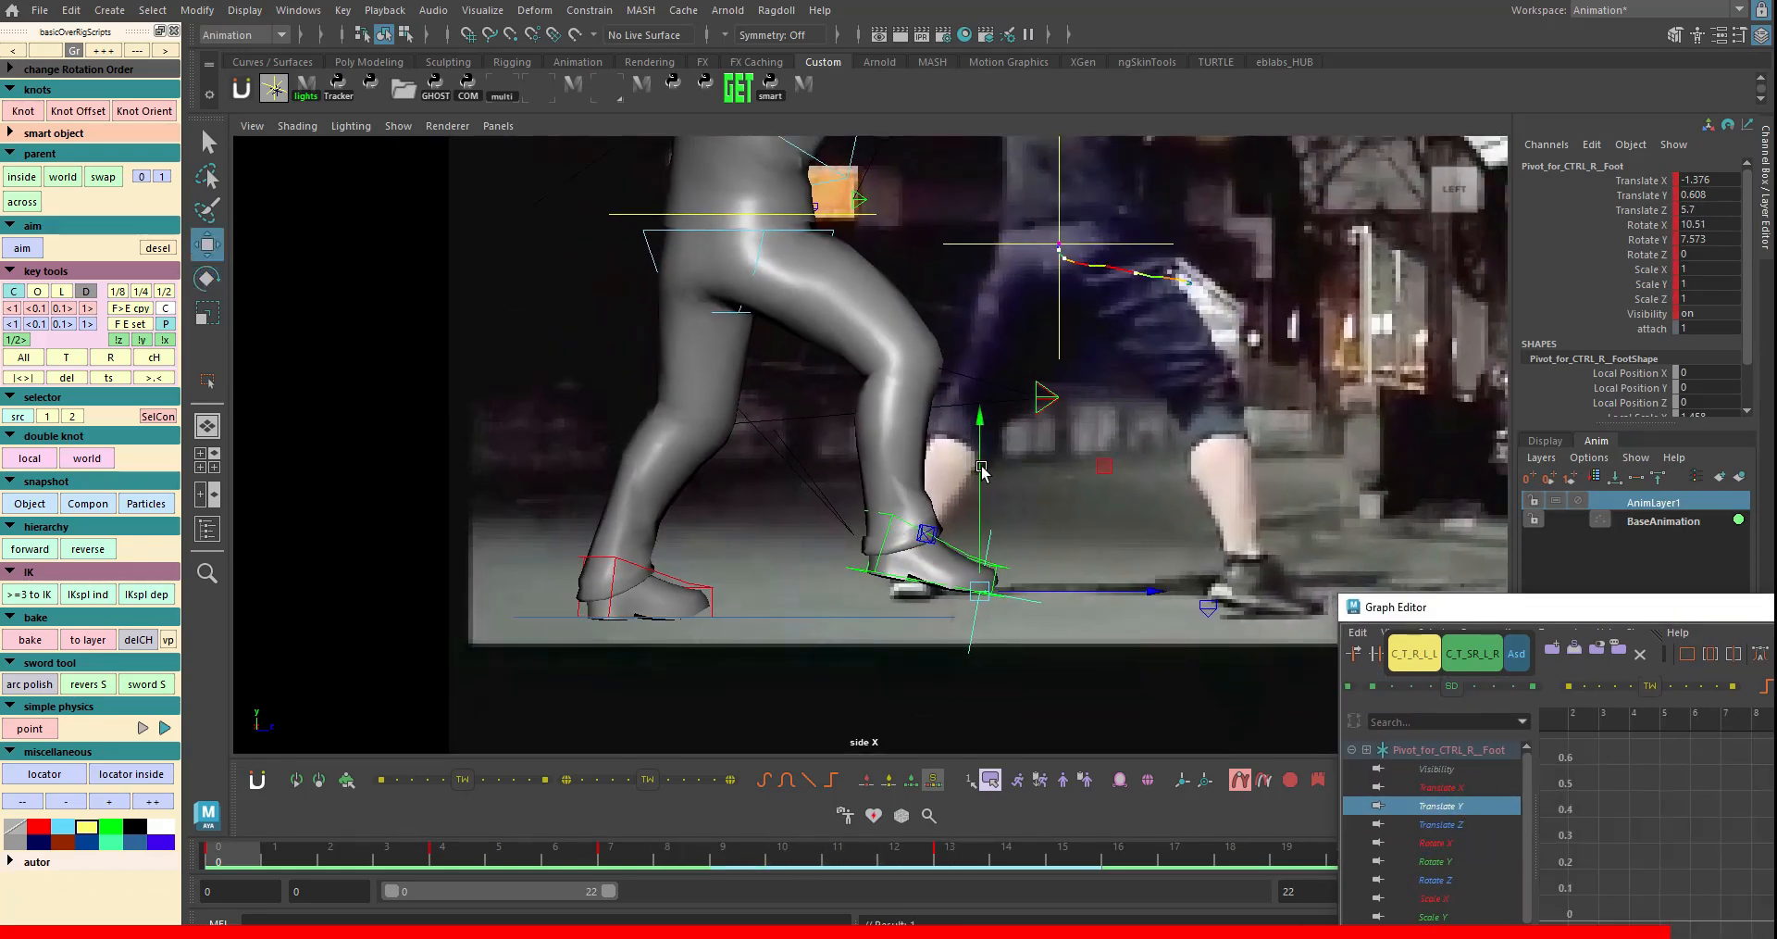
left_click_drag(981, 467, 977, 480)
left_click(944, 844)
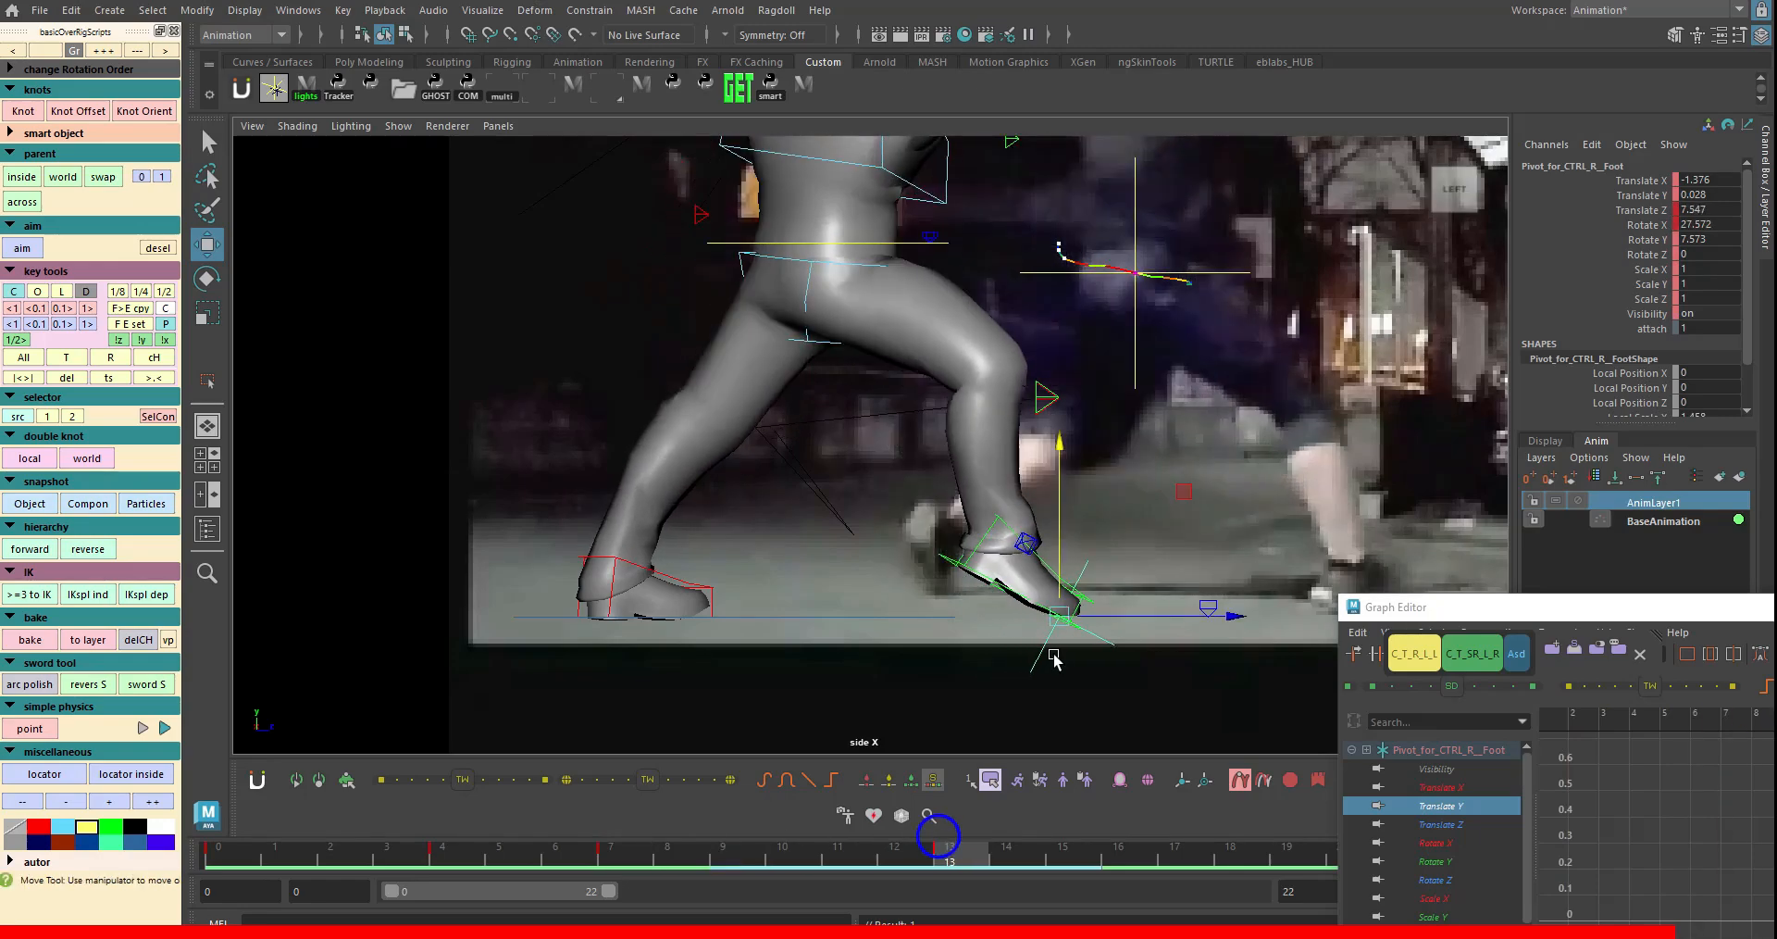
- Compare frames 8 to 16 with the reference and rotate the right foot pivot on frame 15
left_click_drag(926, 856, 1129, 861)
middle_click_drag(949, 515, 936, 590, "alt")
key("alt+comma")
key("alt+comma")
key("alt+comma")
key("alt+comma")
key("alt+comma")
left_click_drag(953, 849, 1069, 827)
key("e")
left_click_drag(1149, 662, 1134, 639)
left_click_drag(1064, 853, 666, 857)
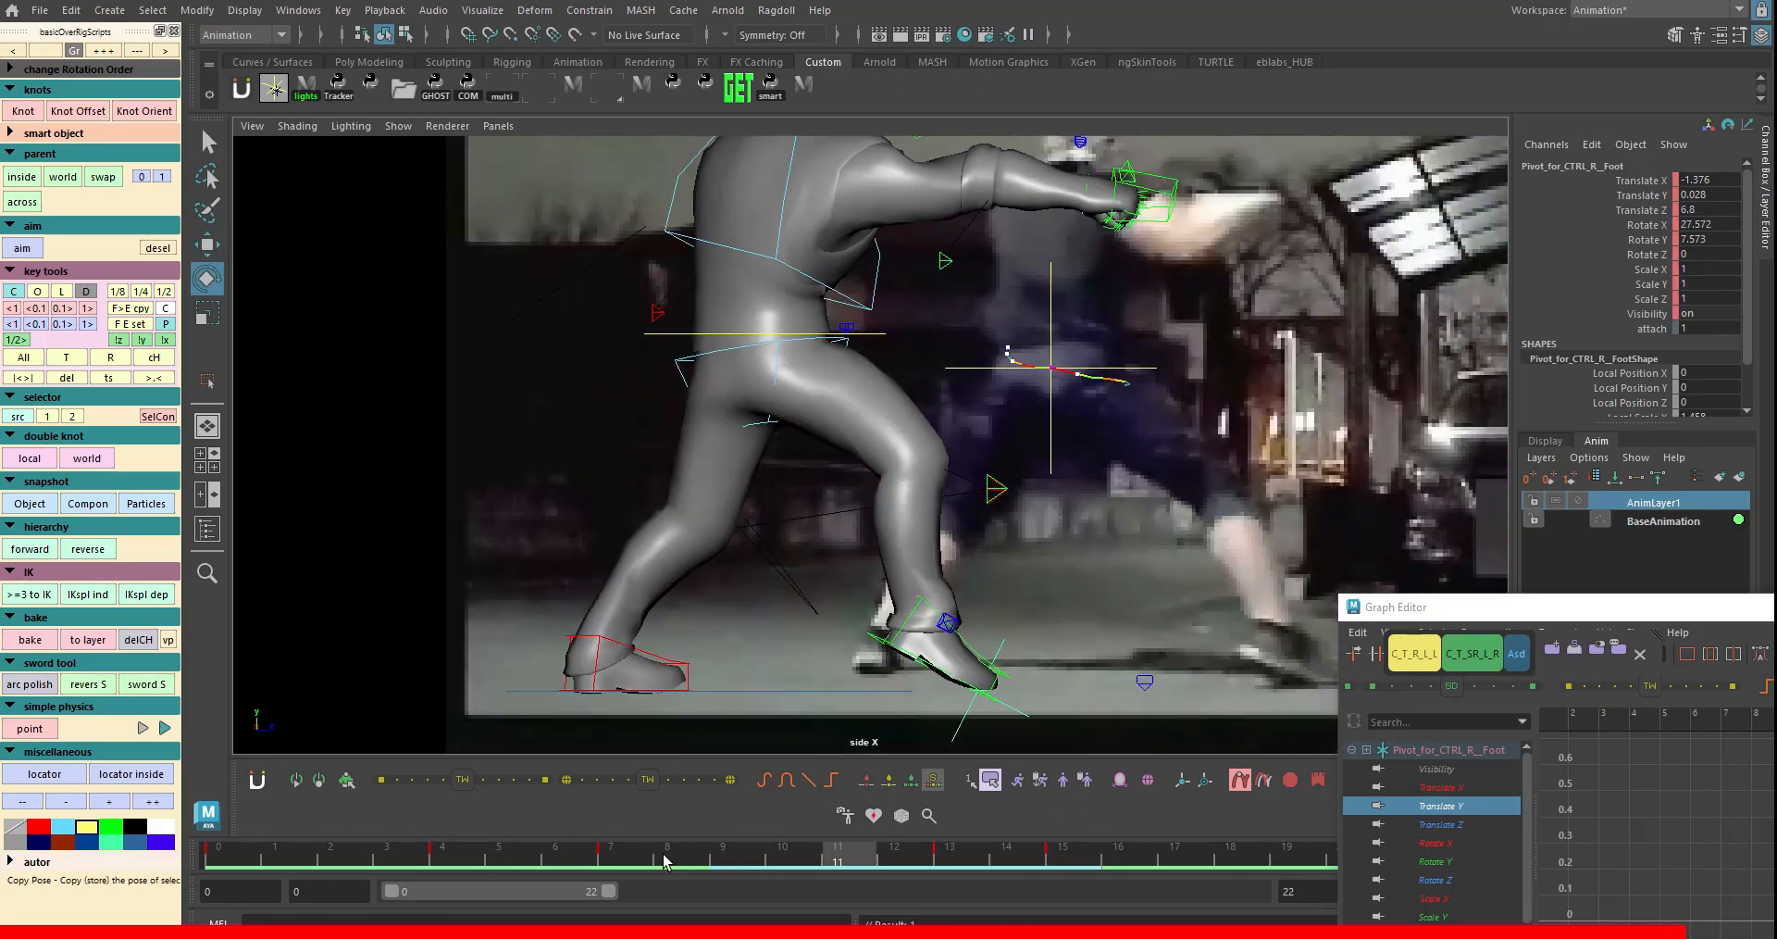
- Play the animation from the side and select frames 10 to 16 of the right foot pivot to check the step
key("alt+v")
right_click_drag(1029, 607, 898, 648, "alt")
key("alt+v")
left_click_drag(786, 841, 1069, 844, "shift")
key("alt+v")
right_click_drag(1063, 547, 1113, 539, "alt")
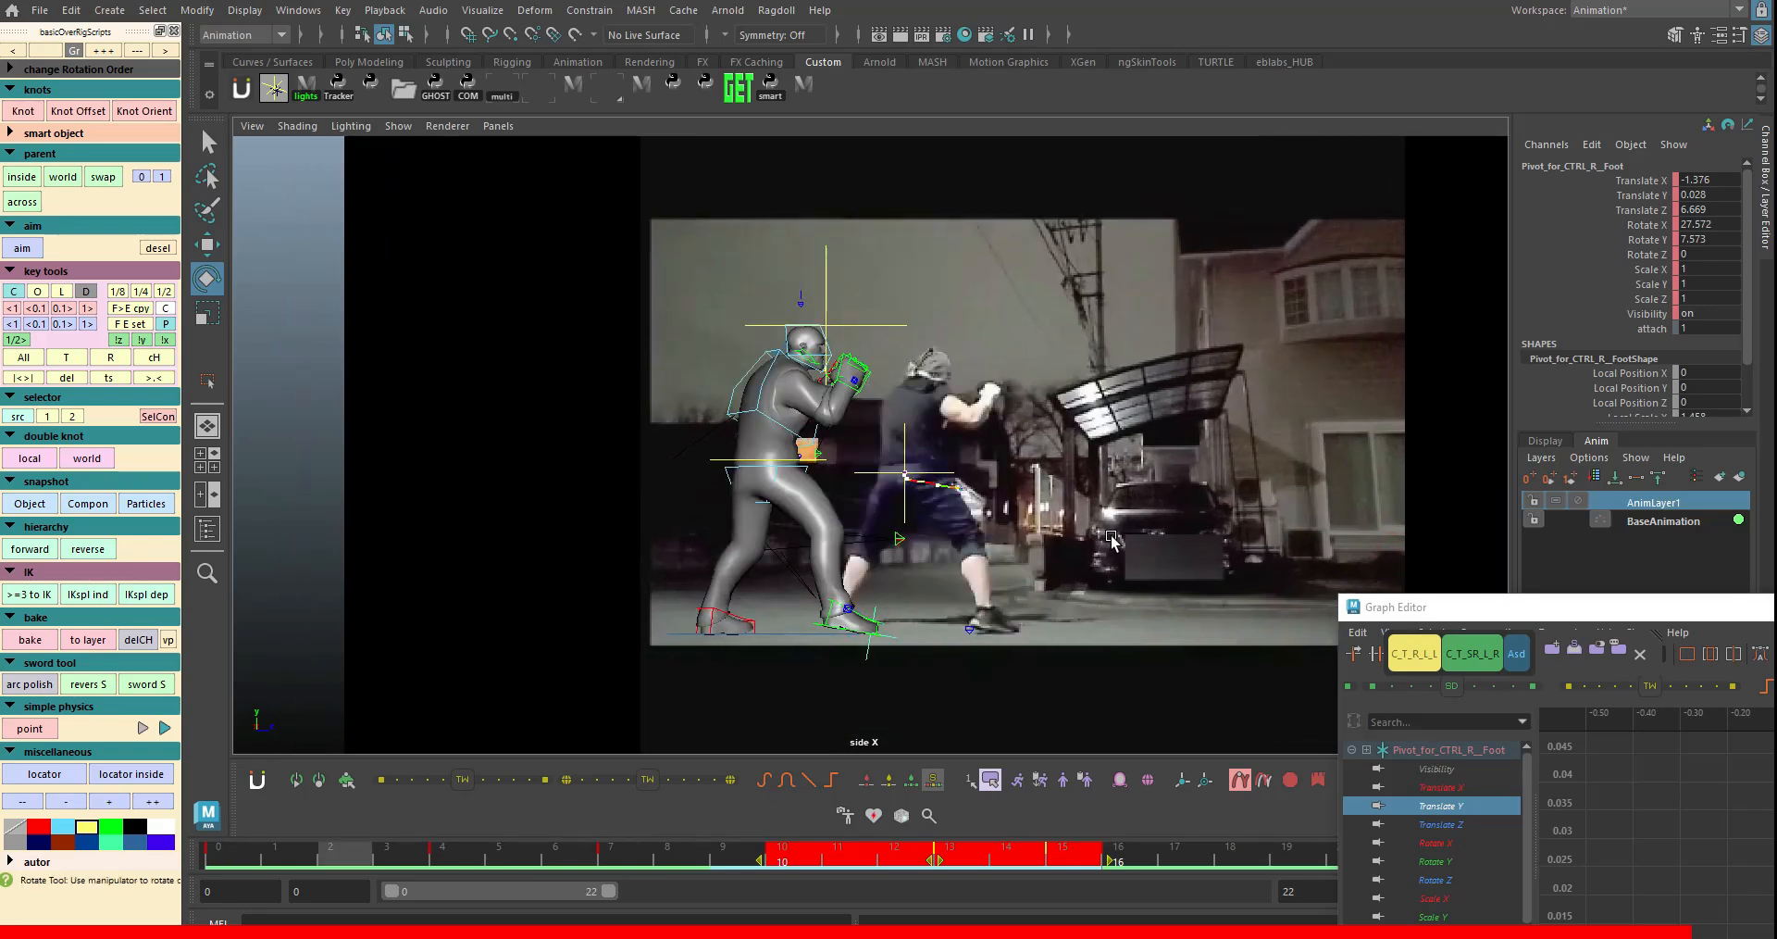
middle_click_drag(1112, 539, 1114, 508, "alt")
key("alt+v")
left_click(1115, 508)
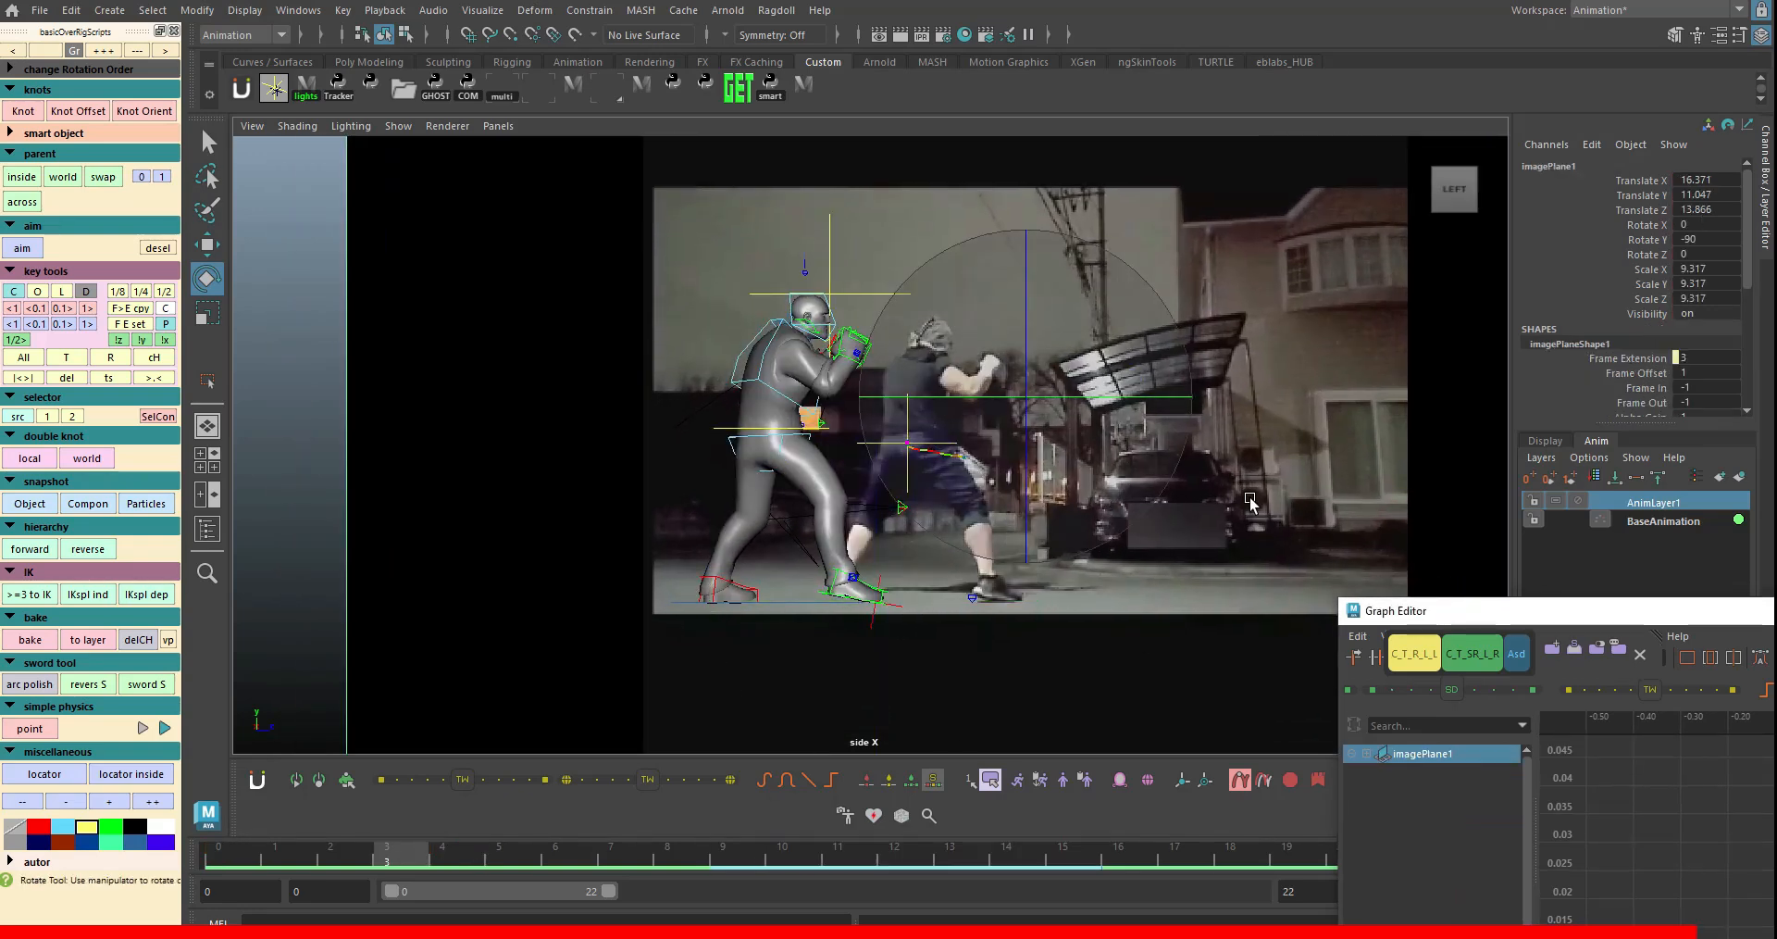
- Bake the toe pivot's motion onto the right foot control, clear the selection, and play the animation from the side
left_click(1516, 653)
left_click(22, 643)
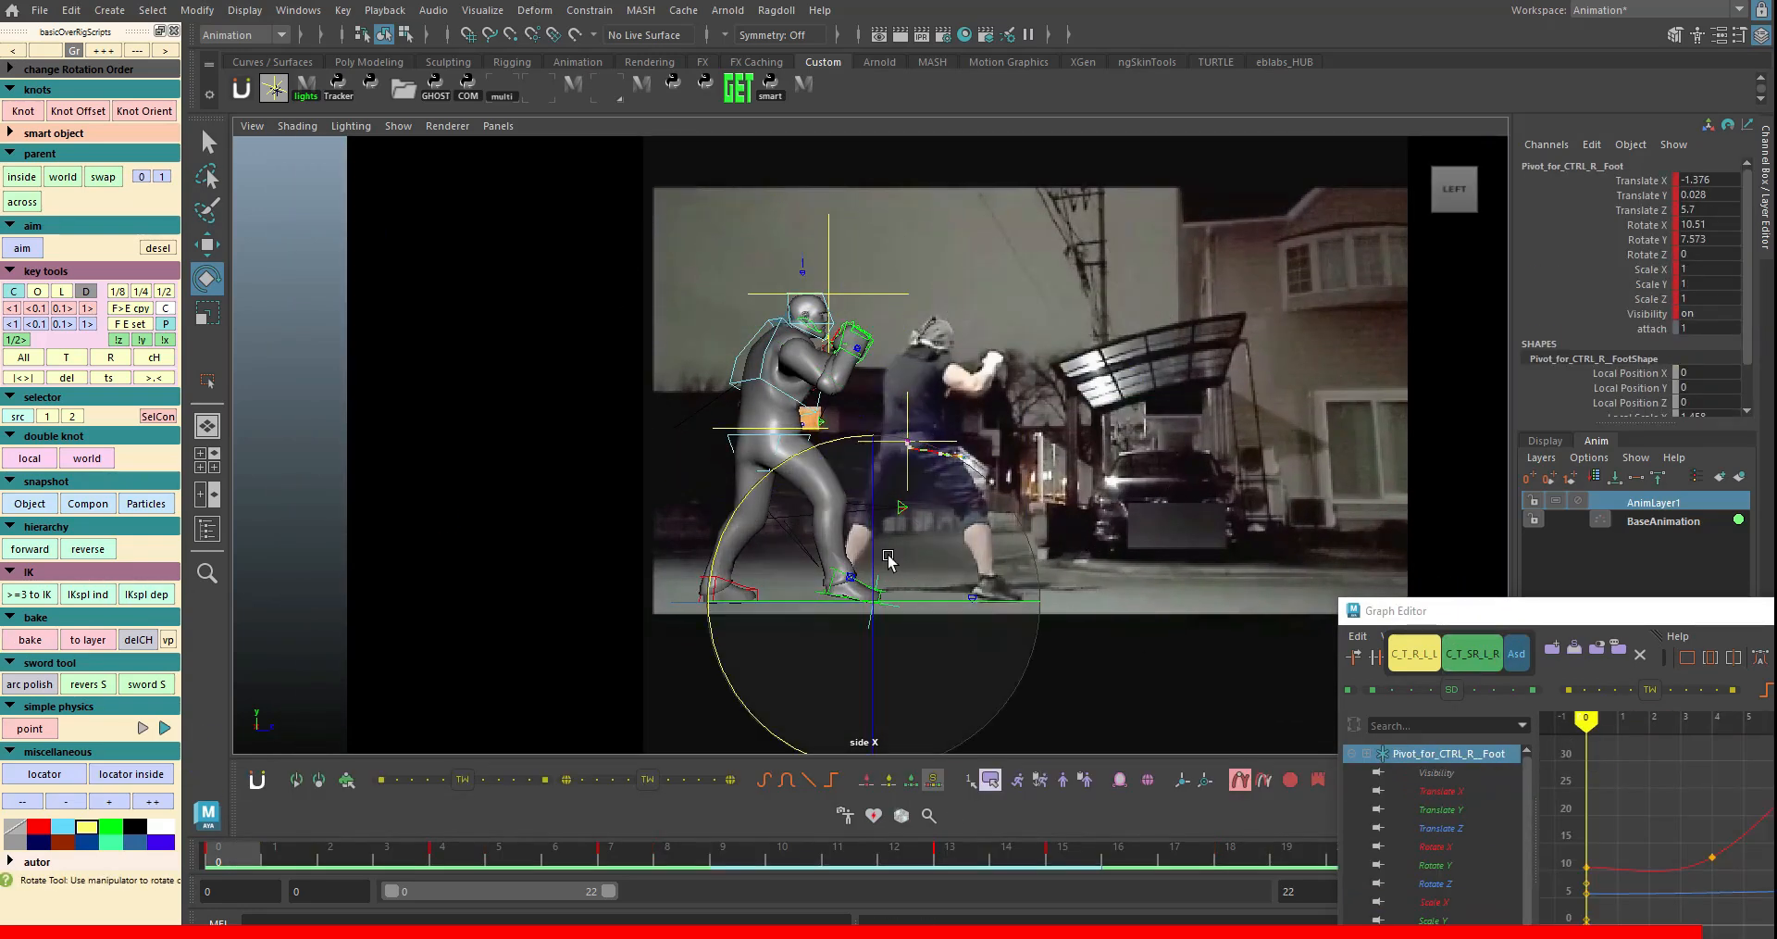
left_click(1475, 579)
middle_click_drag(937, 491, 950, 521, "alt")
key("alt+v")
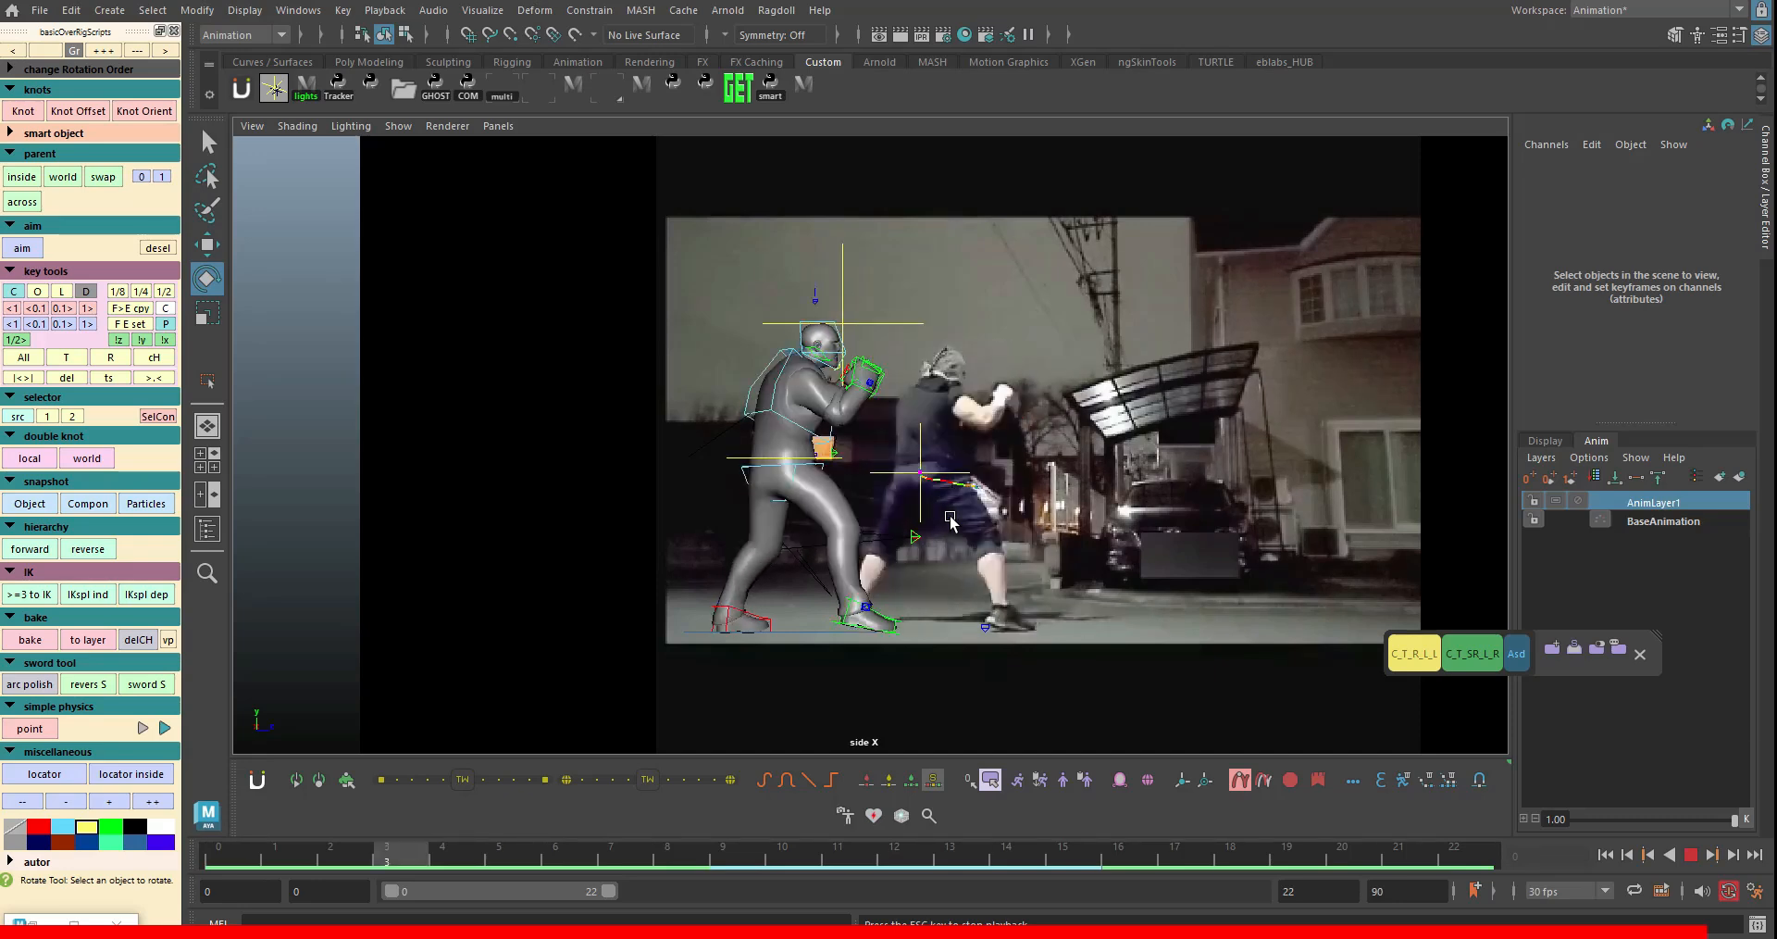
key("alt+v")
- Try to move the right knee pole control inward and upward from the front camera view
left_click(1131, 444)
left_click(807, 553)
key("w")
left_click_drag(807, 552, 849, 530)
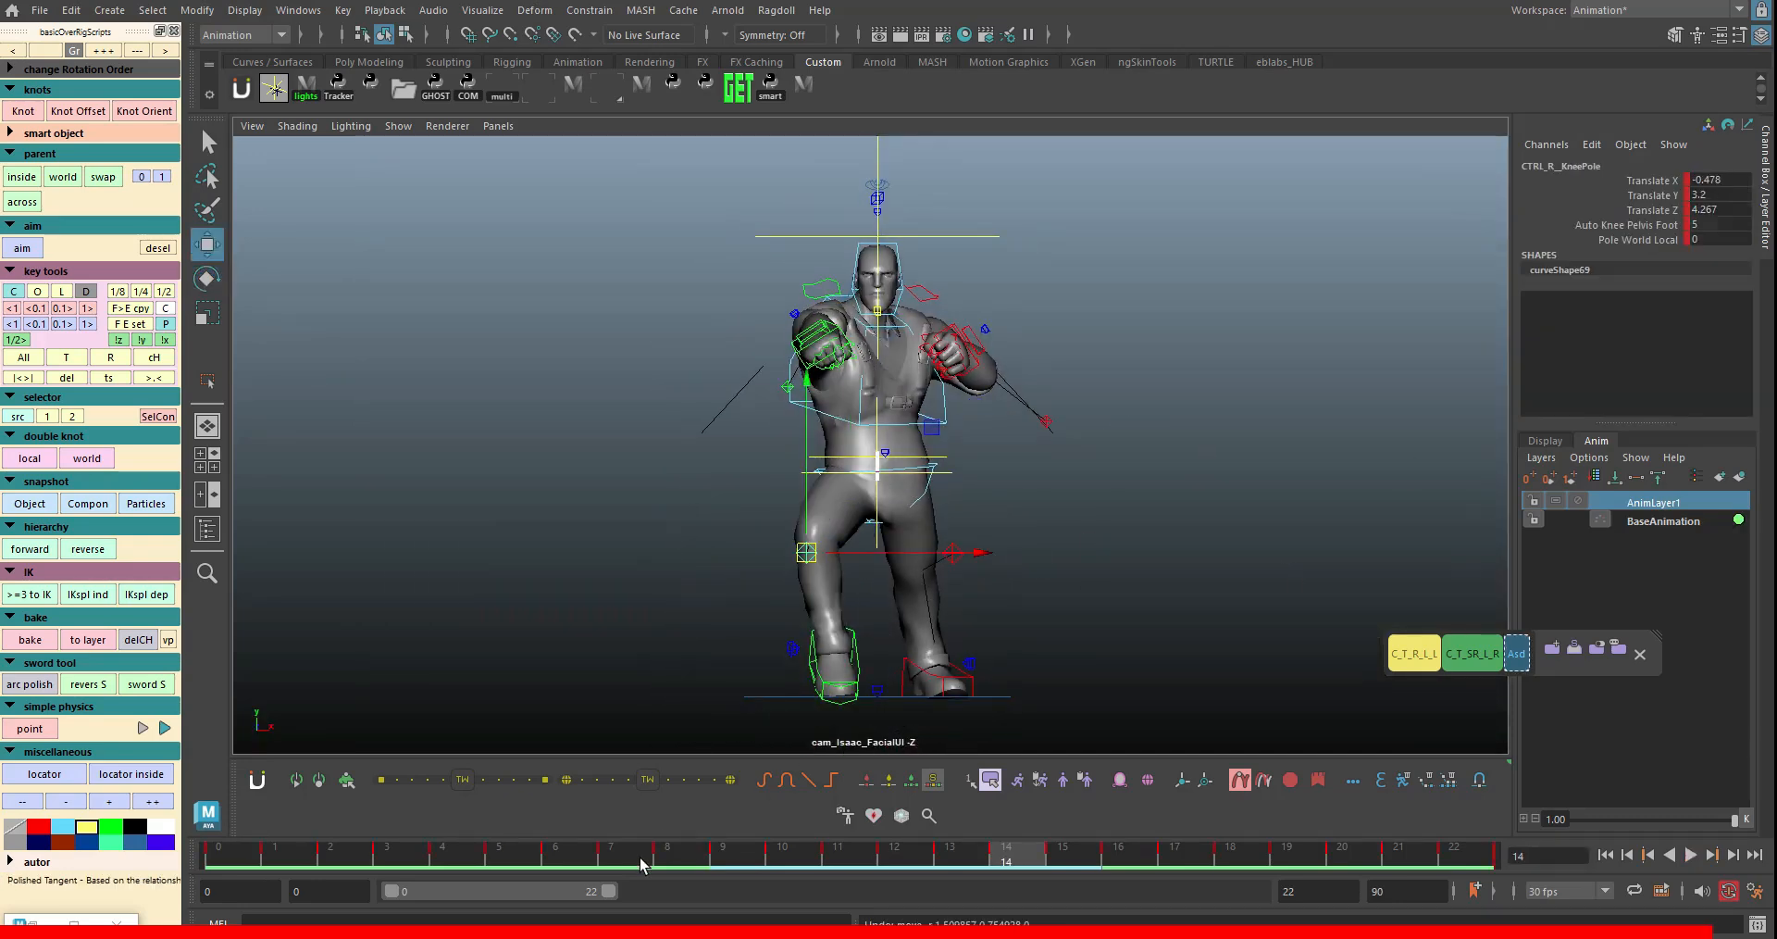
- Add AnimLayer2 and AnimLayer3, select the character's controls, and review frames 0 to 22 from the side against the reference
left_click(1469, 645)
left_click(102, 801)
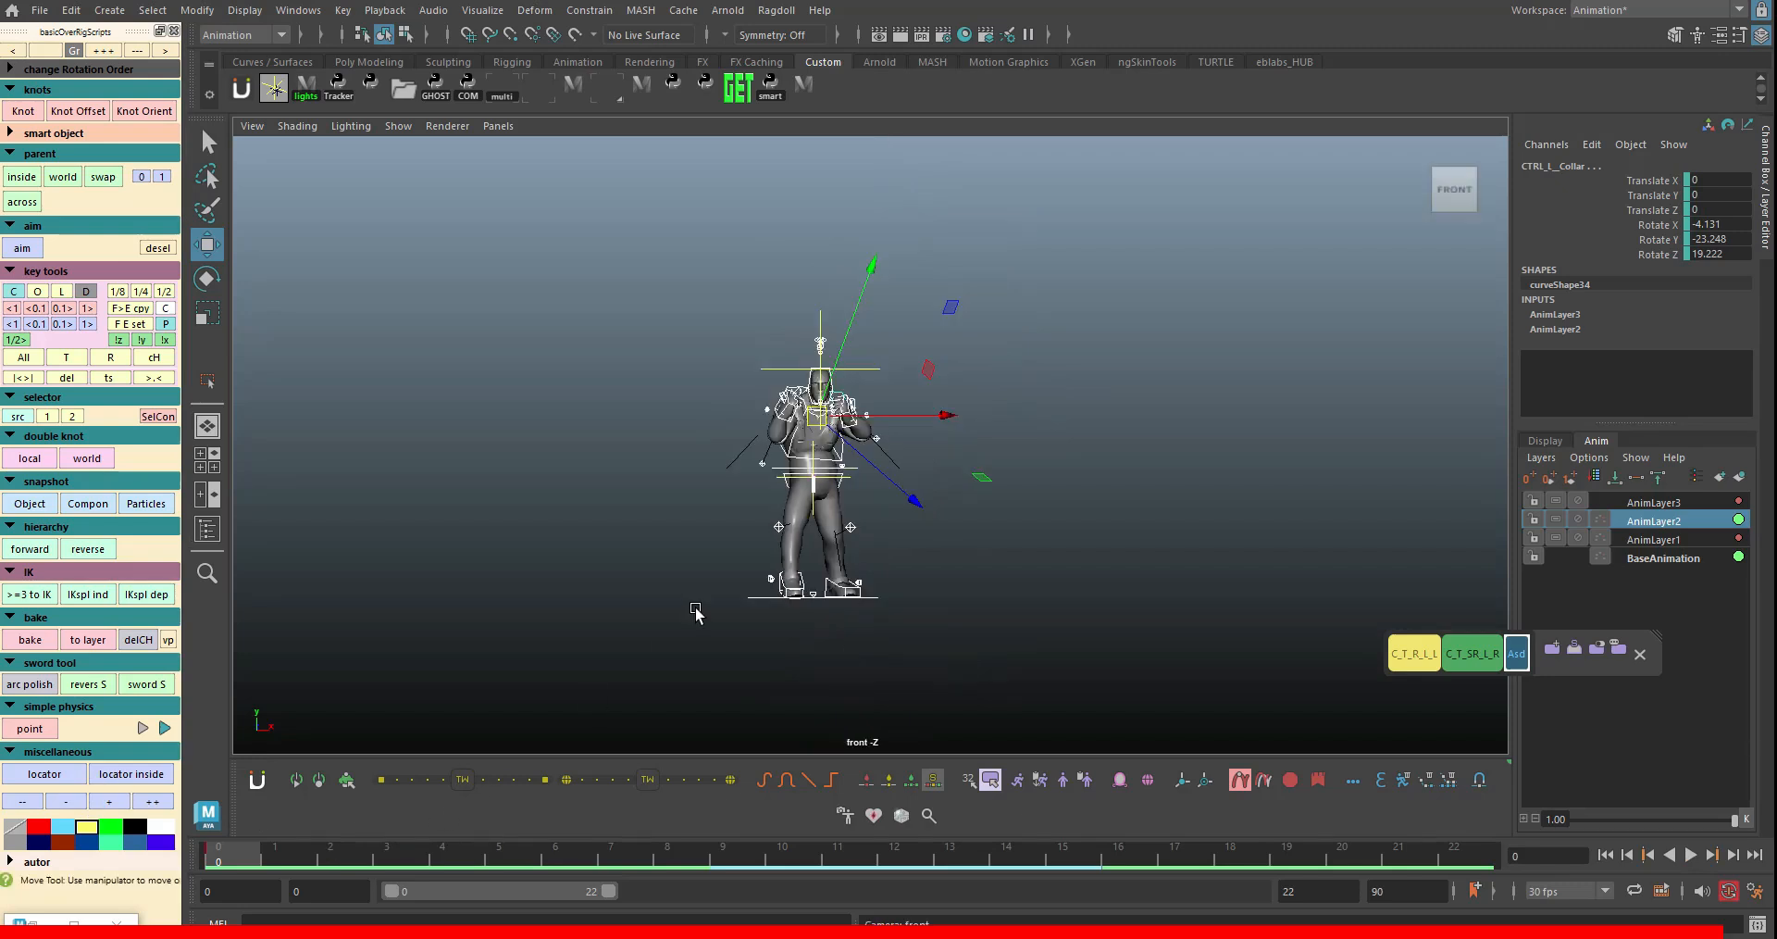
key("space")
key("space")
middle_click_drag(932, 521, 940, 523, "alt")
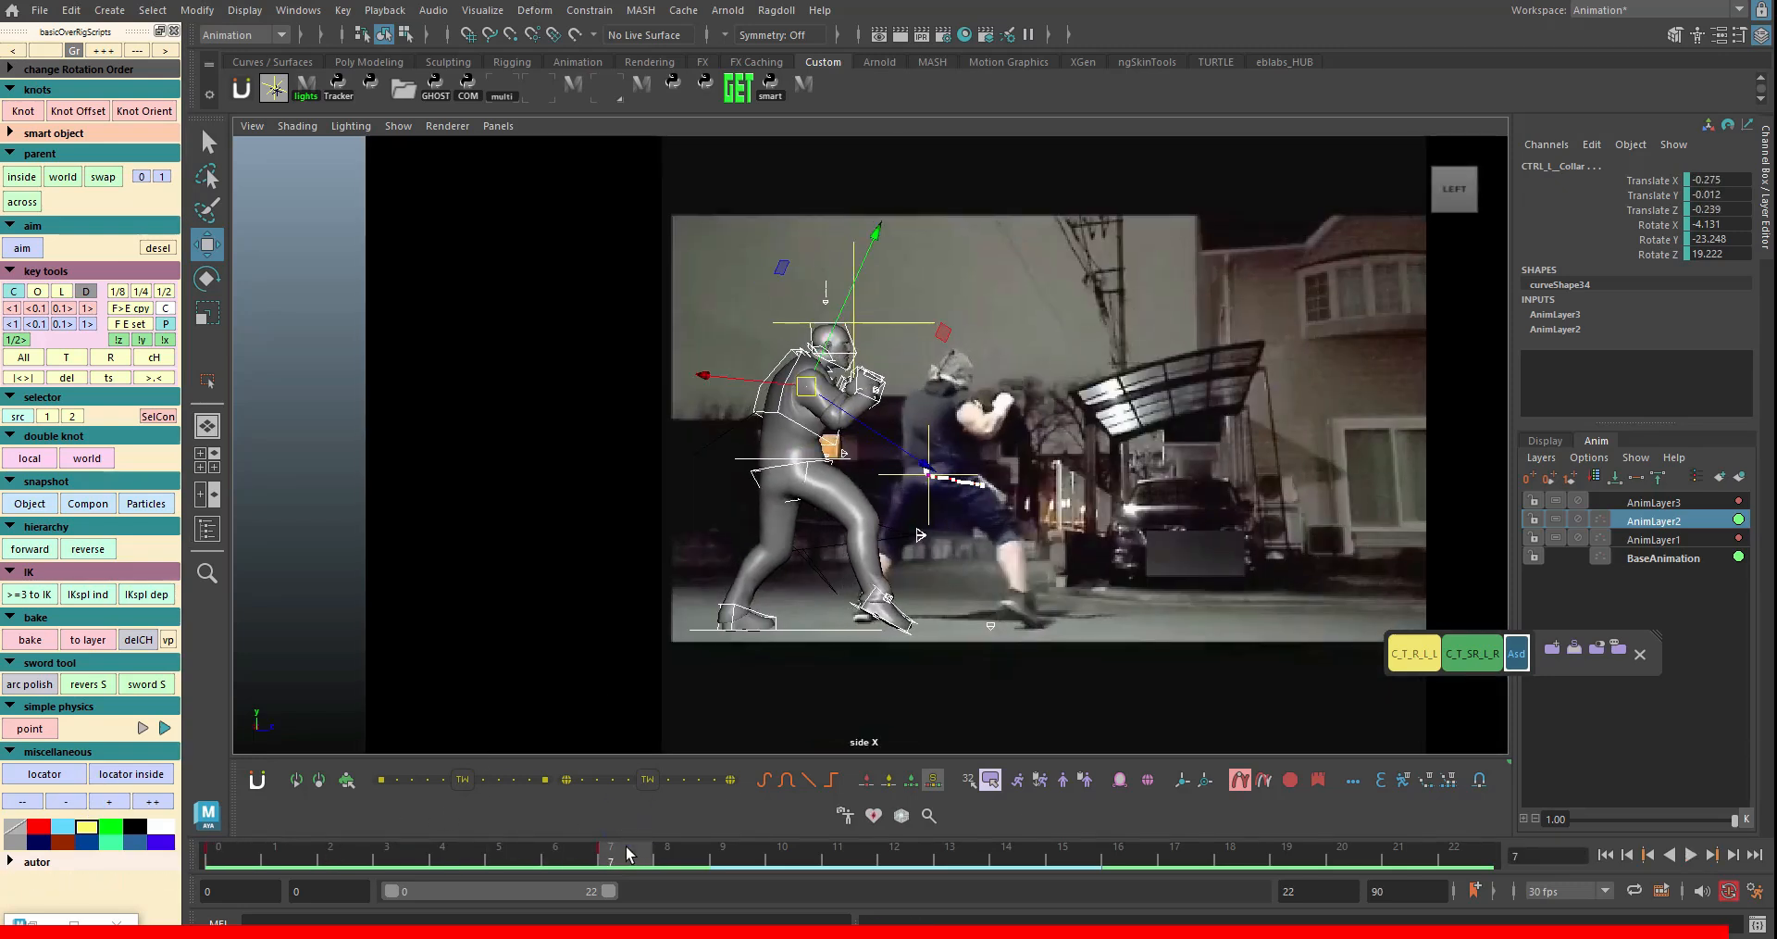
left_click(924, 853)
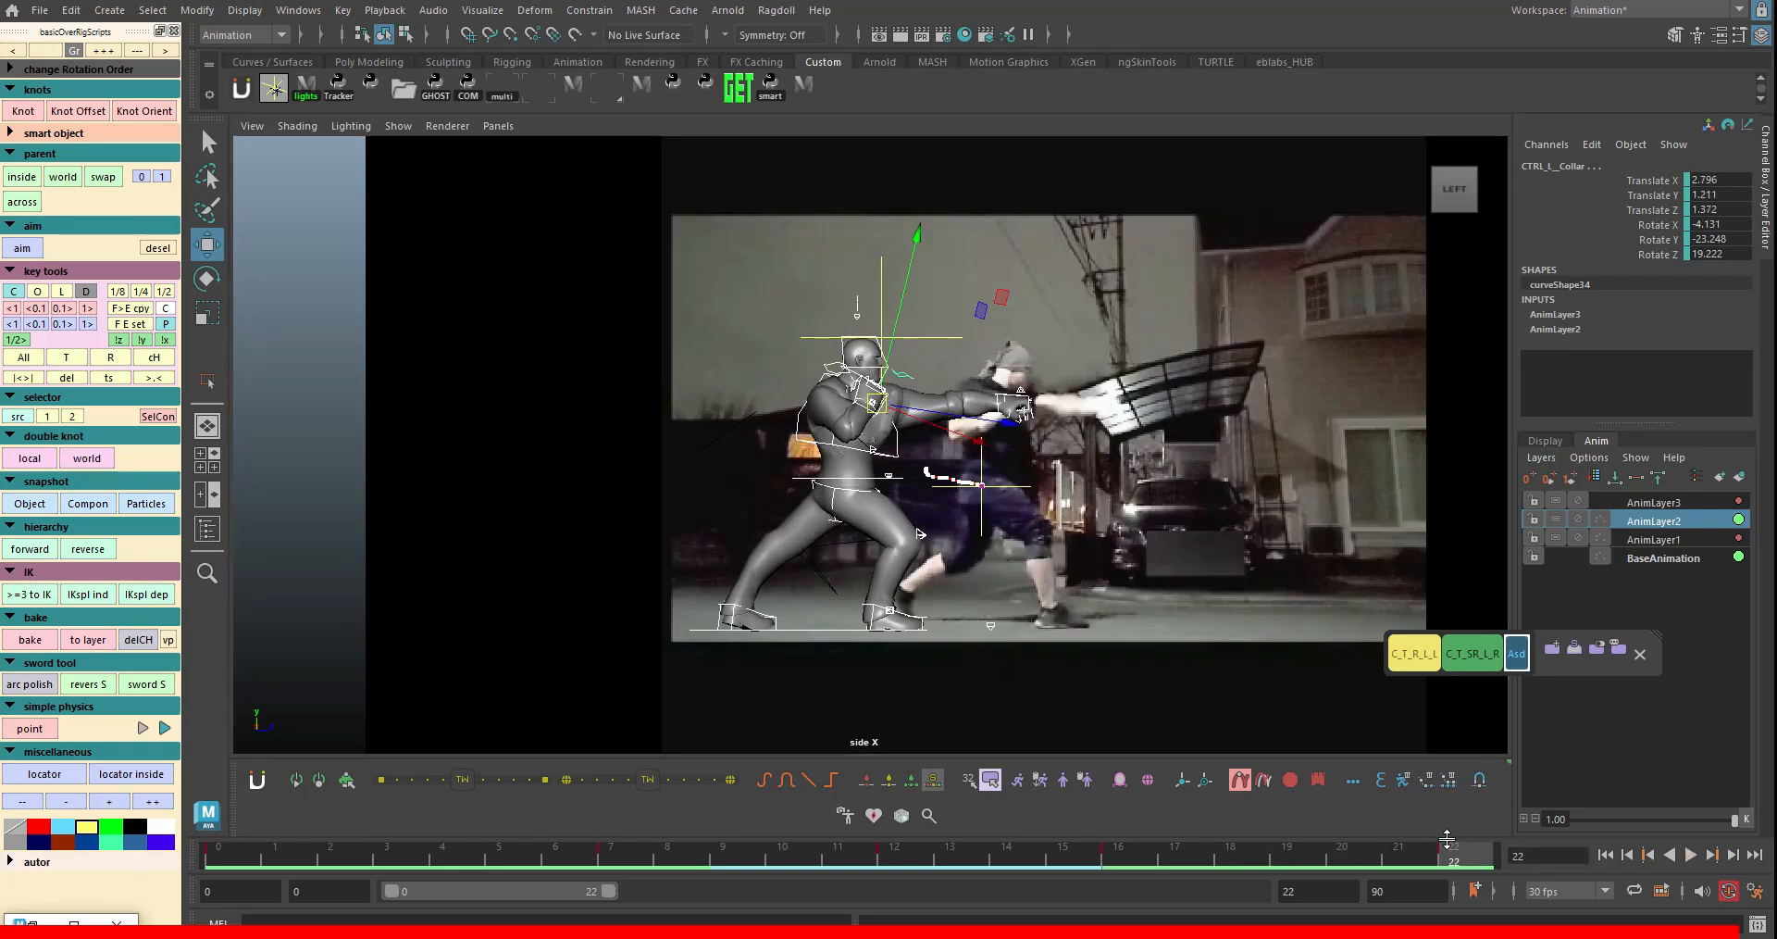
key("alt+v")
- On frame 7, move the right hand control to 1.762 in Y and 4.954 in Z and rotate it to 530.556°, 32.906°, 255.728°
middle_click_drag(1013, 346, 1019, 332, "alt")
right_click_drag(1019, 333, 964, 586, "alt")
left_click(909, 392)
key("e")
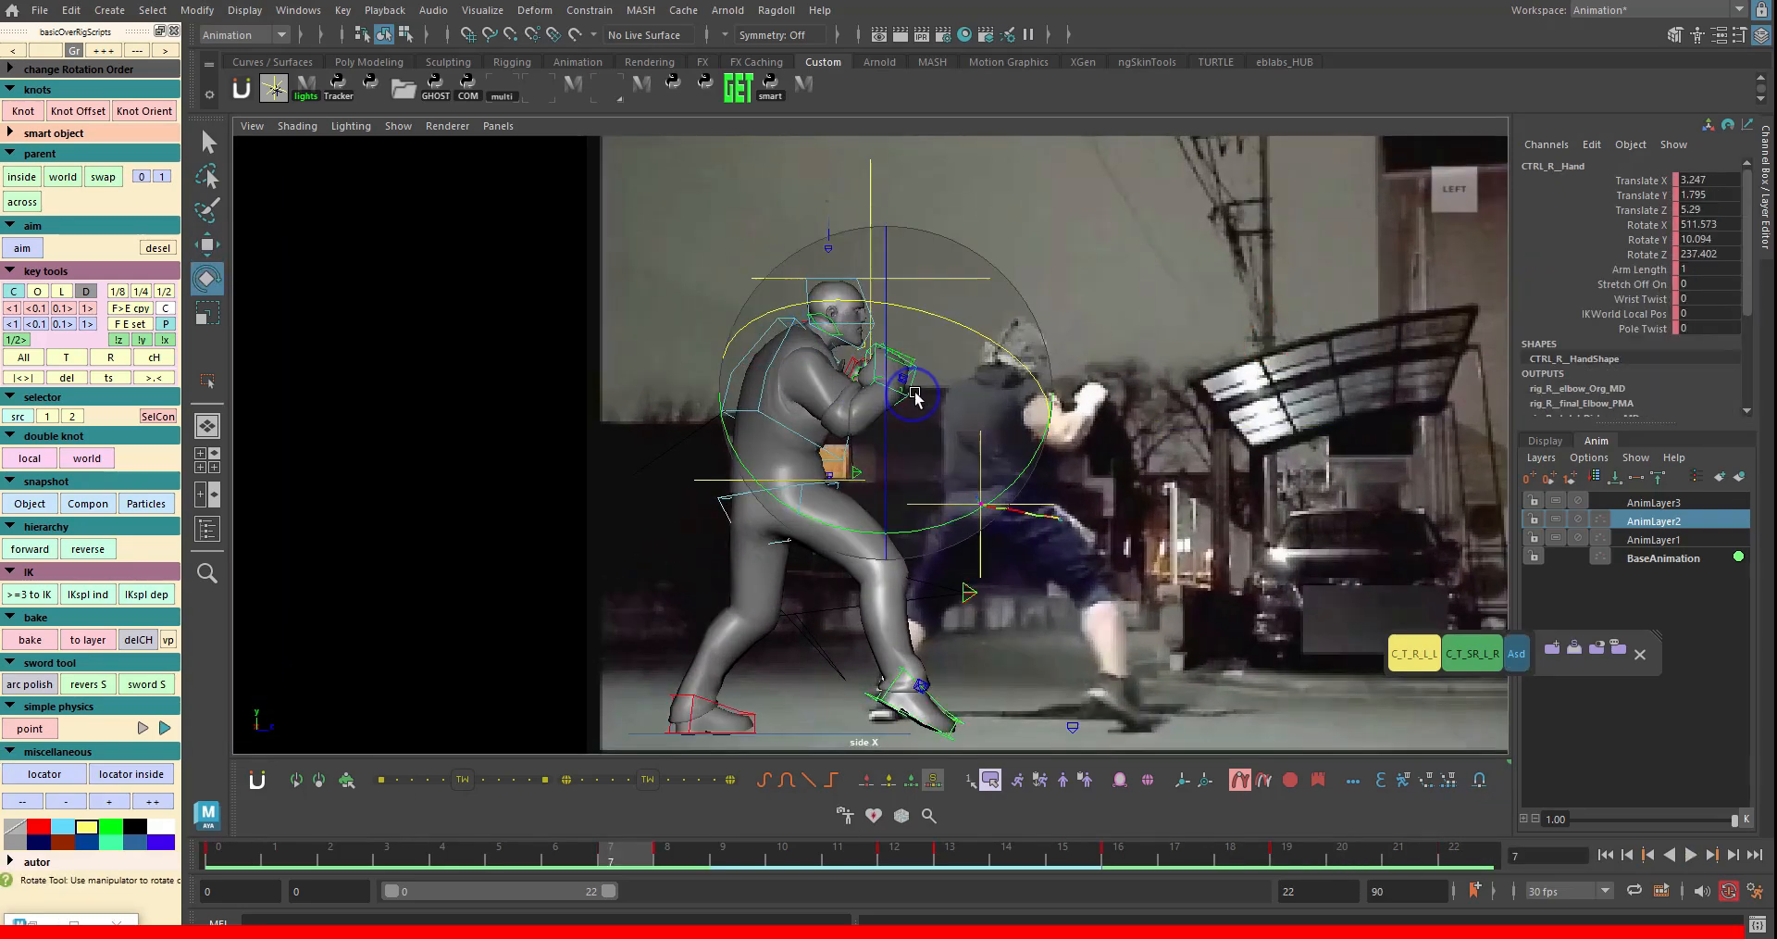
key("w")
left_click_drag(882, 392, 893, 431)
key("e")
key("w")
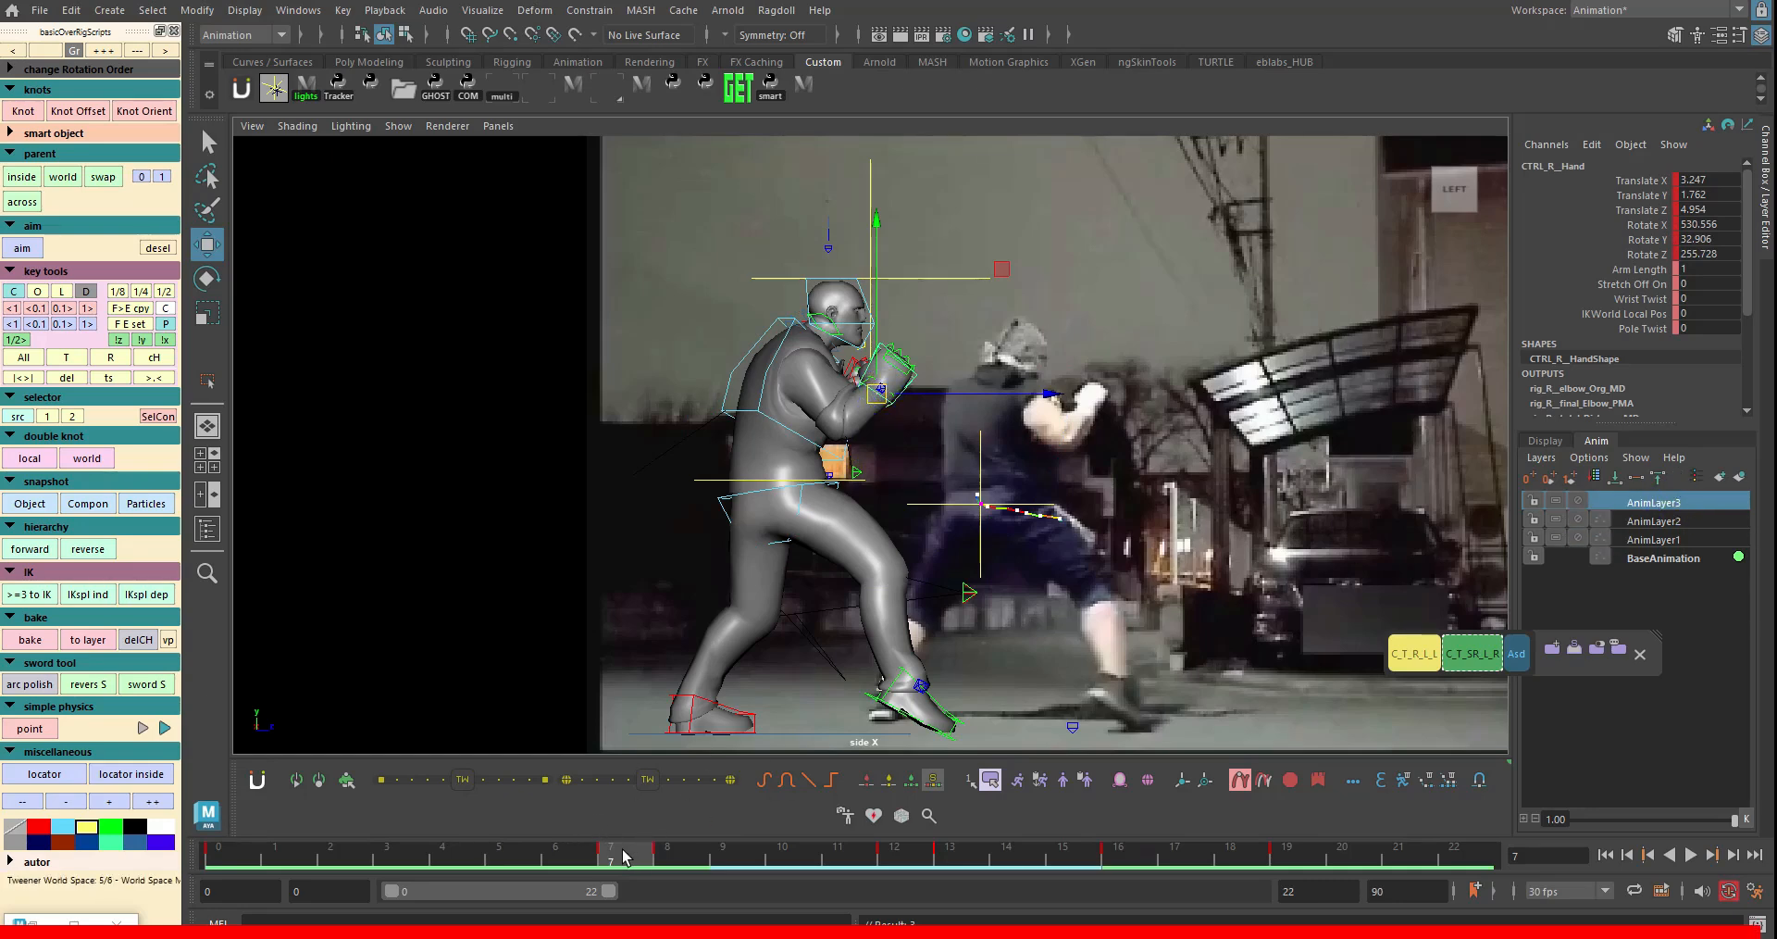
- Play the animation from the top view and the front camera to check the right hand's motion
key("alt+v")
key("t")
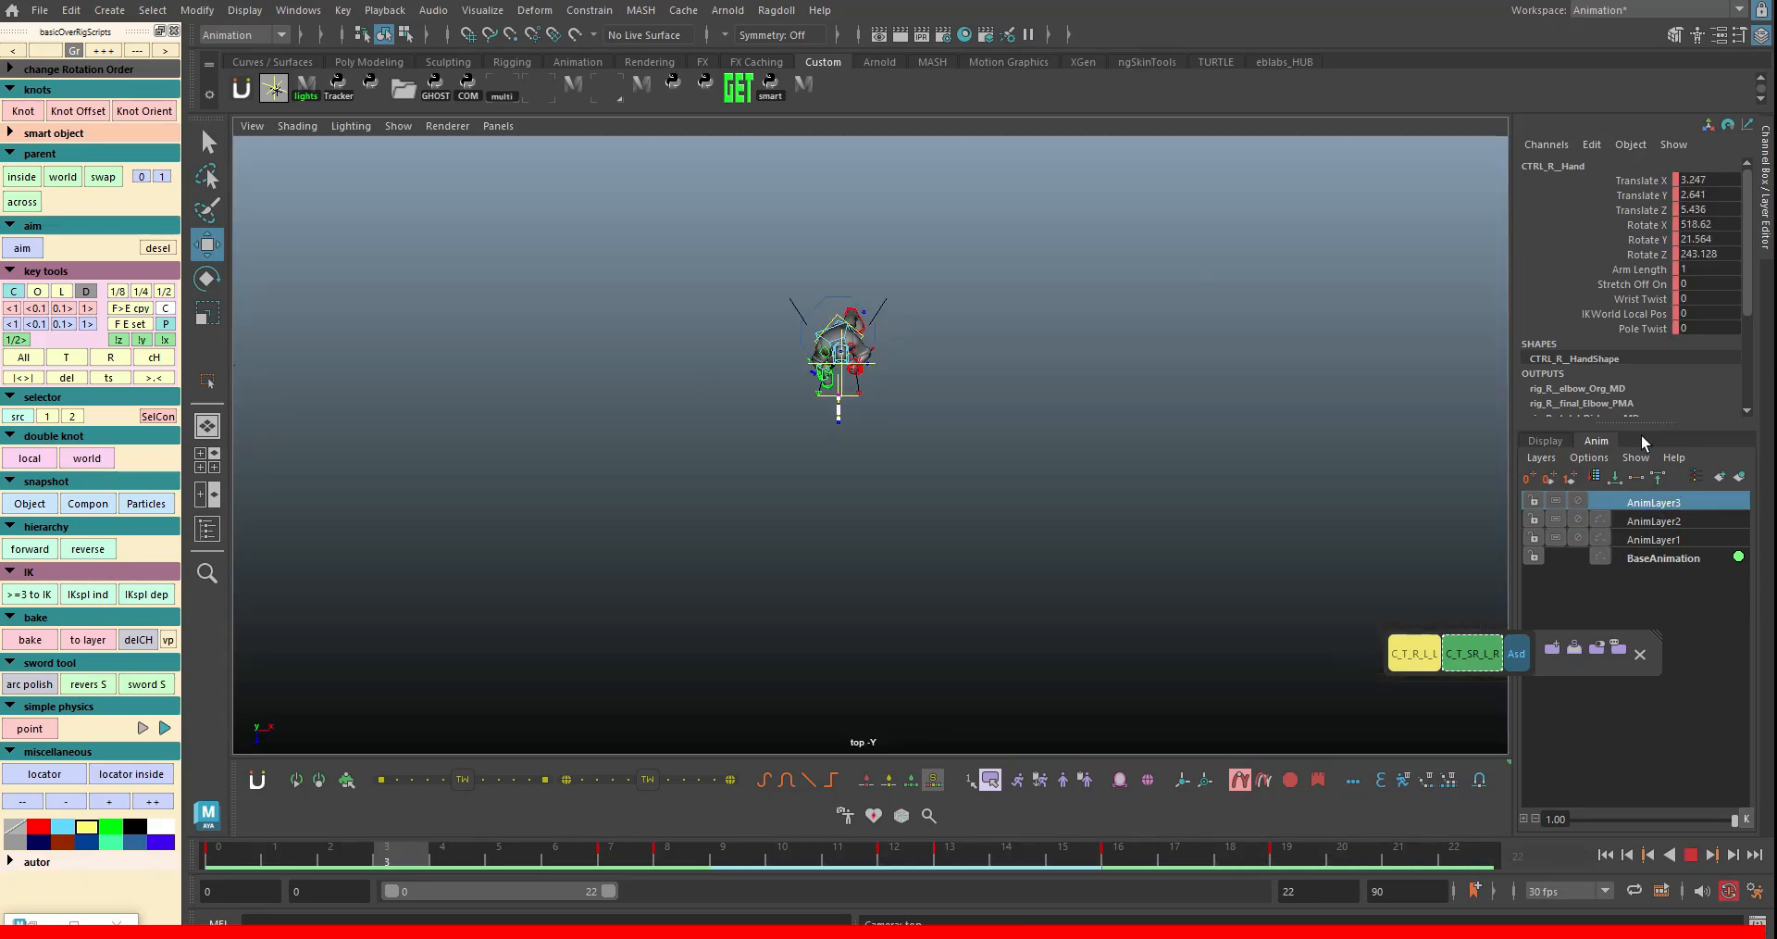
key("t")
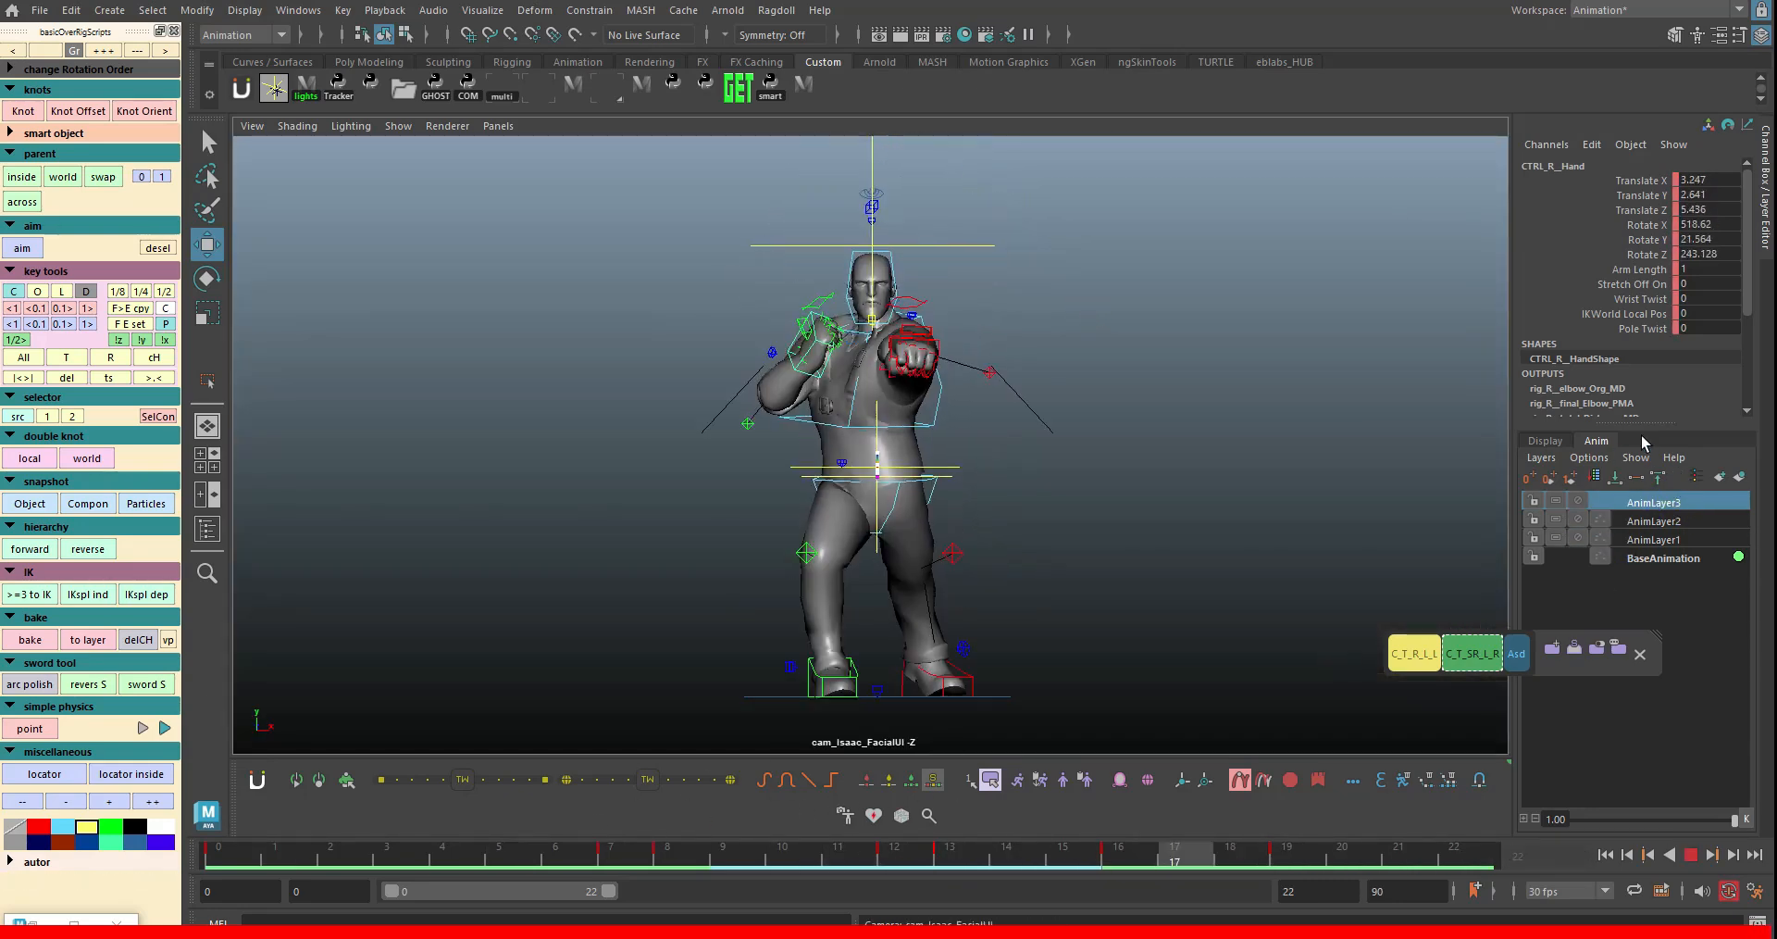